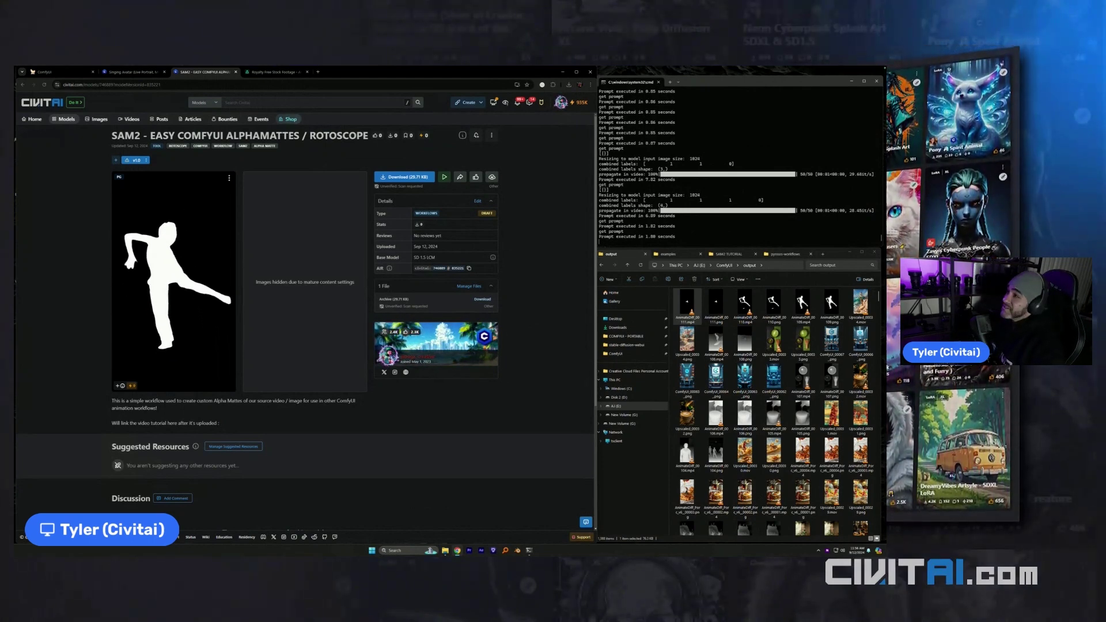
# - Review the SAM2 Easy ComfyUI Alphamattes / Rotoscope page on Civitai and the surfer workflow open in ComfyUI
pyautogui.click(176, 85)
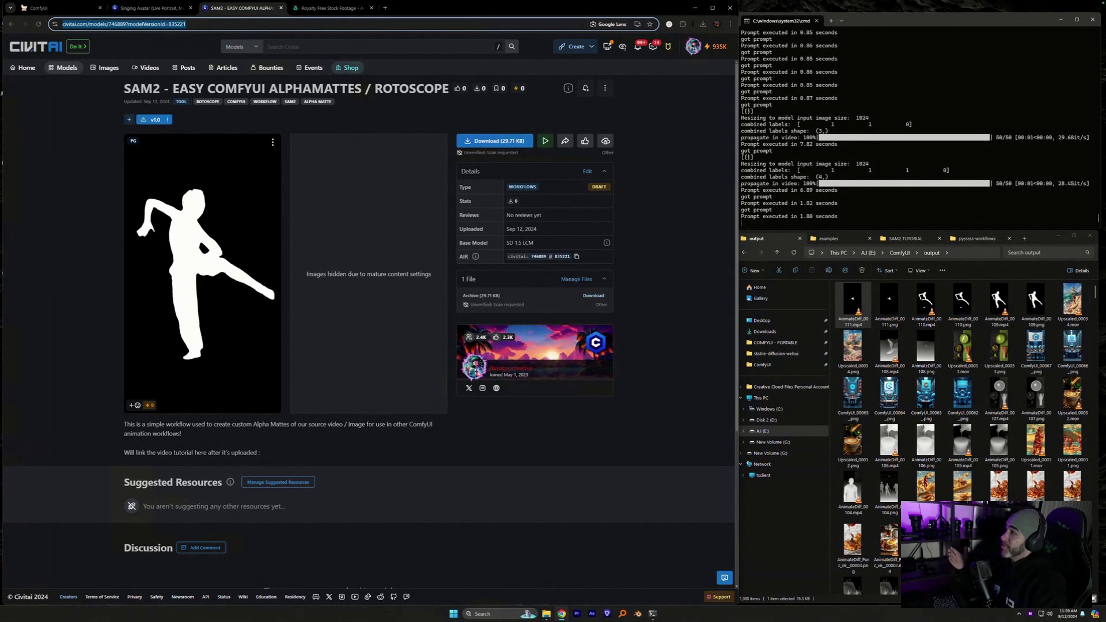
pyautogui.click(49, 11)
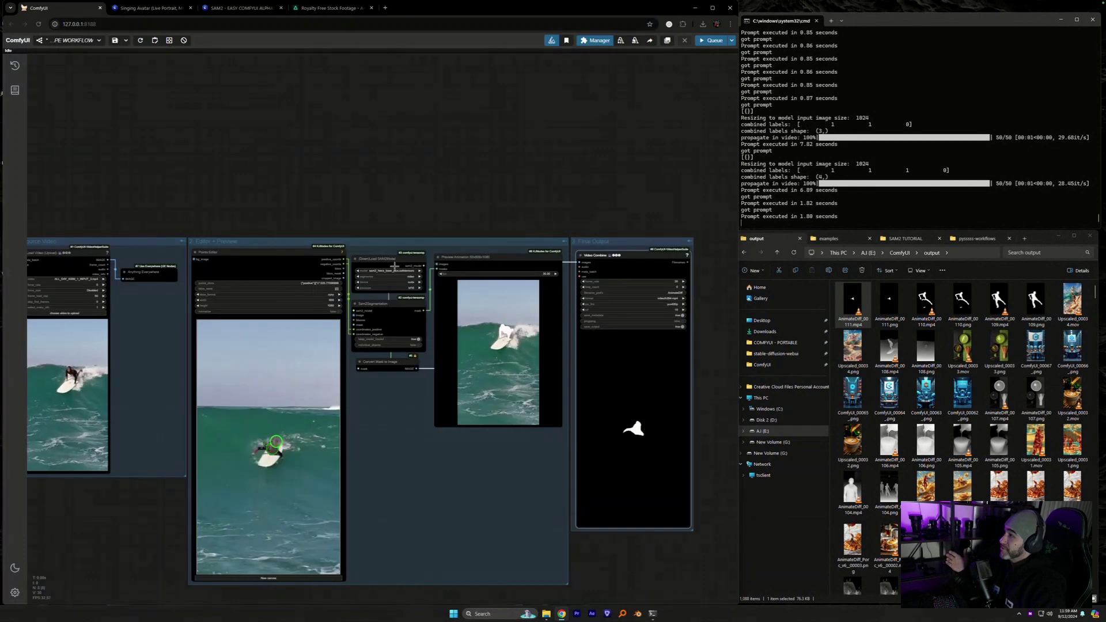
pyautogui.hscroll(-3, 346, 169)
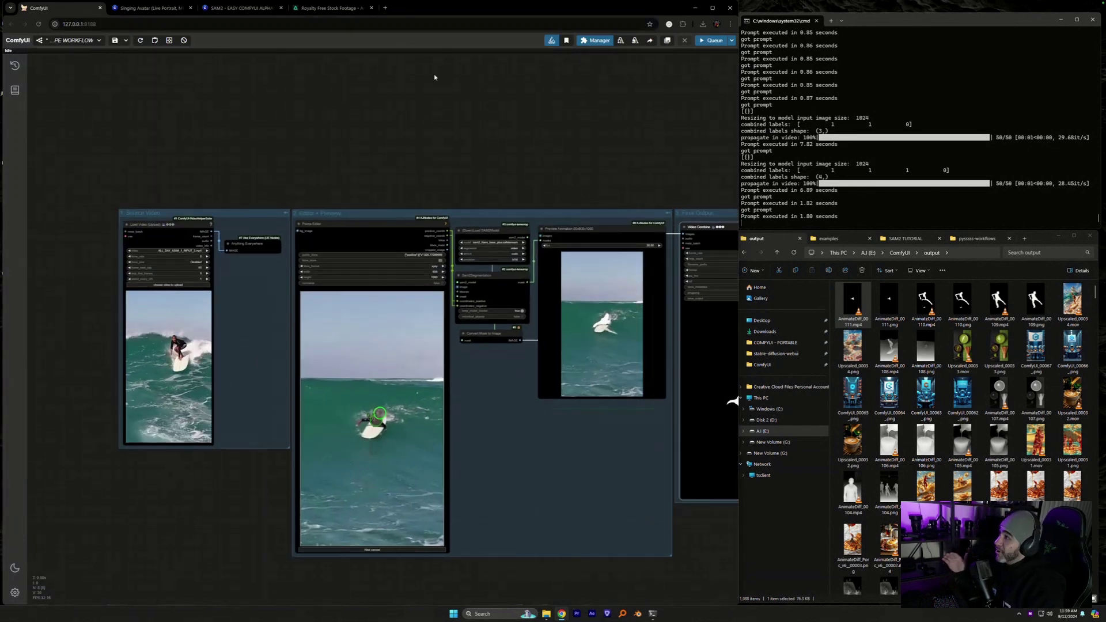
pyautogui.click(242, 8)
pyautogui.click(261, 24)
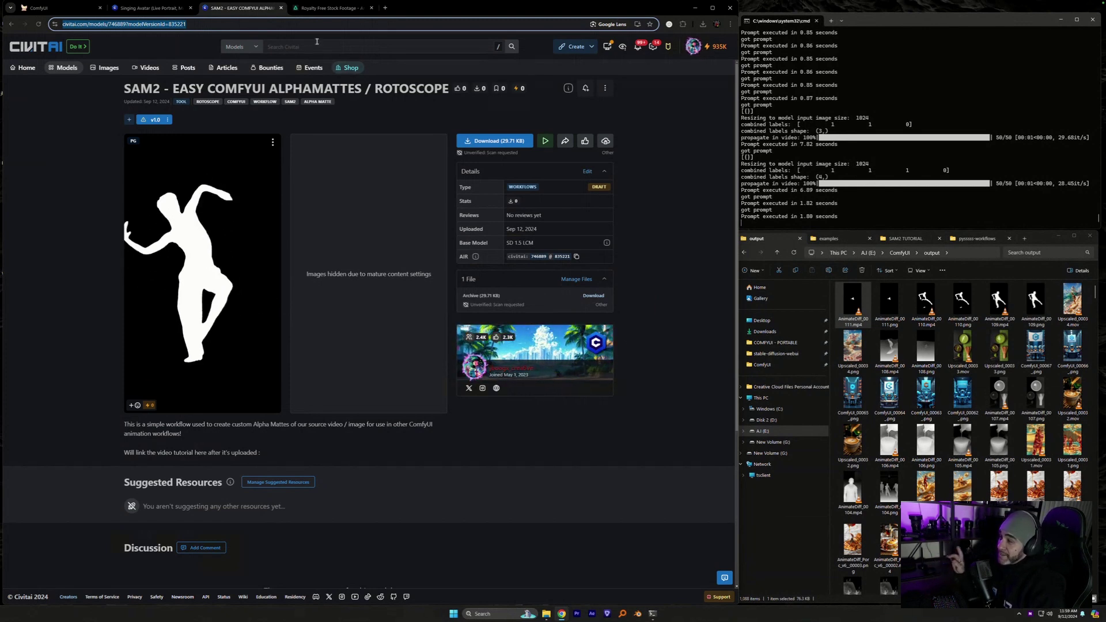
pyautogui.click(54, 8)
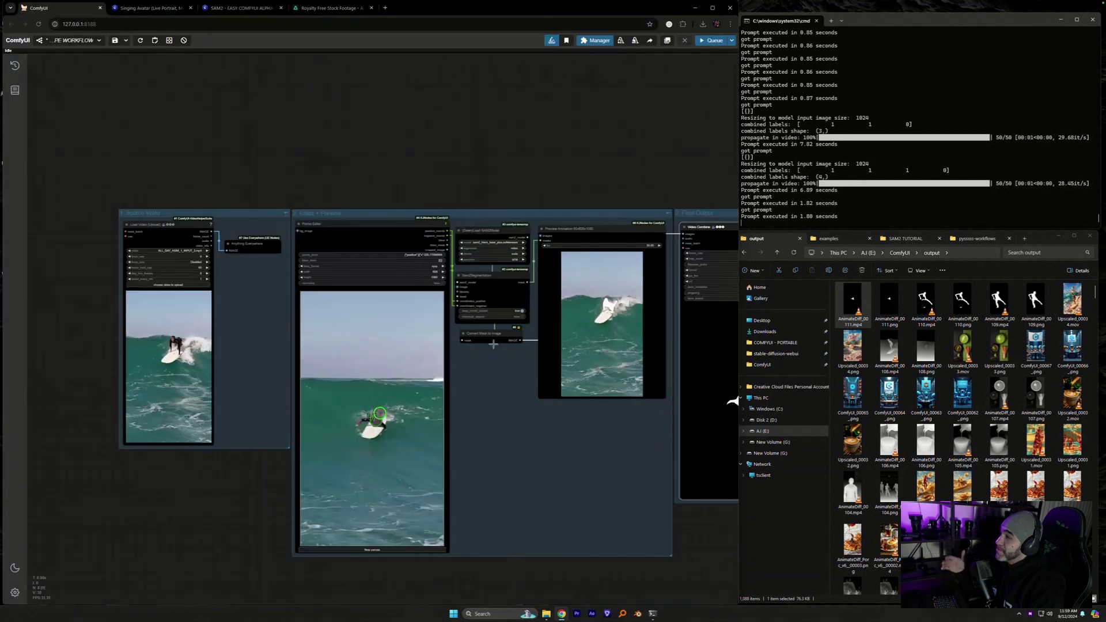
pyautogui.scroll(2, 588, 517)
pyautogui.moveTo(589, 517); pyautogui.dragTo(582, 515)
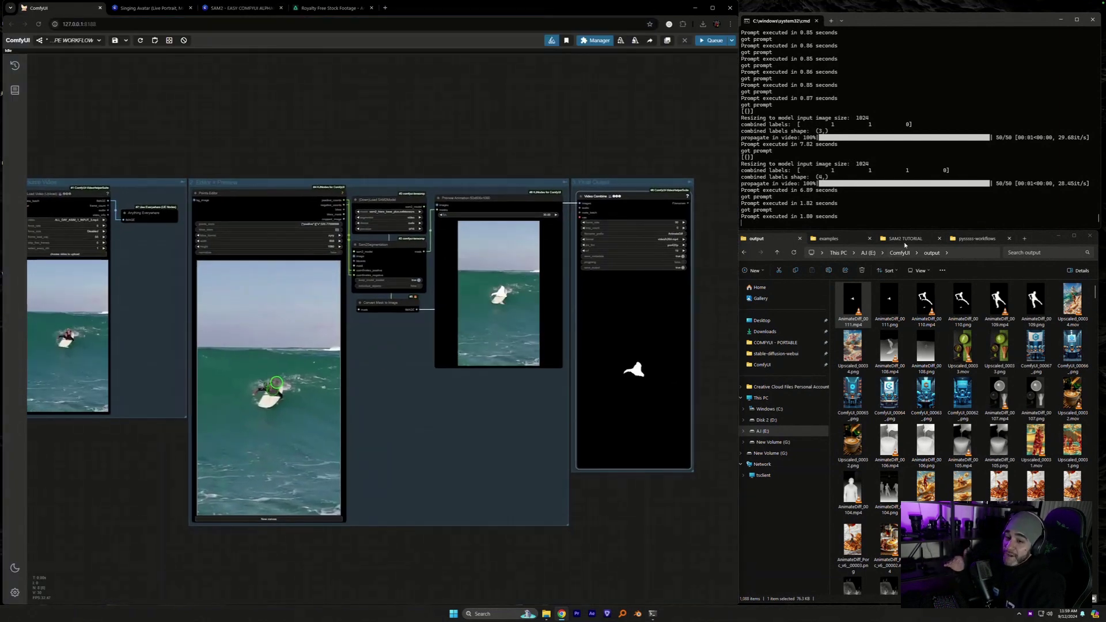
# - Show the contents of the SAM2 TUTORIAL folder as large icons in the file explorer
pyautogui.click(909, 241)
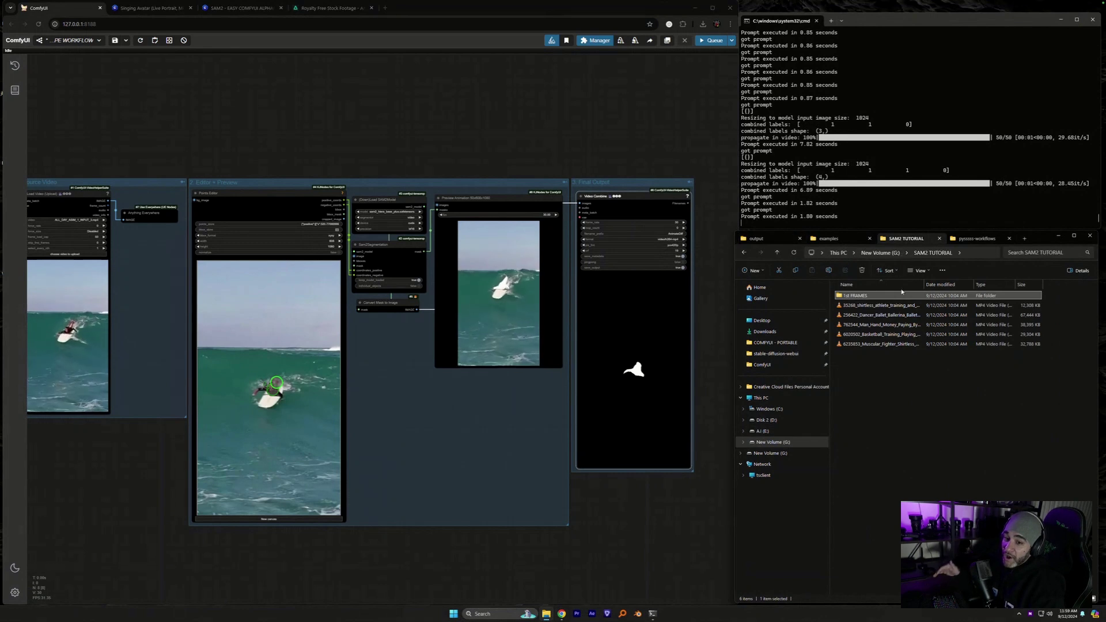
pyautogui.click(924, 270)
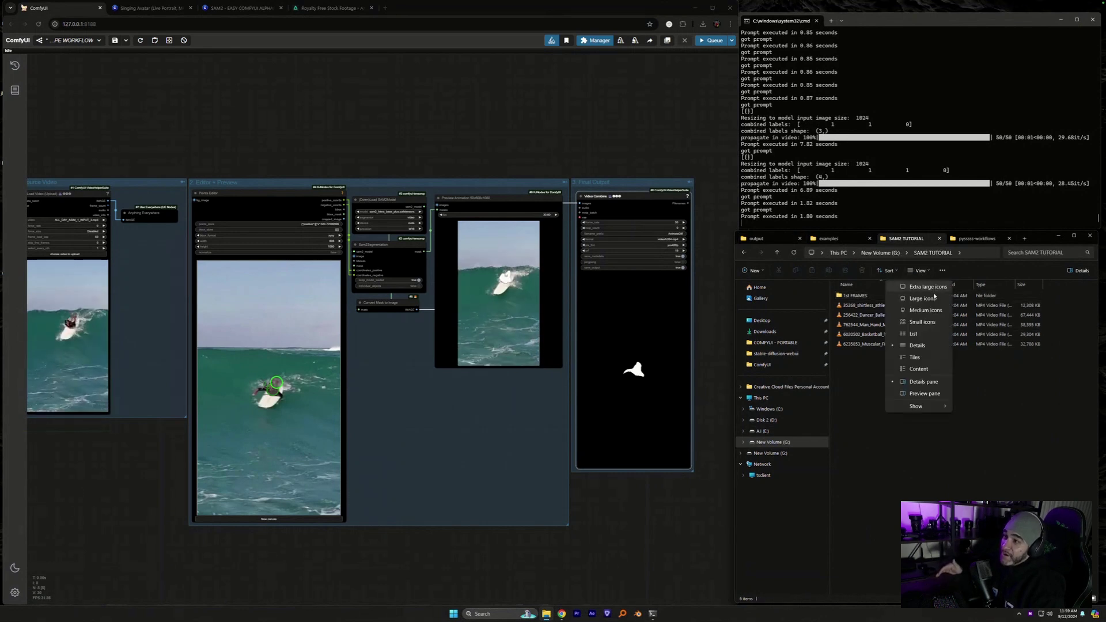
pyautogui.click(921, 299)
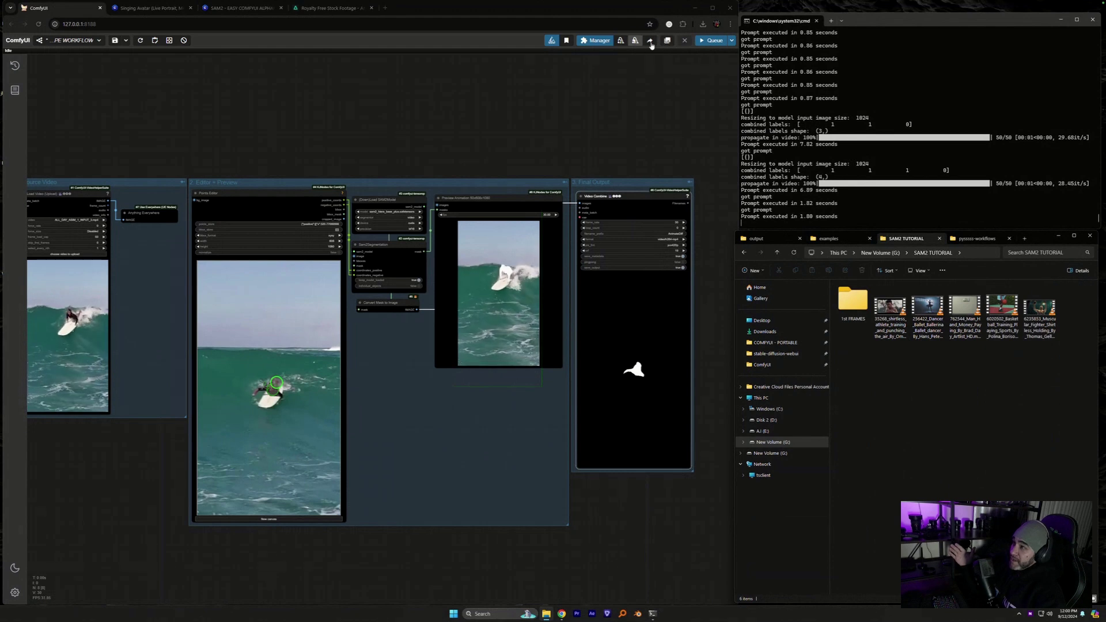
# - Set the graph's Link Render Mode to Spline in the ComfyUI settings
pyautogui.click(597, 43)
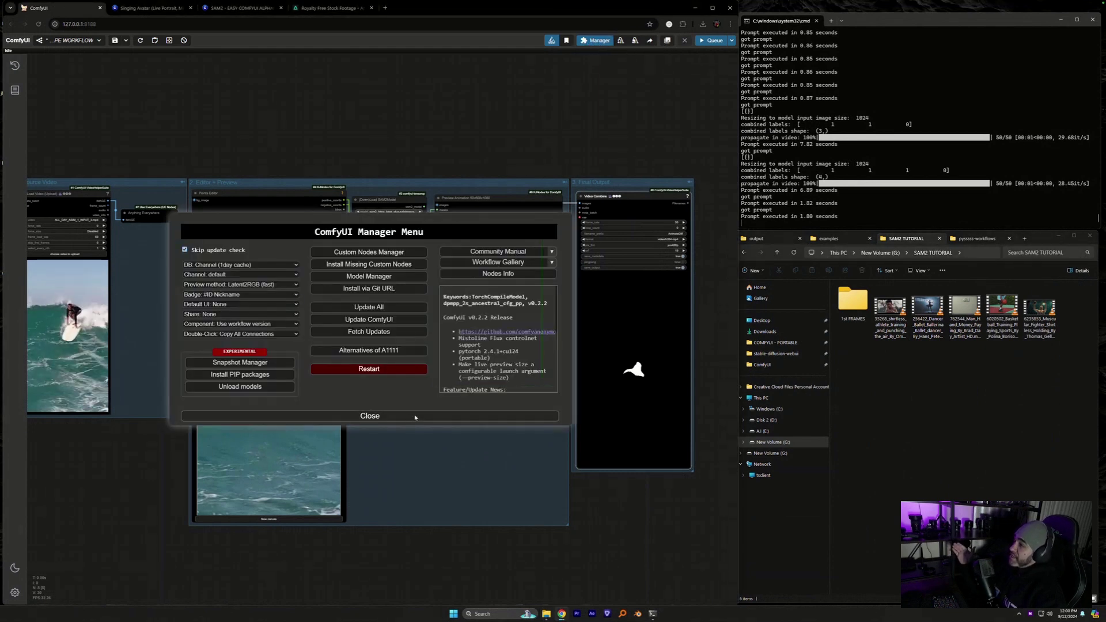
pyautogui.click(415, 416)
pyautogui.click(15, 593)
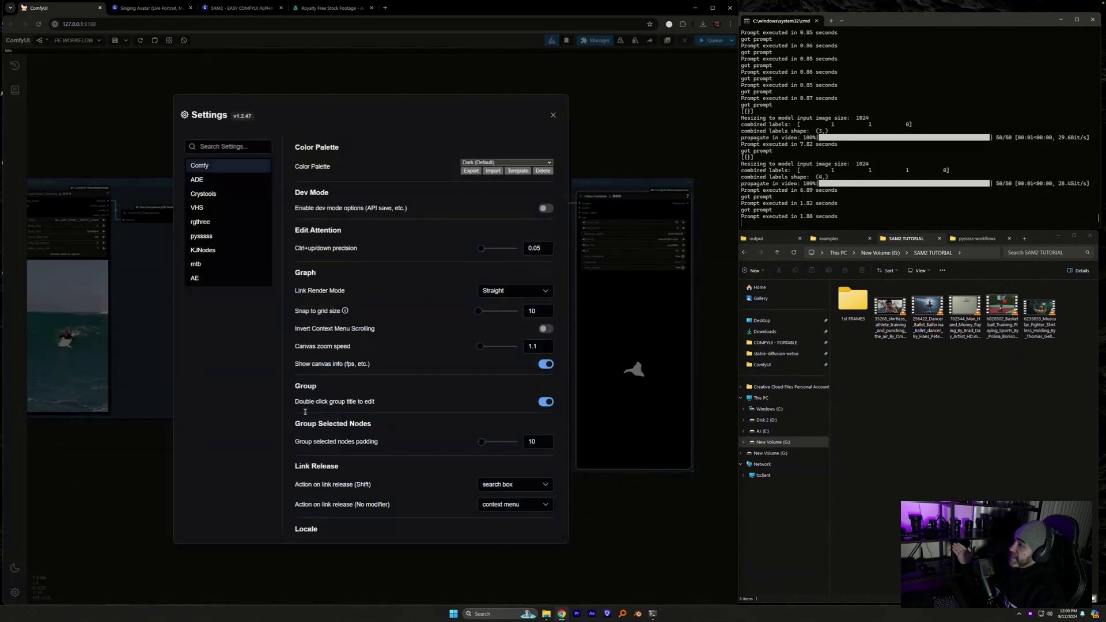
pyautogui.scroll(-5, 397, 425)
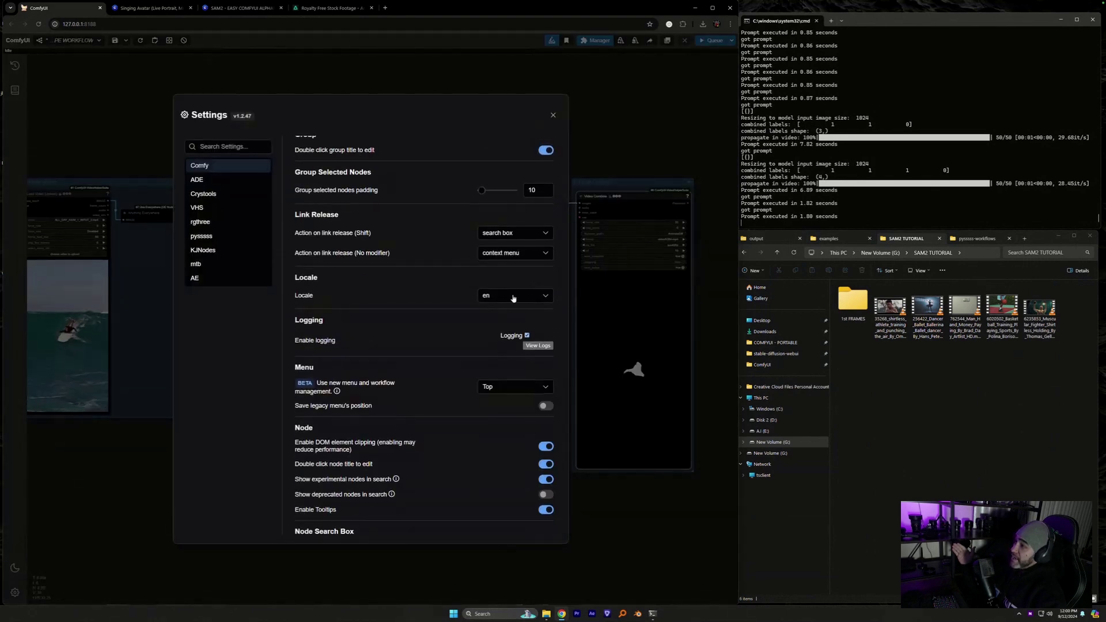
pyautogui.scroll(-3, 509, 271)
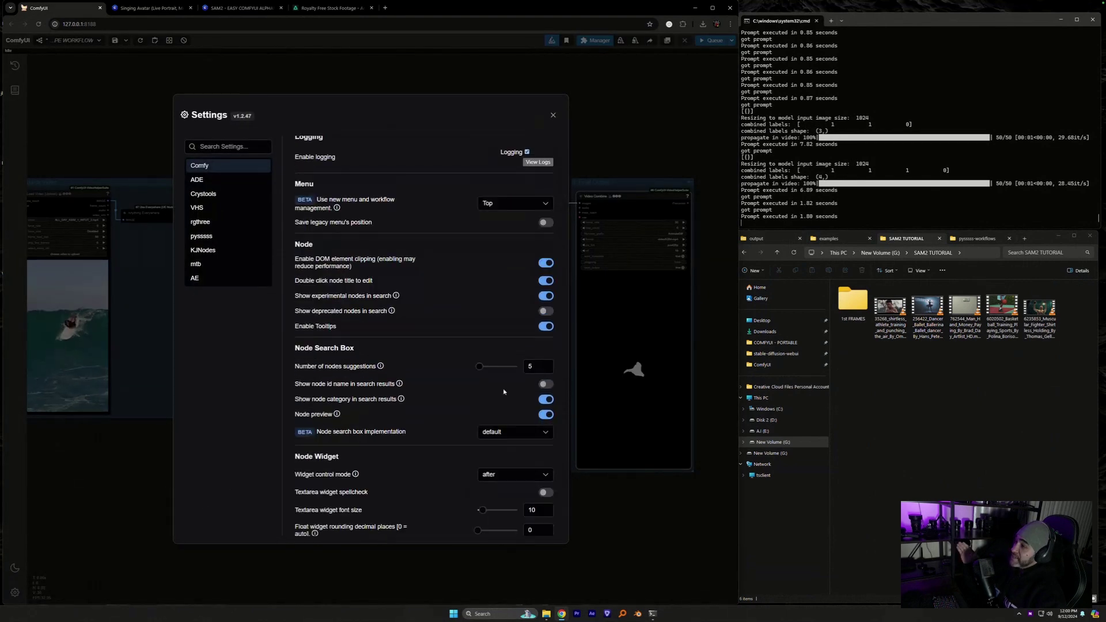
pyautogui.scroll(7, 484, 415)
pyautogui.scroll(-4, 455, 406)
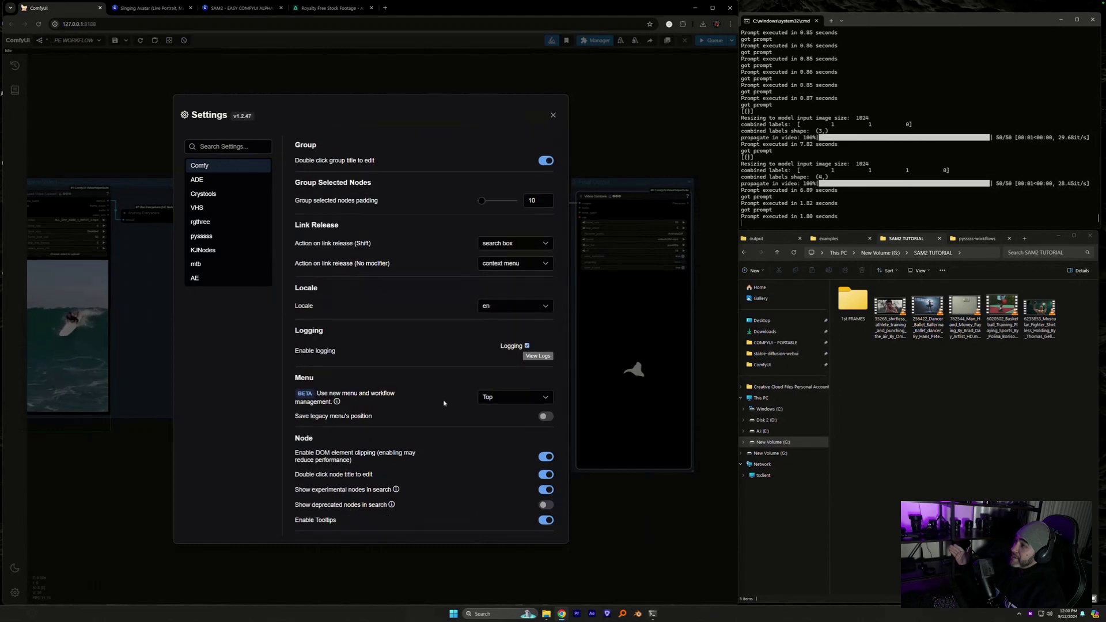
pyautogui.scroll(-4, 445, 404)
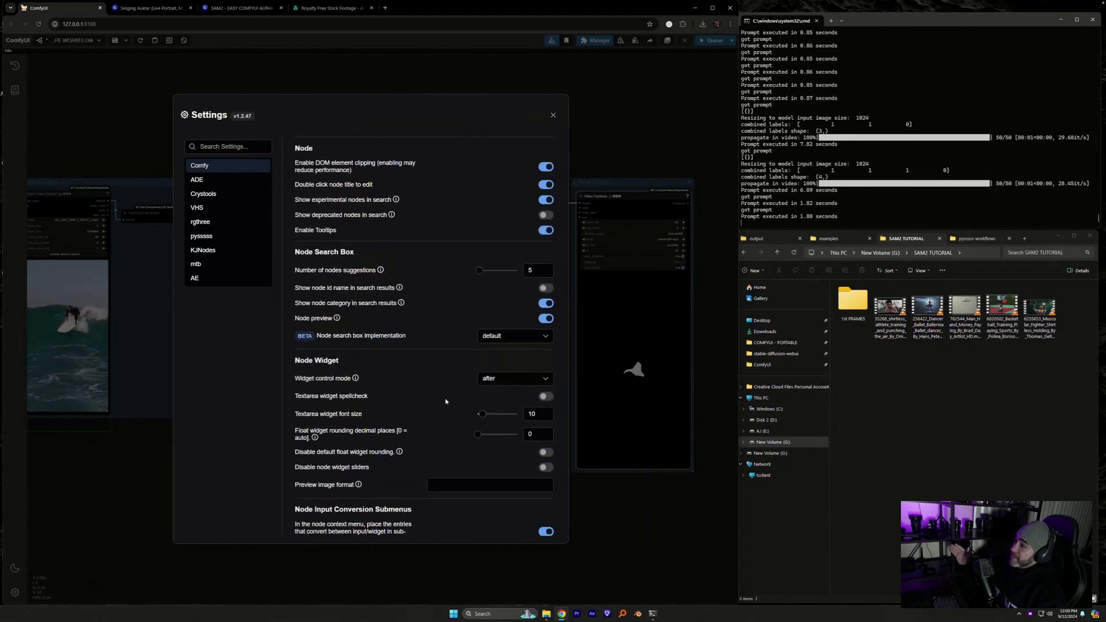
pyautogui.scroll(9, 448, 397)
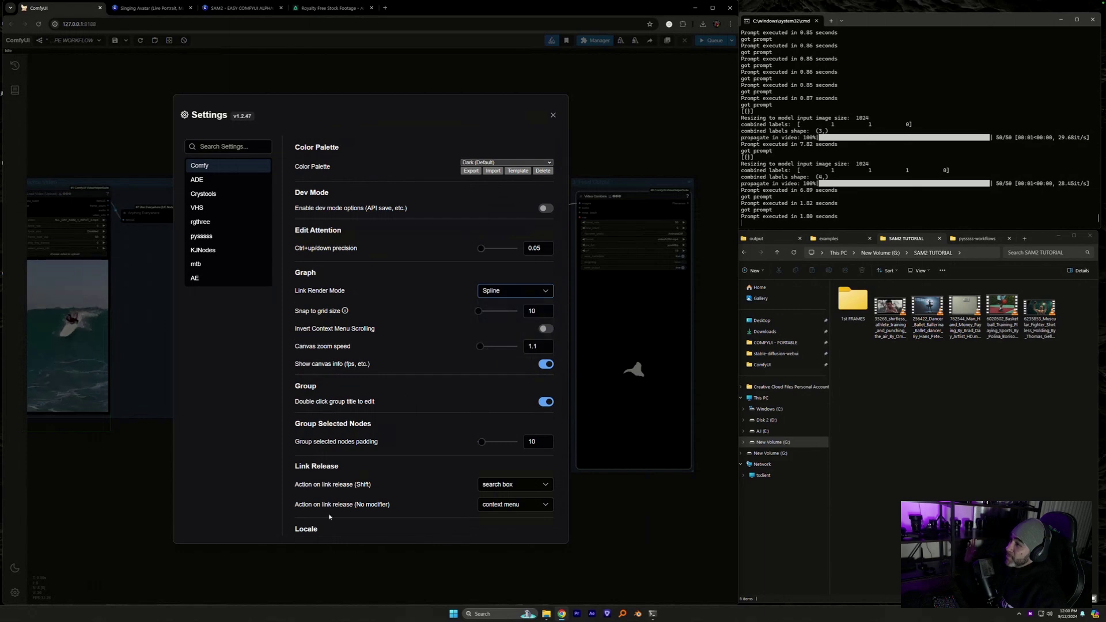
pyautogui.click(553, 116)
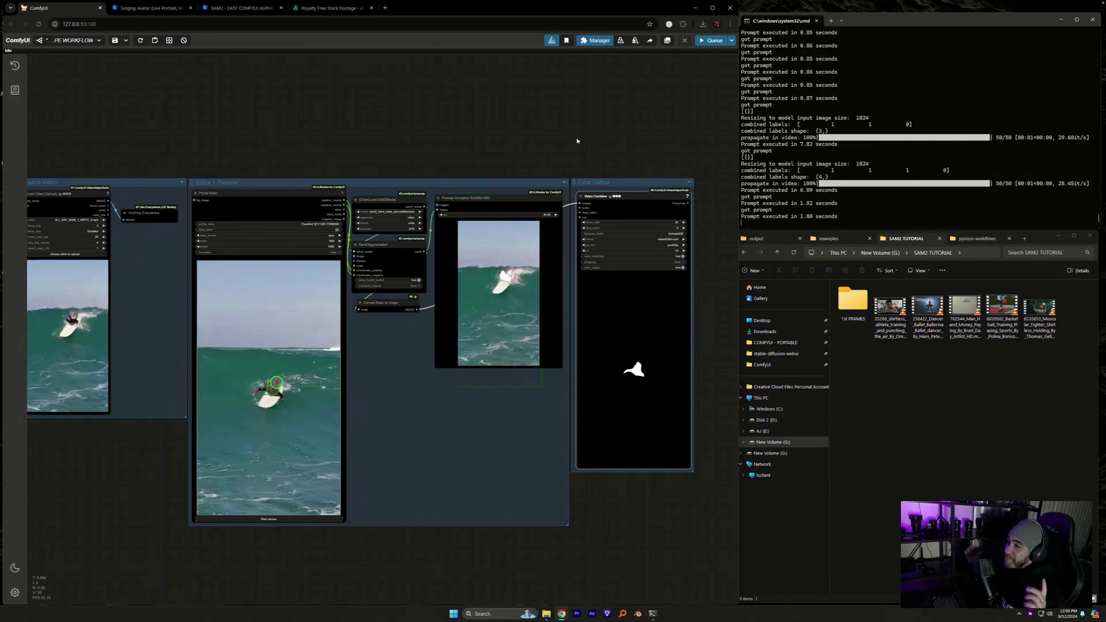
# - Examine the workflow's Source Video, Editor + Preview and Final Output groups, including the points editor, SAM2 nodes and animation preview
pyautogui.scroll(3, 403, 361)
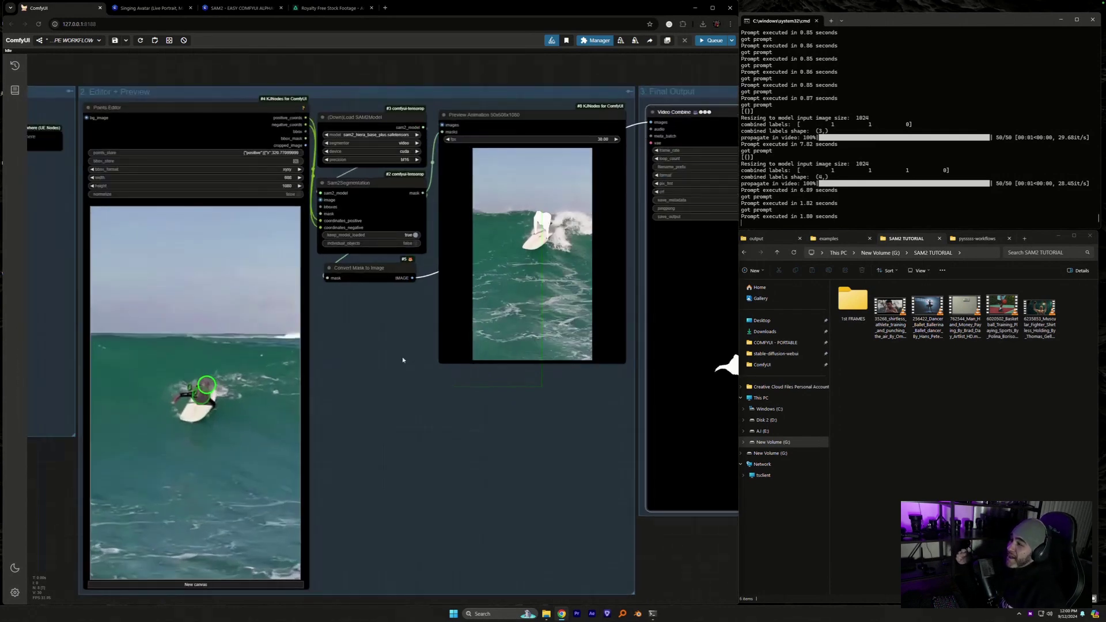
pyautogui.scroll(2, 497, 408)
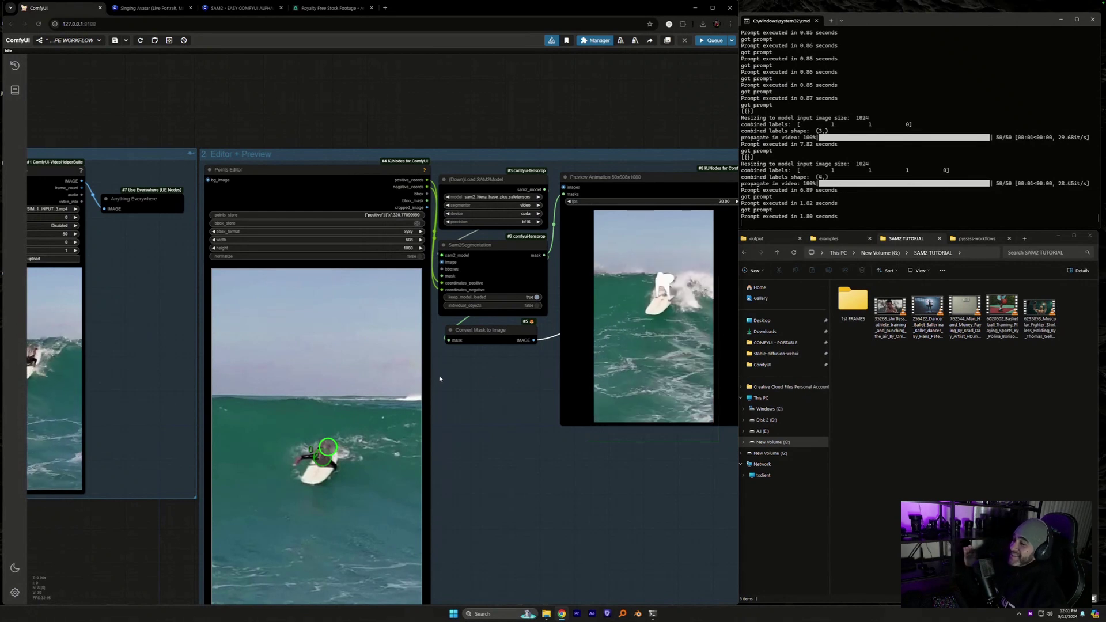
pyautogui.moveTo(507, 428); pyautogui.dragTo(491, 423)
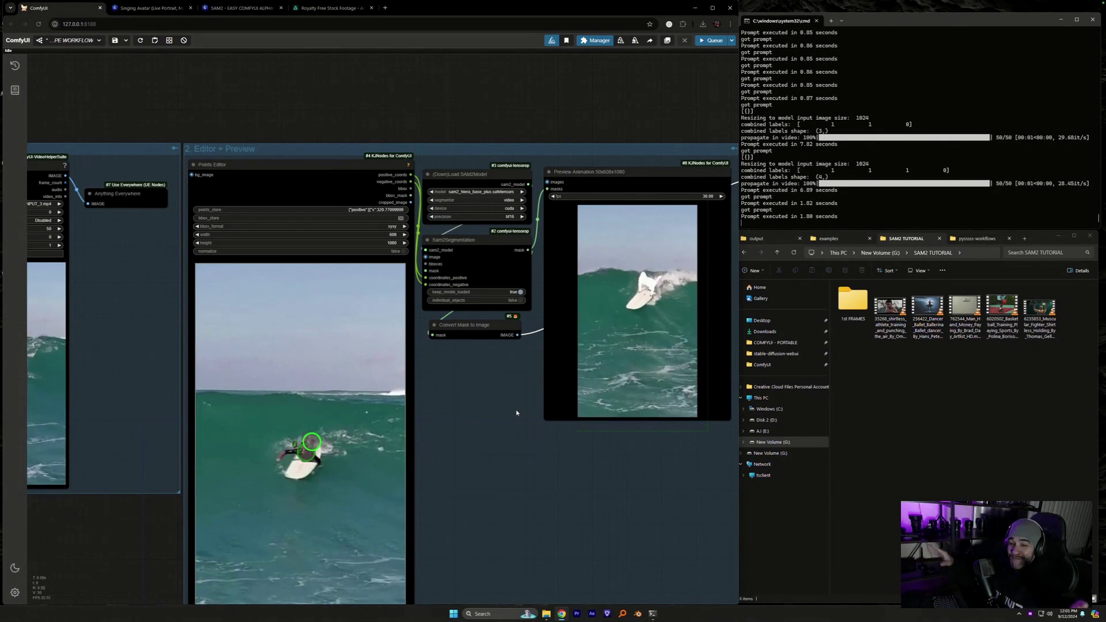
pyautogui.moveTo(111, 381); pyautogui.dragTo(267, 391)
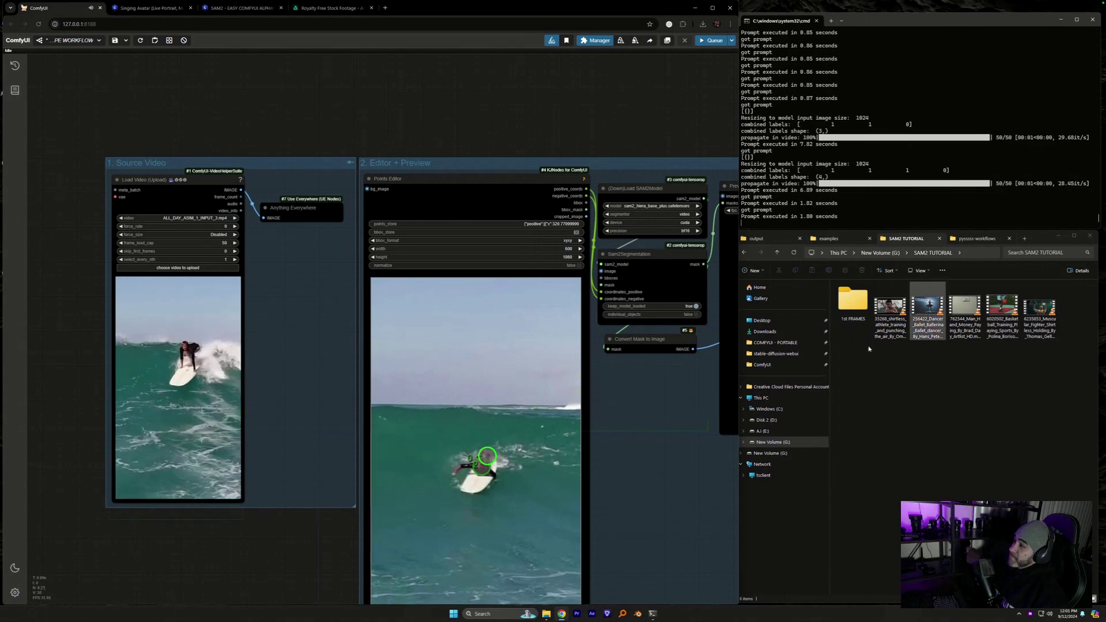
pyautogui.moveTo(333, 329); pyautogui.dragTo(295, 298)
pyautogui.scroll(-5, 582, 376)
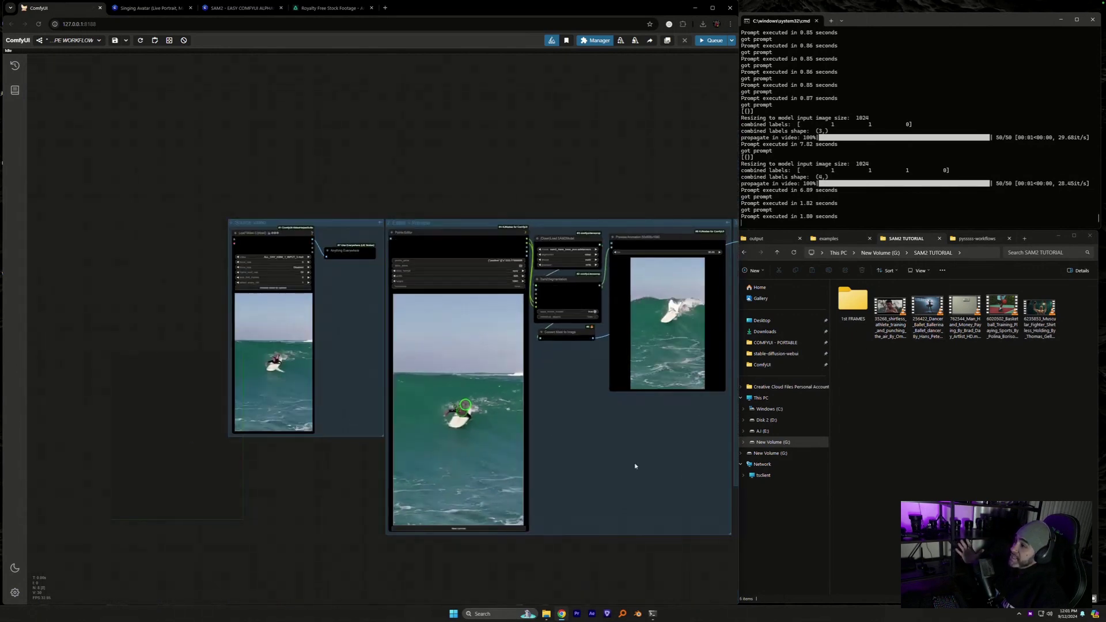
pyautogui.moveTo(638, 462); pyautogui.dragTo(445, 440)
pyautogui.scroll(4, 446, 440)
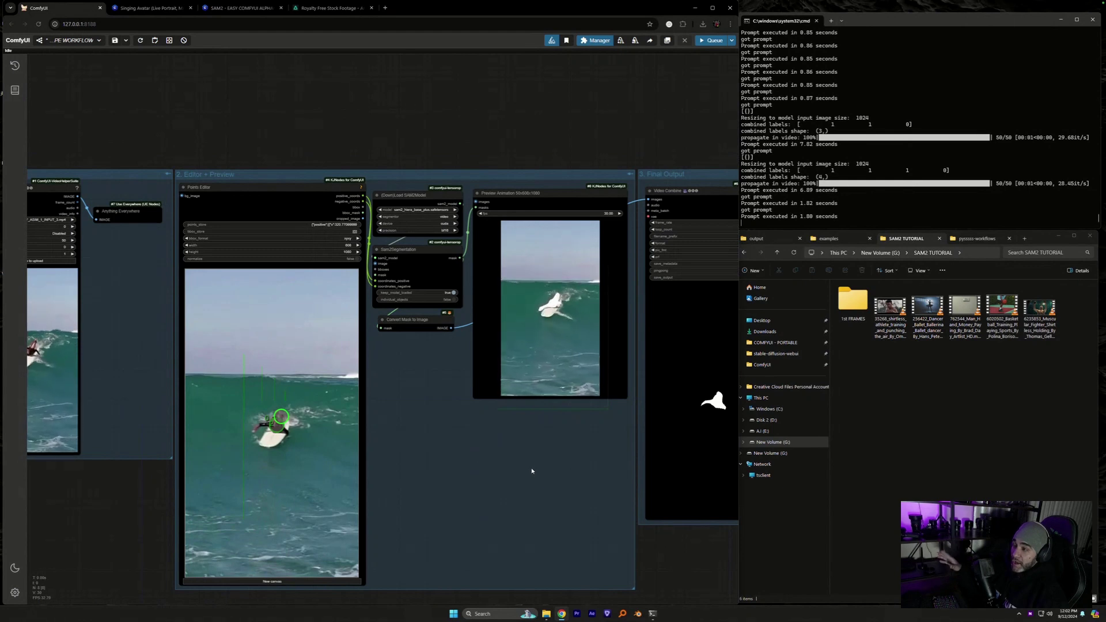
pyautogui.moveTo(530, 469); pyautogui.dragTo(451, 476)
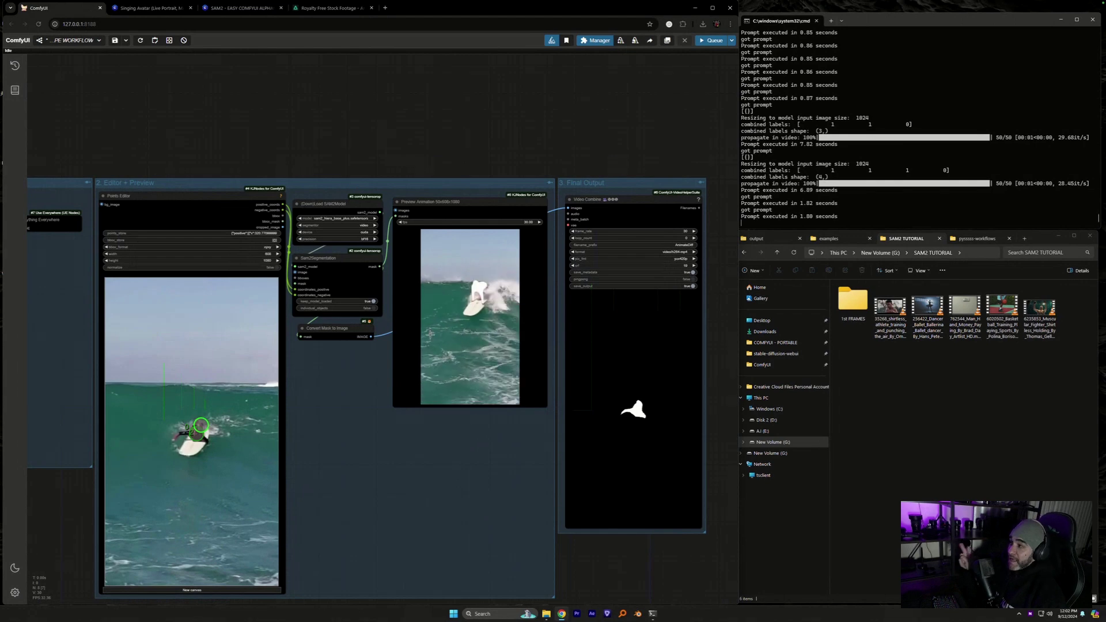
pyautogui.scroll(5, 381, 367)
pyautogui.scroll(-5, 380, 367)
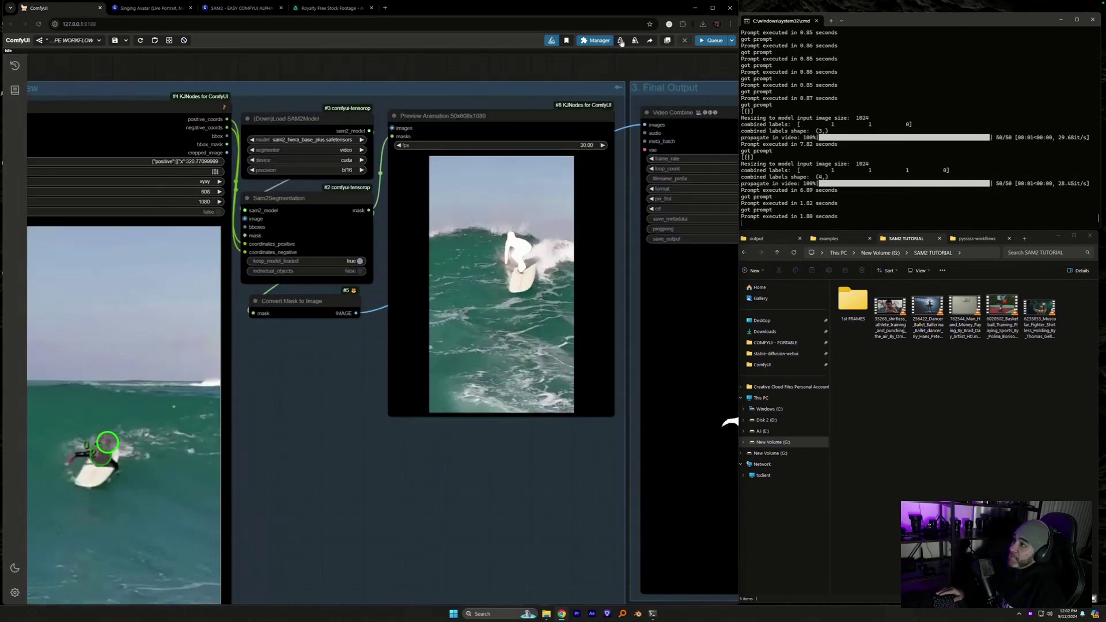
# - Search the Custom Nodes Manager for "Seg" to check the segmentation node packs
pyautogui.click(595, 40)
pyautogui.click(409, 254)
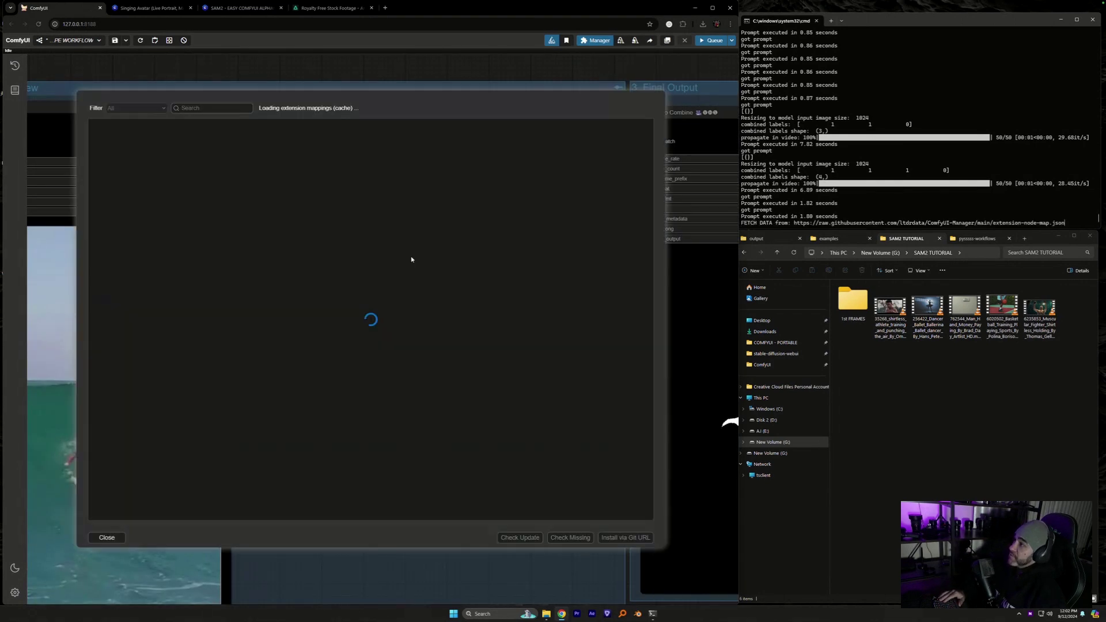
pyautogui.click(202, 108)
pyautogui.write('Seg')
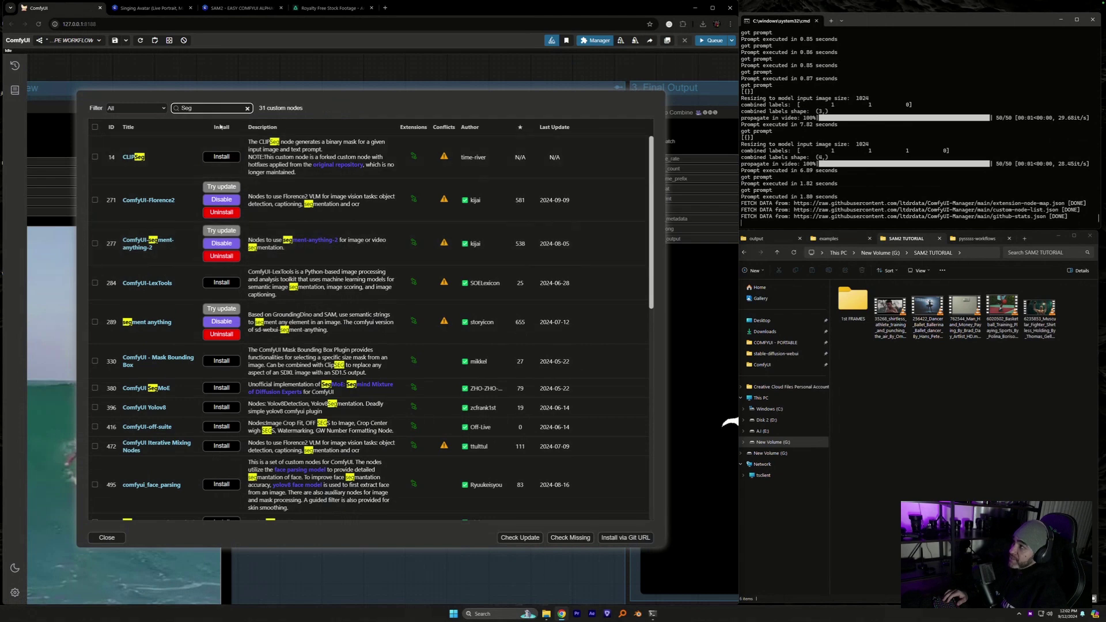
pyautogui.press('BackSpace')
pyautogui.press('BackSpace')
pyautogui.press('BackSpace')
pyautogui.write('an')
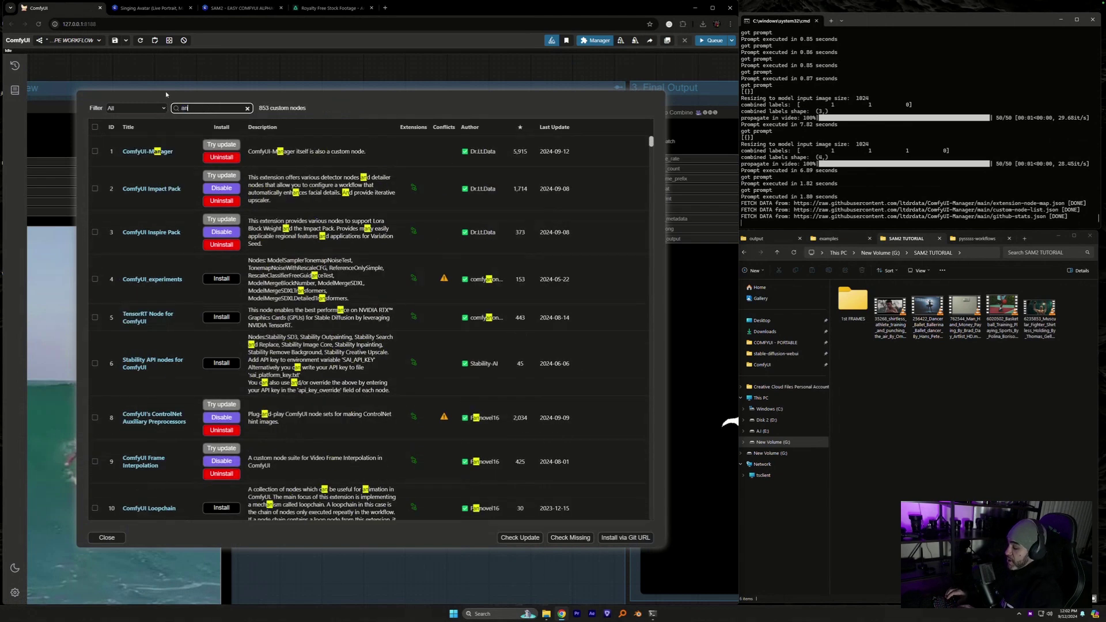
pyautogui.write('ythhi')
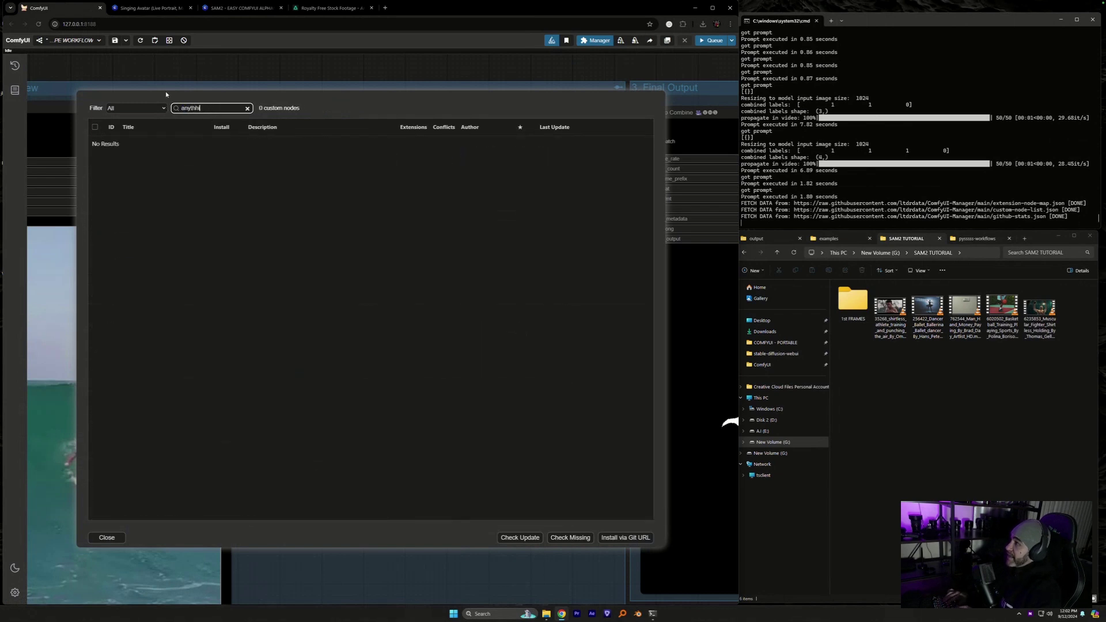
pyautogui.press('BackSpace')
pyautogui.press('BackSpace')
pyautogui.press('BackSpace')
pyautogui.press('BackSpace')
pyautogui.press('BackSpace')
pyautogui.press('BackSpace')
pyautogui.press('BackSpace')
# - Search the custom nodes for "everywhere" and close the manager
pyautogui.write('eve')
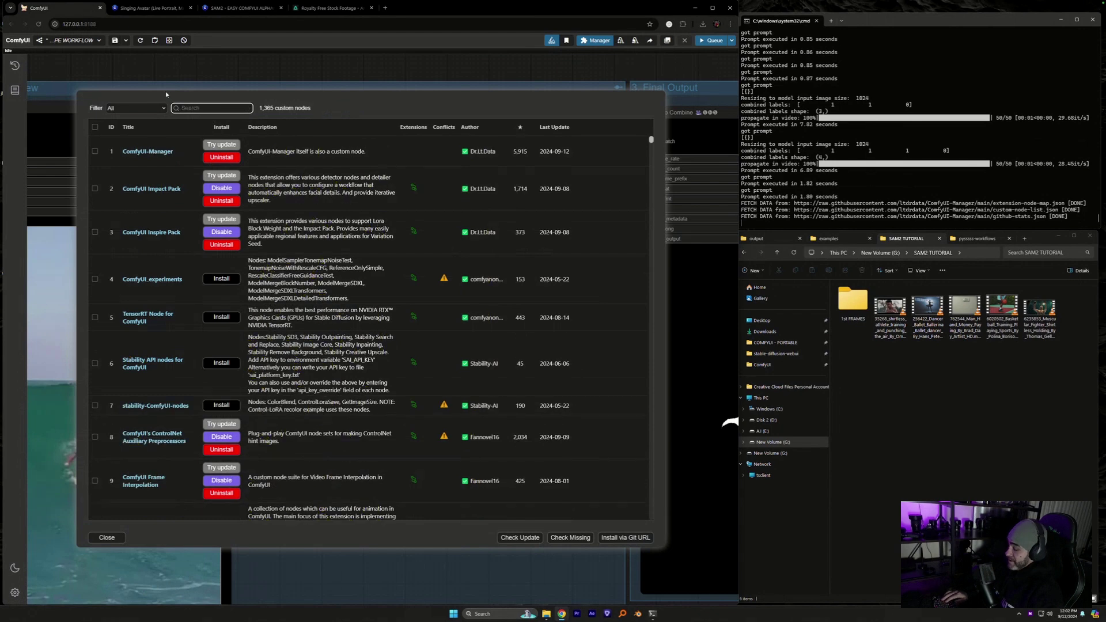
pyautogui.write('rywhere')
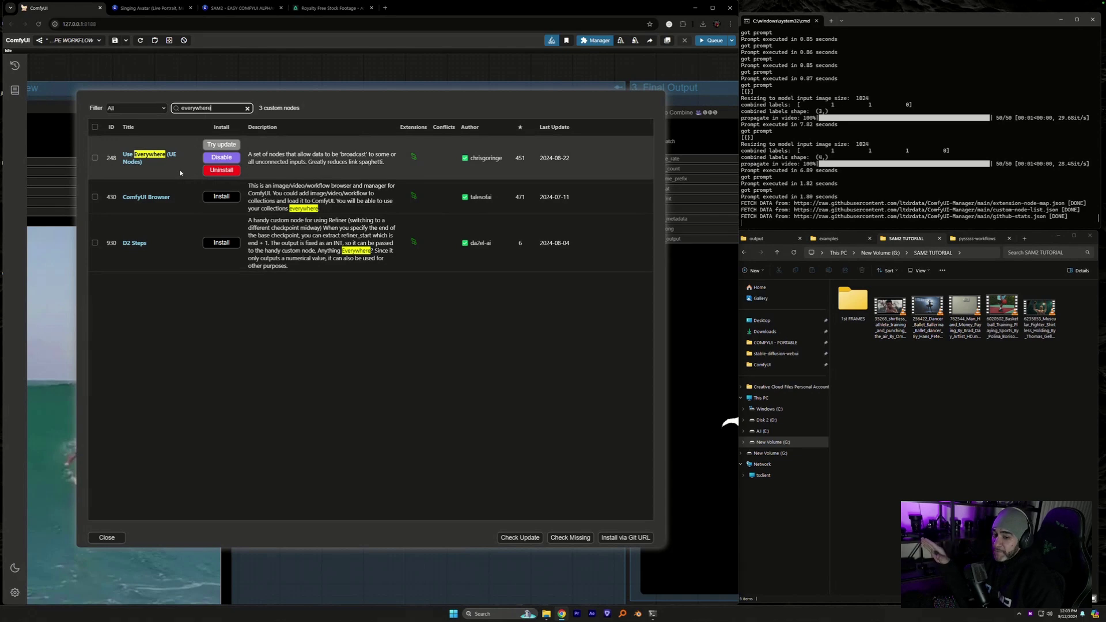
pyautogui.click(107, 538)
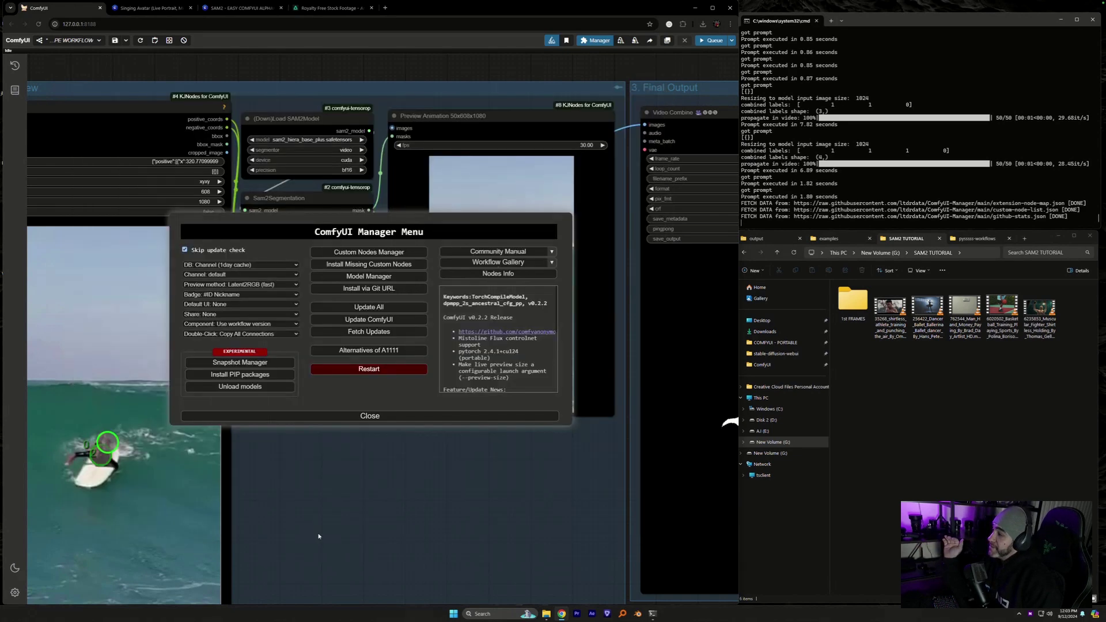
pyautogui.click(371, 416)
# - Disconnect the Load Video node's IMAGE output from the Anything Everywhere node in the Source Video group
pyautogui.scroll(2, 506, 469)
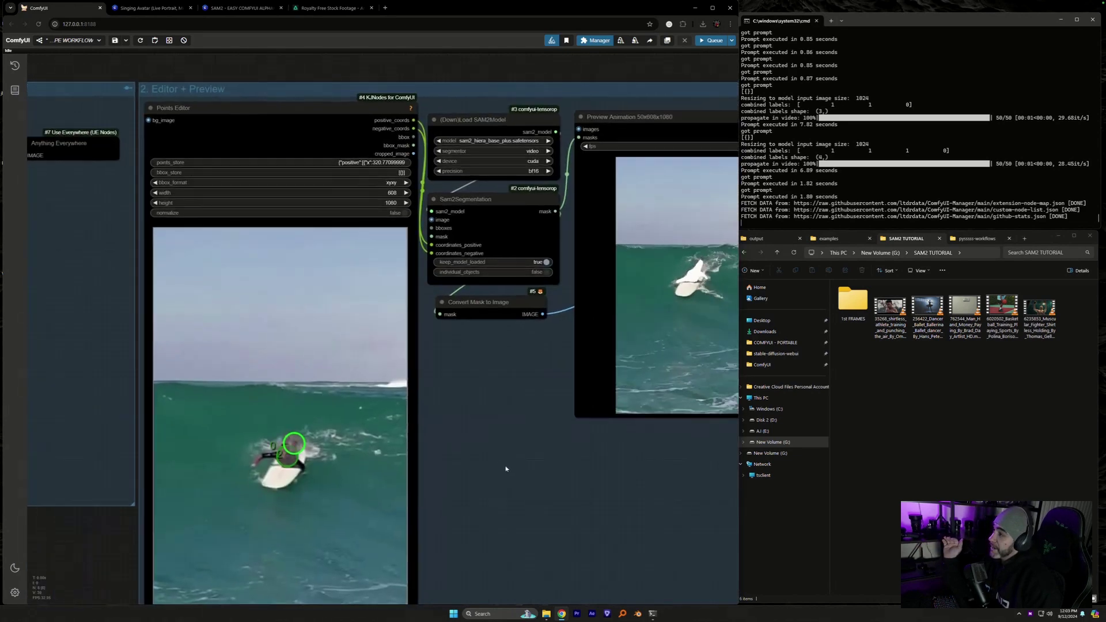
pyautogui.scroll(-3, 210, 421)
pyautogui.scroll(1, 340, 425)
pyautogui.scroll(6, 294, 173)
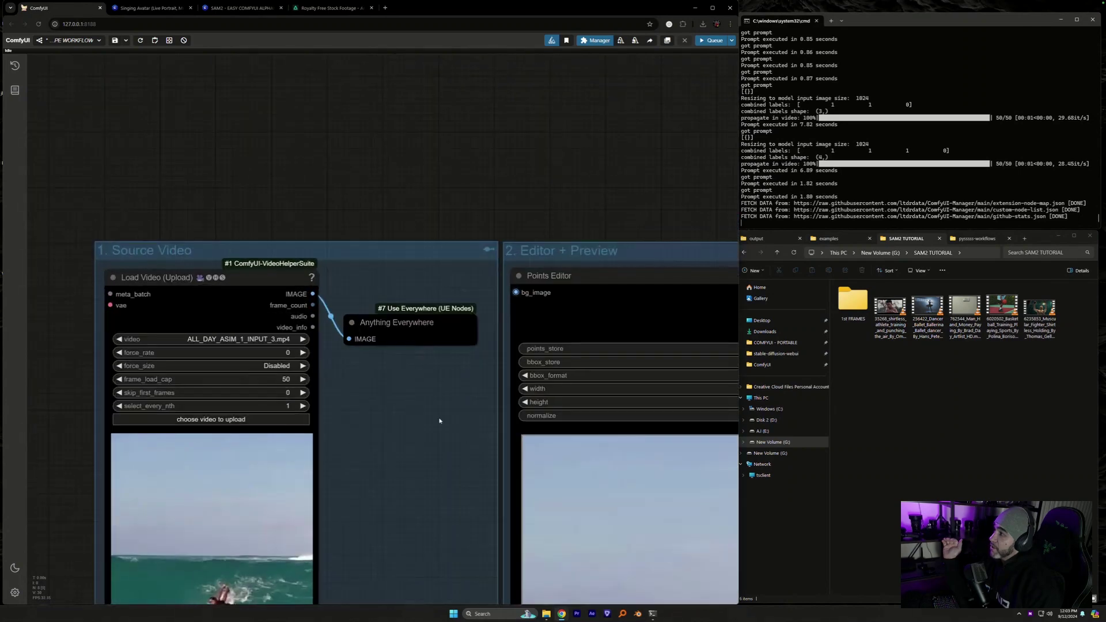
pyautogui.moveTo(411, 319); pyautogui.dragTo(240, 322)
pyautogui.scroll(5, 396, 277)
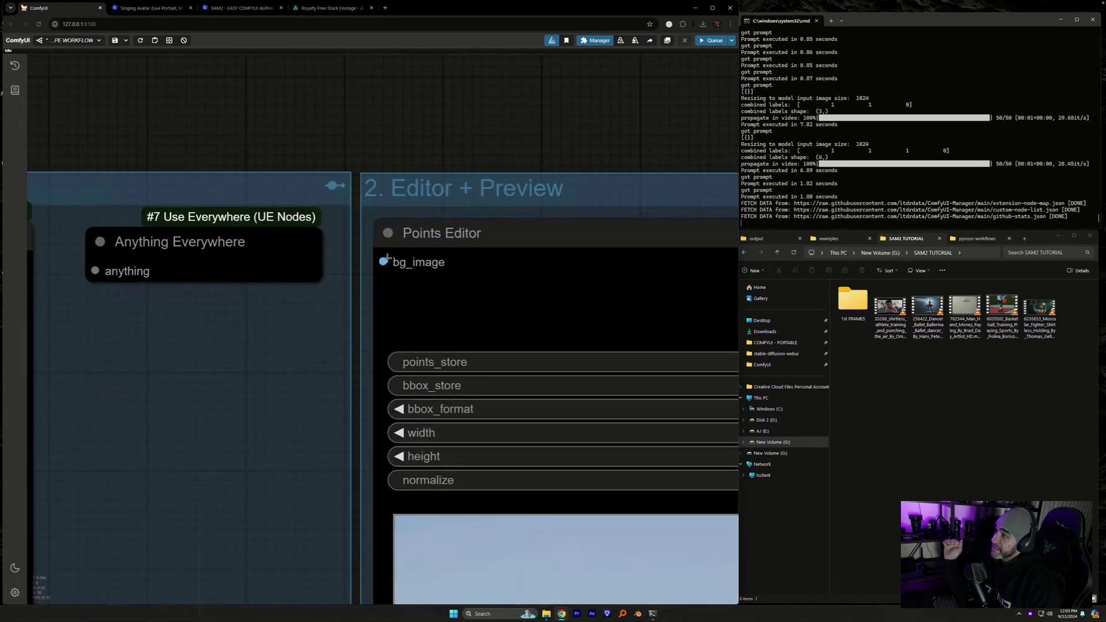
# - Reconnect the Load Video node's IMAGE output to the Anything Everywhere node in the Source Video group
pyautogui.moveTo(38, 275); pyautogui.dragTo(224, 274)
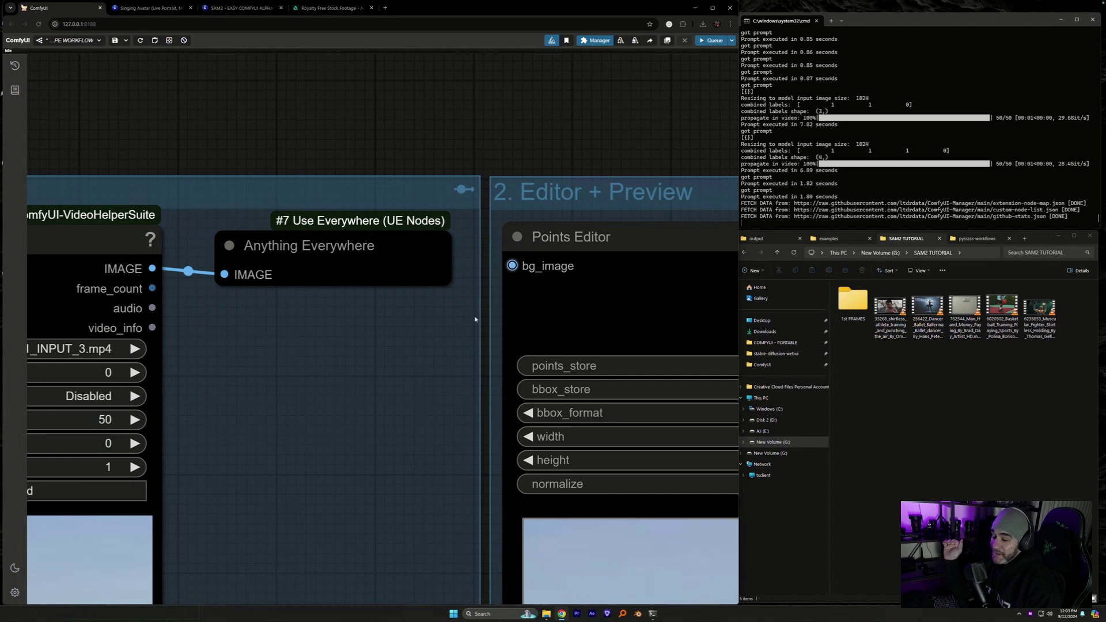
pyautogui.scroll(-10, 344, 321)
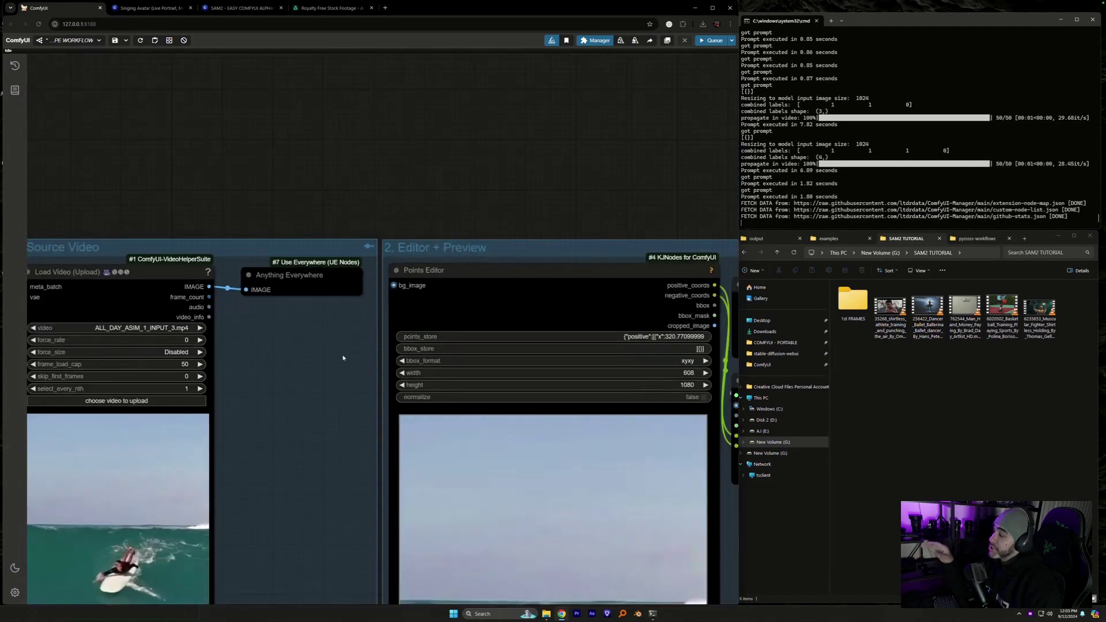
pyautogui.moveTo(342, 391); pyautogui.dragTo(202, 279)
pyautogui.scroll(-3, 202, 279)
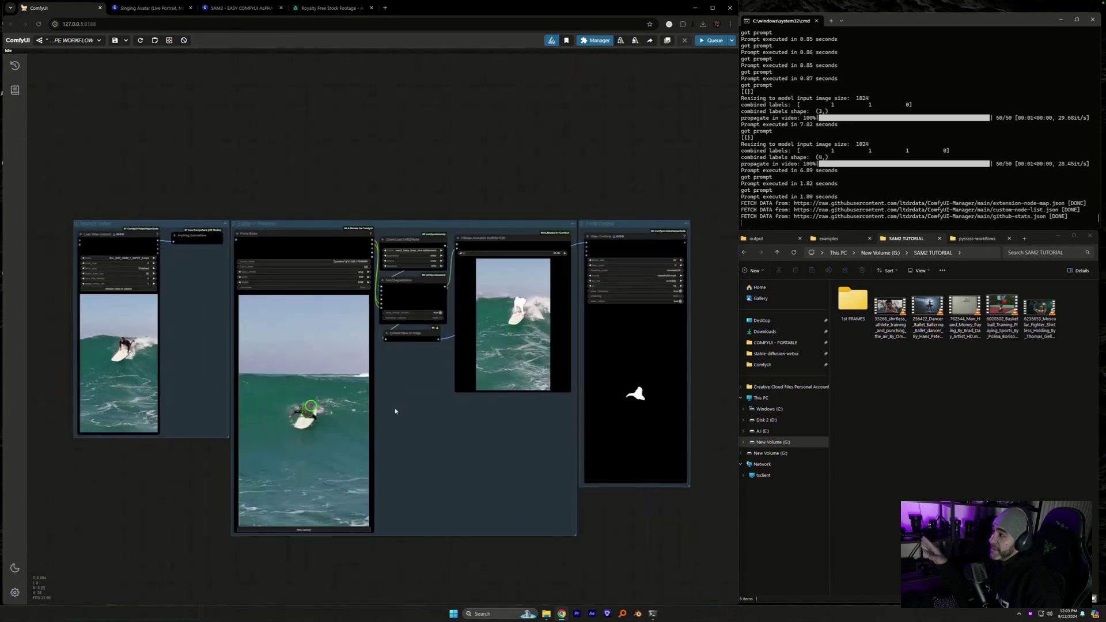
# - Examine the image inputs on the Sam2Segmentation, Preview Animation and Points Editor nodes and how they relate to the Anything Everywhere node
pyautogui.scroll(1, 396, 410)
pyautogui.scroll(8, 363, 251)
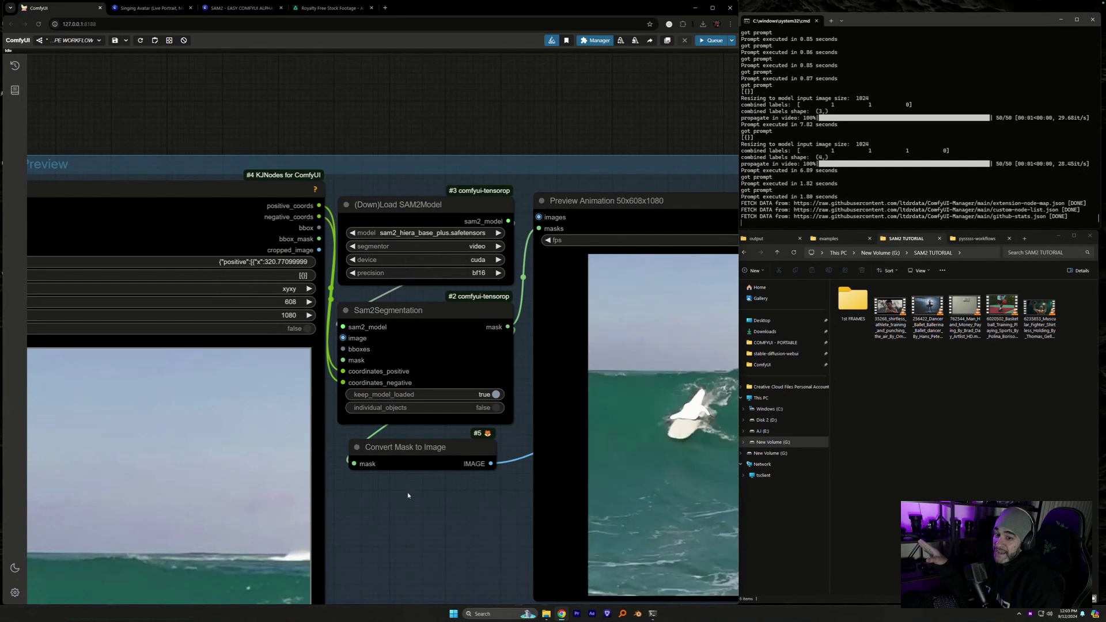
pyautogui.moveTo(440, 518); pyautogui.dragTo(159, 456)
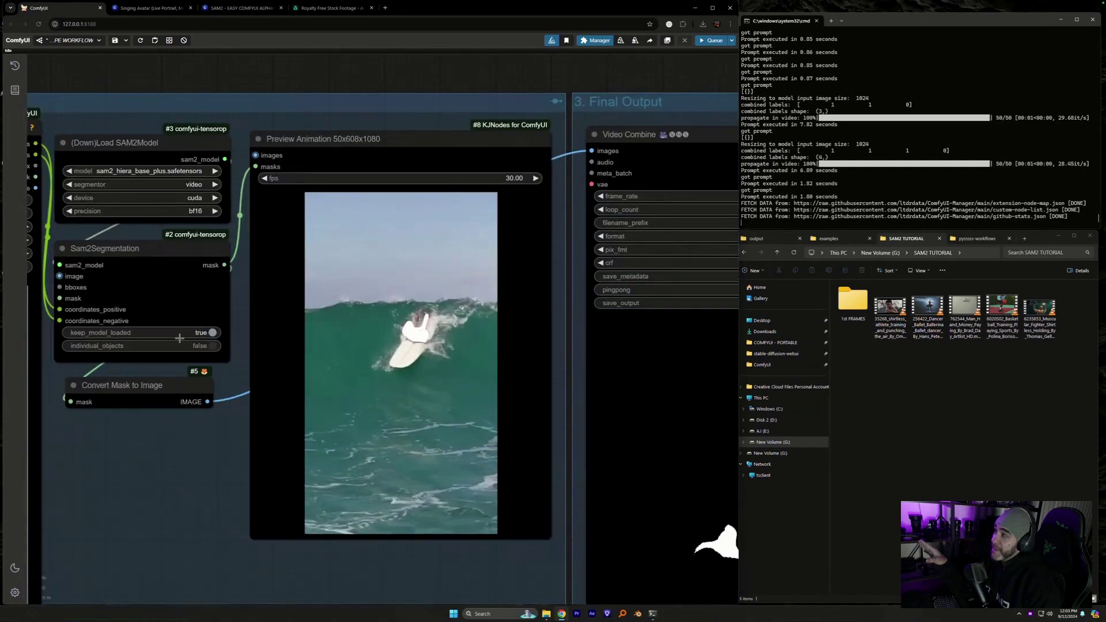
pyautogui.moveTo(81, 270); pyautogui.dragTo(228, 305)
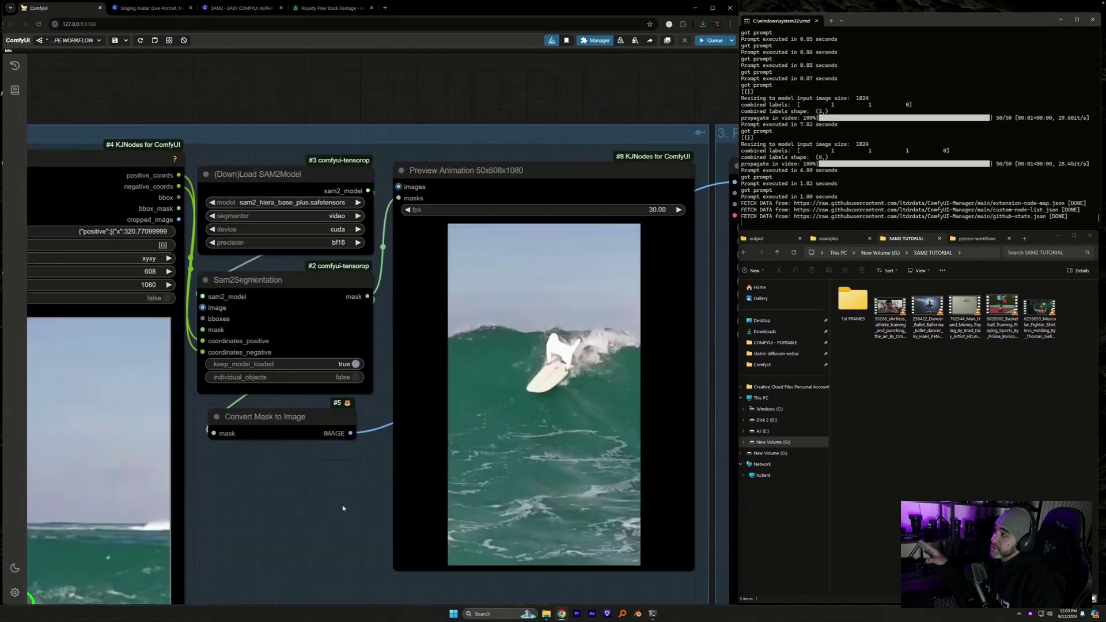
pyautogui.scroll(2, 228, 306)
pyautogui.scroll(5, 253, 325)
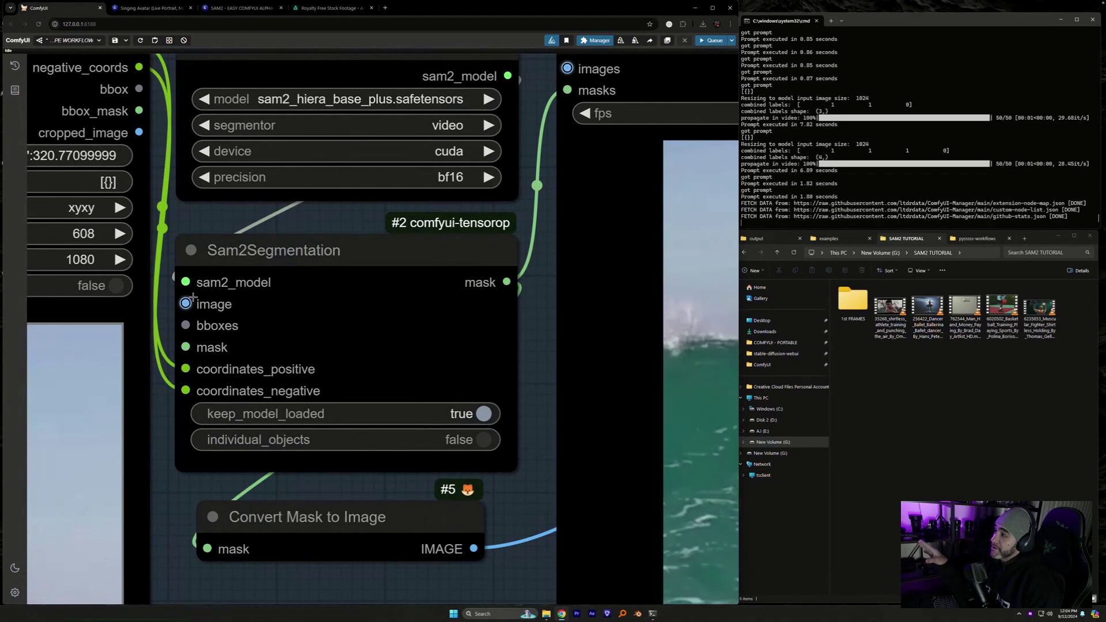
pyautogui.moveTo(598, 249); pyautogui.dragTo(531, 313)
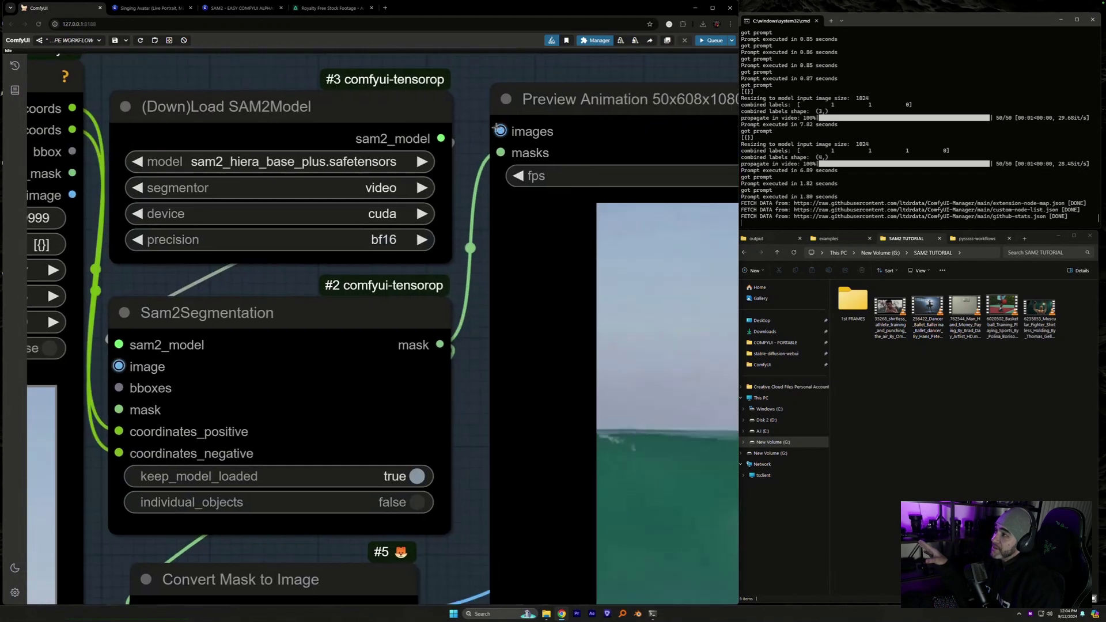
pyautogui.scroll(-12, 299, 280)
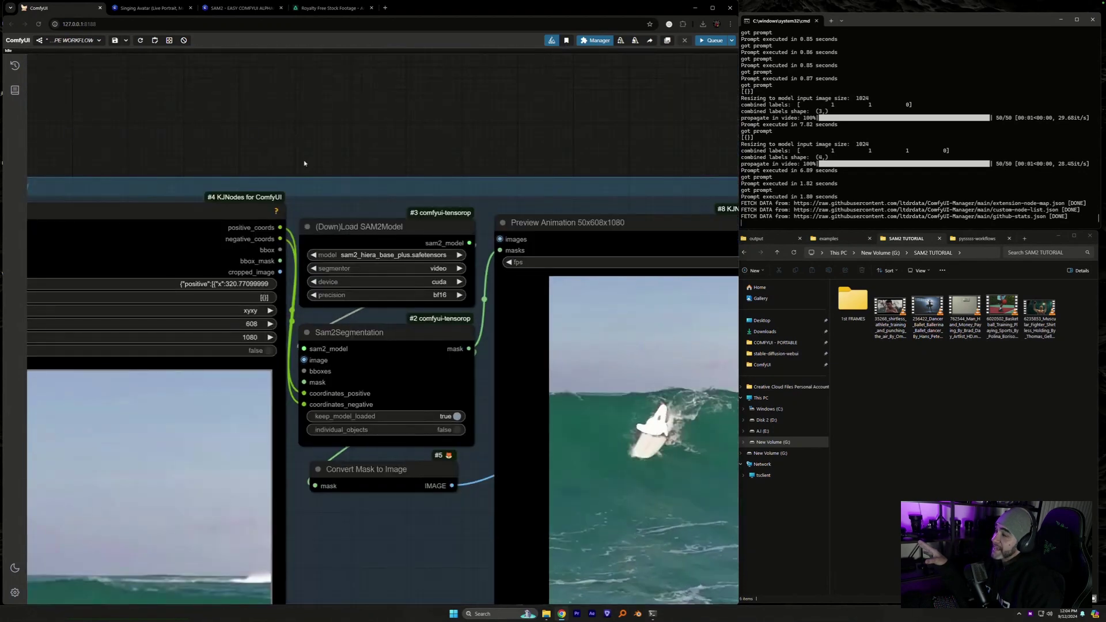
pyautogui.scroll(5, 299, 280)
pyautogui.moveTo(94, 225); pyautogui.dragTo(187, 311)
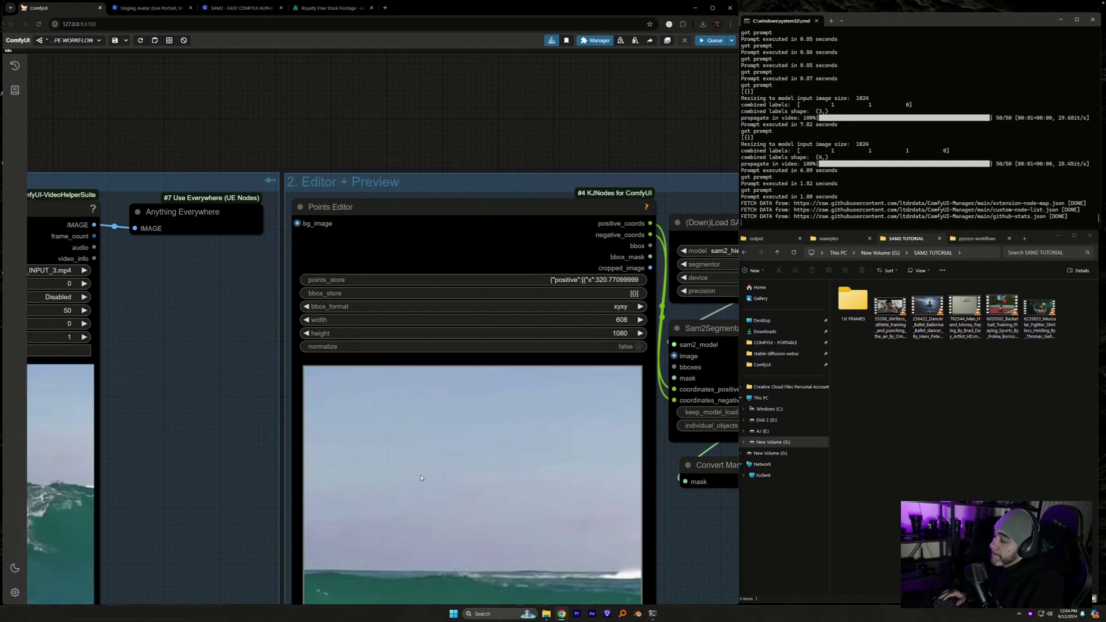
pyautogui.scroll(-4, 588, 450)
pyautogui.scroll(2, 458, 353)
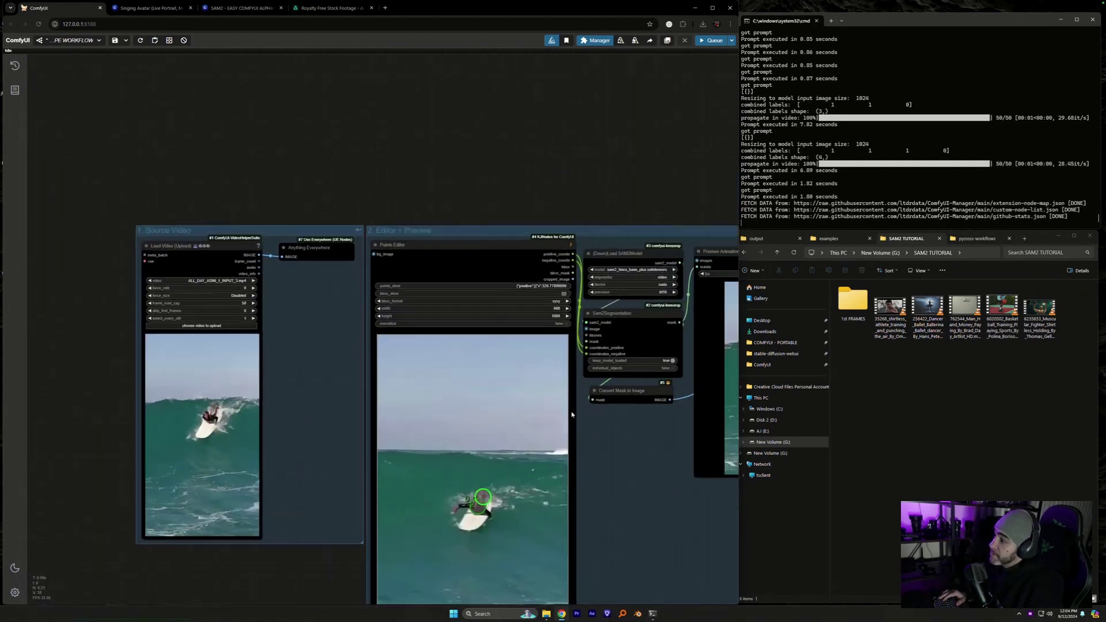
pyautogui.scroll(-2, 458, 353)
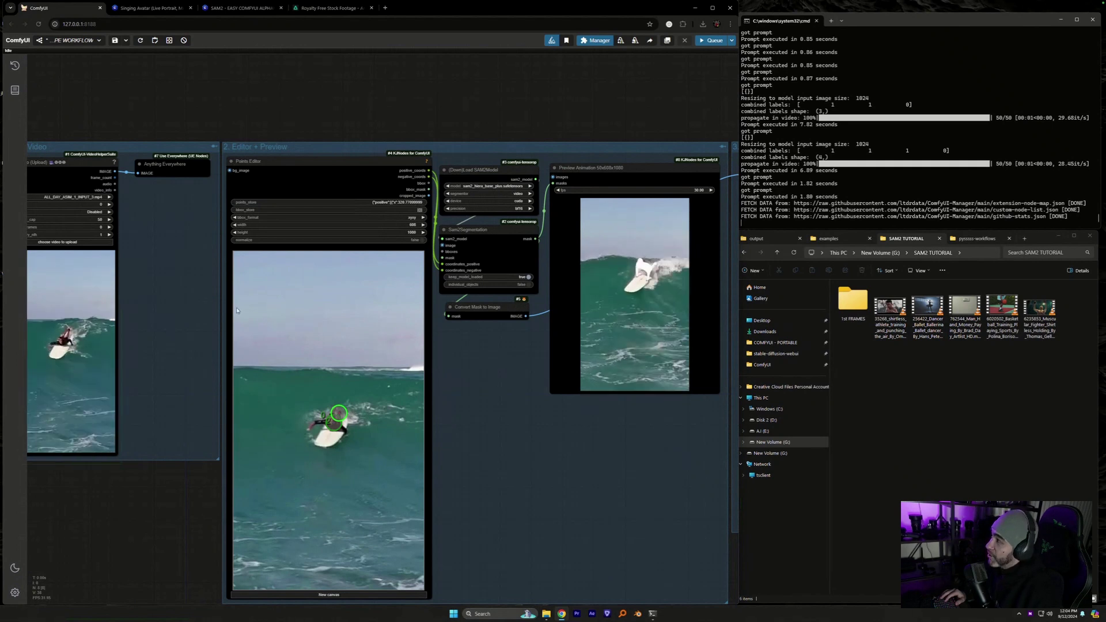
pyautogui.moveTo(168, 302); pyautogui.dragTo(237, 292)
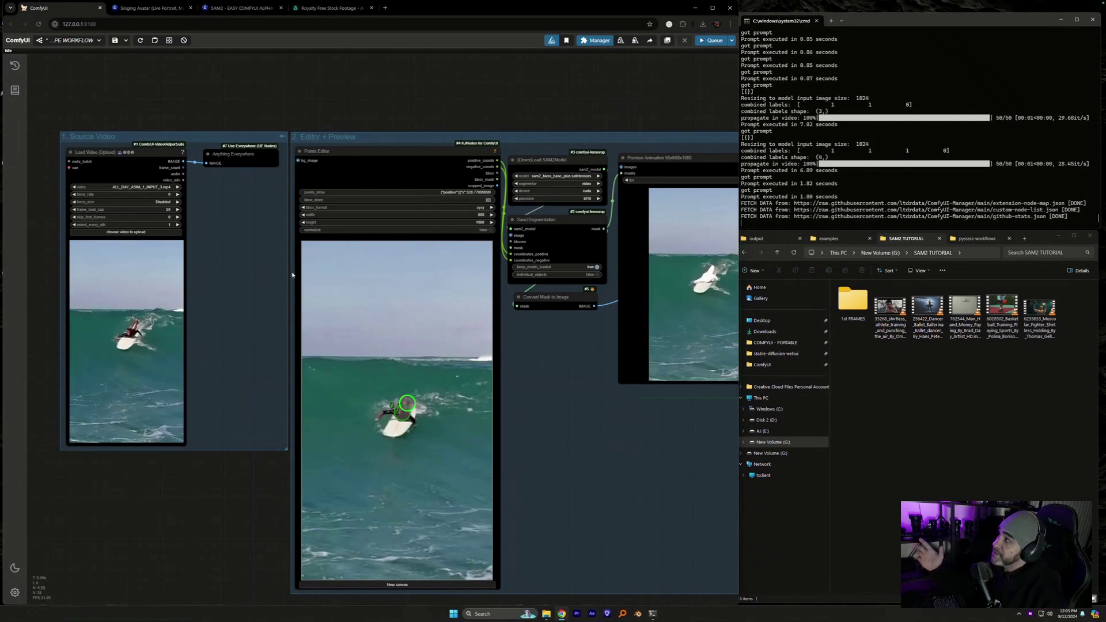
# - Set the ComfyUI Manager's node badge option to #ID Nickname and close the manager
pyautogui.moveTo(563, 402); pyautogui.dragTo(411, 416)
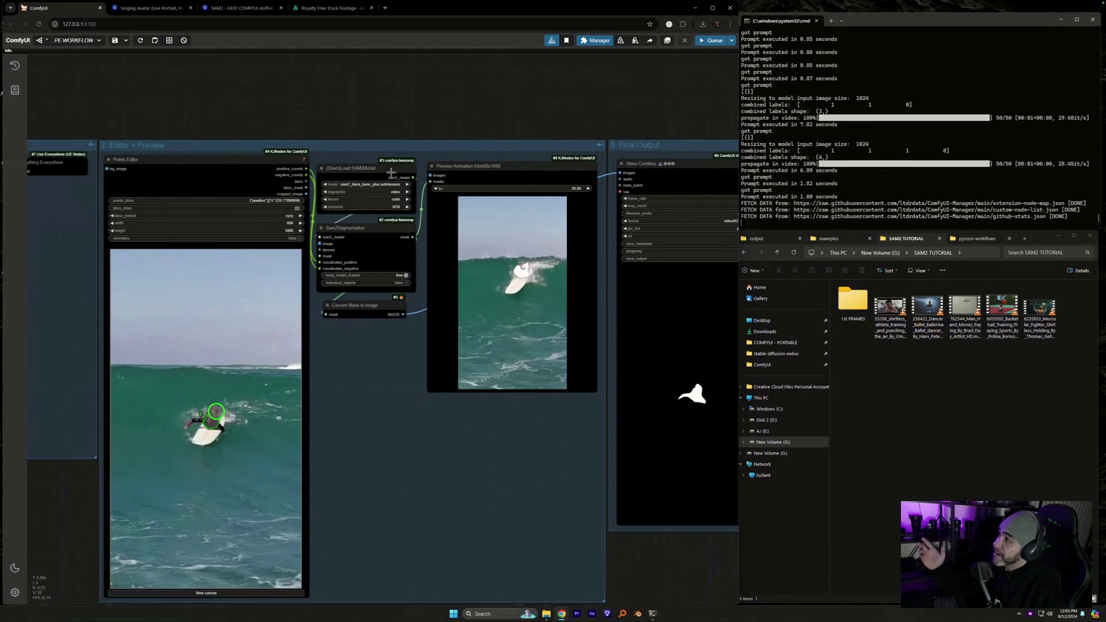
pyautogui.scroll(3, 401, 133)
pyautogui.moveTo(414, 119); pyautogui.dragTo(355, 112)
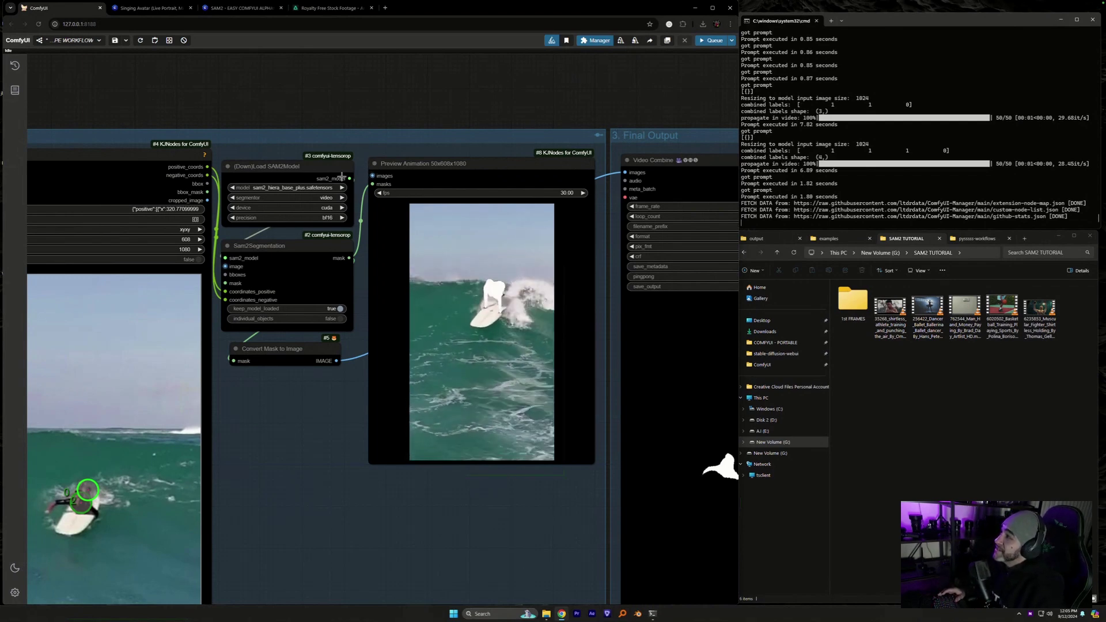
pyautogui.scroll(3, 242, 145)
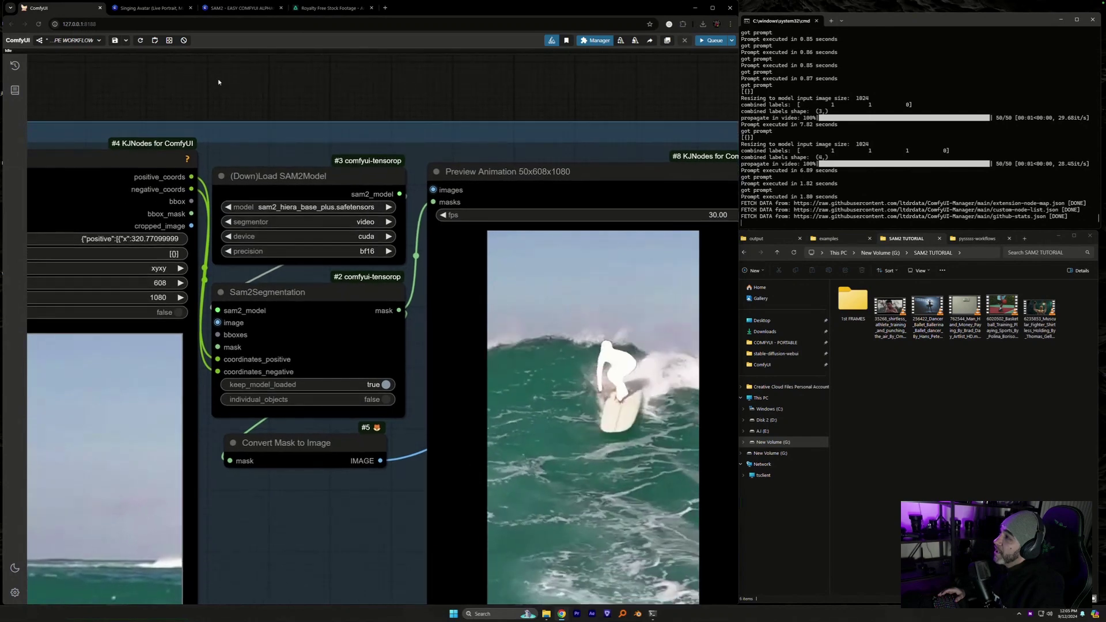
pyautogui.moveTo(219, 82); pyautogui.dragTo(131, 68)
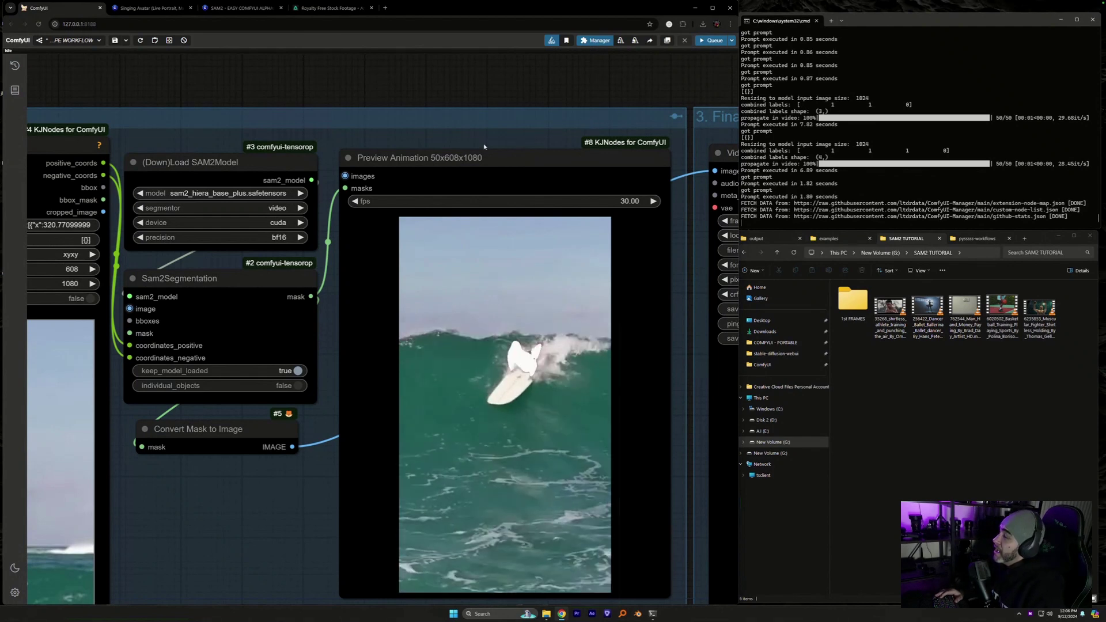
pyautogui.click(599, 41)
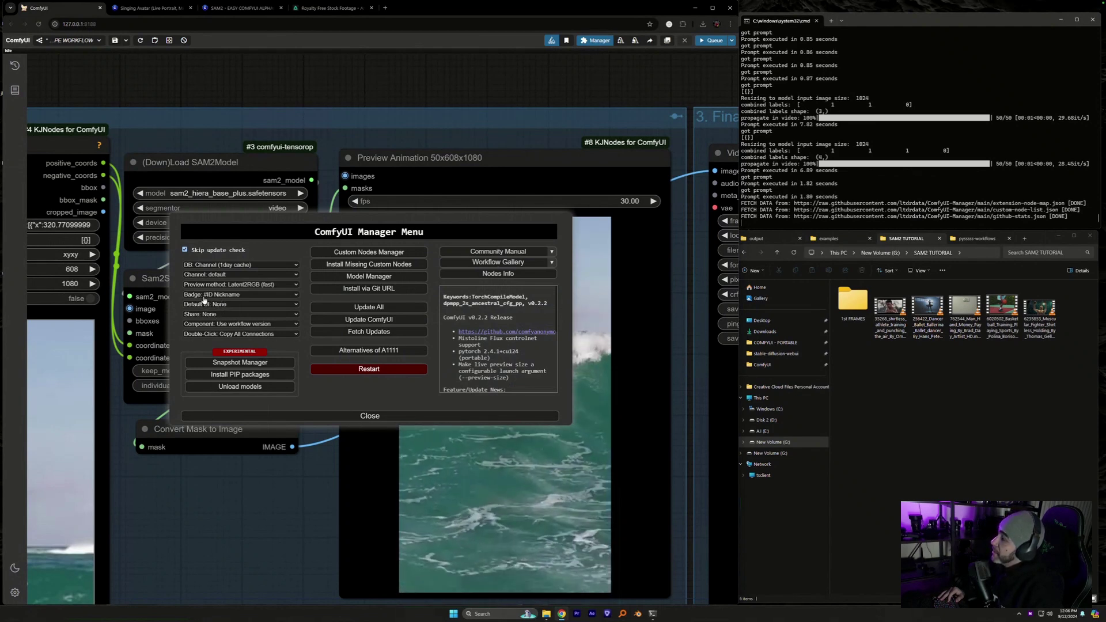
pyautogui.click(238, 295)
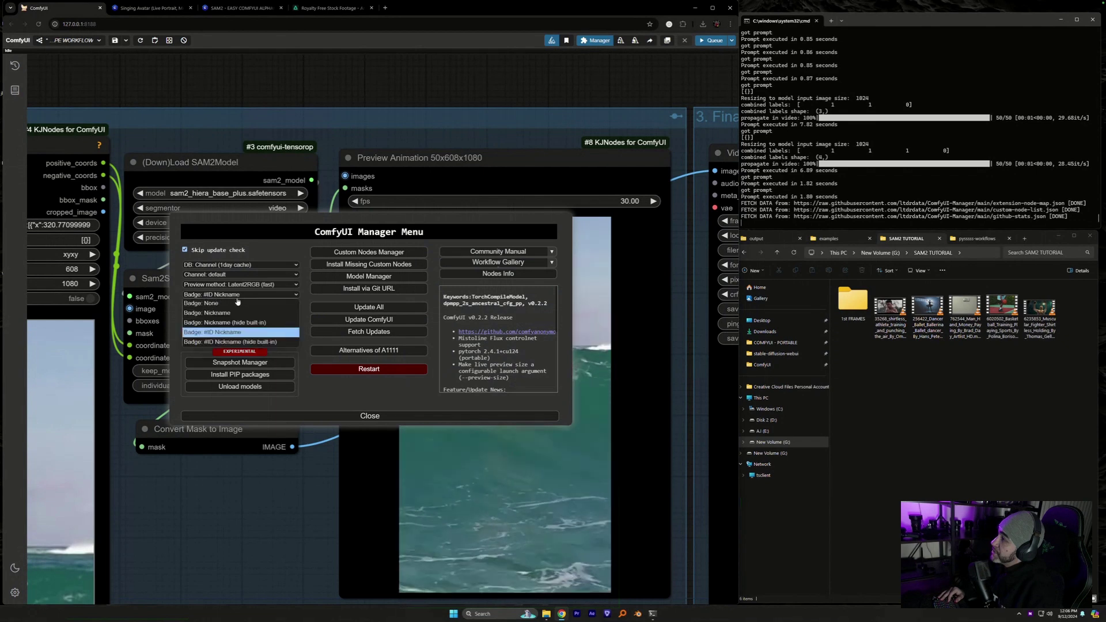
pyautogui.click(215, 333)
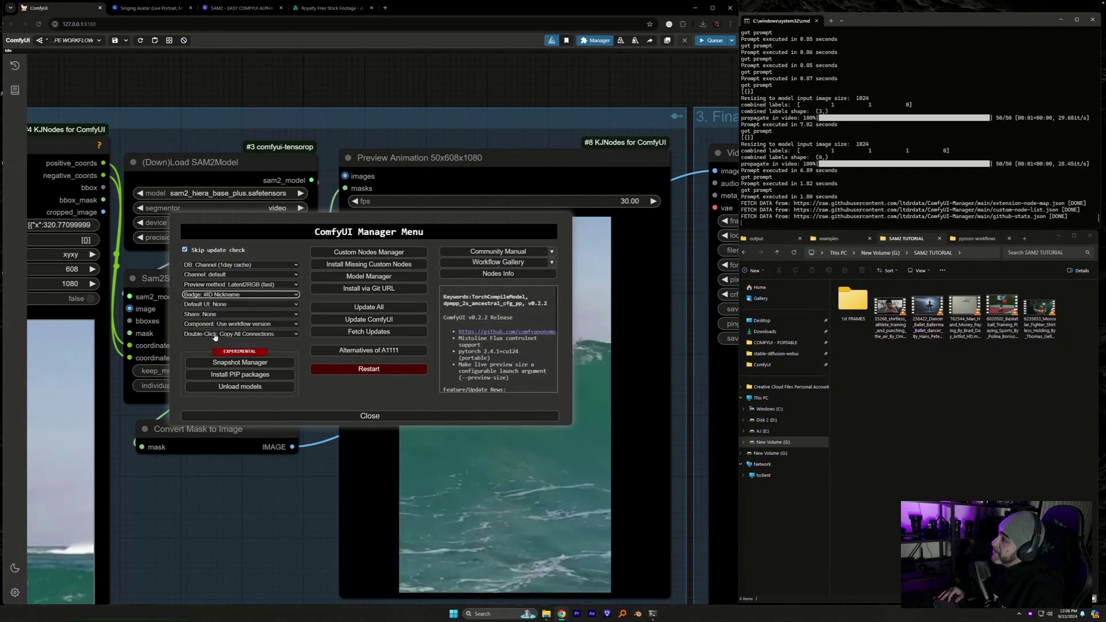
pyautogui.click(374, 416)
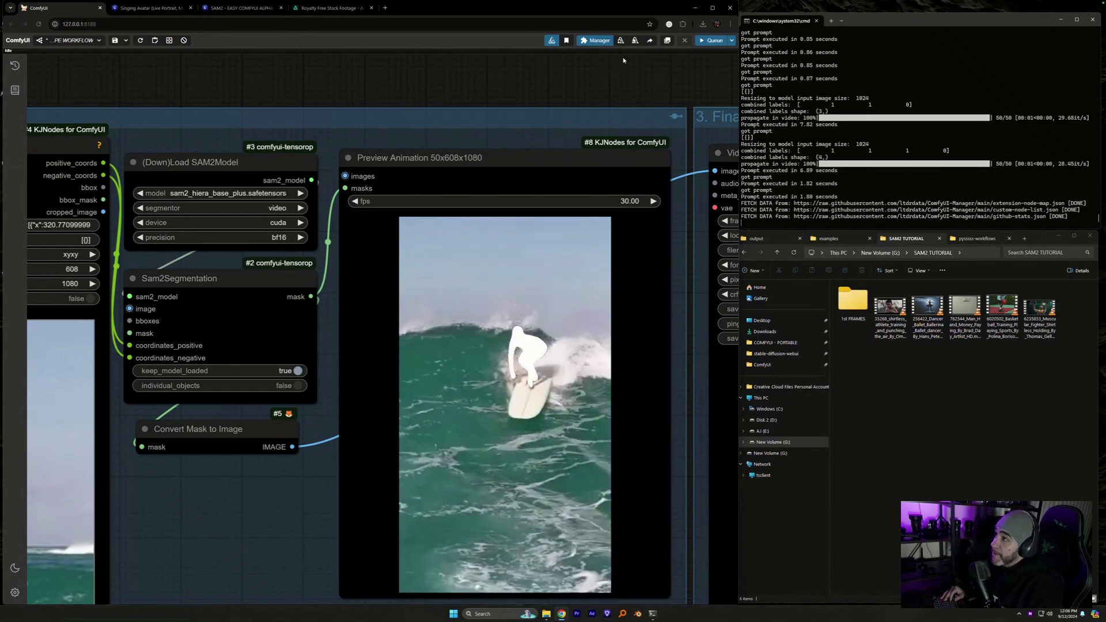
# - Reopen the manager, review the available Badge options without changing the selection, and close it
pyautogui.click(596, 40)
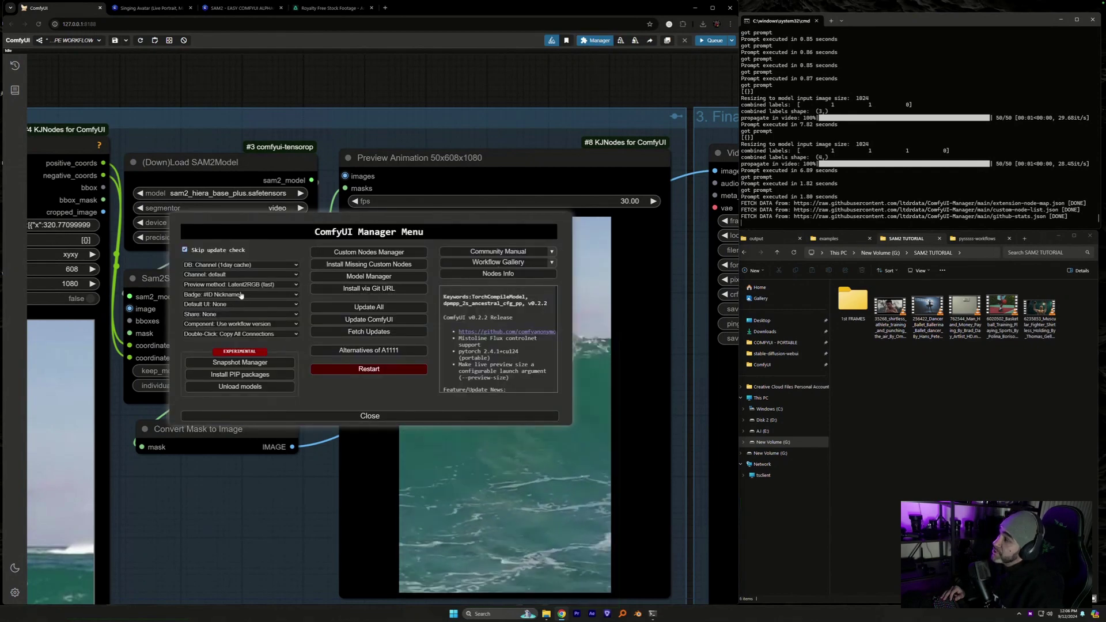
pyautogui.click(298, 295)
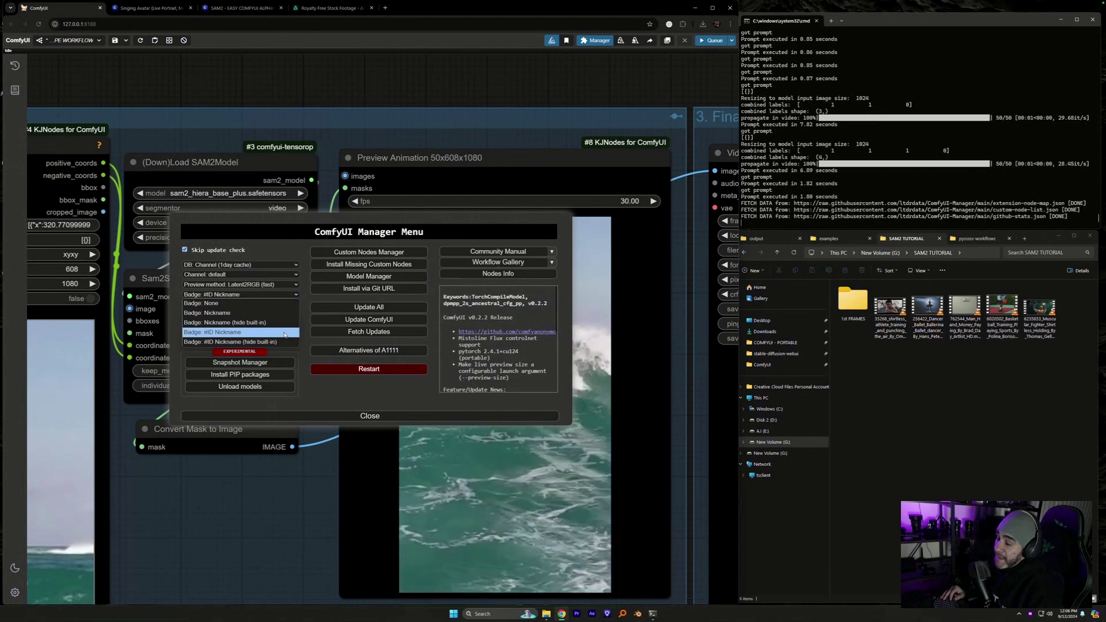
pyautogui.click(341, 390)
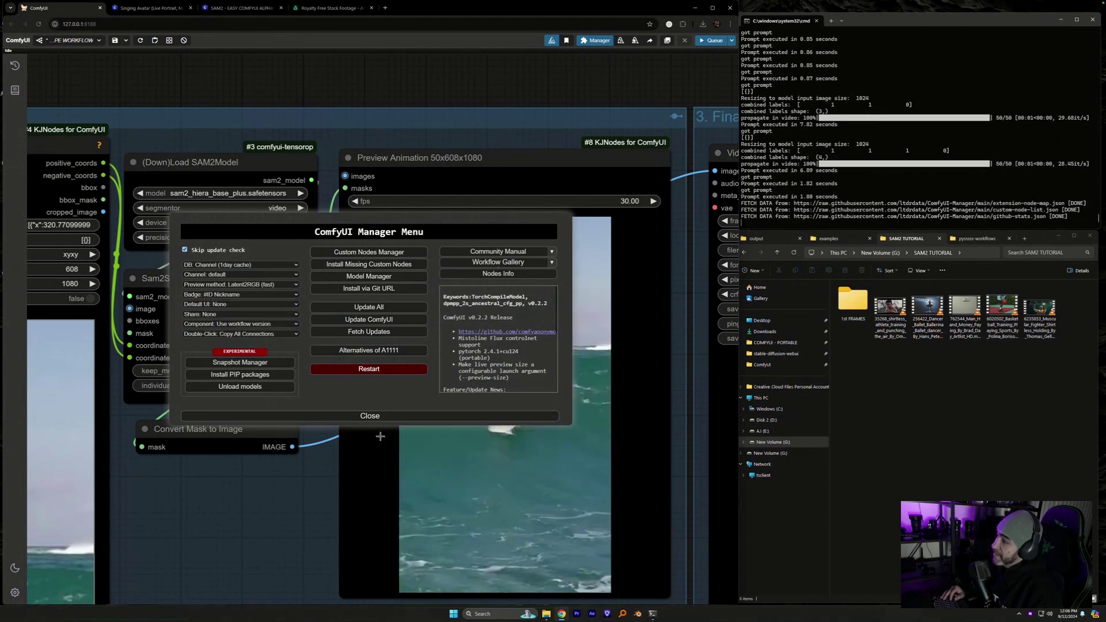
pyautogui.click(376, 417)
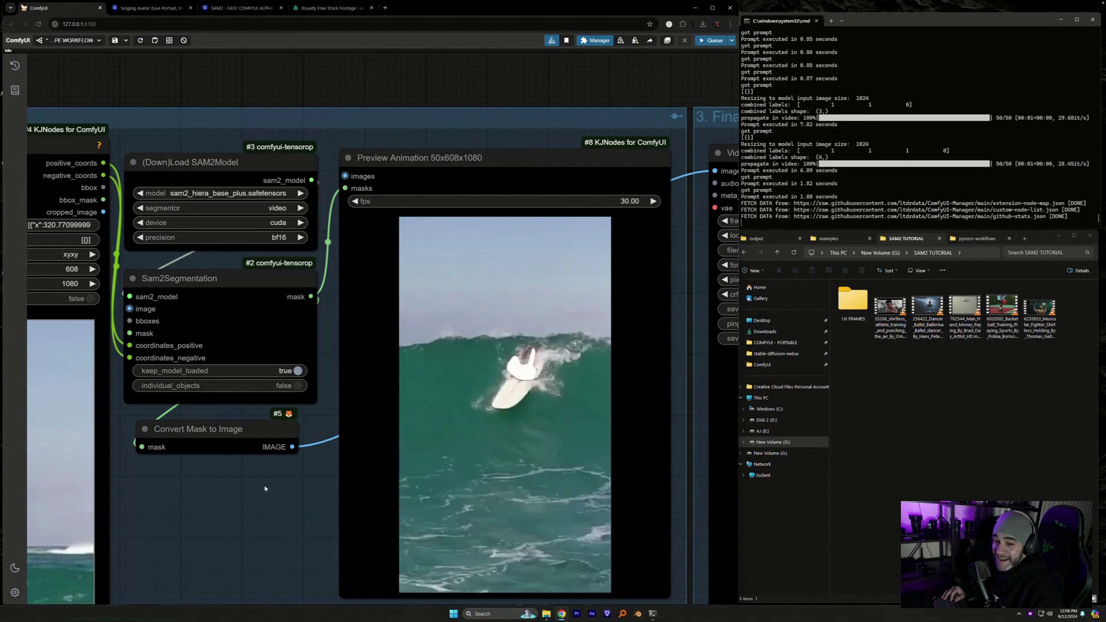
# - Load the 35268 shirtless athlete training and punching clip from the SAM2 TUTORIAL folder into the Load Video node
pyautogui.scroll(-5, 417, 493)
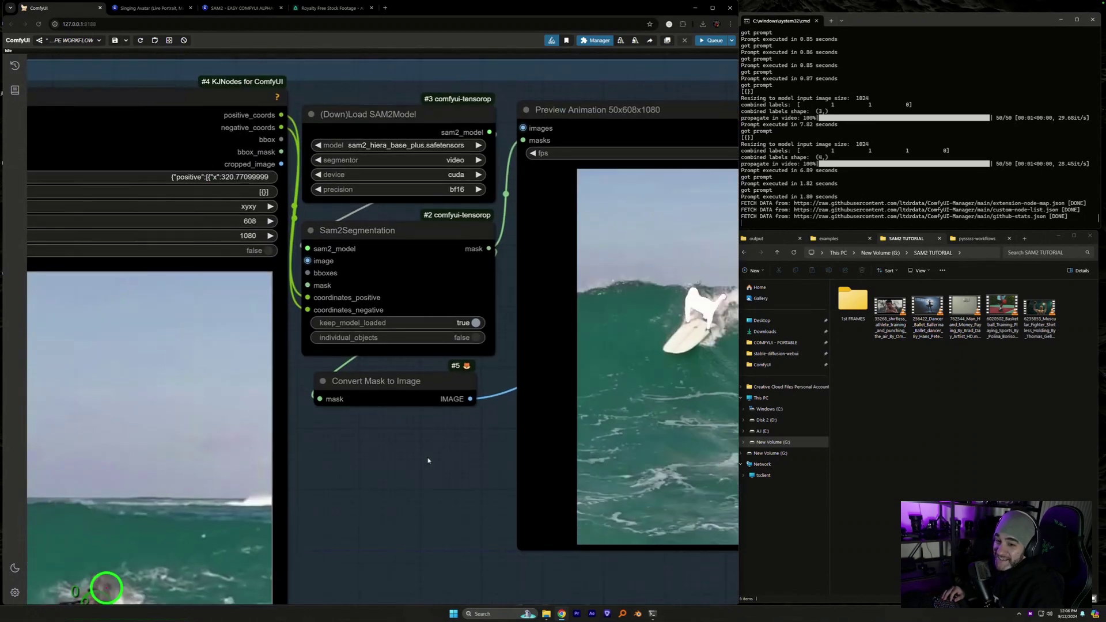
pyautogui.moveTo(418, 493); pyautogui.dragTo(545, 407)
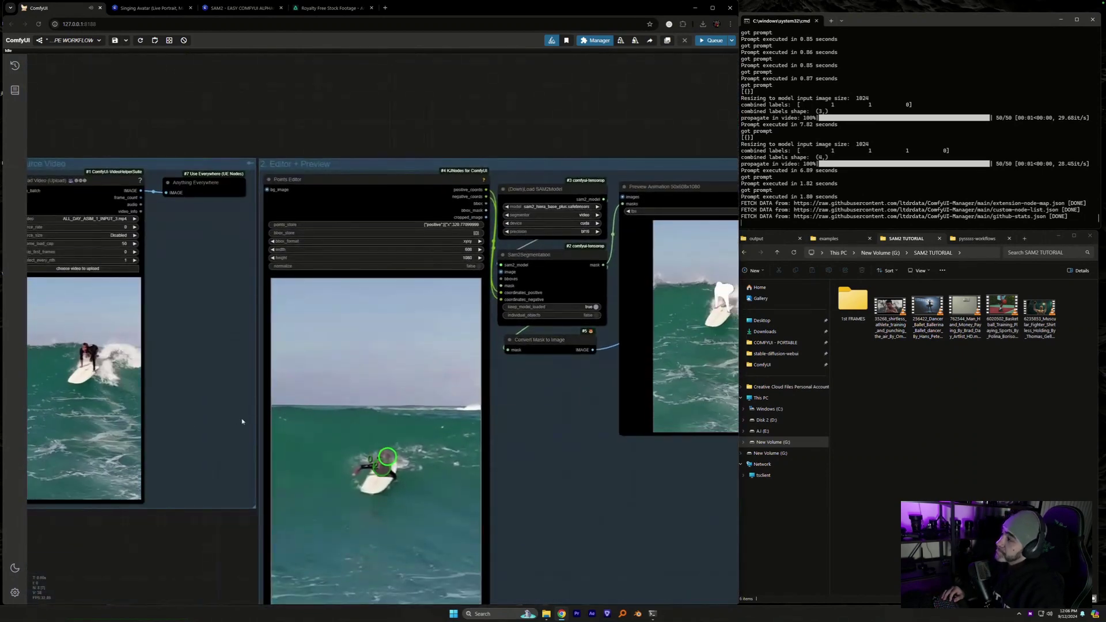
pyautogui.moveTo(242, 420); pyautogui.dragTo(298, 415)
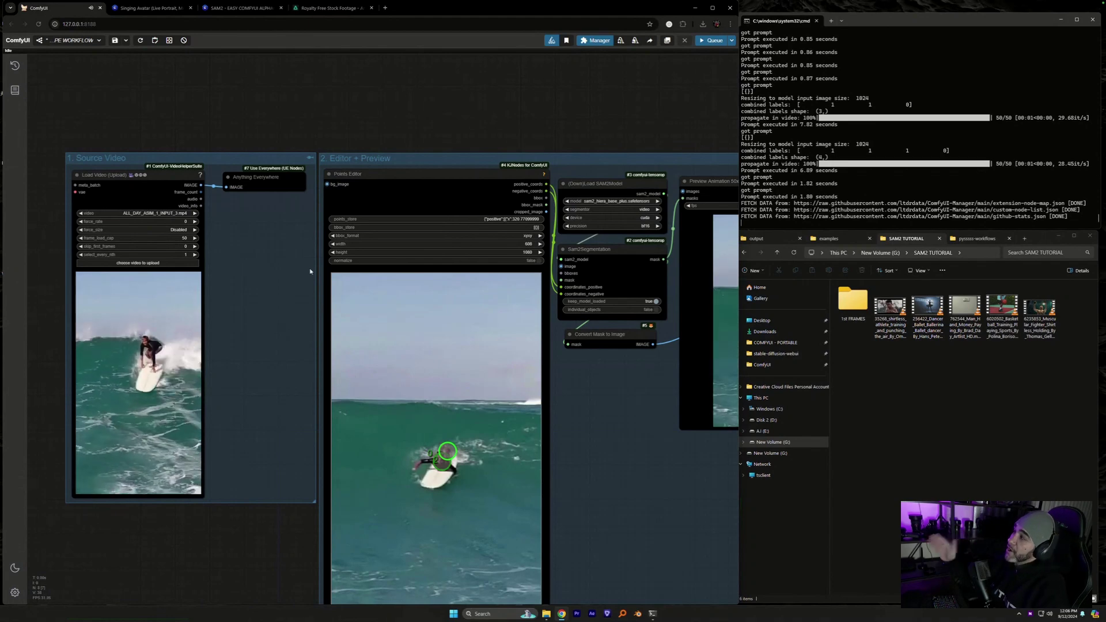
pyautogui.click(135, 262)
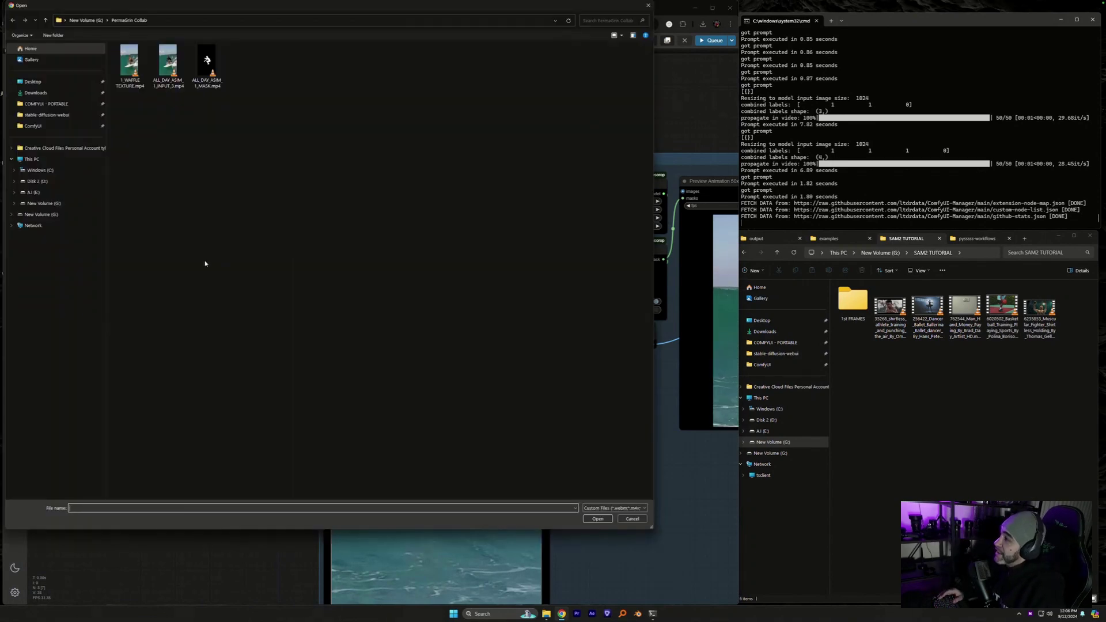
pyautogui.click(78, 17)
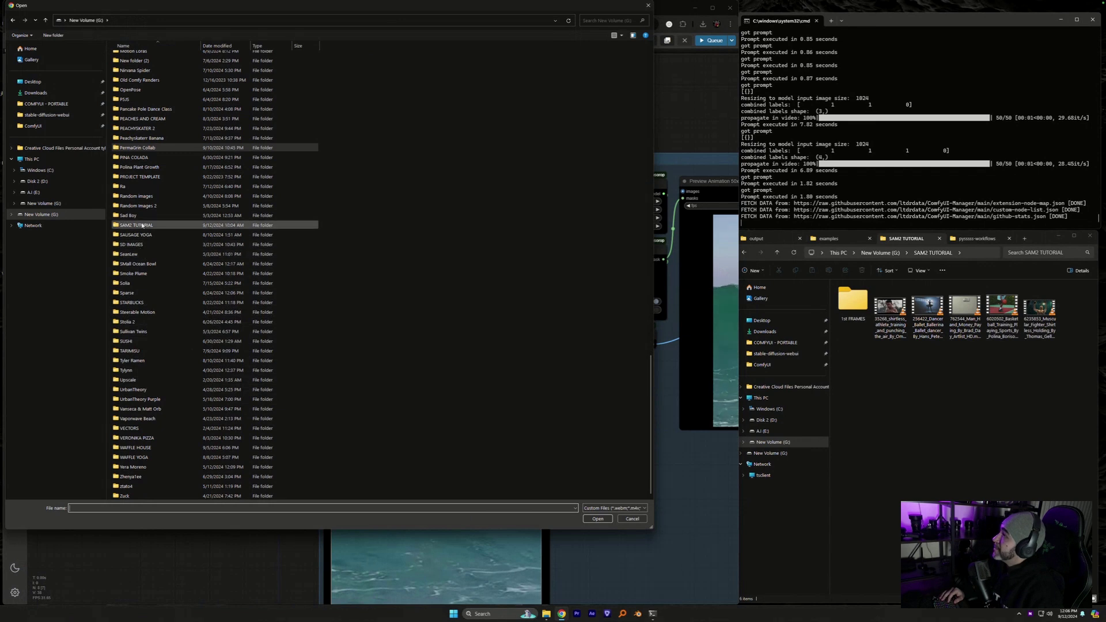
pyautogui.doubleClick(136, 226)
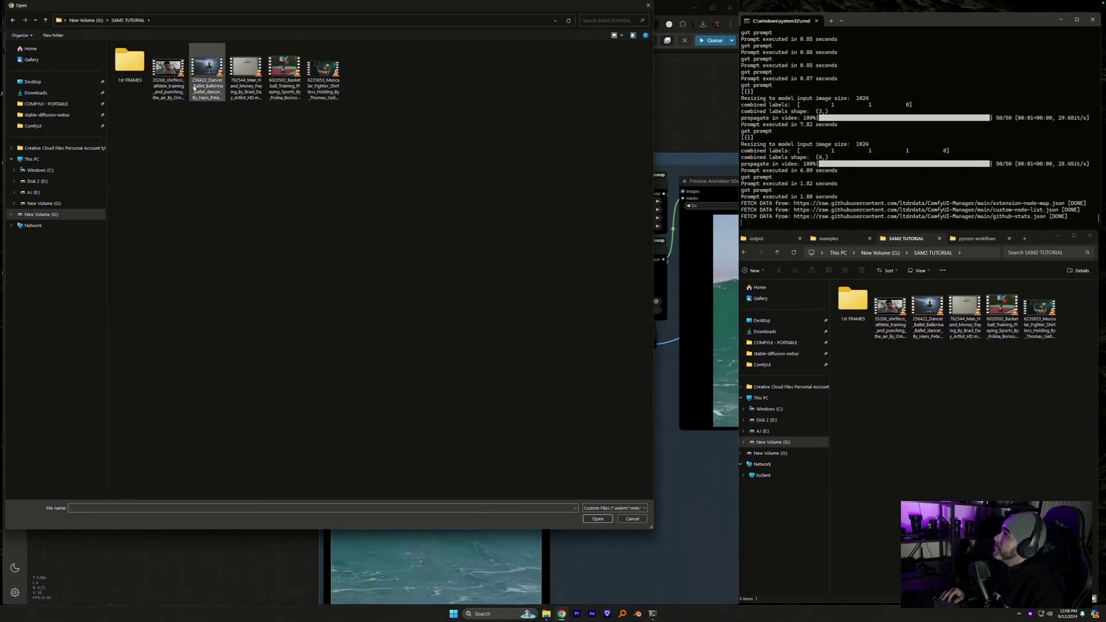
pyautogui.click(173, 75)
pyautogui.doubleClick(176, 78)
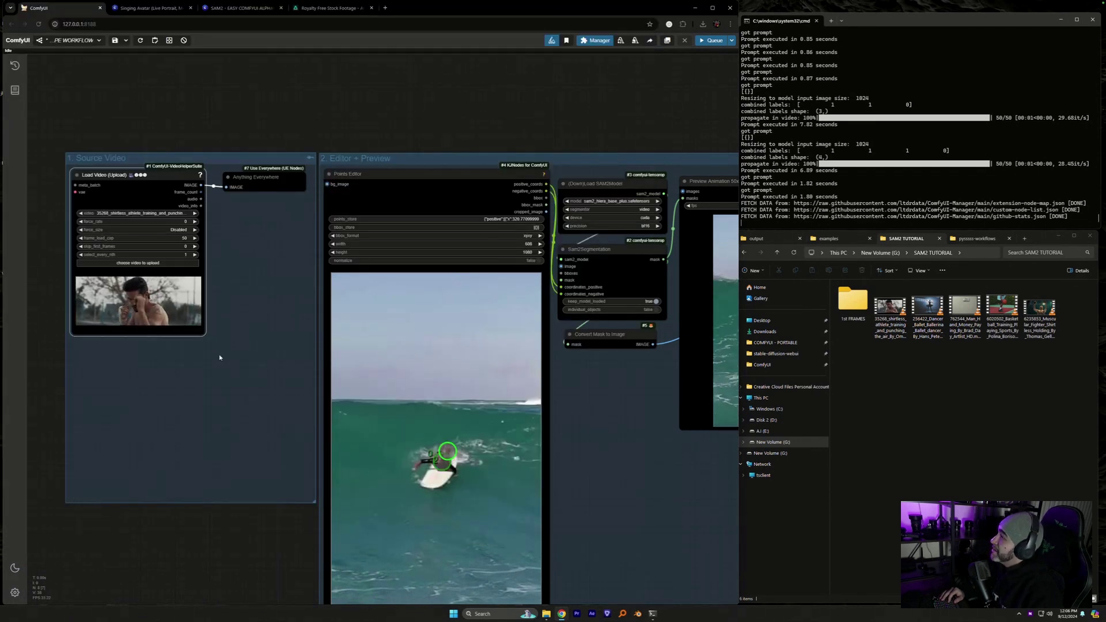
# - Enlarge the Load Video node to fit the widescreen clip and move the Anything Everywhere node below the video preview
pyautogui.moveTo(206, 337); pyautogui.dragTo(275, 428)
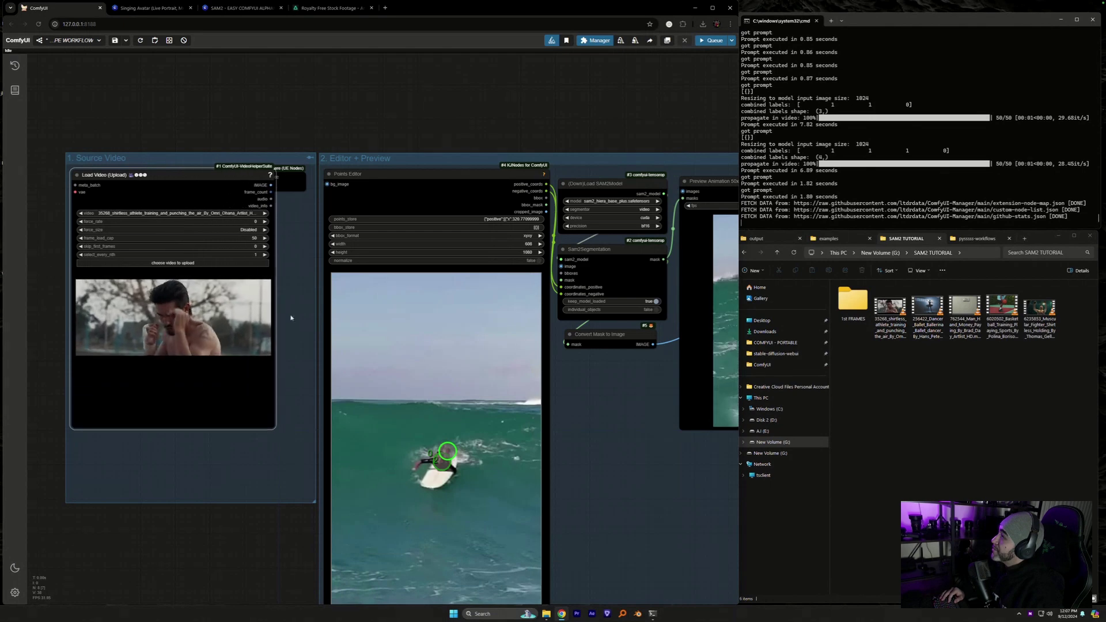
pyautogui.moveTo(297, 182); pyautogui.dragTo(162, 453)
# - Examine the workflow's Source Video, Editor + Preview and Final Output groups with the athlete clip loaded
pyautogui.moveTo(258, 448); pyautogui.dragTo(99, 449)
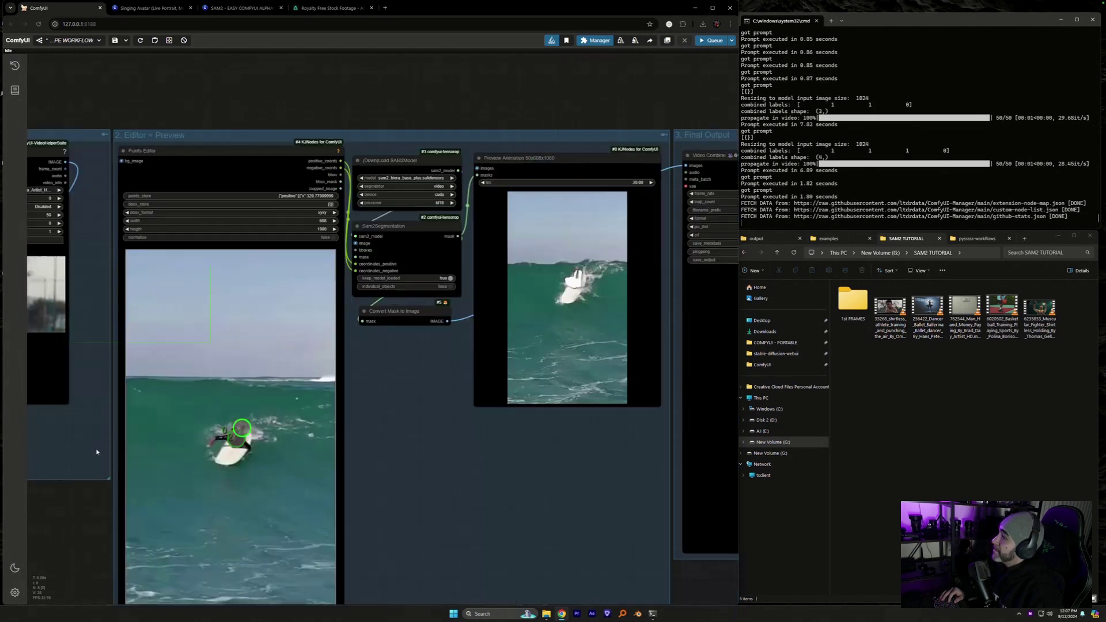
pyautogui.moveTo(715, 345); pyautogui.dragTo(410, 340)
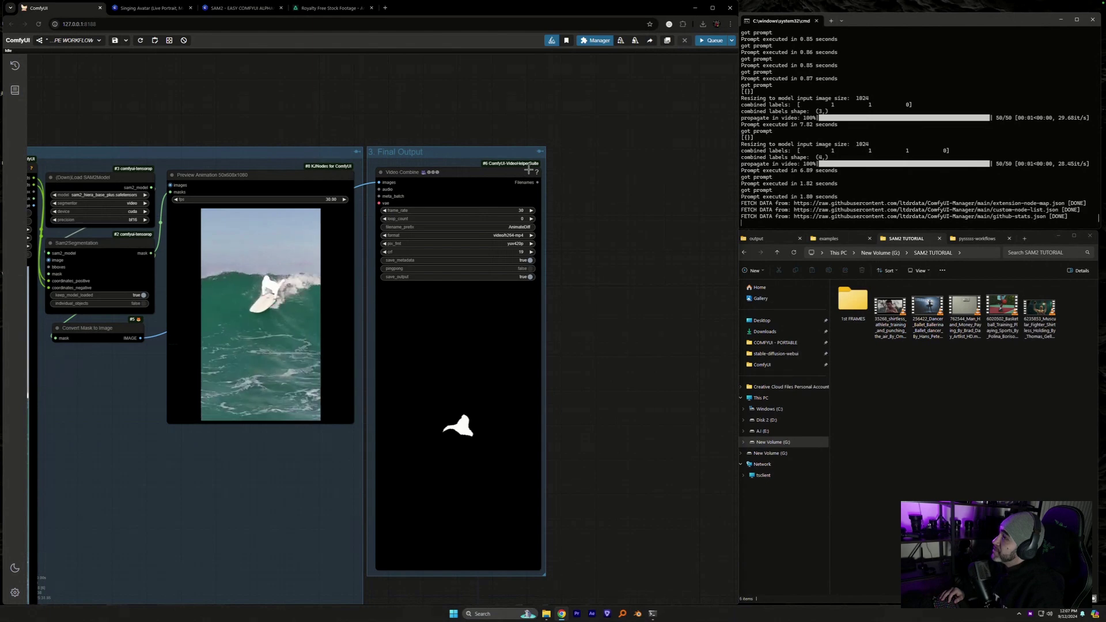
pyautogui.moveTo(146, 513); pyautogui.dragTo(544, 474)
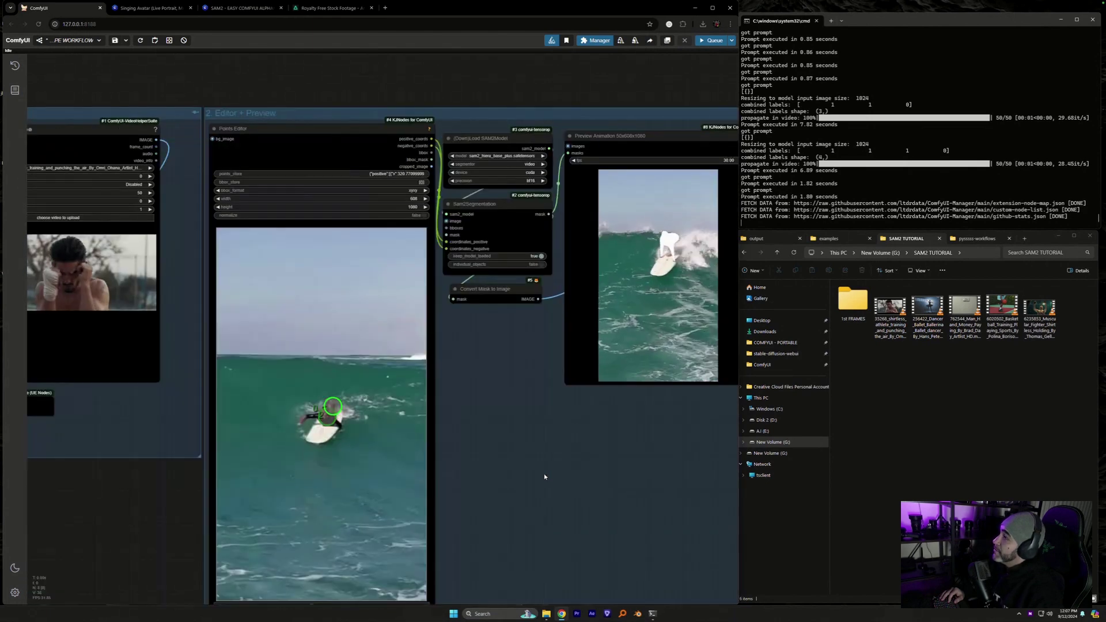
pyautogui.moveTo(97, 229); pyautogui.dragTo(335, 251)
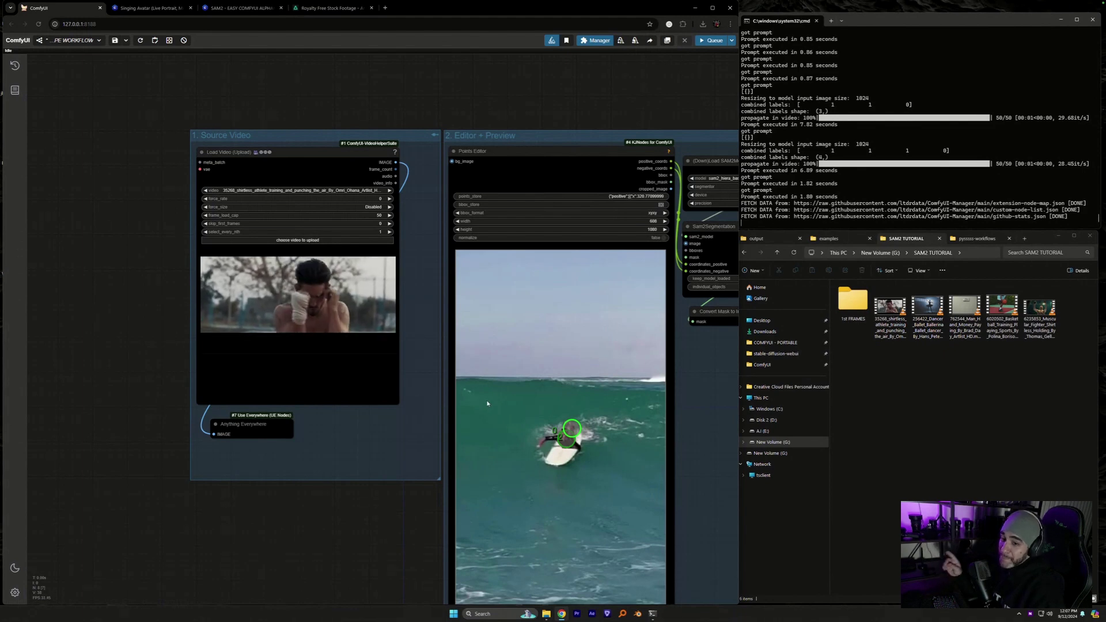
pyautogui.moveTo(699, 390); pyautogui.dragTo(459, 403)
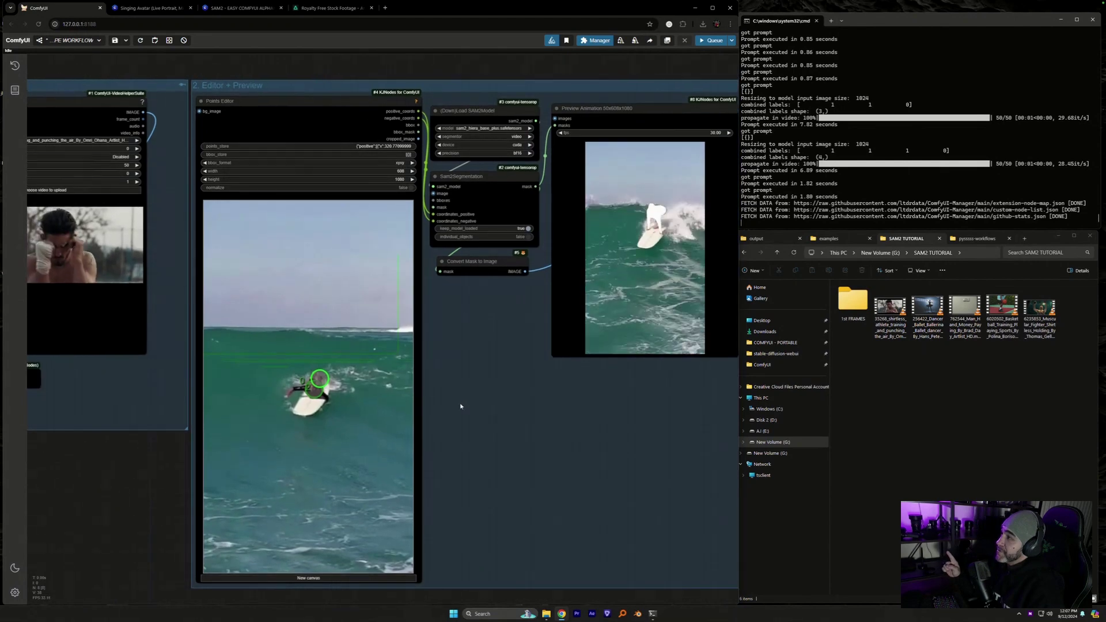
pyautogui.scroll(1, 455, 320)
pyautogui.scroll(-1, 453, 363)
pyautogui.moveTo(462, 339); pyautogui.dragTo(451, 360)
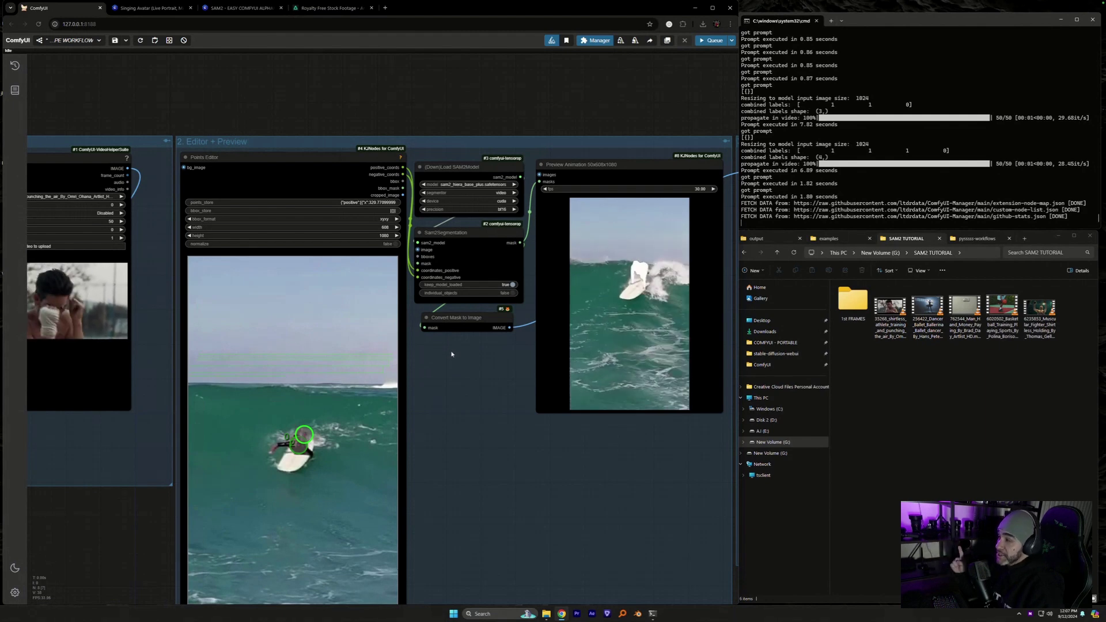
pyautogui.scroll(4, 193, 121)
pyautogui.scroll(-2, 199, 123)
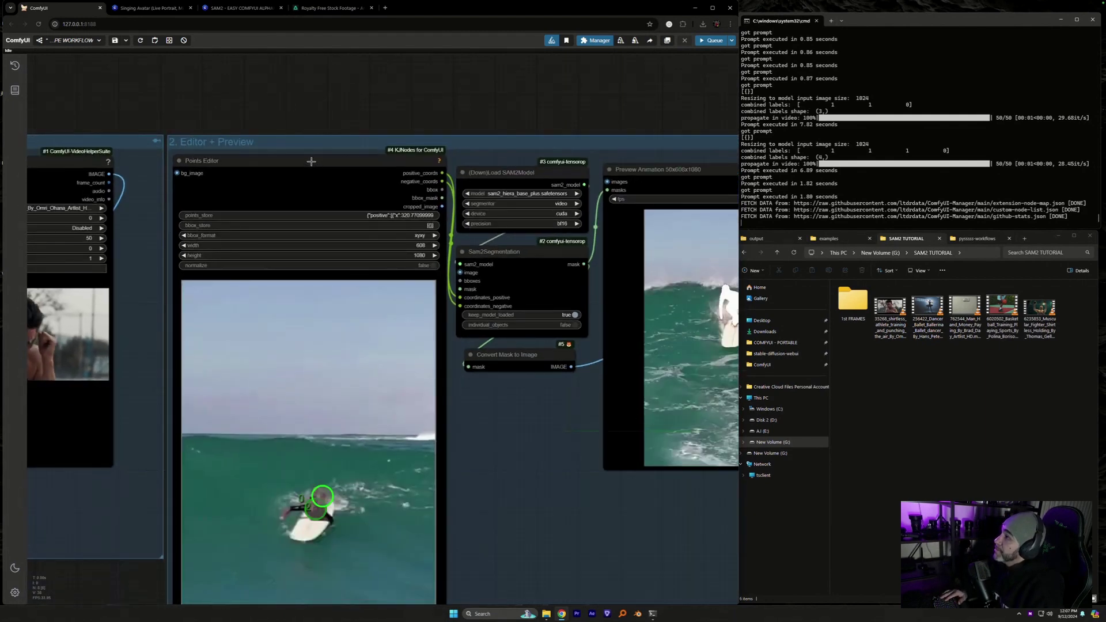
# - Move the Points Editor's green points off the surfer onto the sky and water, and read the node's help note
pyautogui.moveTo(311, 161); pyautogui.dragTo(311, 164)
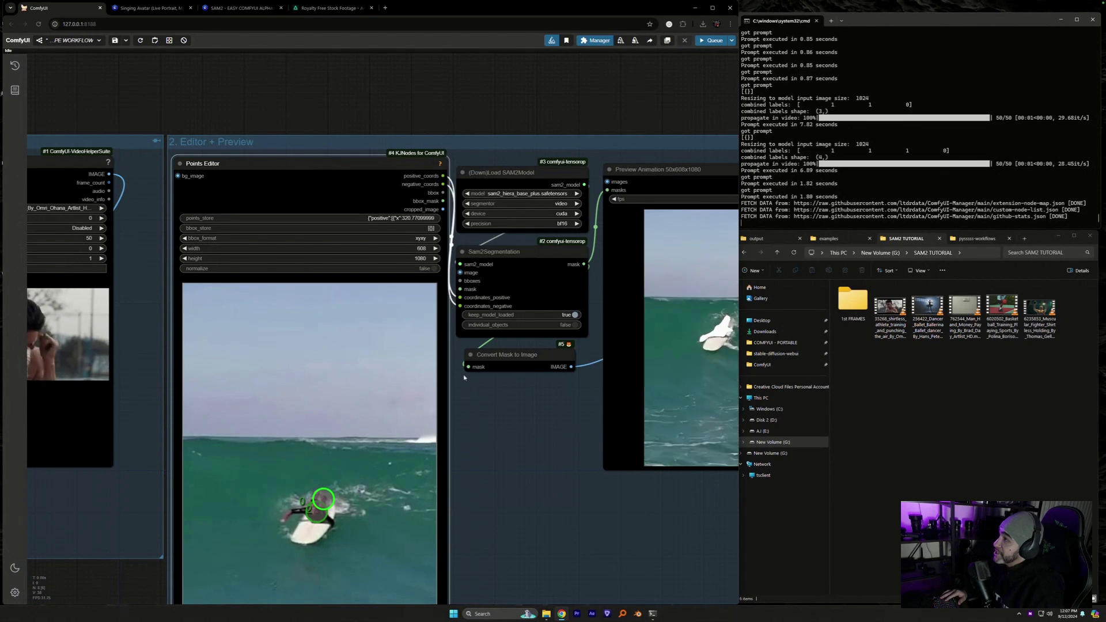
pyautogui.moveTo(143, 347); pyautogui.dragTo(181, 341)
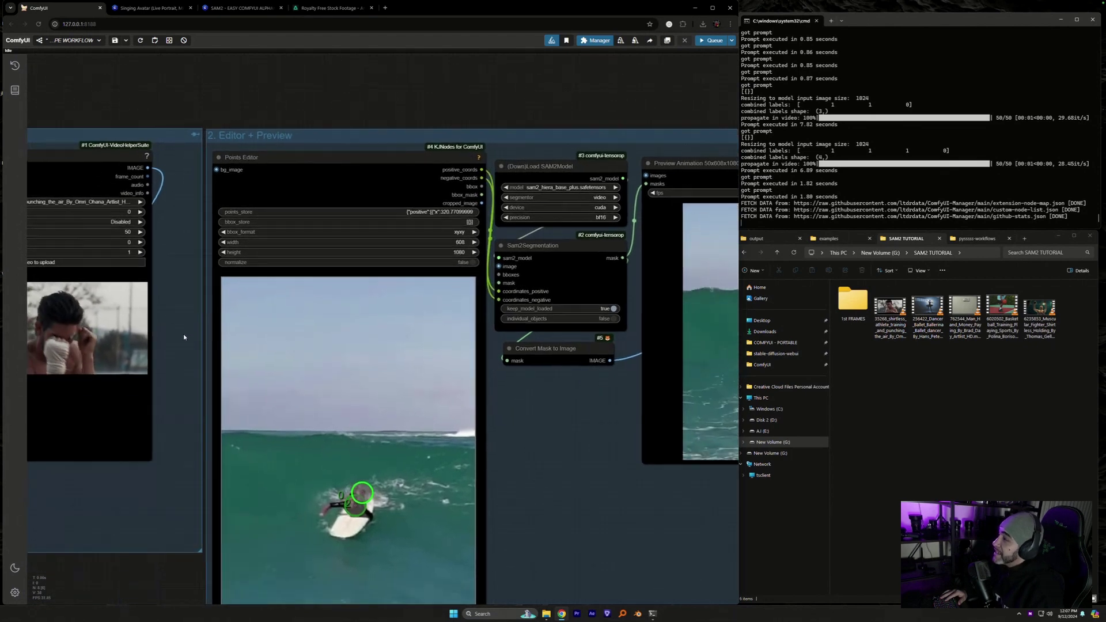
pyautogui.scroll(4, 531, 361)
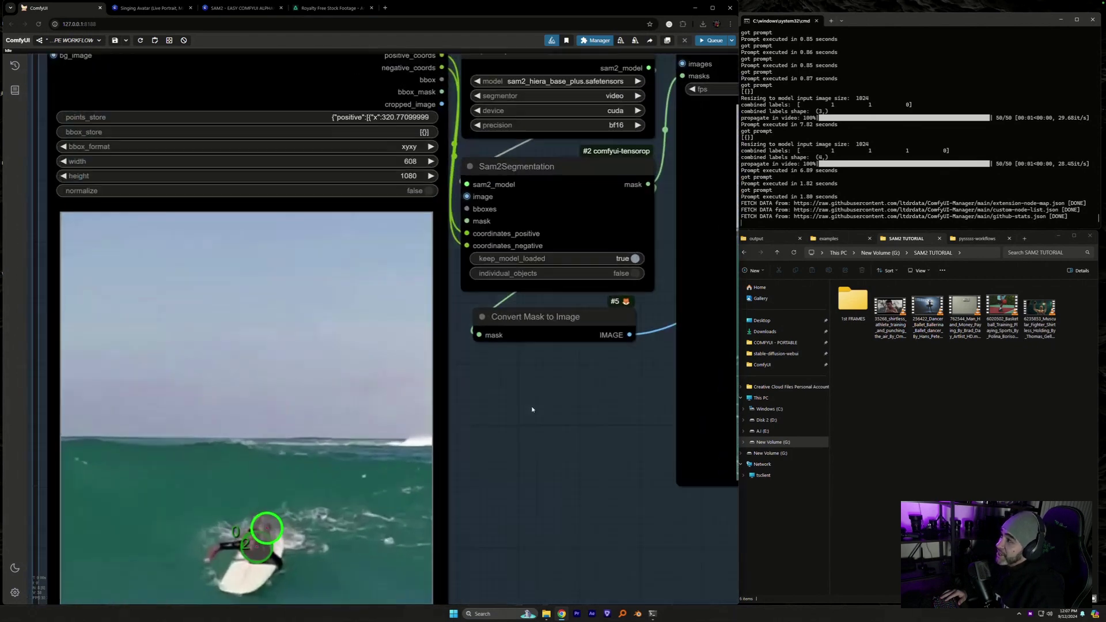
pyautogui.moveTo(570, 460); pyautogui.dragTo(544, 334)
pyautogui.scroll(-6, 593, 502)
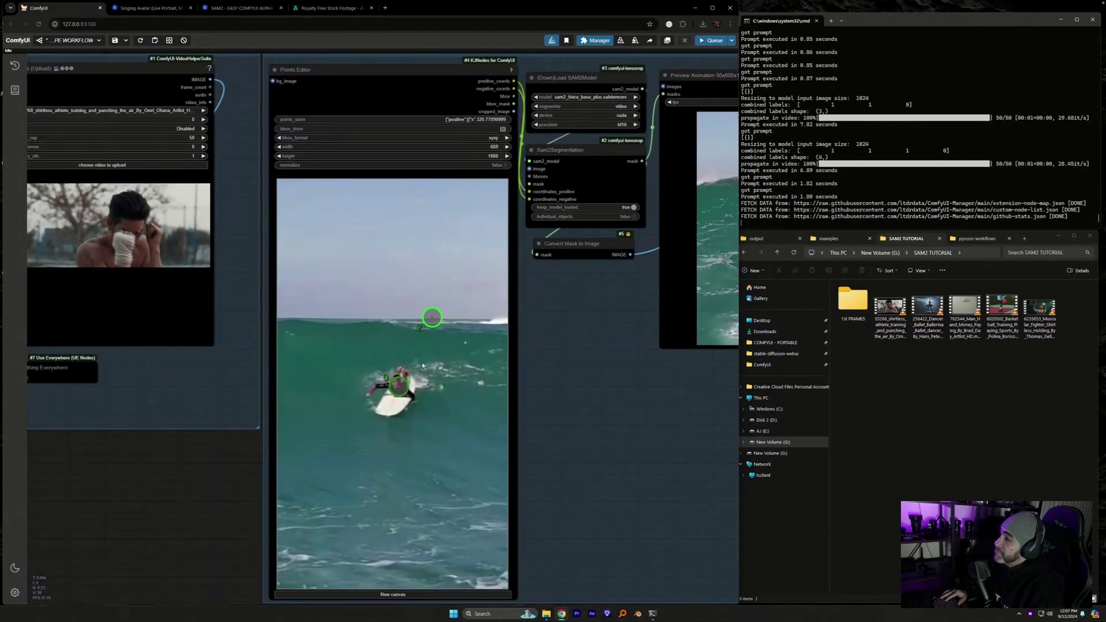
pyautogui.click(401, 381)
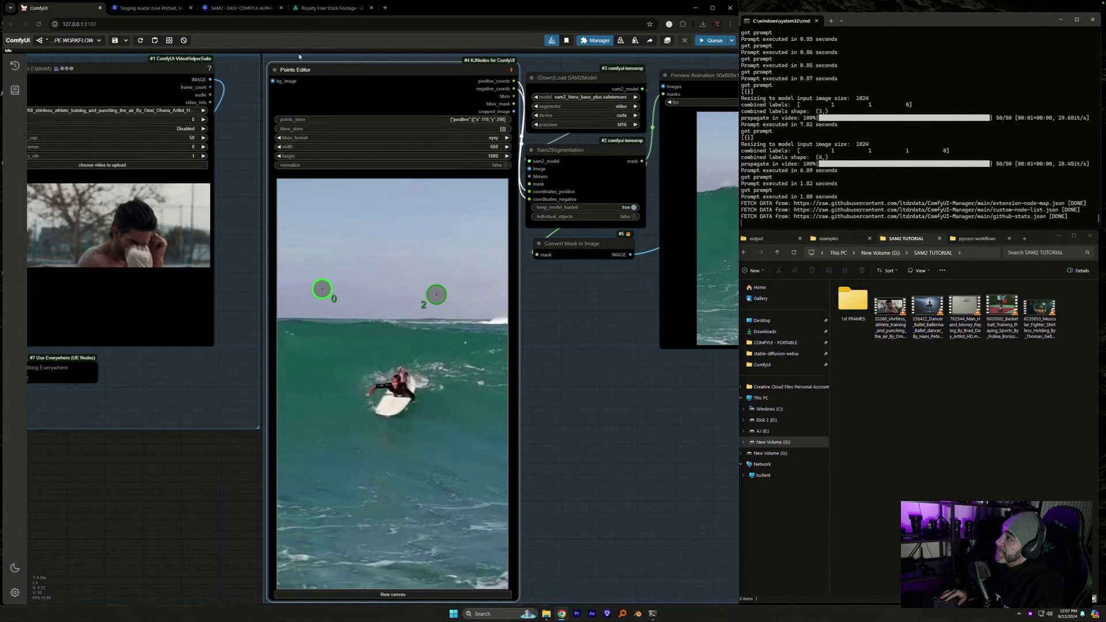
pyautogui.moveTo(307, 65)
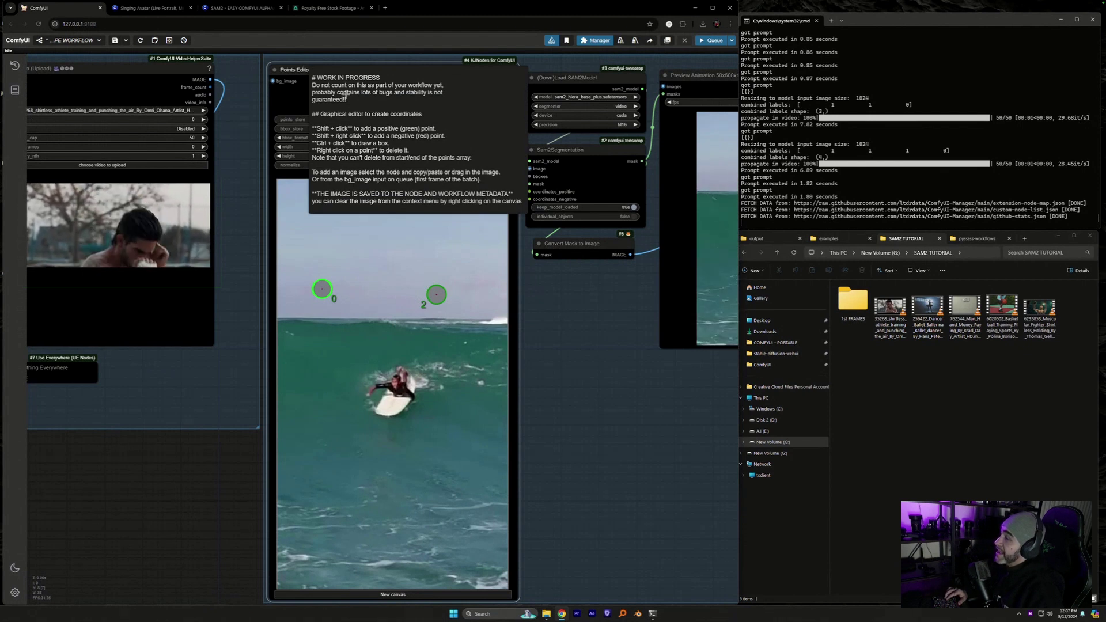
pyautogui.click(578, 301)
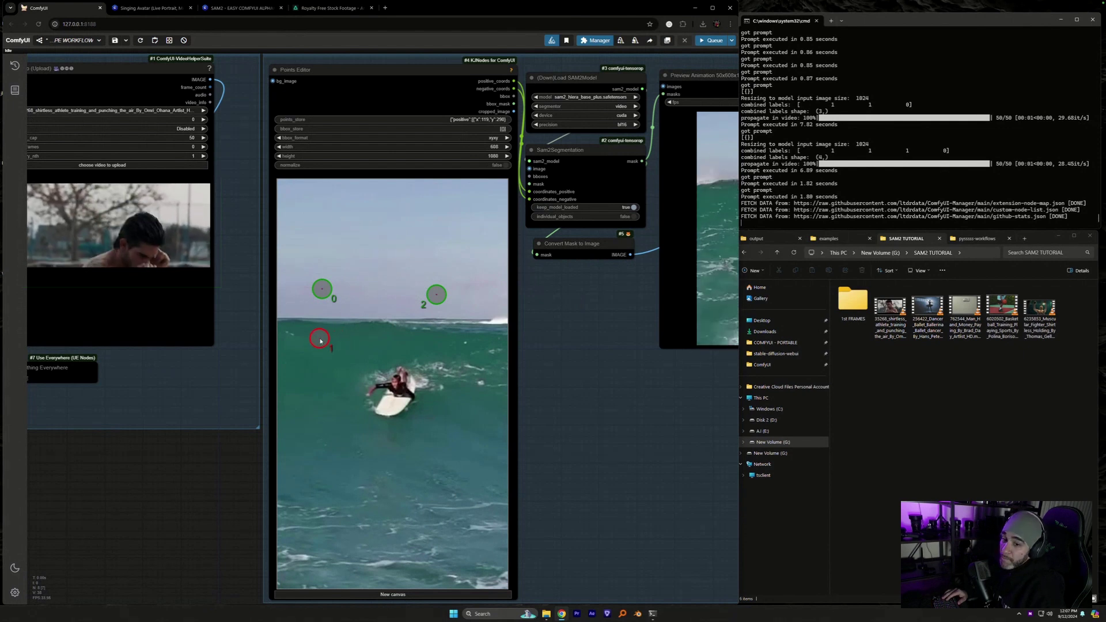
pyautogui.click(320, 339)
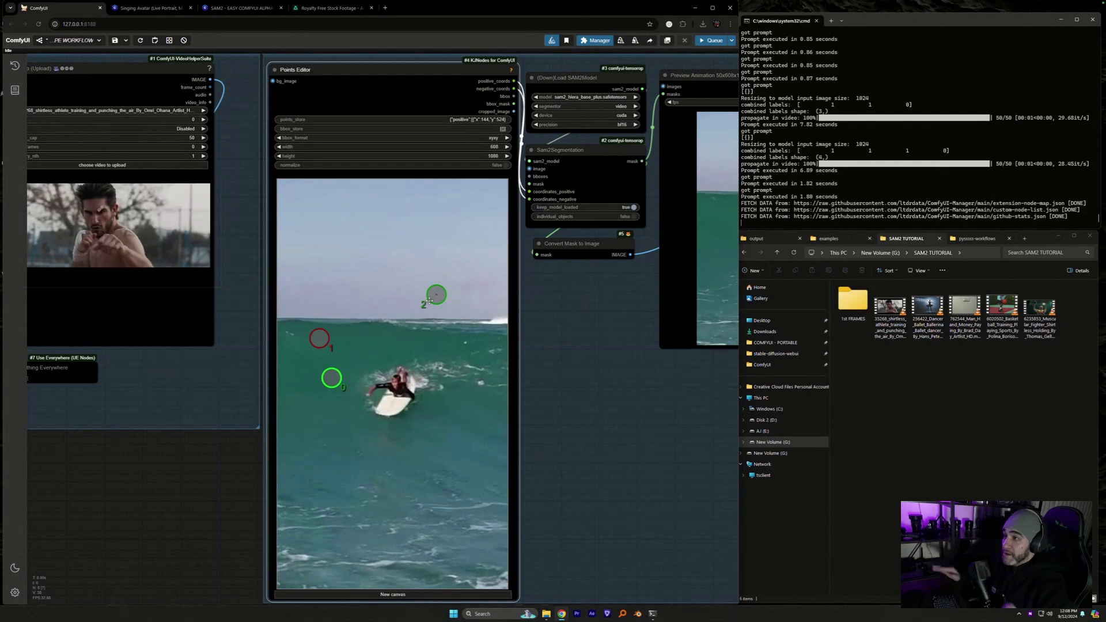
# - Open the 35268 shirtless athlete clip in VLC media player, pause it and rewind to the first frame
pyautogui.doubleClick(890, 308)
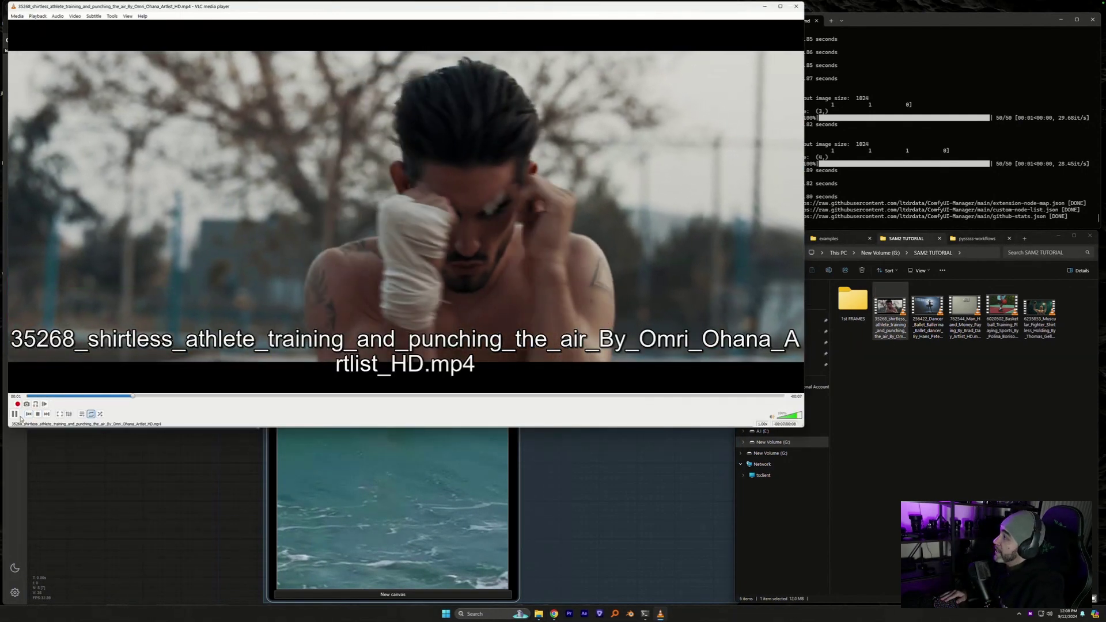
pyautogui.press('space')
pyautogui.moveTo(182, 397); pyautogui.dragTo(26, 403)
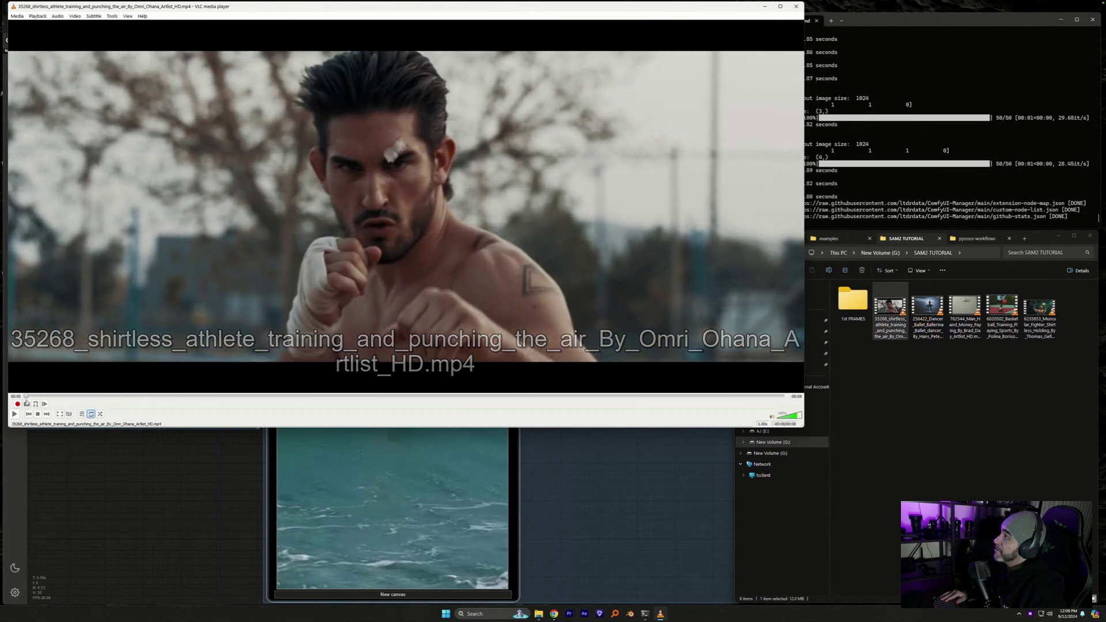
# - Set VLC's video snapshot directory to the 1st FRAMES folder inside SAM2 TUTORIAL on New Volume (G:)
pyautogui.click(132, 17)
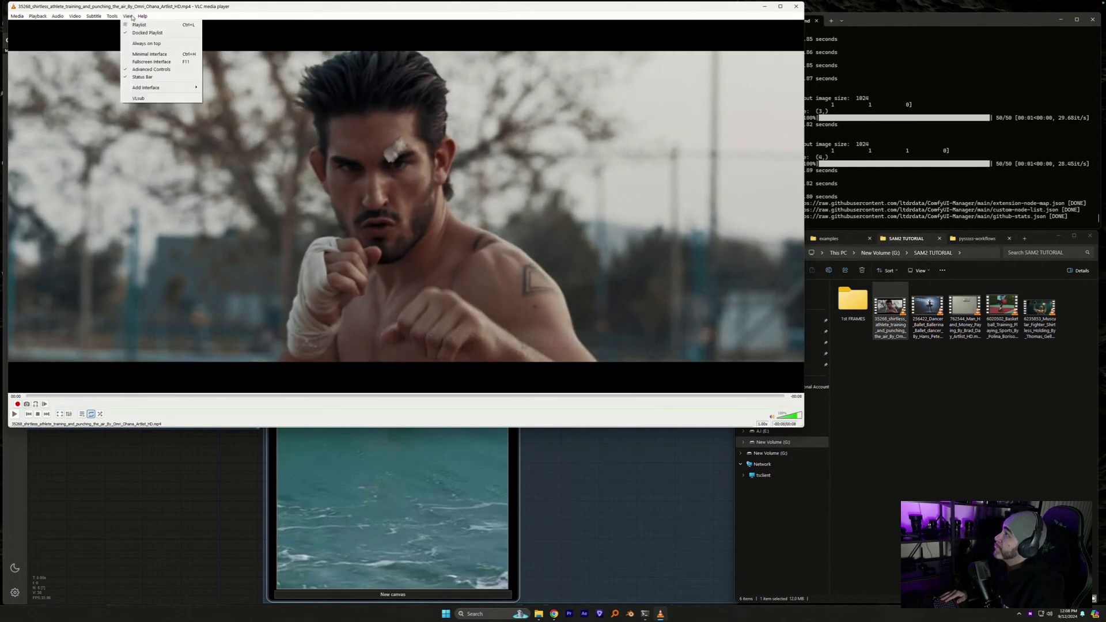
pyautogui.moveTo(115, 16)
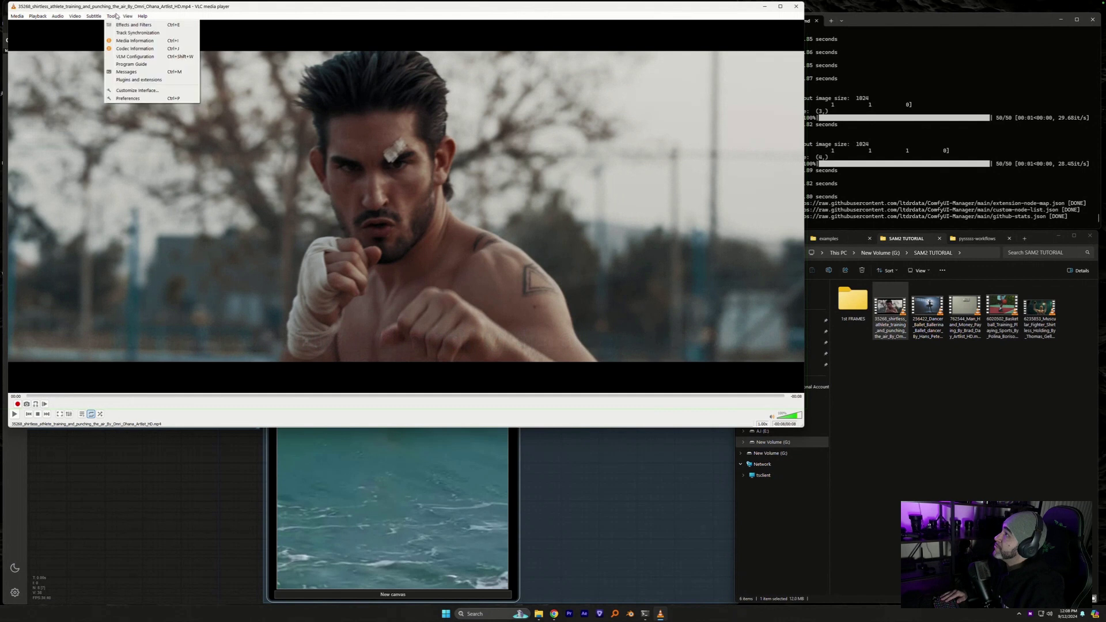
pyautogui.click(129, 98)
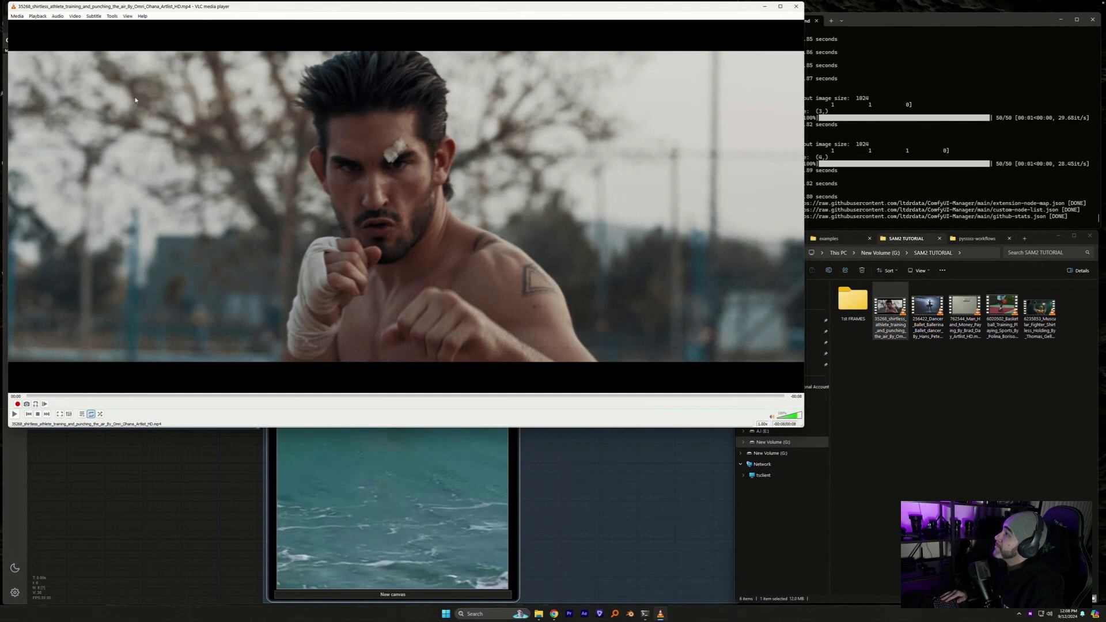
pyautogui.click(497, 197)
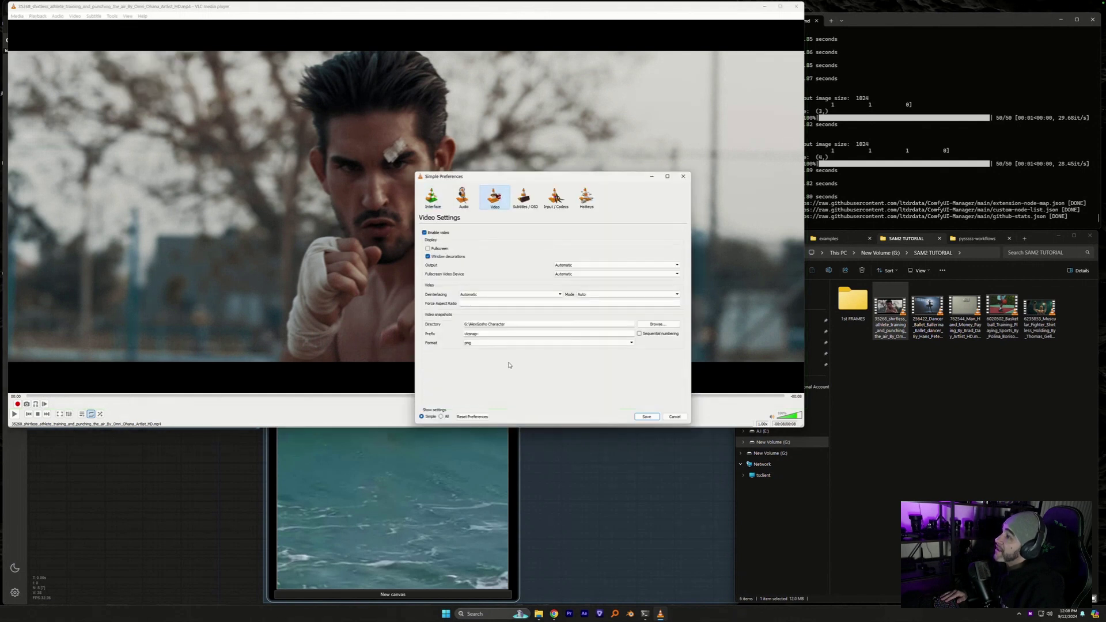
pyautogui.click(655, 326)
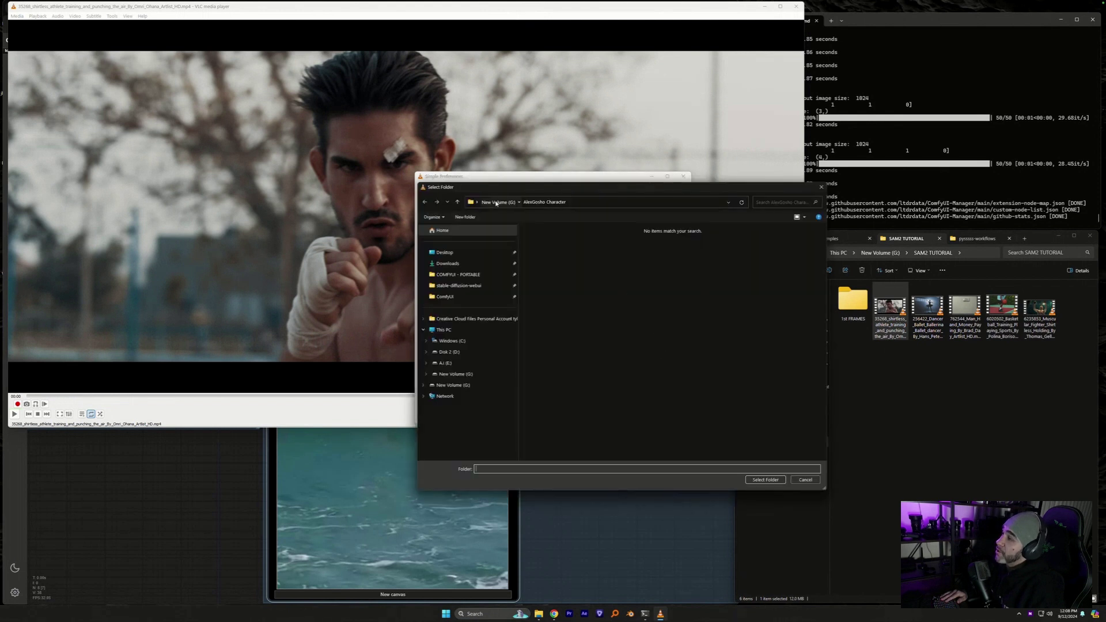
pyautogui.click(496, 203)
pyautogui.scroll(-15, 554, 337)
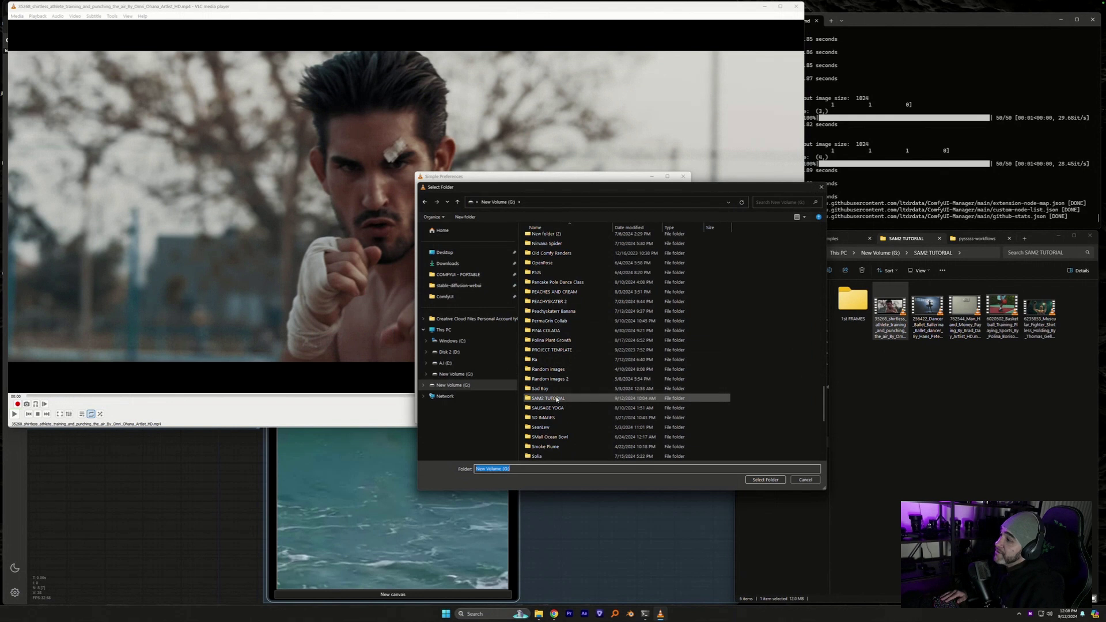
pyautogui.doubleClick(556, 398)
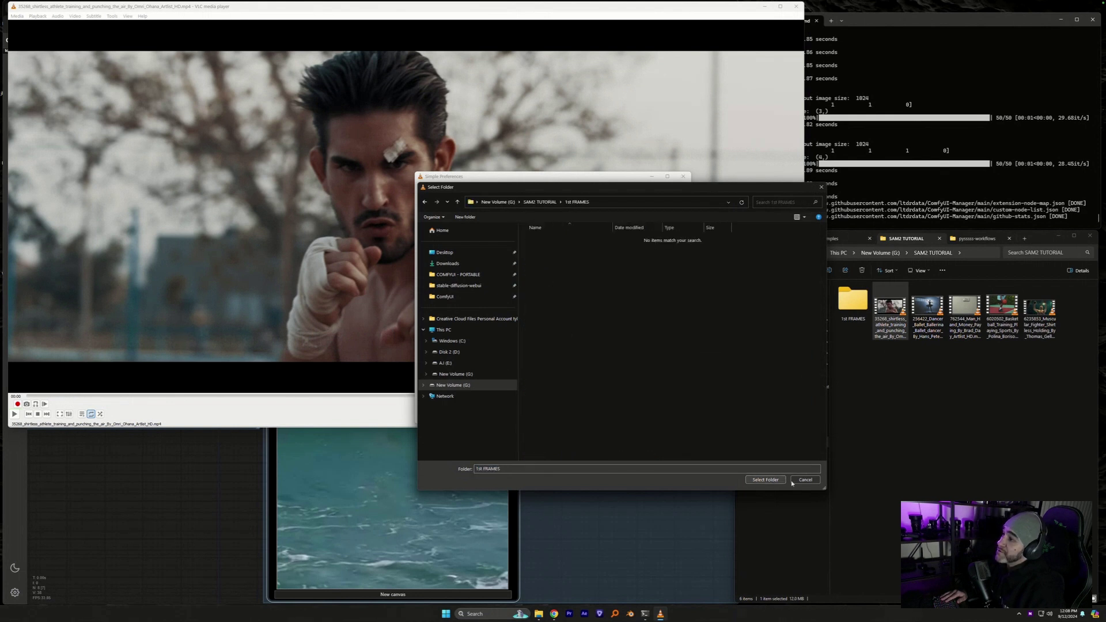
pyautogui.click(766, 480)
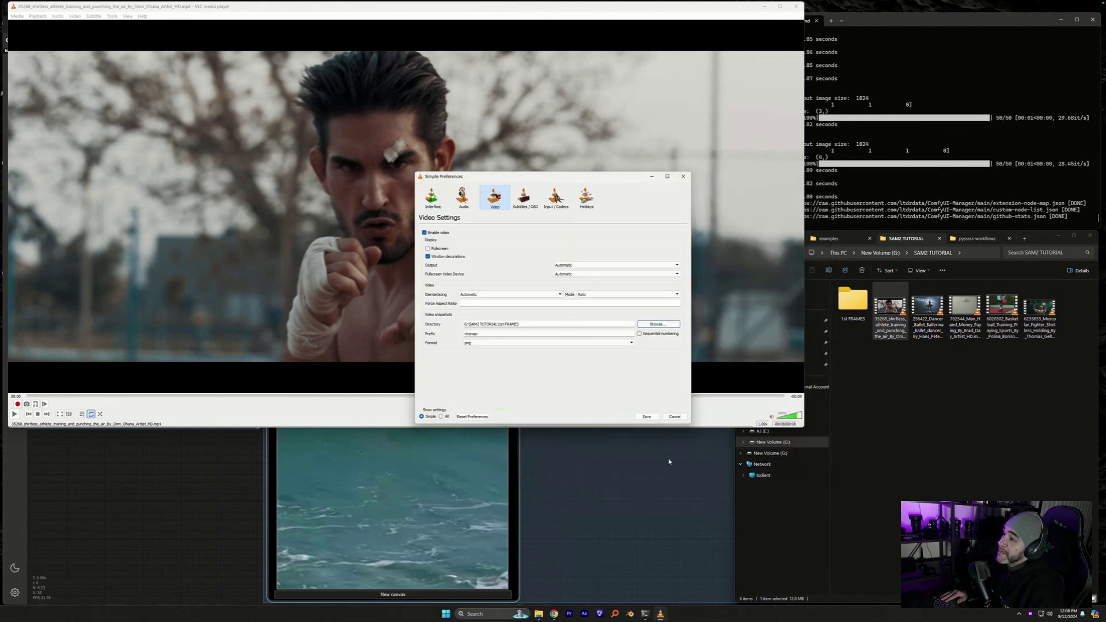
pyautogui.click(671, 419)
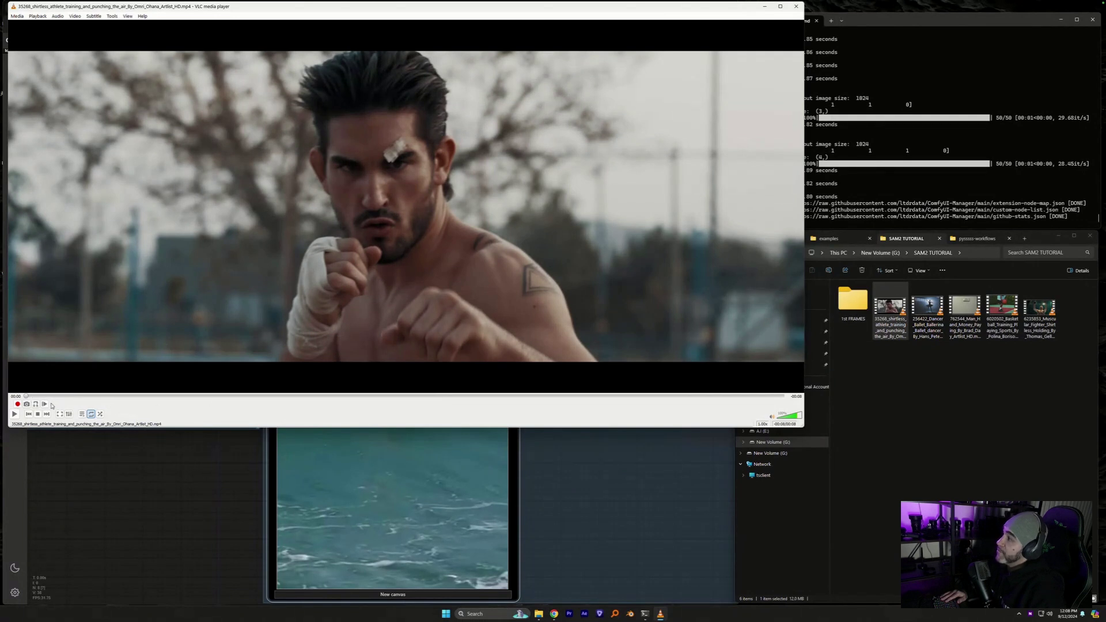
# - Take a snapshot of the clip's first frame, close the player and open the 1st FRAMES folder in File Explorer
pyautogui.click(27, 405)
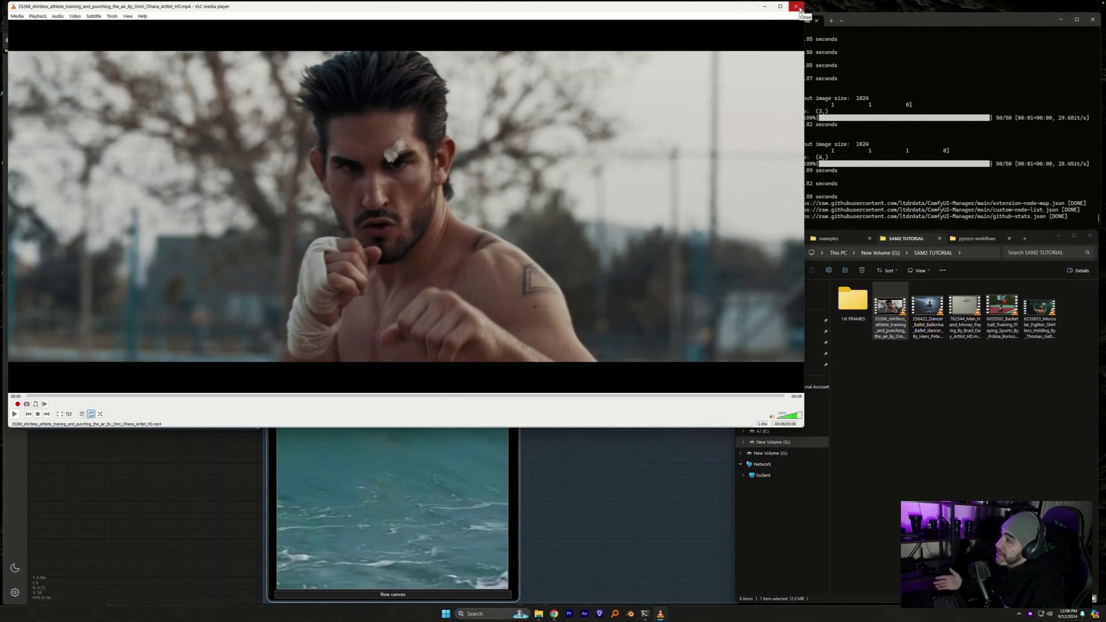
pyautogui.click(797, 7)
pyautogui.doubleClick(853, 303)
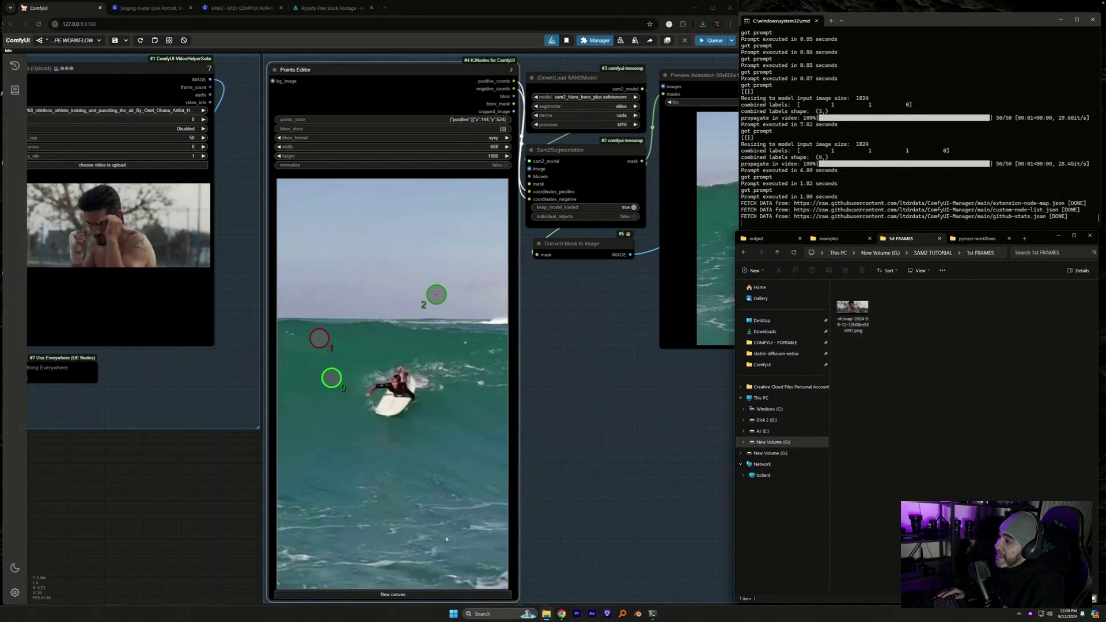
# - Load the first-frame snapshot from the 1st FRAMES folder as the Points Editor's image in ComfyUI
pyautogui.rightClick(410, 499)
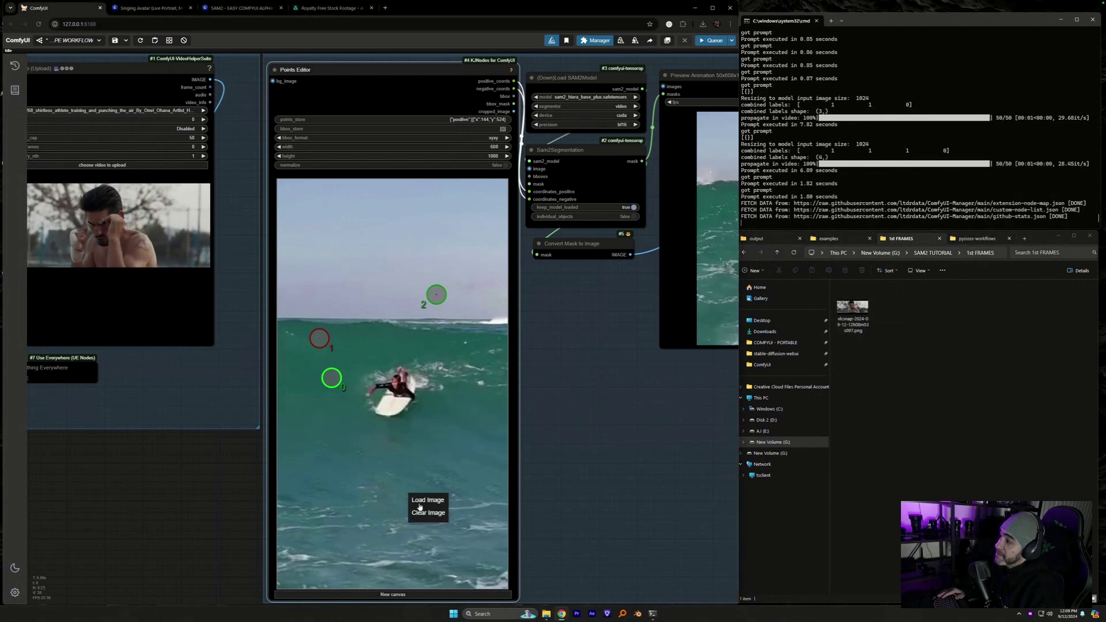
pyautogui.click(421, 500)
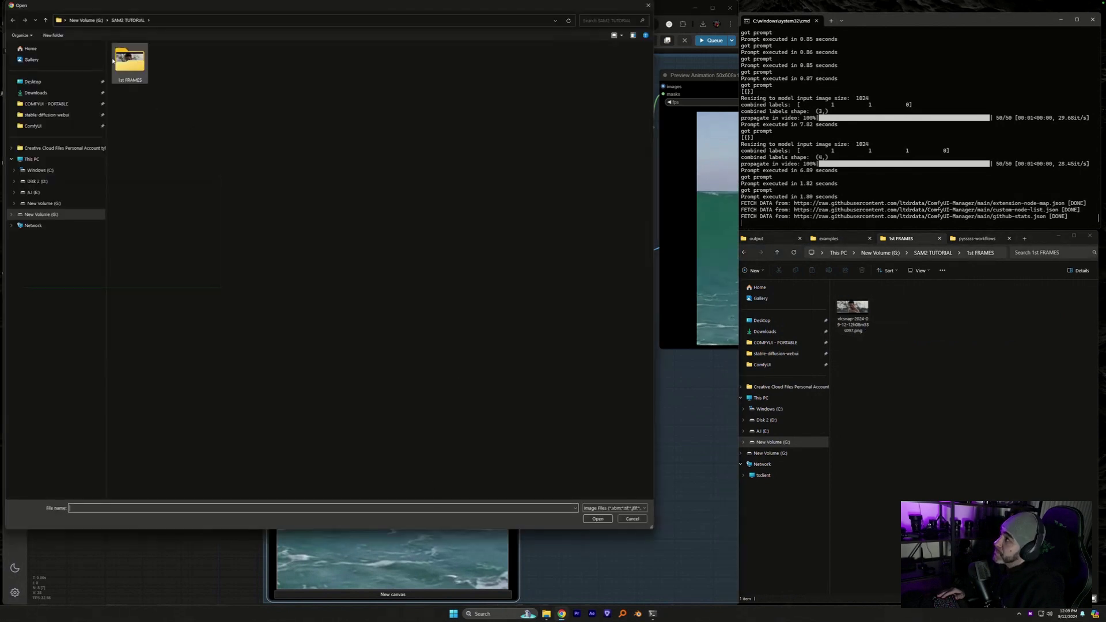
pyautogui.doubleClick(127, 81)
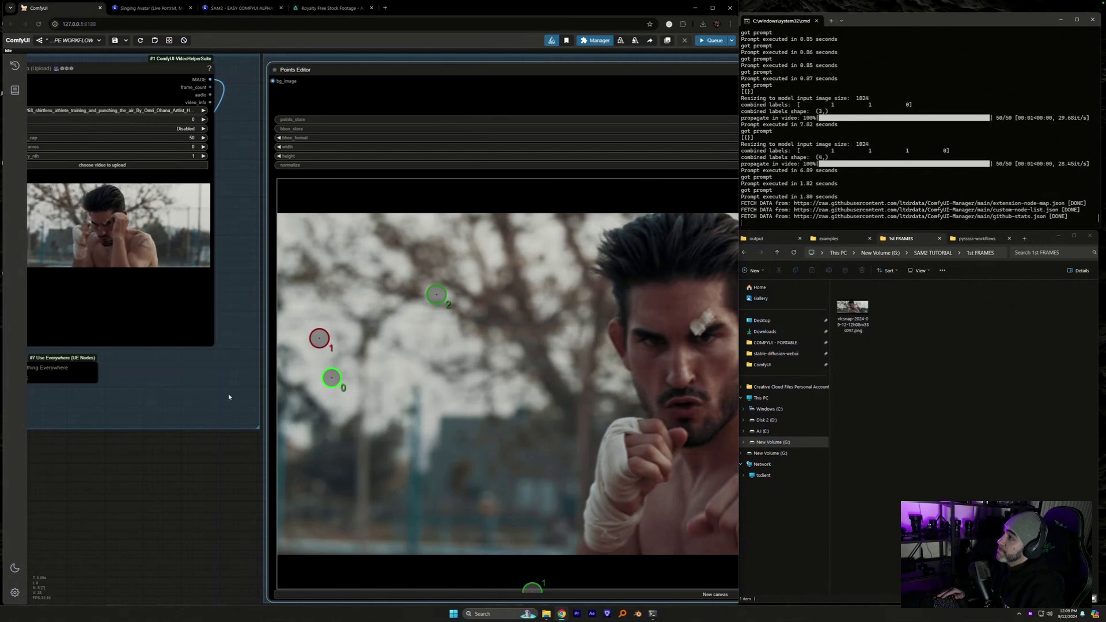
# - Move the Points Editor node below the workflow groups and resize it around the widescreen frame
pyautogui.hscroll(5, 219, 397)
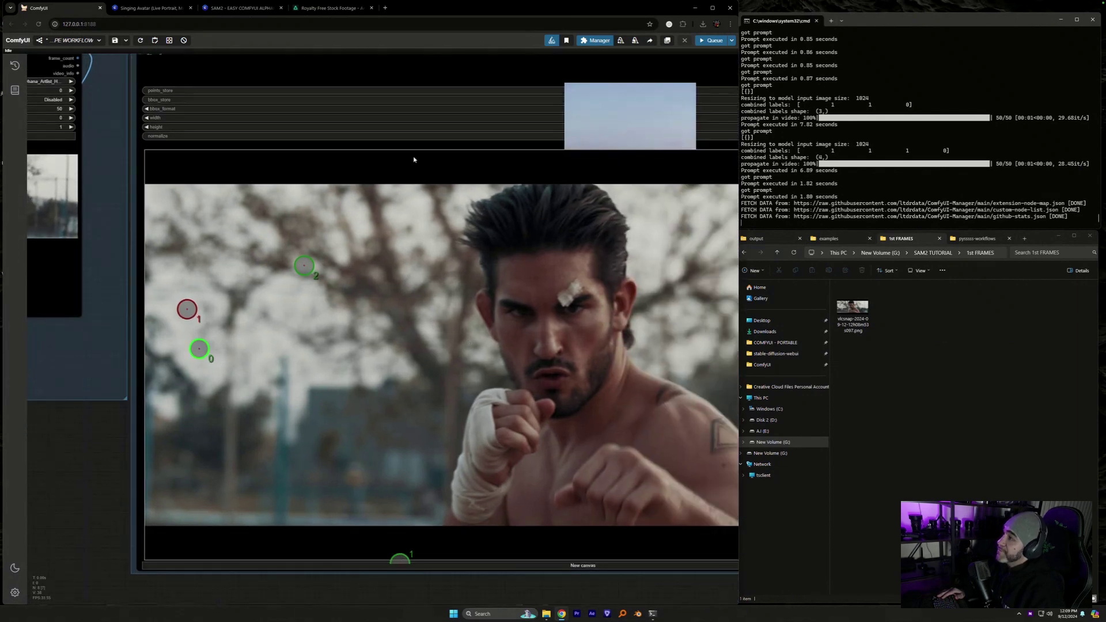
pyautogui.scroll(-5, 122, 222)
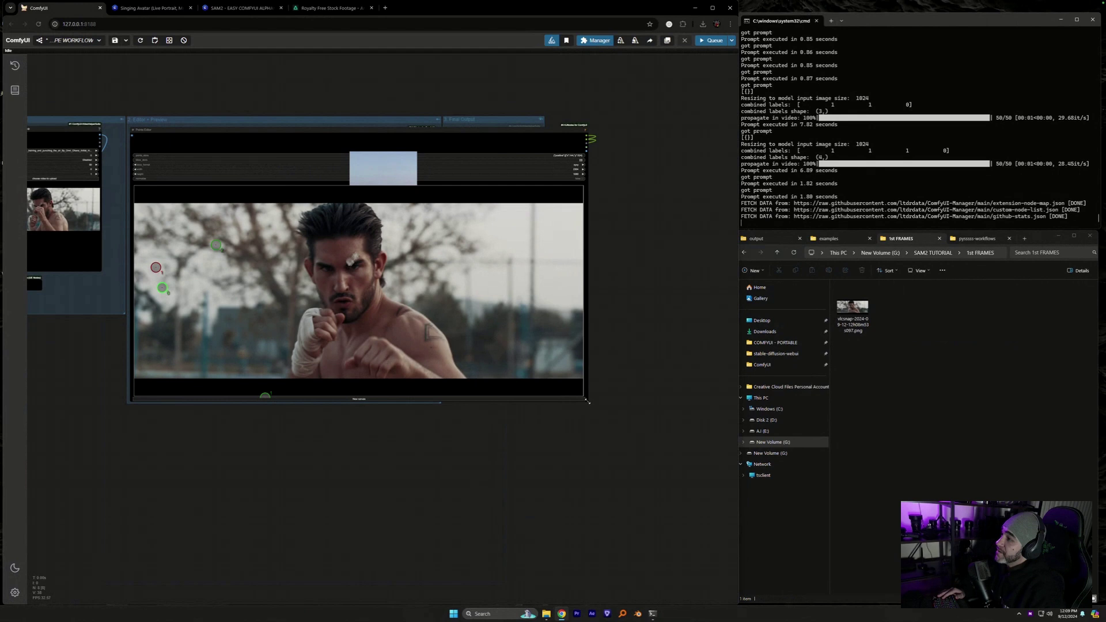
pyautogui.moveTo(588, 401); pyautogui.dragTo(565, 533)
pyautogui.moveTo(464, 269); pyautogui.dragTo(388, 282)
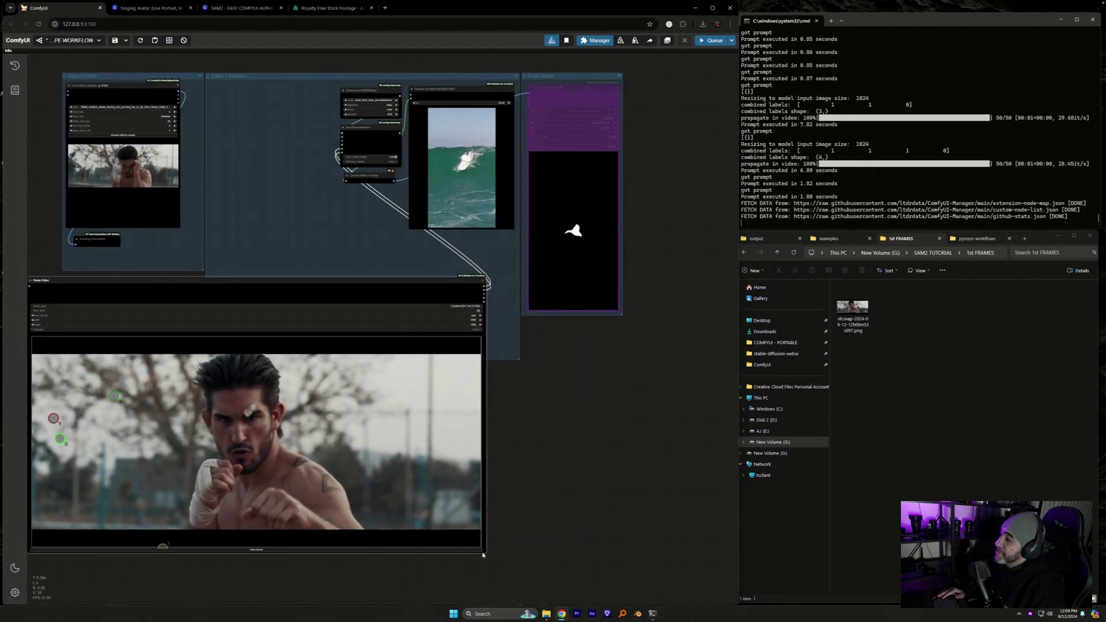
pyautogui.moveTo(485, 551); pyautogui.dragTo(507, 540)
pyautogui.scroll(1, 510, 544)
pyautogui.scroll(1, 507, 541)
pyautogui.moveTo(698, 523); pyautogui.dragTo(830, 516)
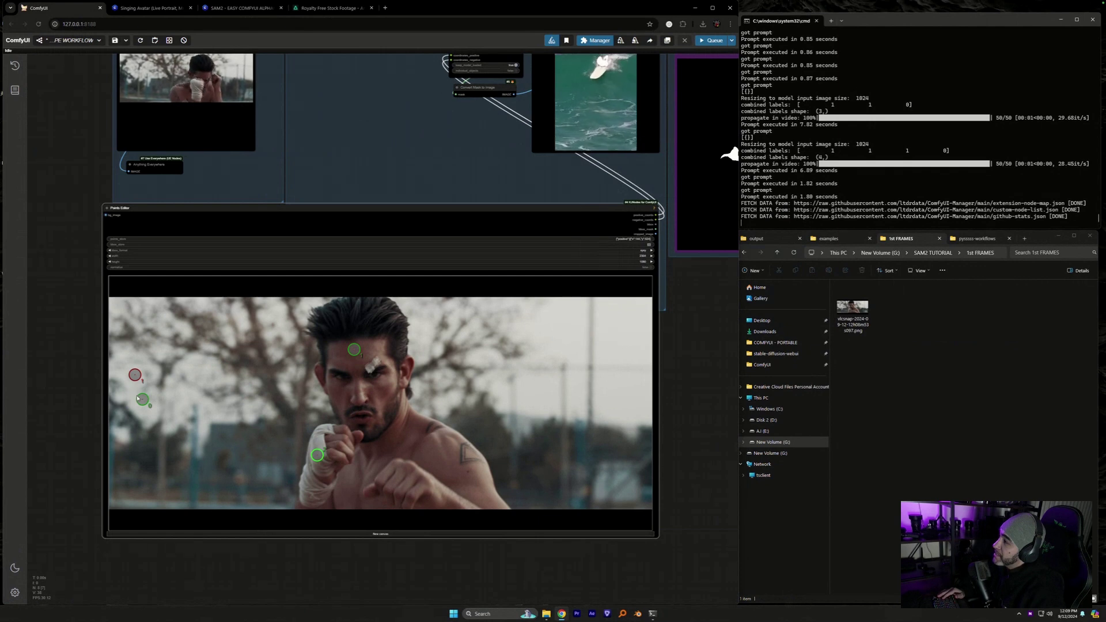
# - Put a positive point on the athlete's front fist and the negative point on the background beside his head in the Points Editor
pyautogui.moveTo(397, 482); pyautogui.dragTo(401, 481)
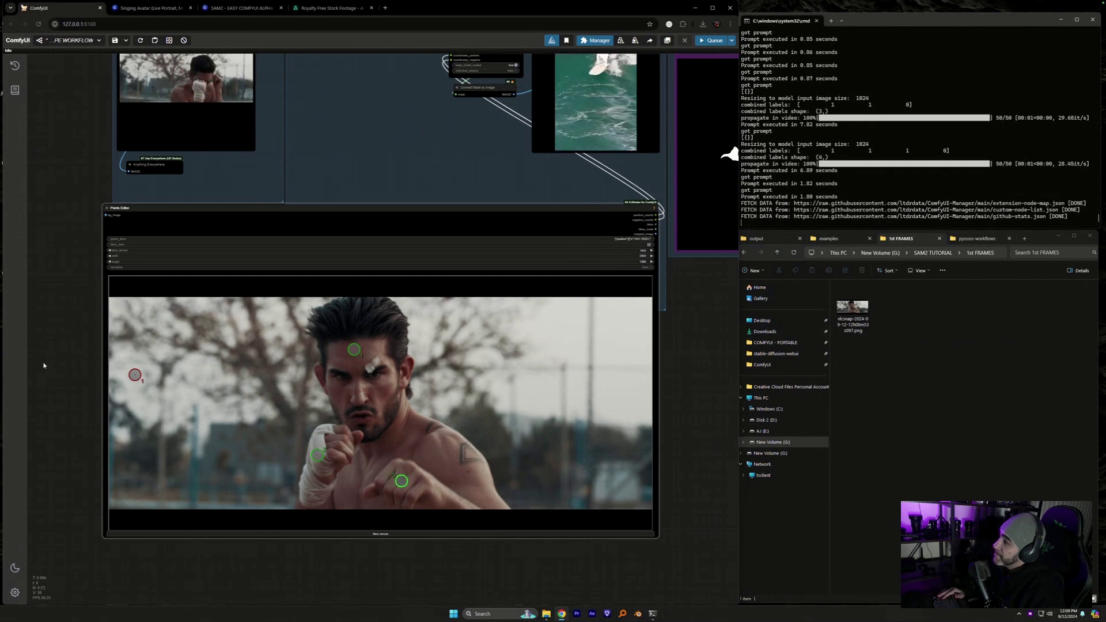
pyautogui.keyDown('shift'); pyautogui.rightClick(425, 361); pyautogui.keyUp('shift')
pyautogui.moveTo(425, 361); pyautogui.dragTo(507, 381)
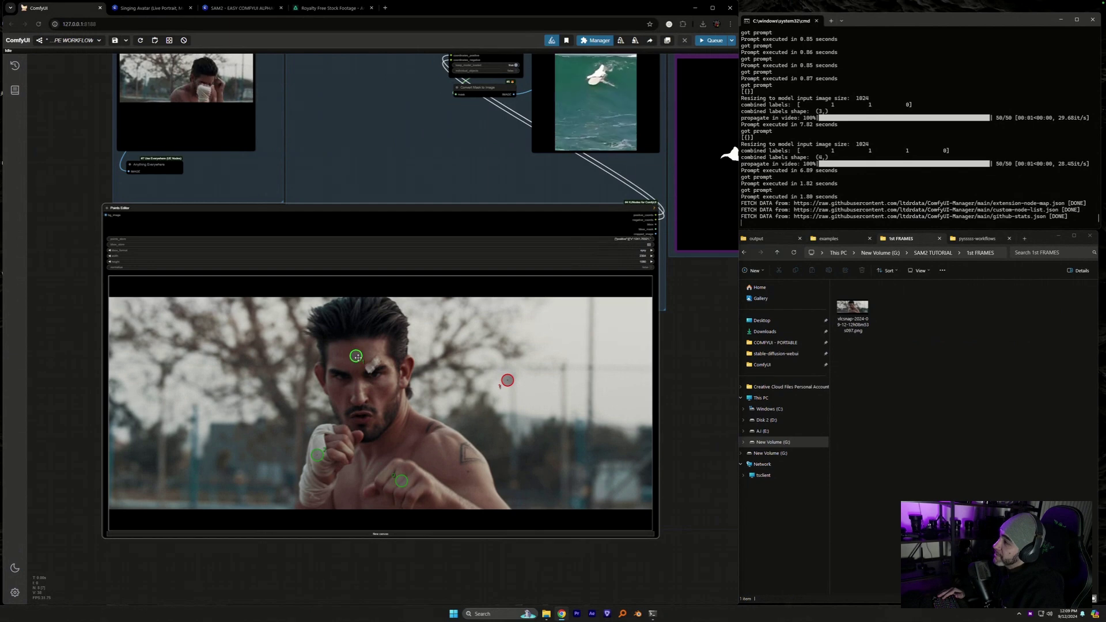
# - Examine the (Down)Load SAM2Model and Sam2Segmentation nodes in the Editor + Preview group
pyautogui.moveTo(472, 161); pyautogui.dragTo(356, 375)
pyautogui.scroll(5, 356, 375)
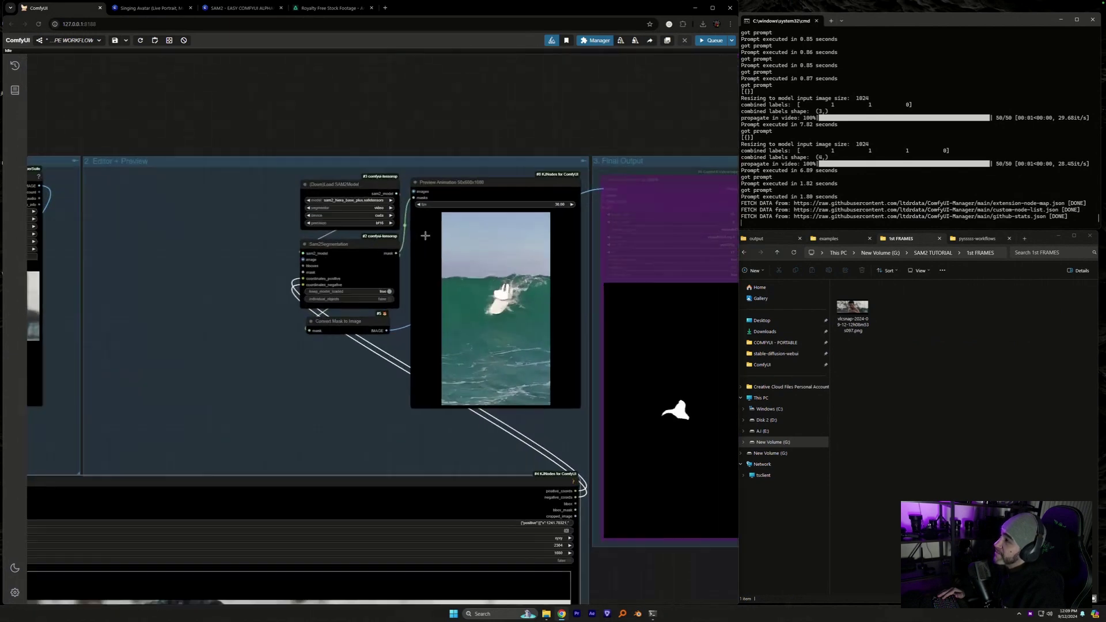
pyautogui.scroll(2, 505, 252)
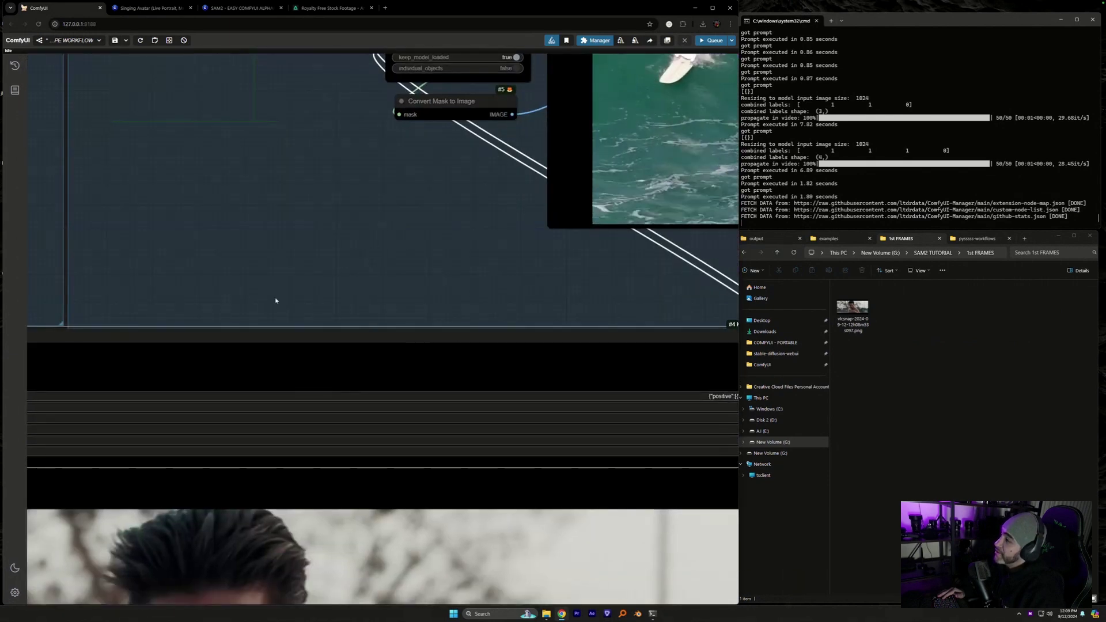
pyautogui.moveTo(274, 301); pyautogui.dragTo(445, 222)
pyautogui.moveTo(211, 169); pyautogui.dragTo(373, 137)
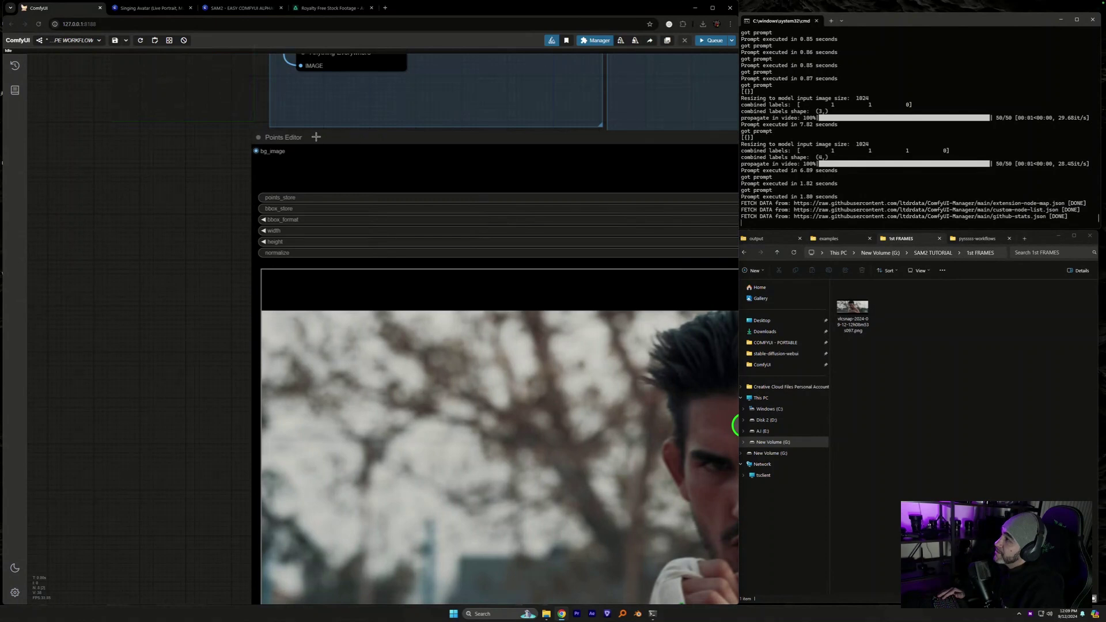
pyautogui.moveTo(124, 219); pyautogui.dragTo(124, 365)
pyautogui.moveTo(345, 92); pyautogui.dragTo(306, 387)
pyautogui.click(363, 166)
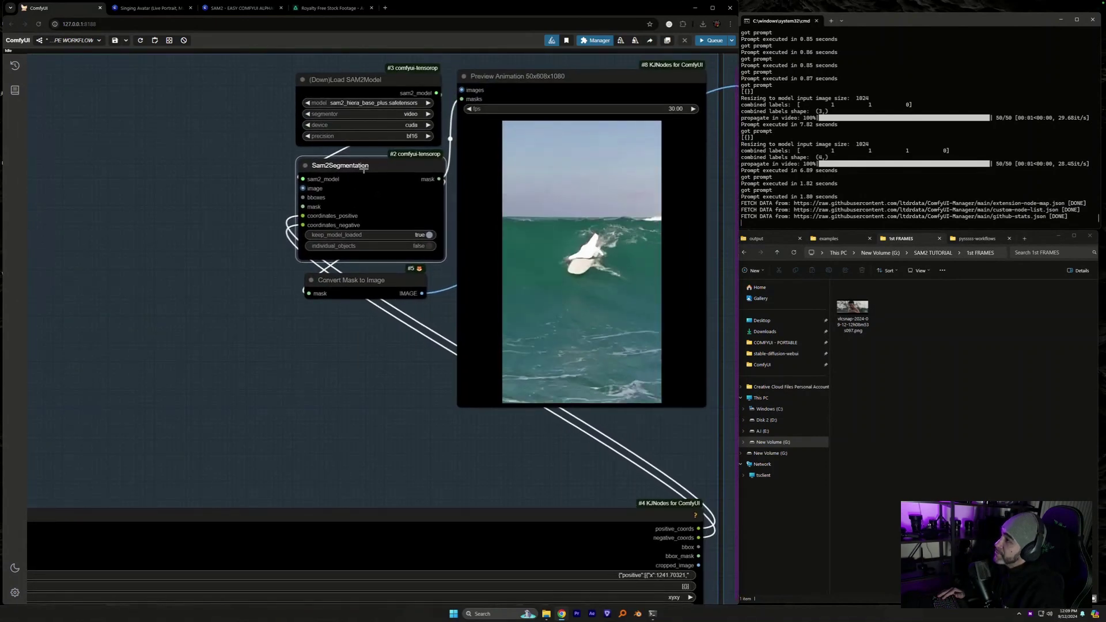
pyautogui.moveTo(363, 169); pyautogui.dragTo(363, 168)
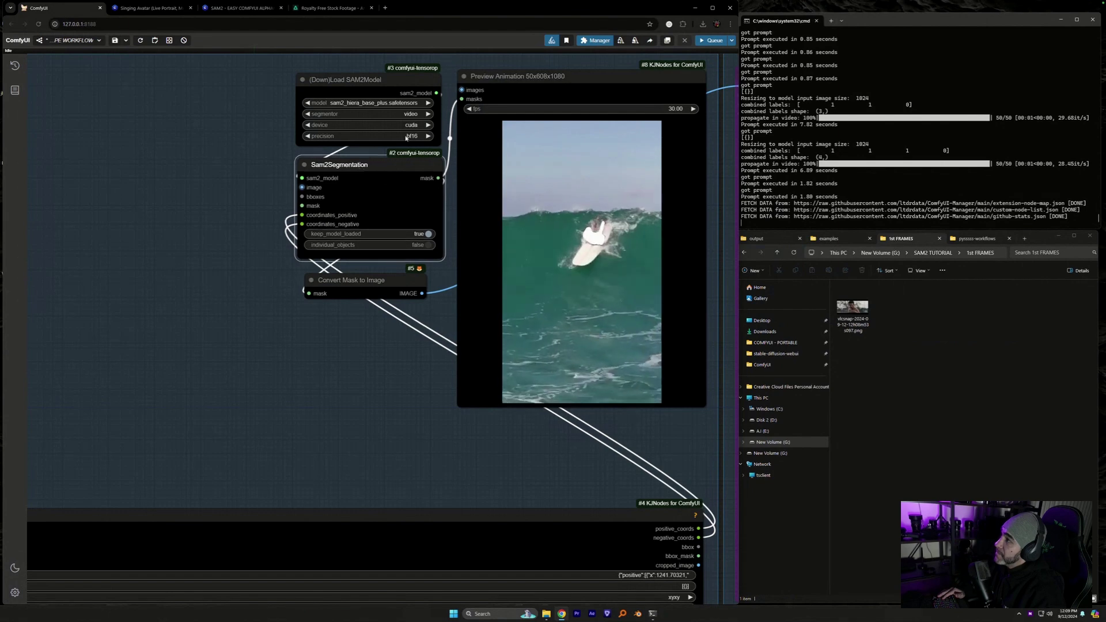
pyautogui.moveTo(358, 81); pyautogui.dragTo(358, 82)
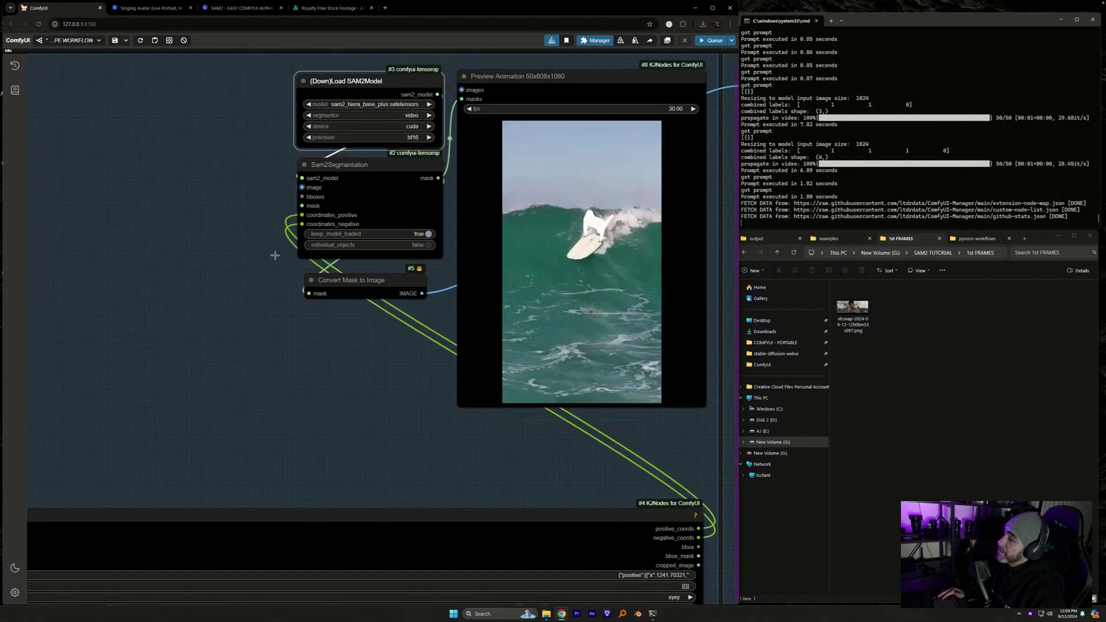
pyautogui.click(209, 292)
# - Select sam2_hiera_base_plus.safetensors as the SAM2 loader's model and bf16 as its precision
pyautogui.scroll(5, 264, 181)
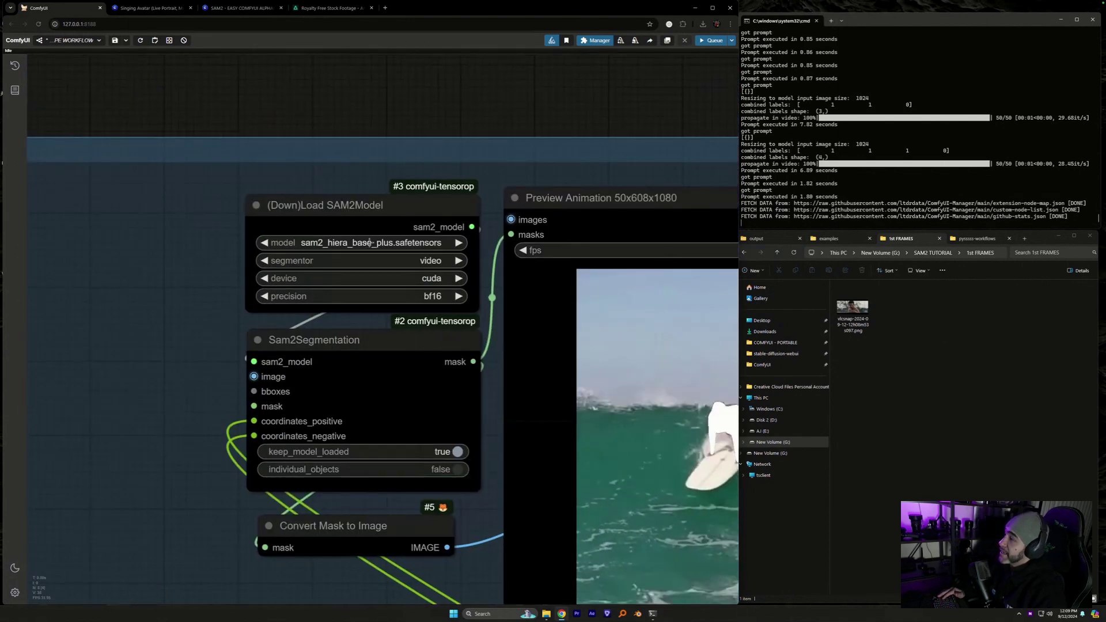
pyautogui.click(381, 242)
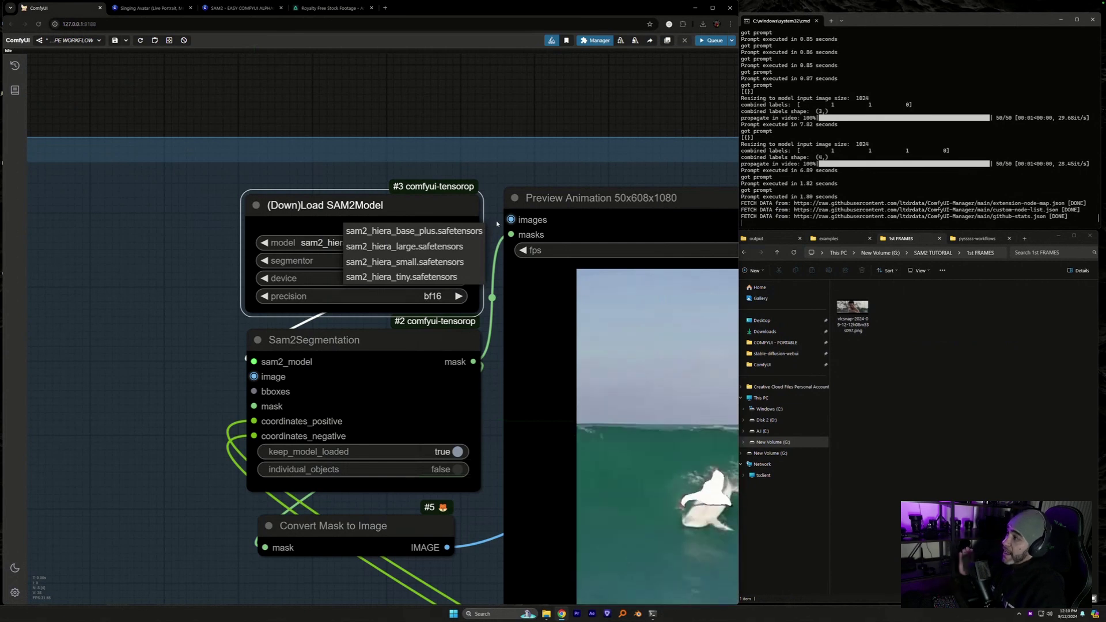
pyautogui.click(408, 231)
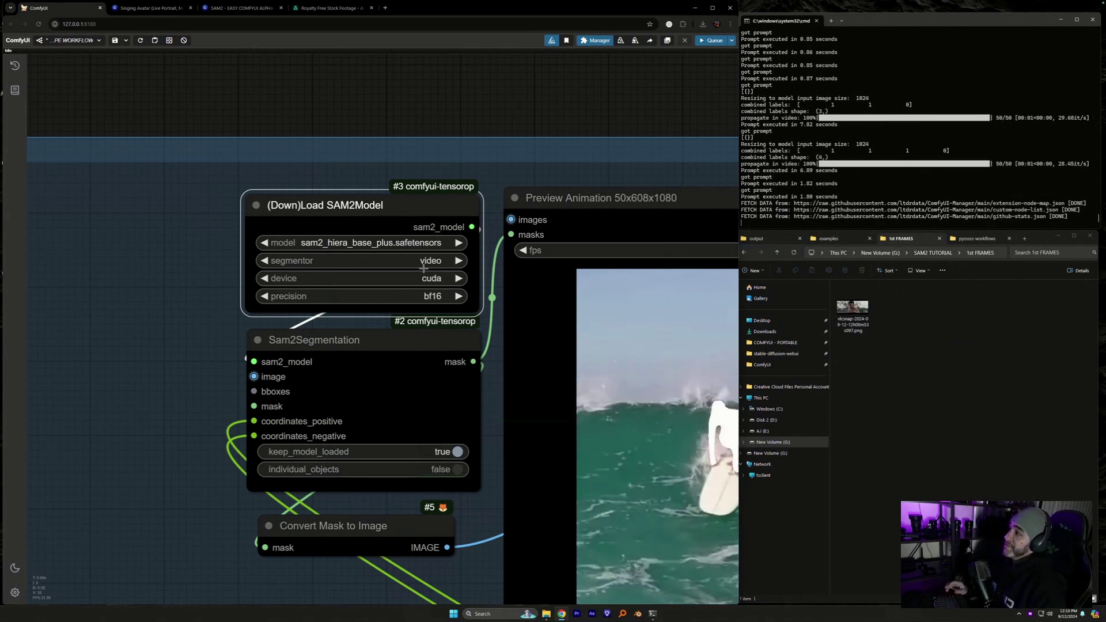
pyautogui.click(433, 296)
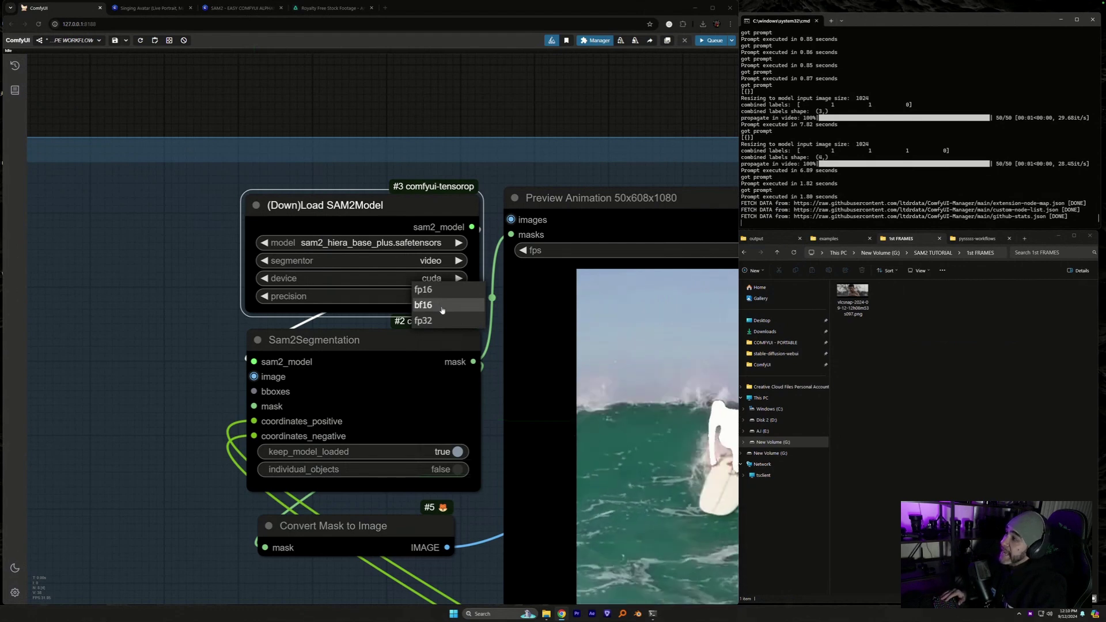
pyautogui.click(442, 310)
# - Switch the Sam2Segmentation node's individual_objects option on and back off
pyautogui.scroll(-2, 168, 477)
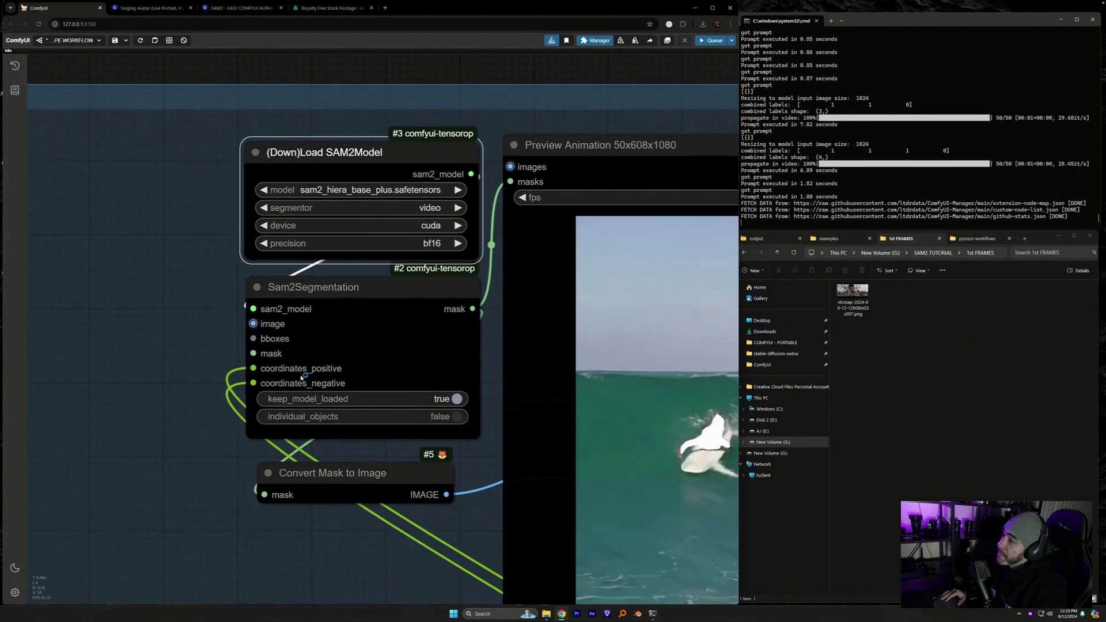
pyautogui.moveTo(326, 311); pyautogui.dragTo(318, 315)
pyautogui.moveTo(192, 432); pyautogui.dragTo(128, 332)
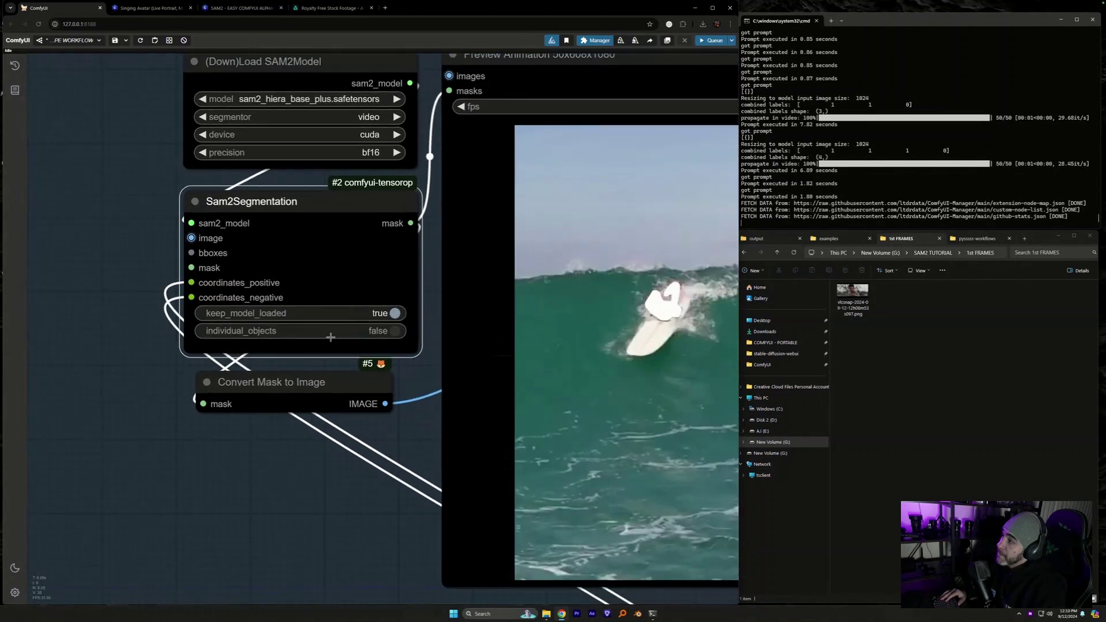
pyautogui.click(396, 331)
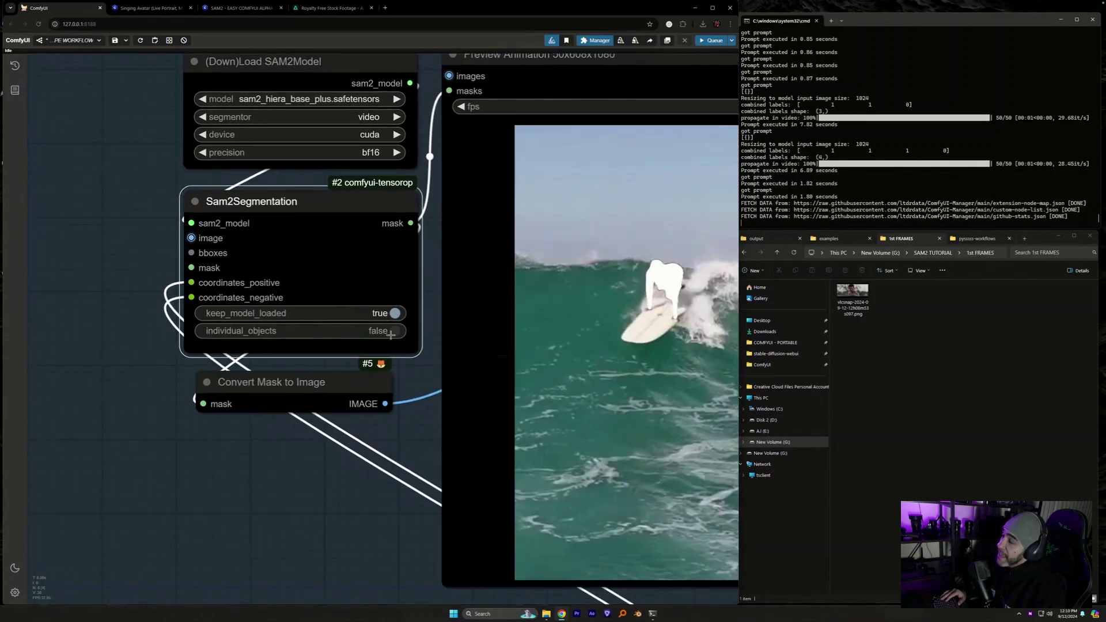
pyautogui.click(395, 332)
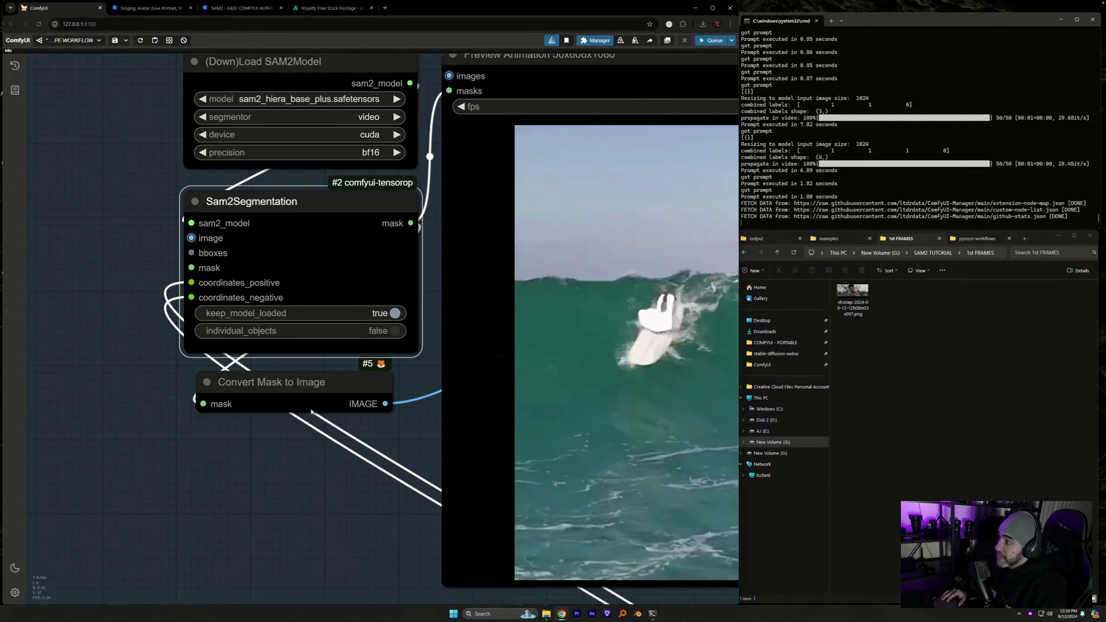
pyautogui.moveTo(299, 390); pyautogui.dragTo(304, 389)
# - Queue the workflow to generate the segmentation preview of the athlete clip
pyautogui.scroll(-5, 314, 357)
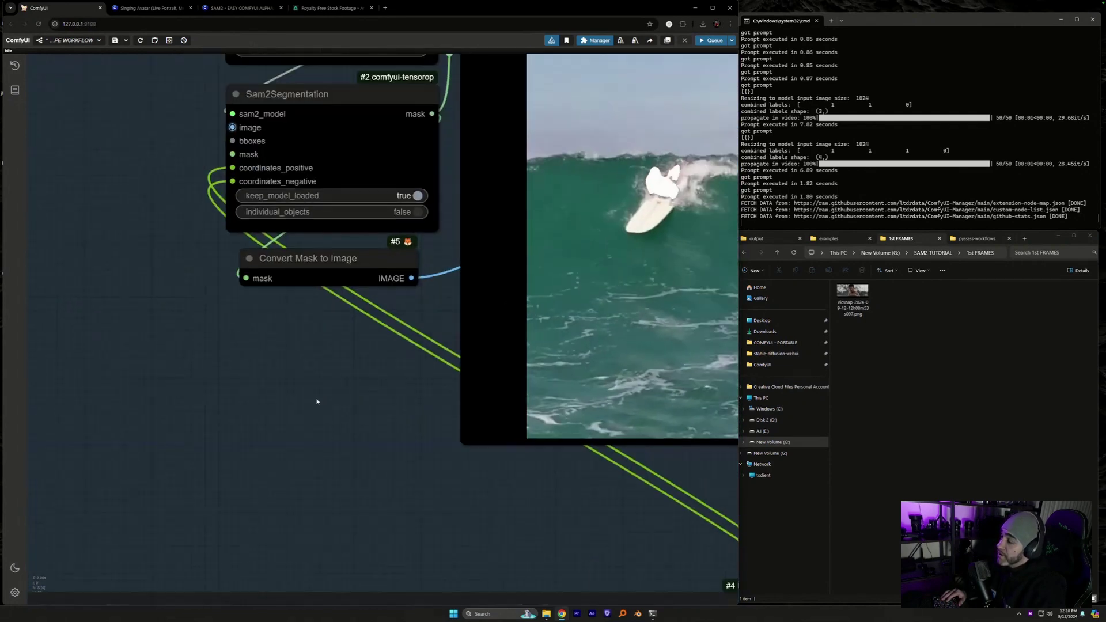
pyautogui.scroll(-5, 346, 291)
pyautogui.scroll(4, 358, 190)
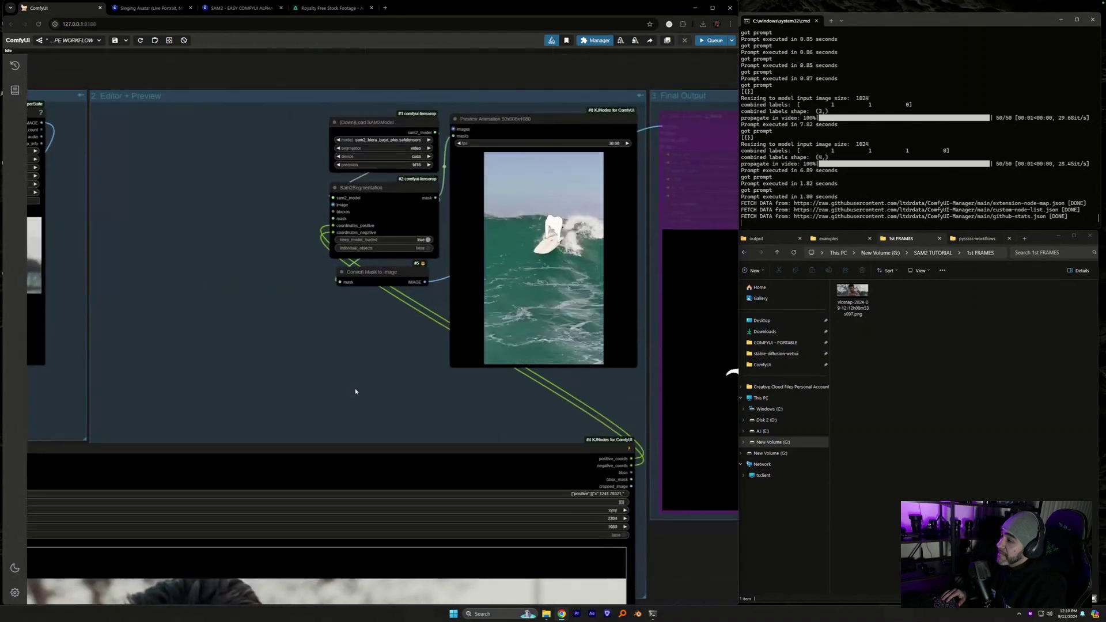
pyautogui.scroll(-1, 356, 388)
pyautogui.scroll(-6, 348, 421)
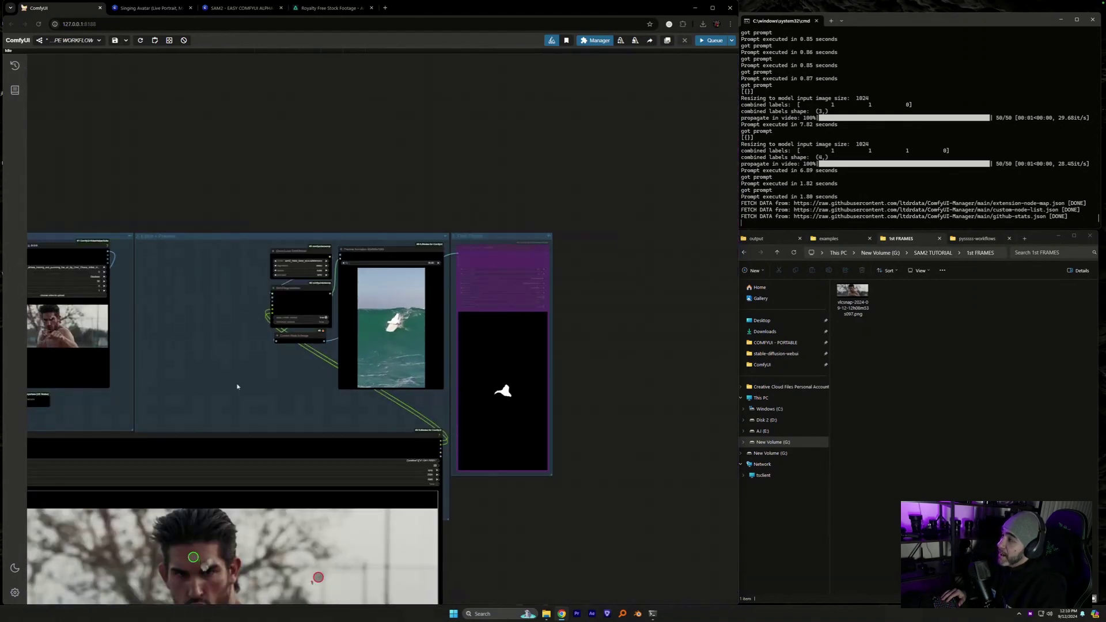
pyautogui.moveTo(236, 387); pyautogui.dragTo(386, 292)
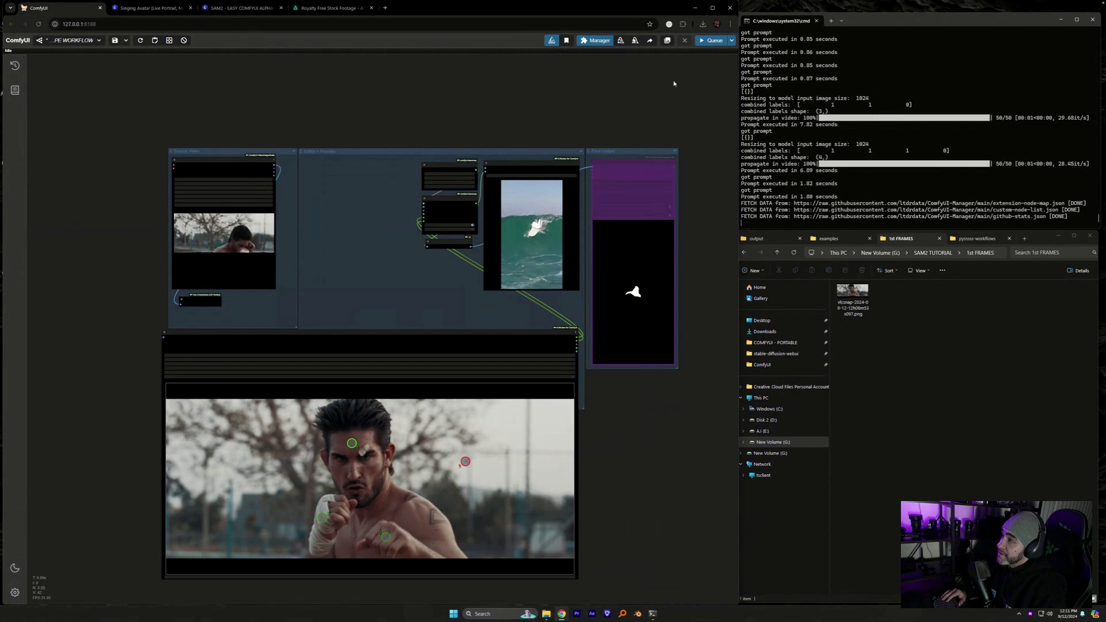
pyautogui.hotkey('ctrl', 'Return')
# - Examine the athlete's mask in the Preview Animation node for gaps and edge quality
pyautogui.moveTo(695, 400); pyautogui.dragTo(656, 393)
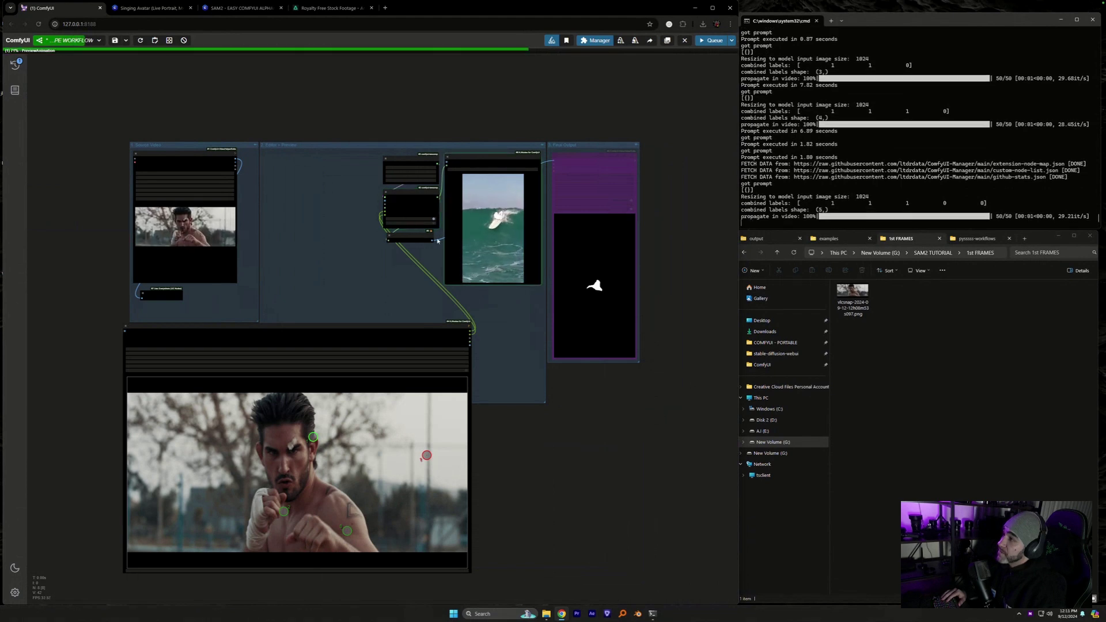
pyautogui.scroll(4, 438, 241)
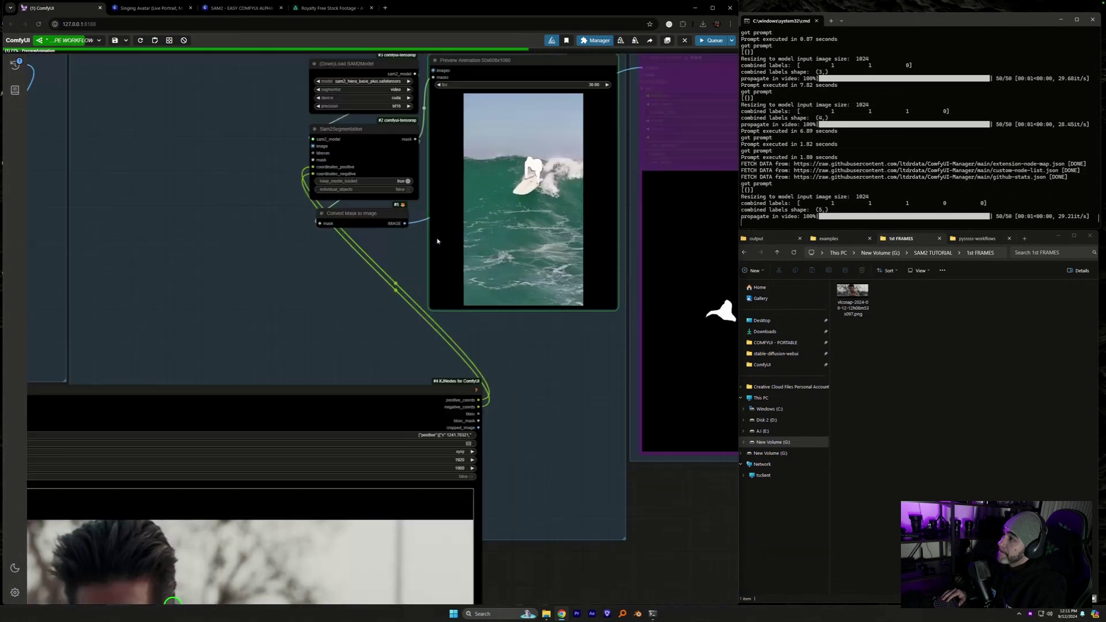
pyautogui.moveTo(304, 310); pyautogui.dragTo(185, 363)
pyautogui.scroll(1, 187, 355)
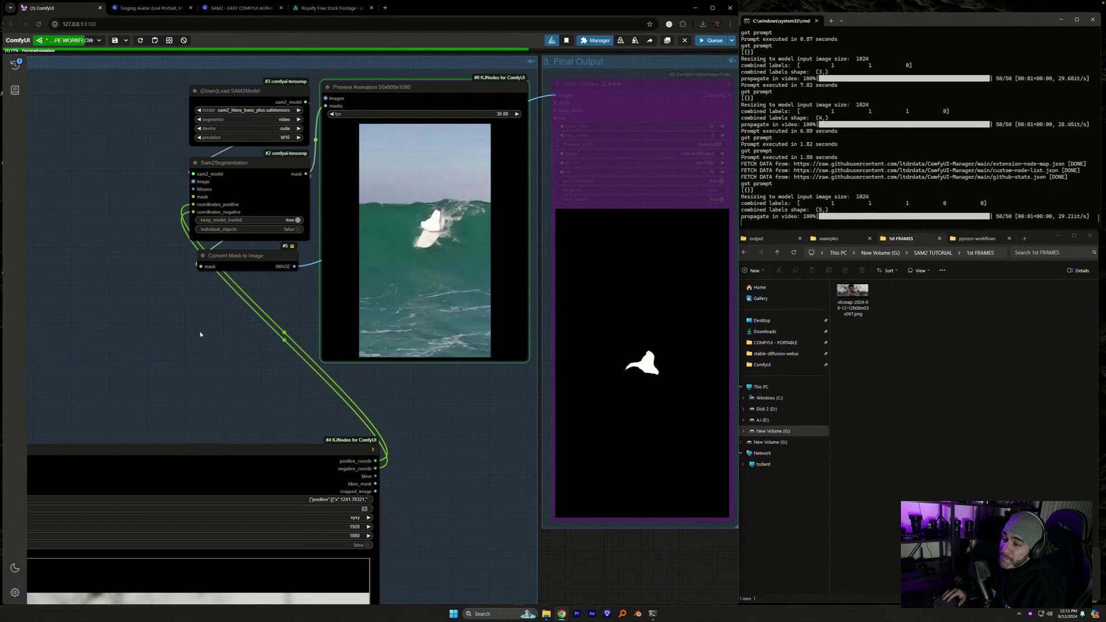
pyautogui.moveTo(263, 325); pyautogui.dragTo(224, 369)
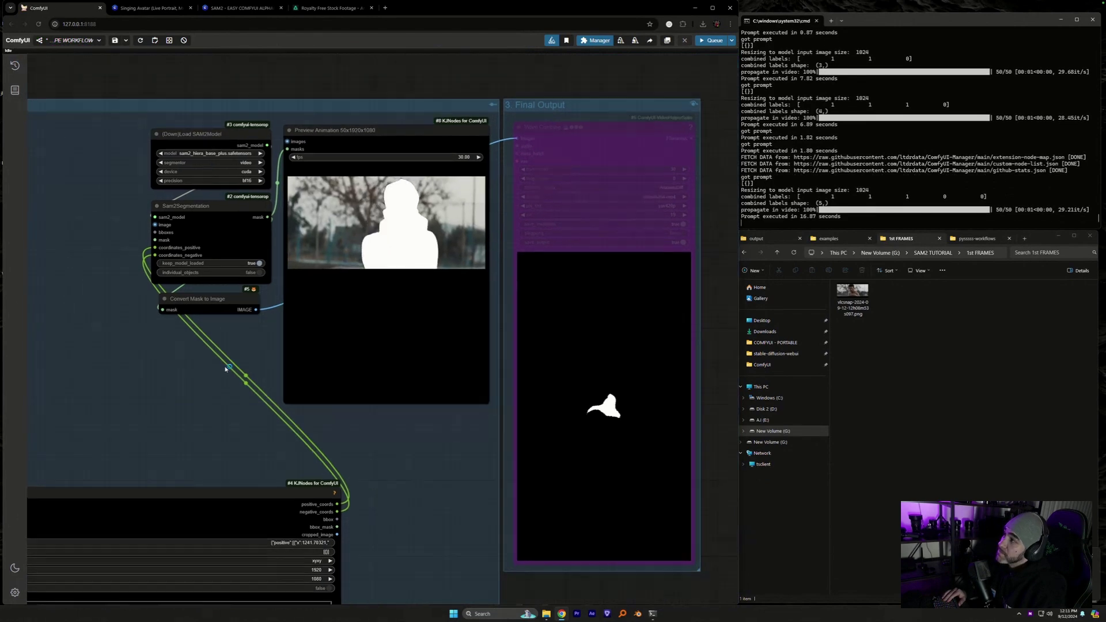
pyautogui.scroll(5, 152, 408)
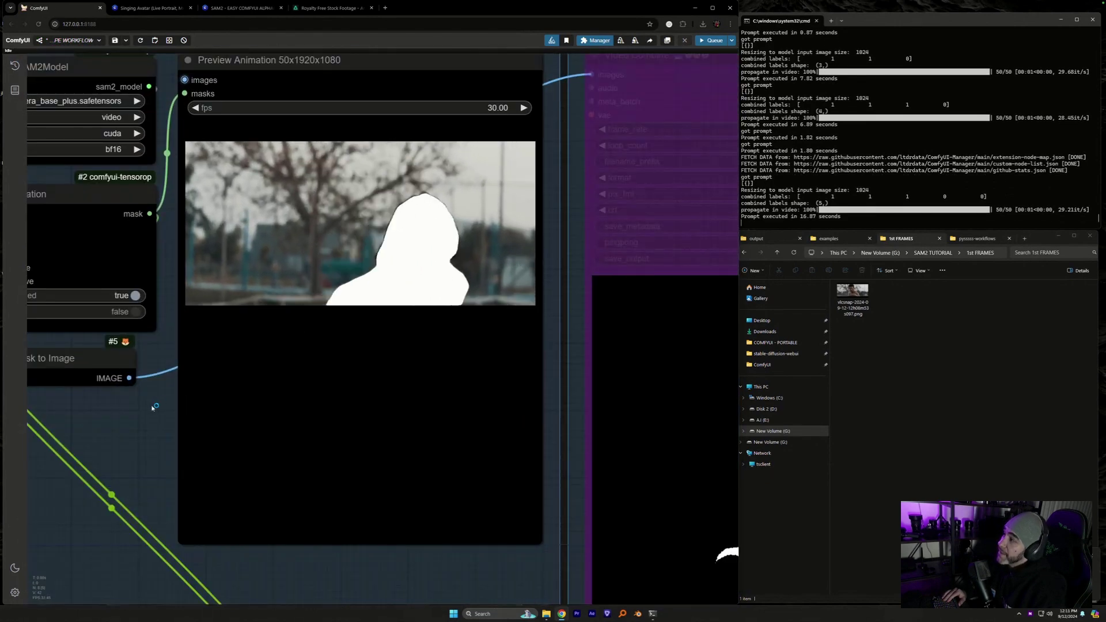
pyautogui.moveTo(153, 408); pyautogui.dragTo(166, 435)
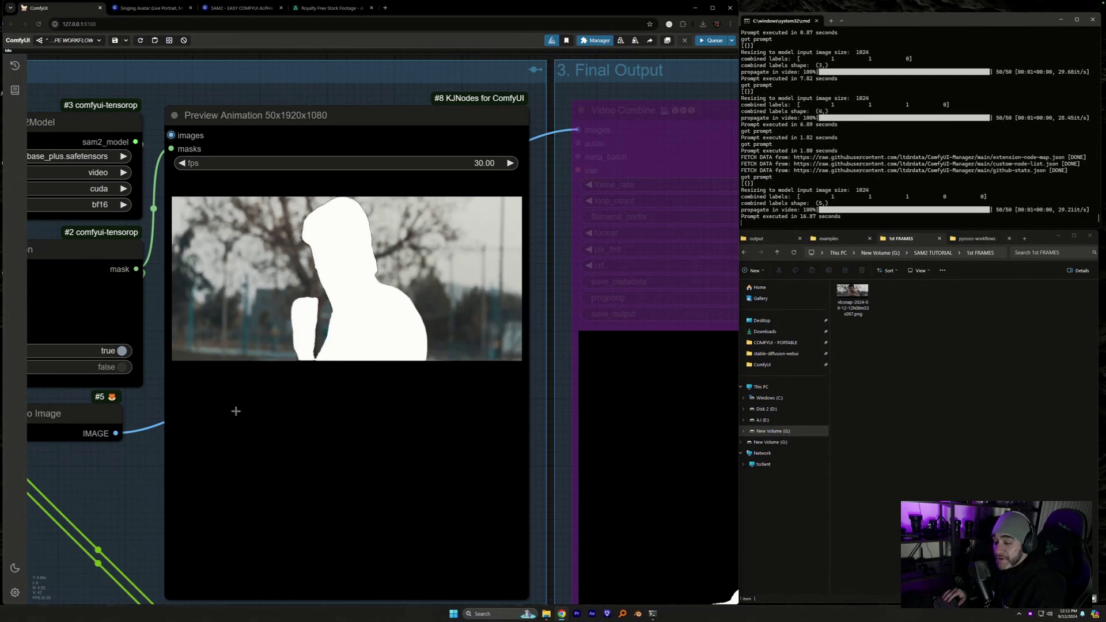
# - Re-enable the bypassed Video Combine node in the Final Output group and queue the workflow to render the matte video
pyautogui.scroll(-5, 357, 437)
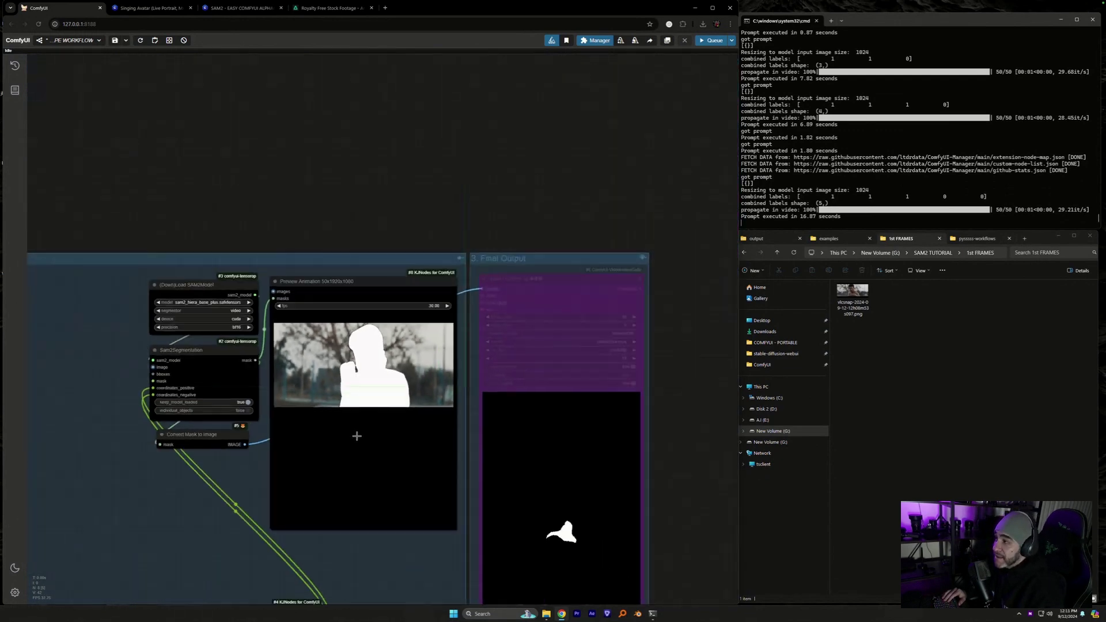
pyautogui.scroll(-2, 357, 437)
pyautogui.hotkey('ctrl', 'b')
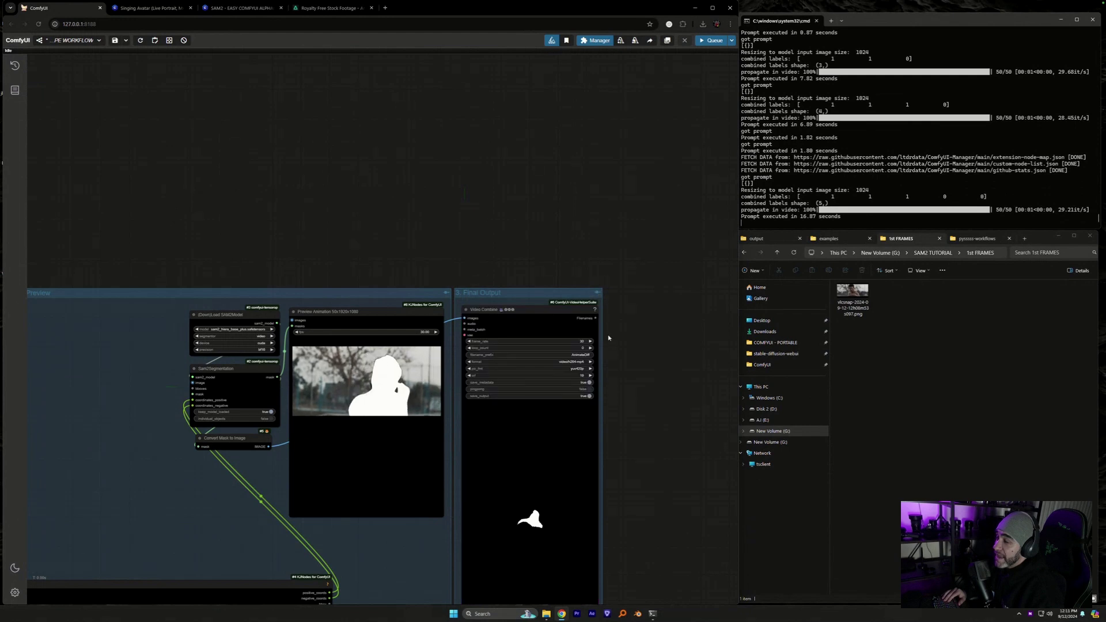
pyautogui.scroll(3, 610, 323)
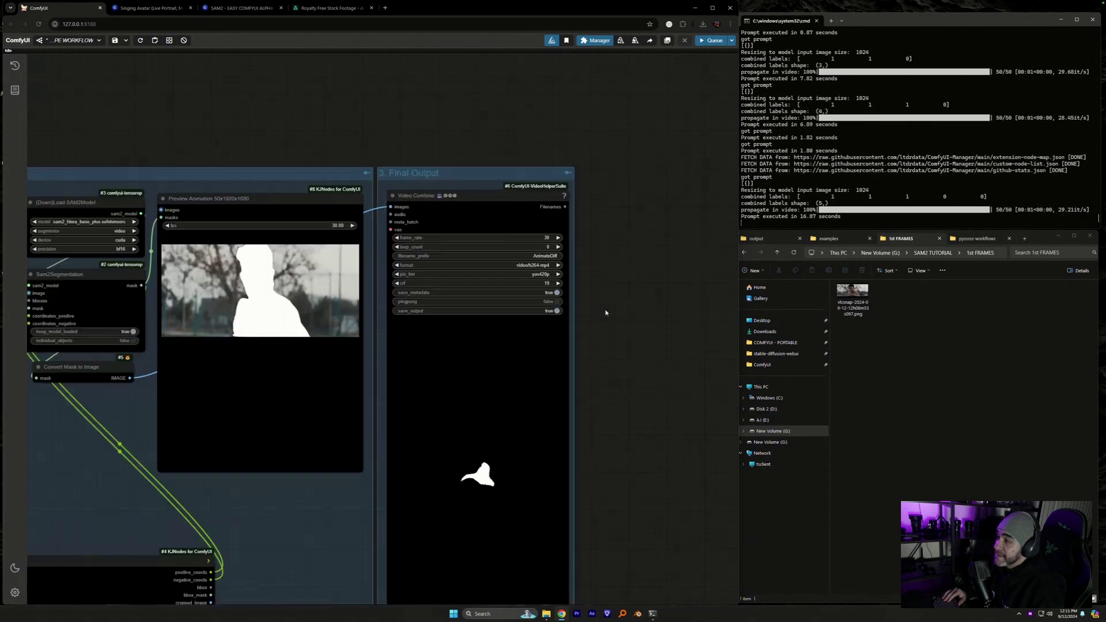
pyautogui.scroll(-1, 599, 320)
pyautogui.click(713, 40)
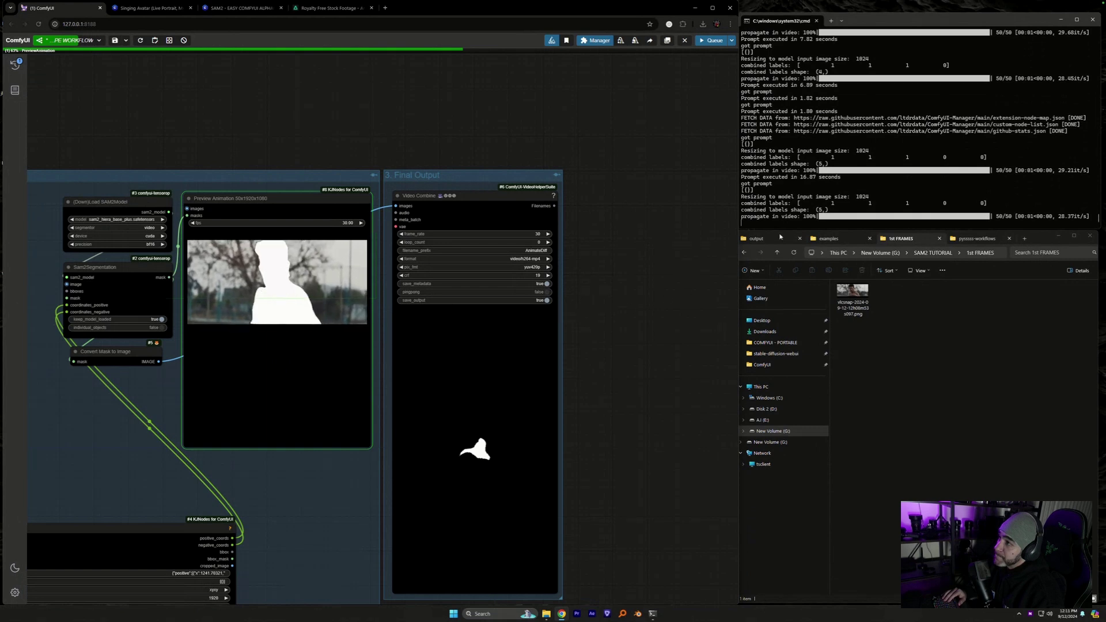
# - Play the rendered matte AnimateDiff_00112.mp4 from ComfyUI's output folder in File Explorer and close the player
pyautogui.click(760, 237)
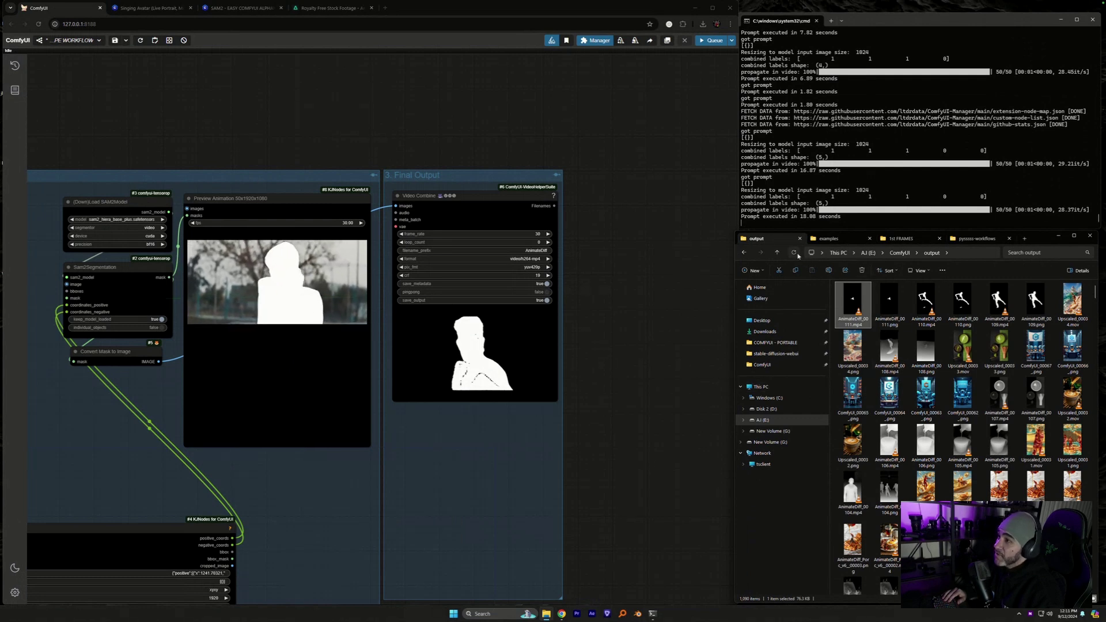
pyautogui.click(902, 310)
pyautogui.doubleClick(853, 305)
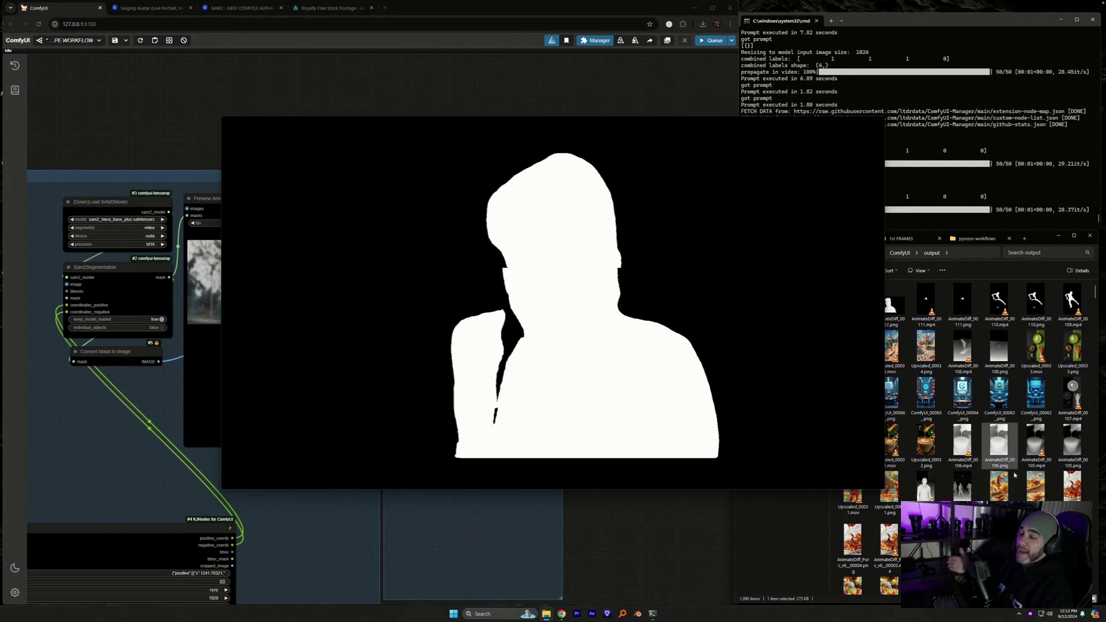
pyautogui.click(873, 122)
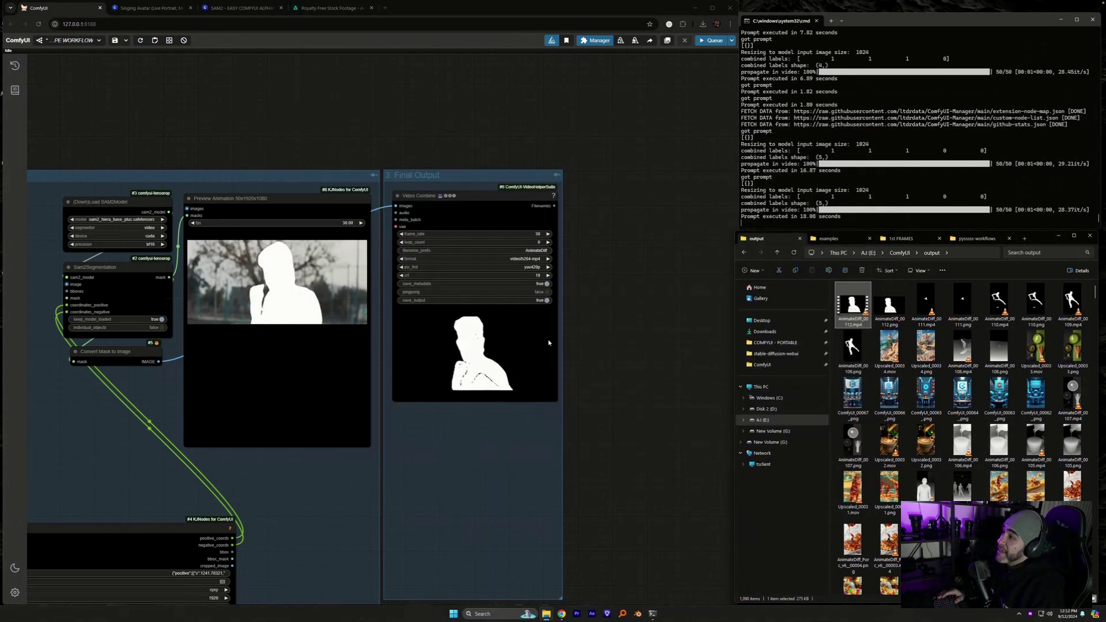
# - Bypass the Final Output group in ComfyUI again and return to the Points Editor
pyautogui.click(557, 175)
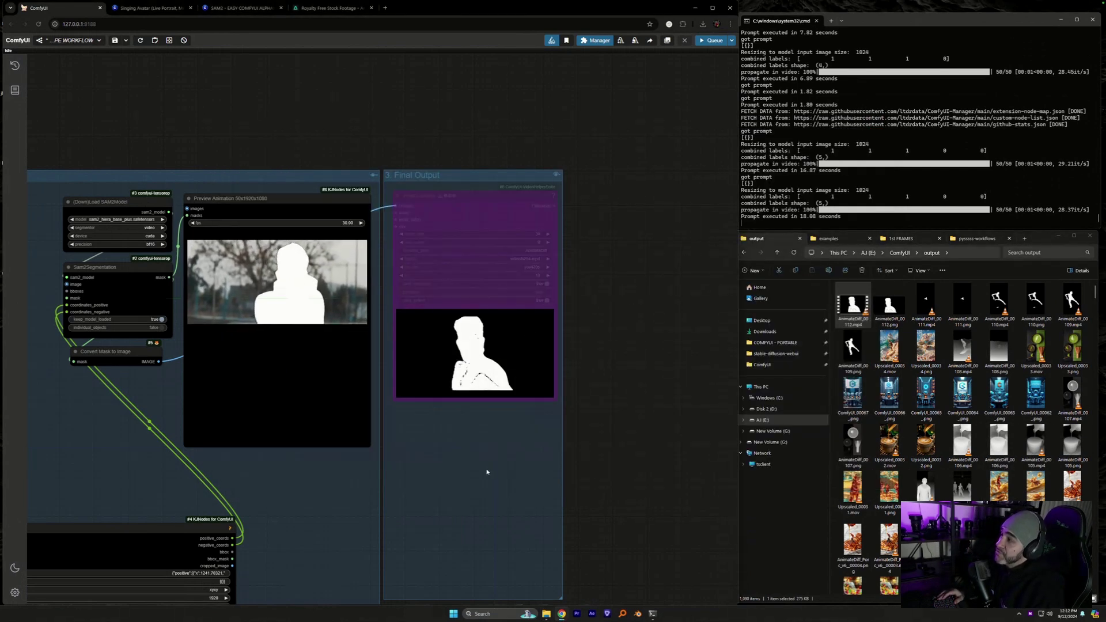
pyautogui.moveTo(487, 470); pyautogui.dragTo(727, 383)
pyautogui.moveTo(277, 404); pyautogui.dragTo(340, 329)
pyautogui.scroll(-2, 285, 315)
pyautogui.moveTo(347, 286); pyautogui.dragTo(392, 236)
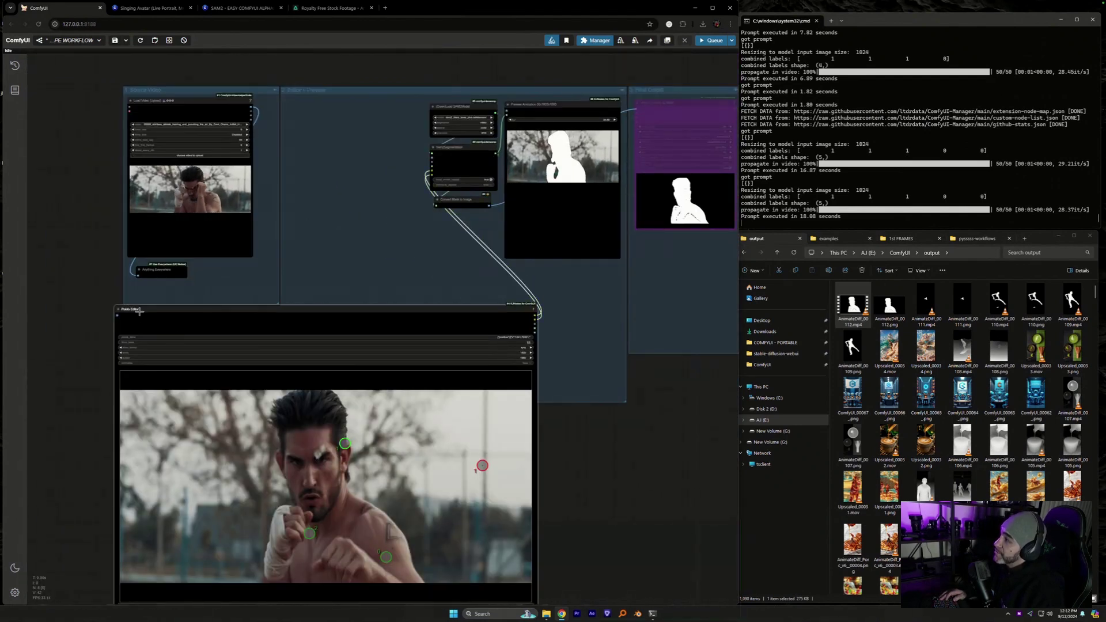
# - Review the Points Editor's help notes and nudge the green point on the wrapped fist slightly upward
pyautogui.scroll(5, 145, 299)
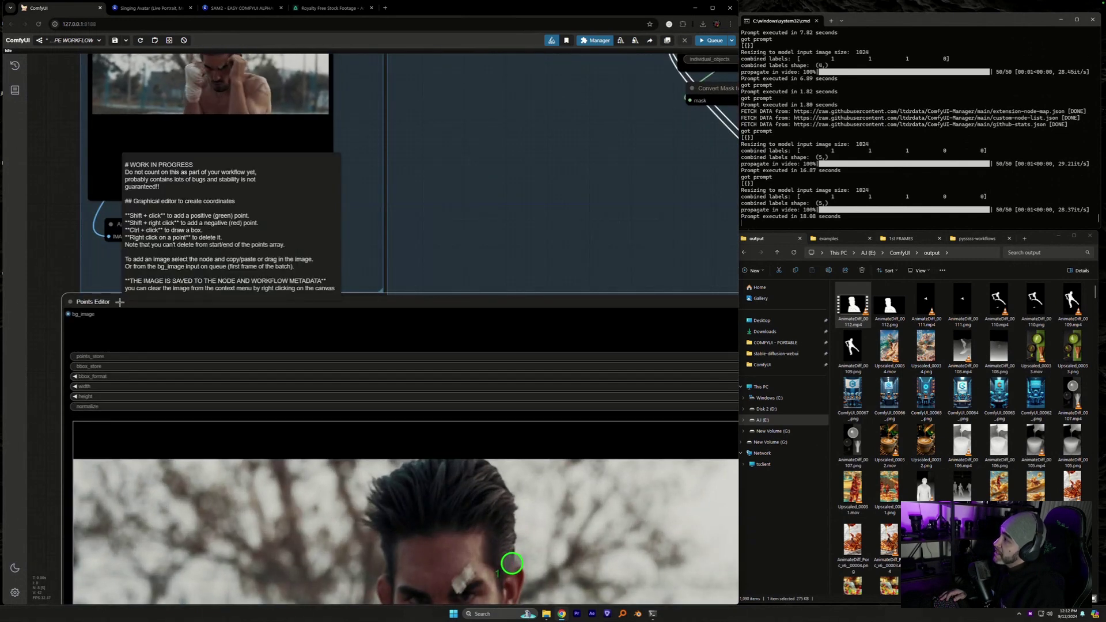
pyautogui.moveTo(660, 237); pyautogui.dragTo(448, 55)
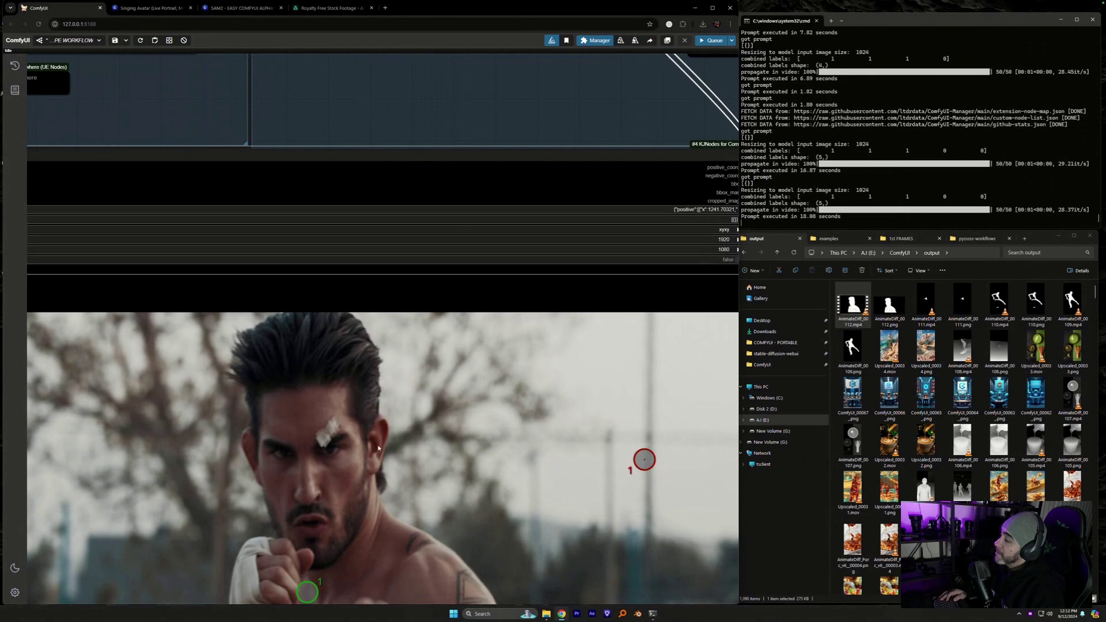
pyautogui.scroll(-3, 460, 175)
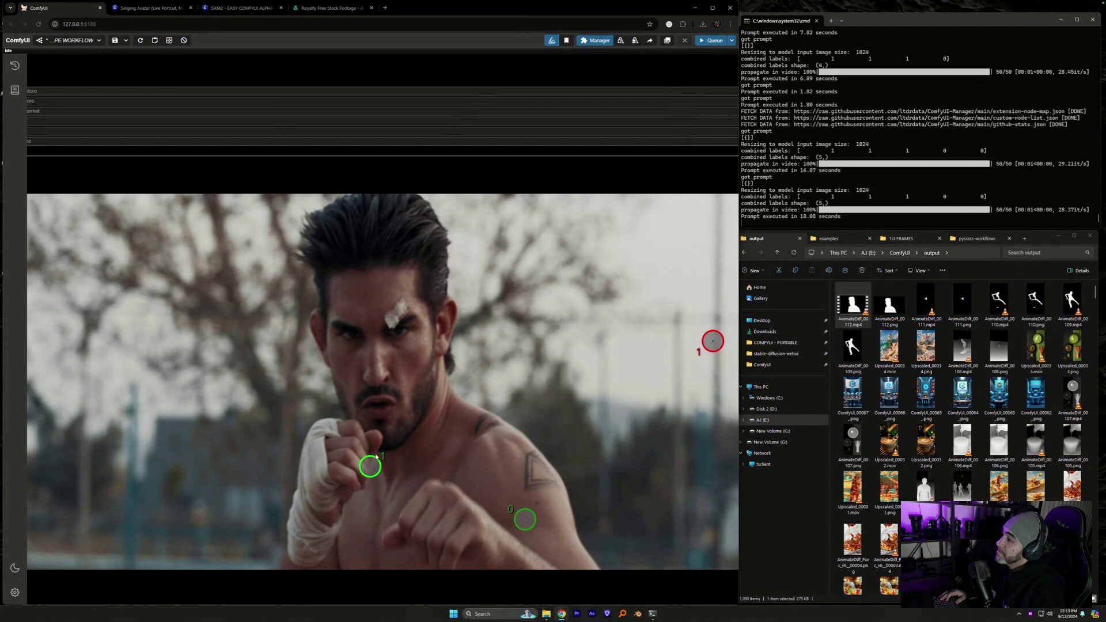
pyautogui.moveTo(374, 459); pyautogui.dragTo(374, 454)
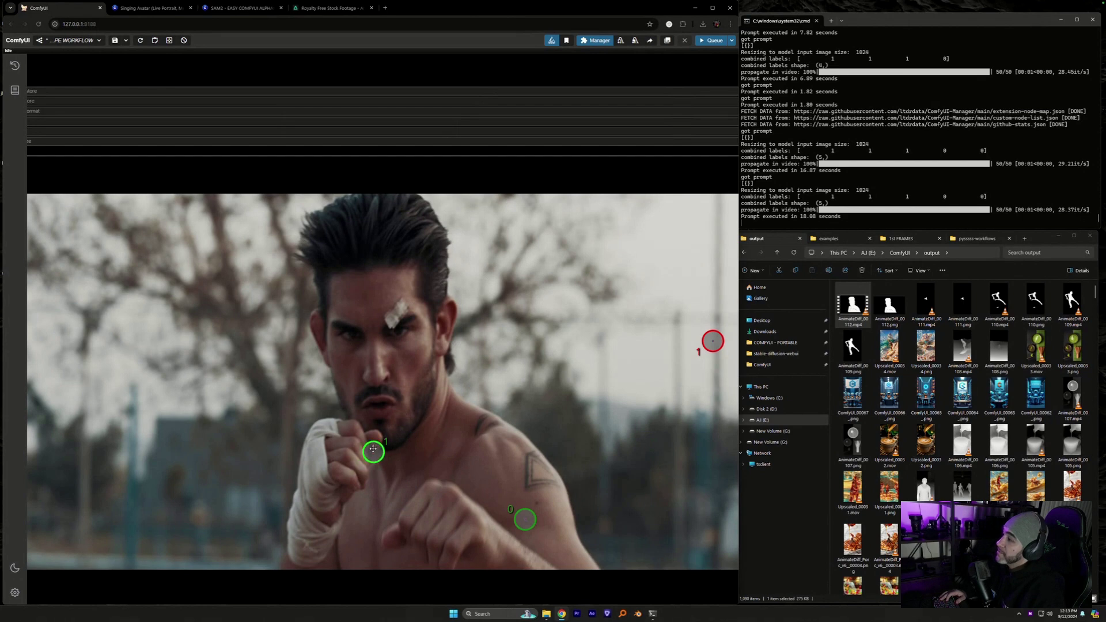
pyautogui.scroll(-6, 425, 340)
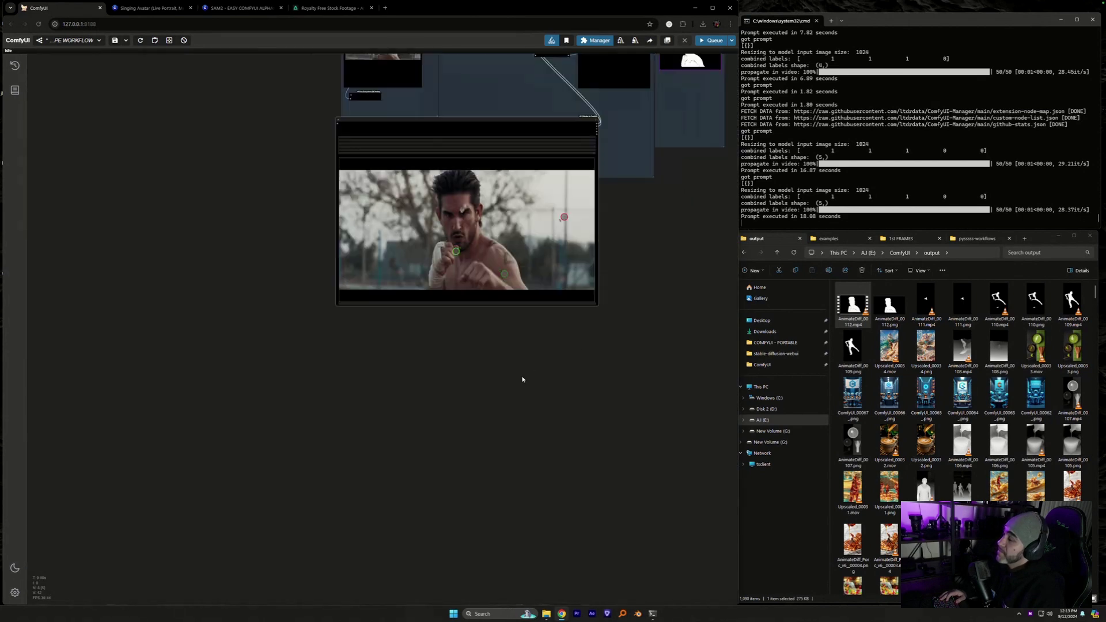
# - Try to delete the green points on the athlete's fist and upper arm in the Points Editor
pyautogui.scroll(7, 429, 368)
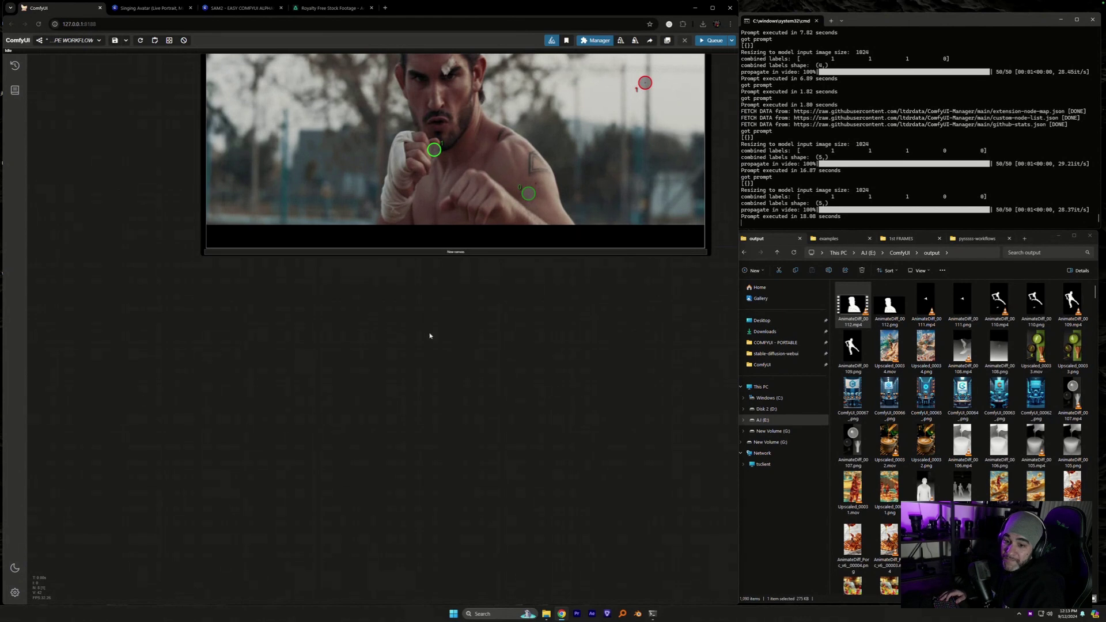
pyautogui.scroll(3, 430, 336)
pyautogui.scroll(5, 460, 447)
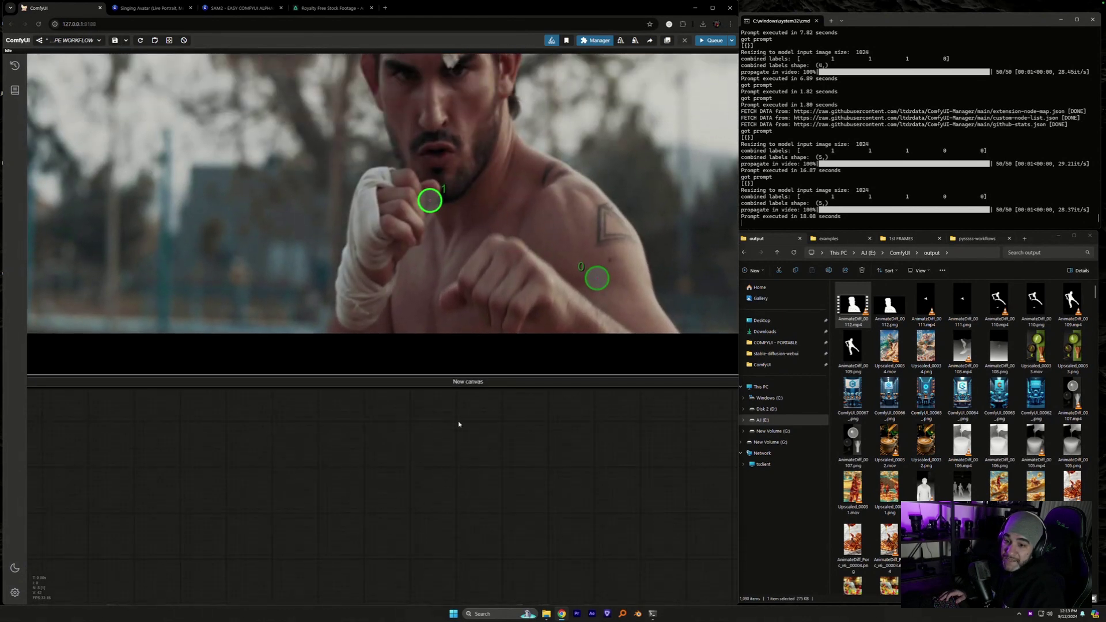
pyautogui.scroll(3, 458, 424)
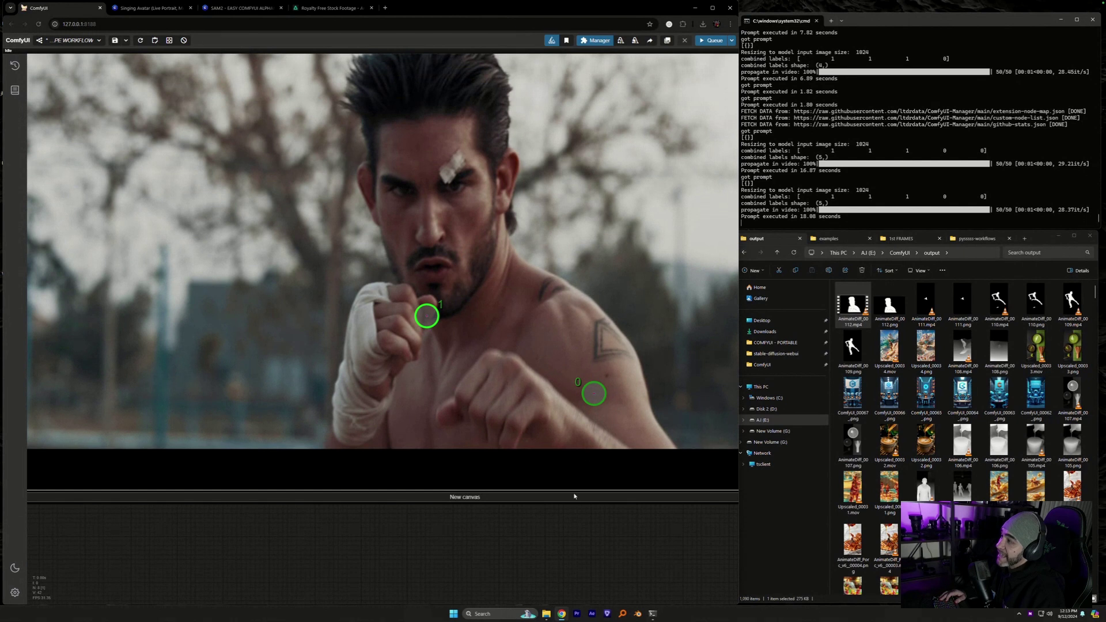
pyautogui.scroll(2, 574, 496)
pyautogui.keyDown('shift'); pyautogui.rightClick(621, 268); pyautogui.keyUp('shift')
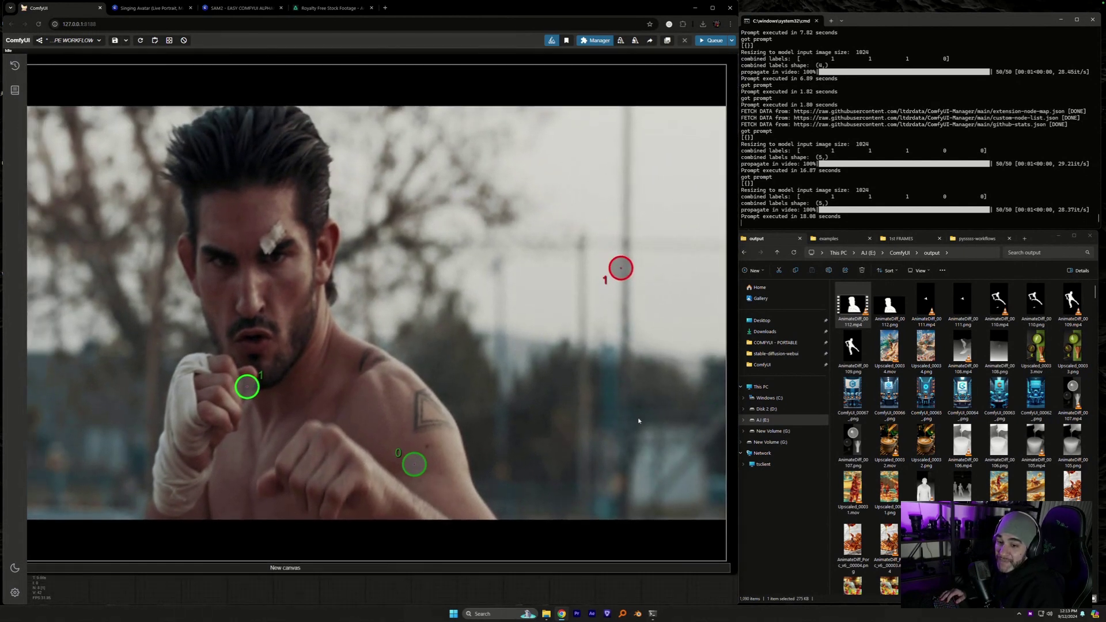
pyautogui.rightClick(247, 389)
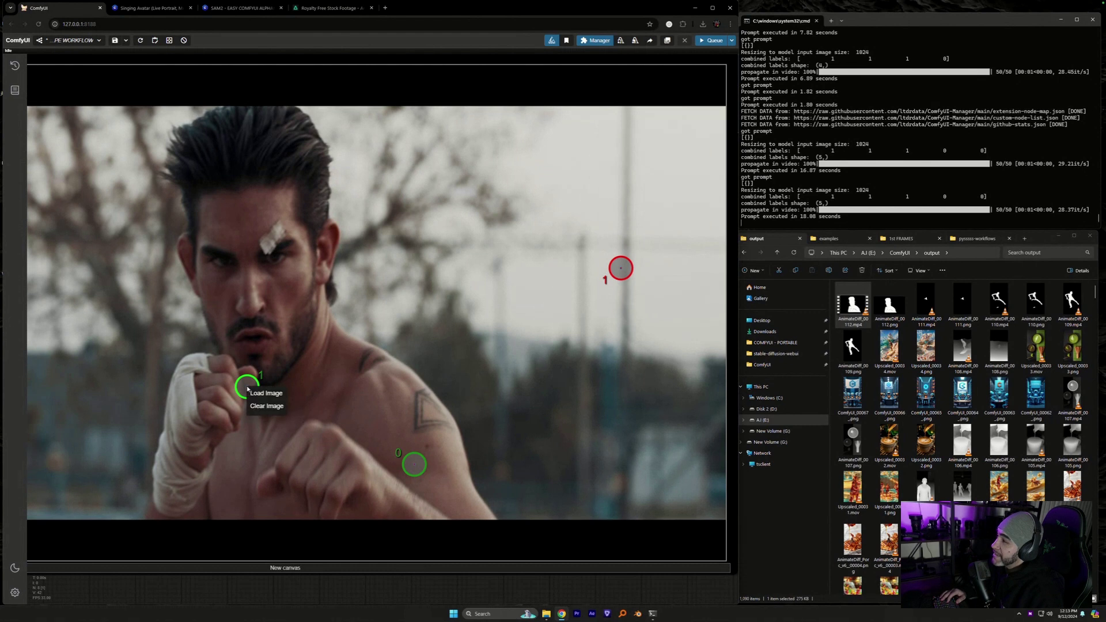
pyautogui.rightClick(417, 467)
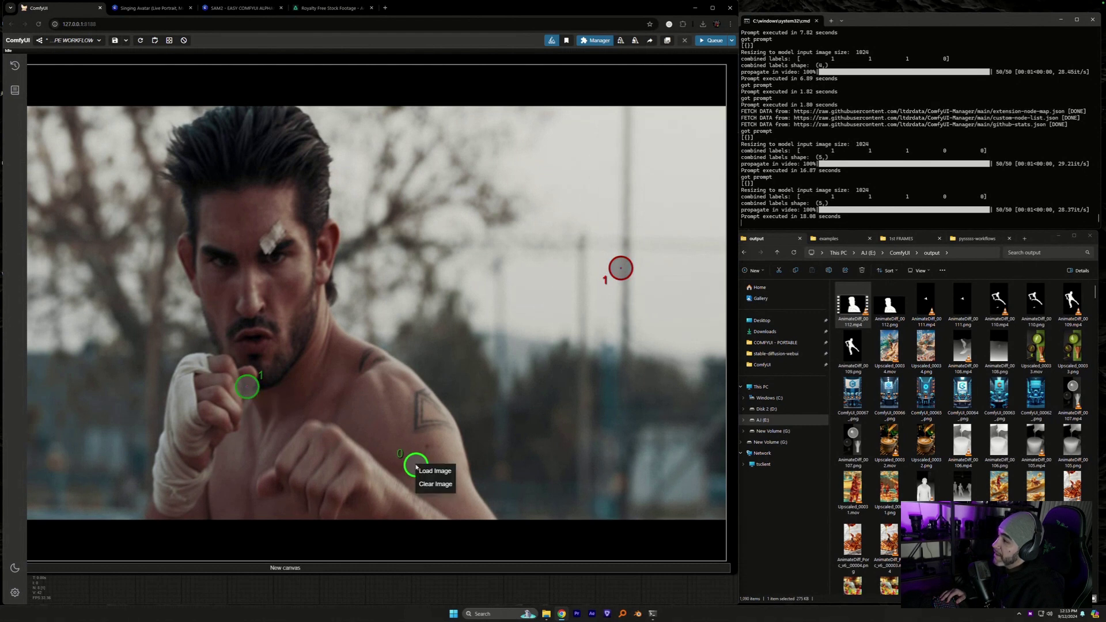
pyautogui.rightClick(250, 388)
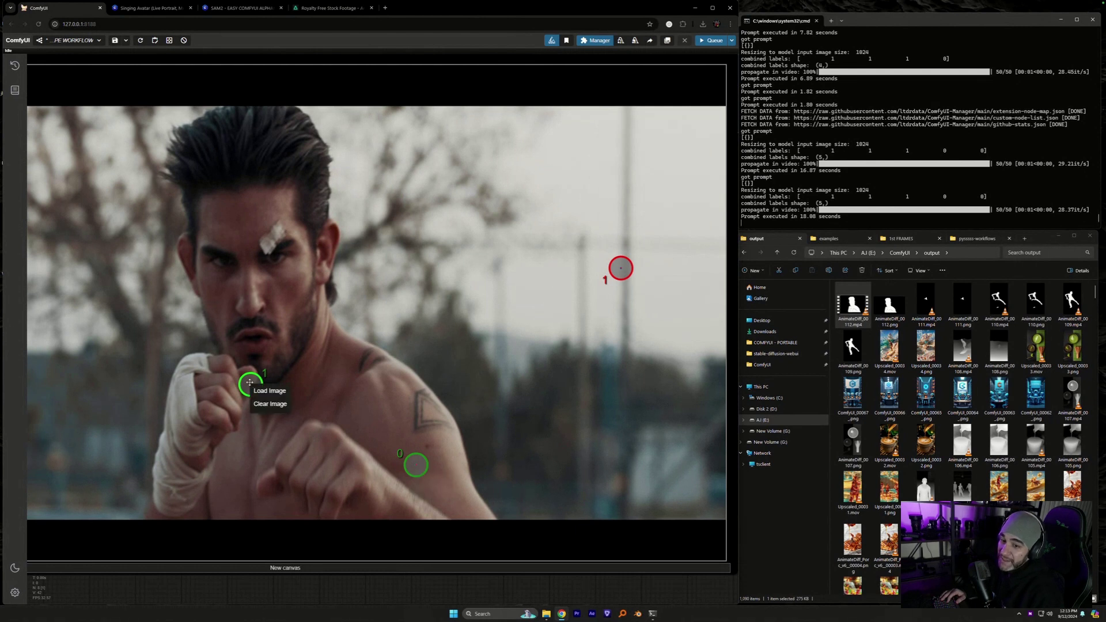
pyautogui.click(250, 378)
# - Reposition the green points onto the bandaged brow and the wrapped wrist, and move the red background point slightly lower
pyautogui.moveTo(250, 382); pyautogui.dragTo(245, 259)
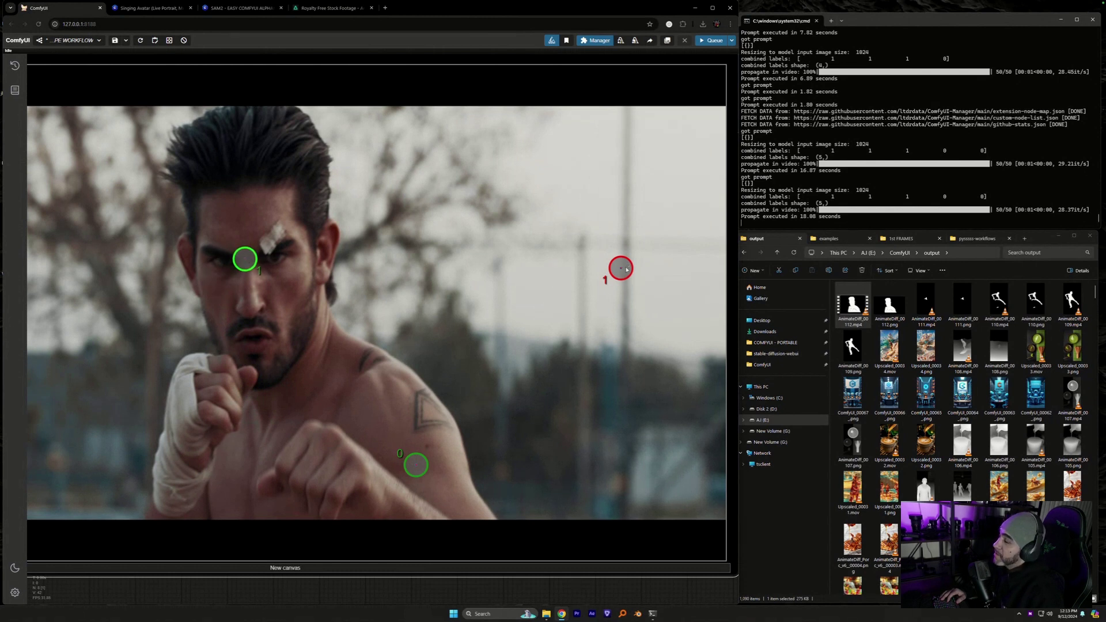
pyautogui.moveTo(627, 270); pyautogui.dragTo(617, 306)
pyautogui.moveTo(416, 466); pyautogui.dragTo(183, 393)
pyautogui.moveTo(252, 261); pyautogui.dragTo(272, 238)
# - Enable individual_objects on the Sam2Segmentation node
pyautogui.scroll(-6, 585, 583)
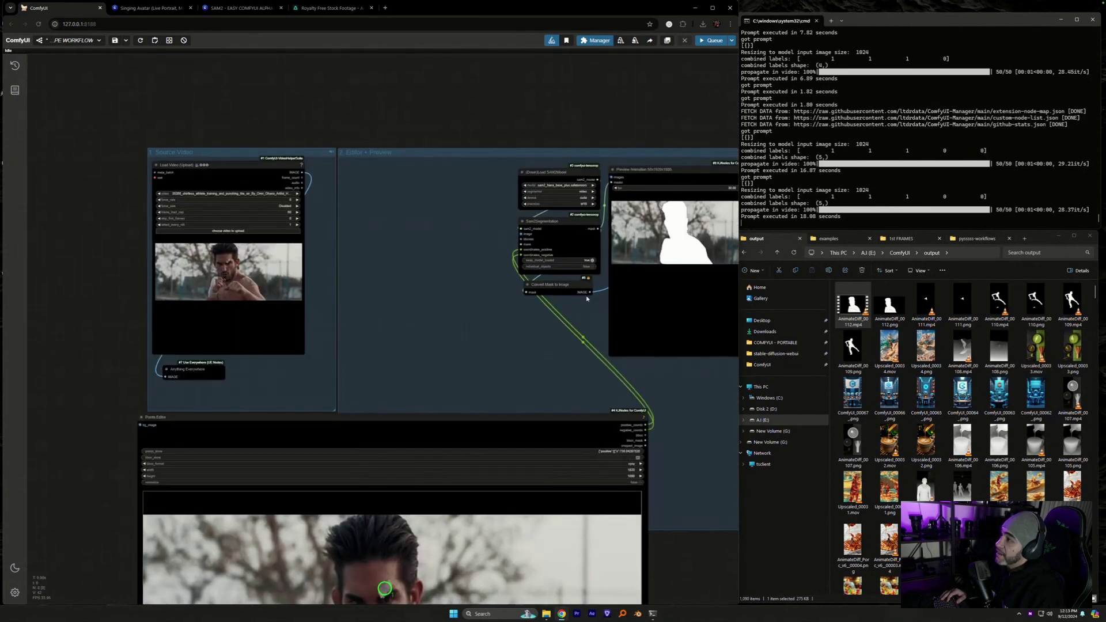
pyautogui.moveTo(610, 274); pyautogui.dragTo(610, 272)
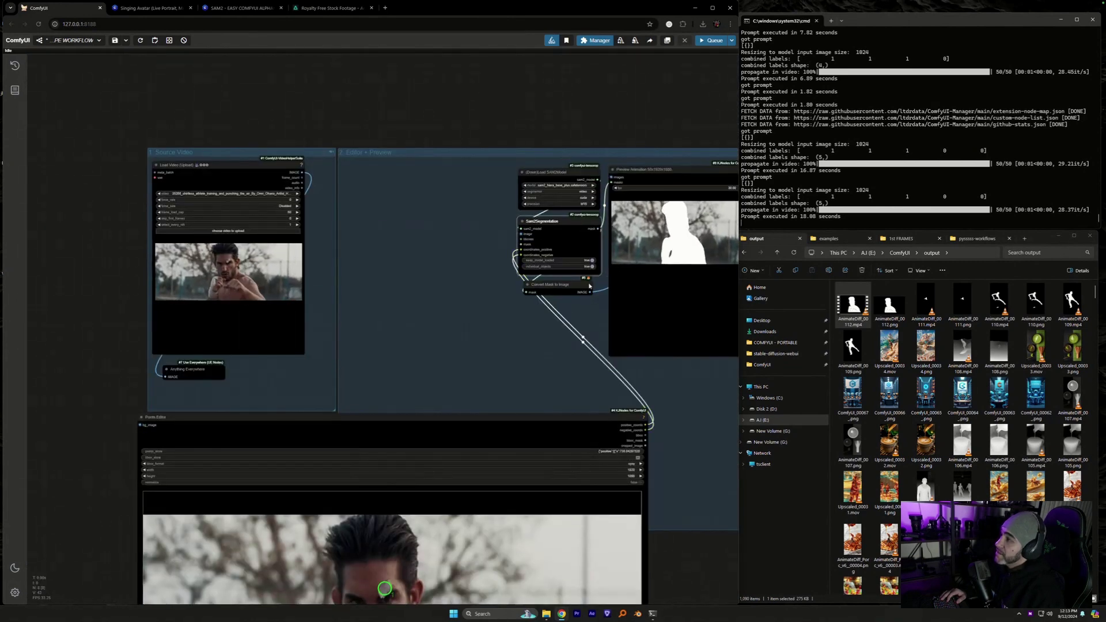
pyautogui.moveTo(482, 383); pyautogui.dragTo(204, 412)
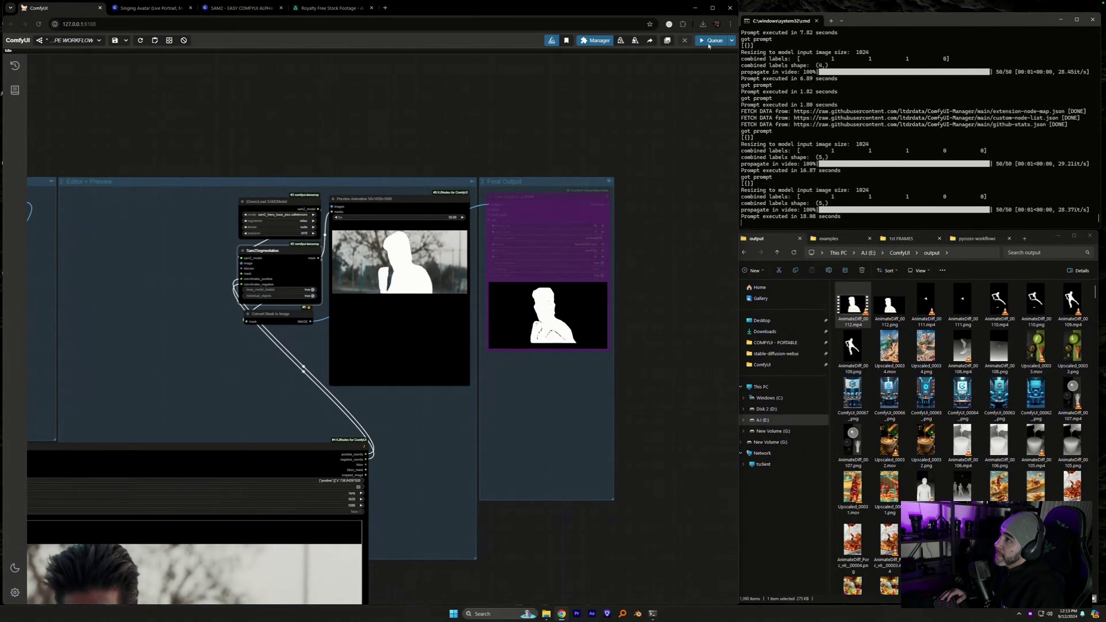
# - Set Auto Queue to Instant and queue the workflow
pyautogui.click(732, 41)
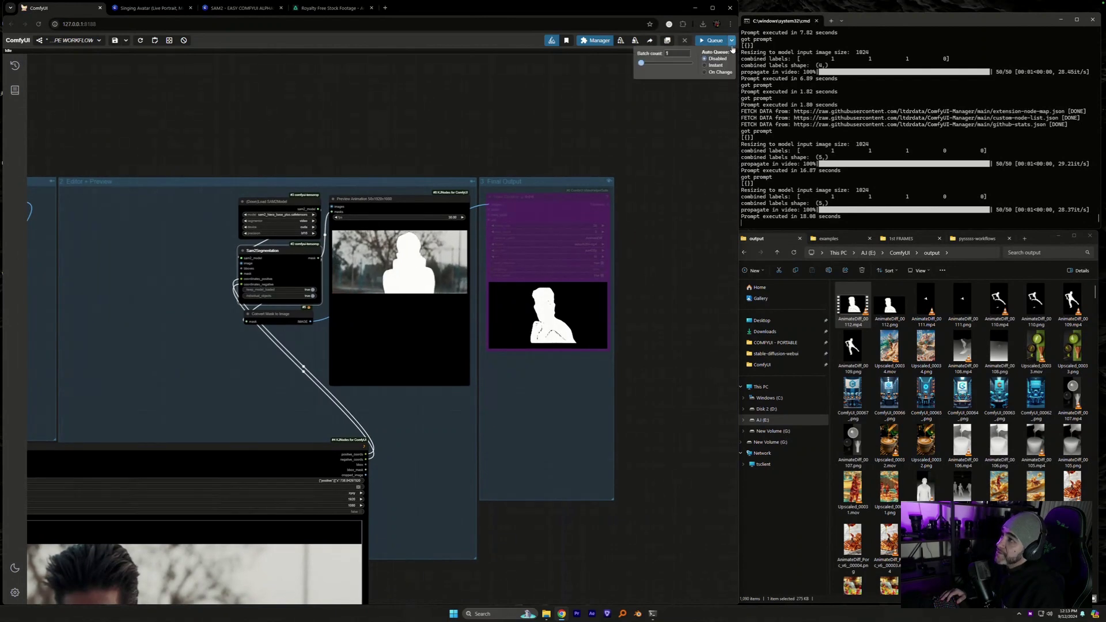
pyautogui.click(712, 66)
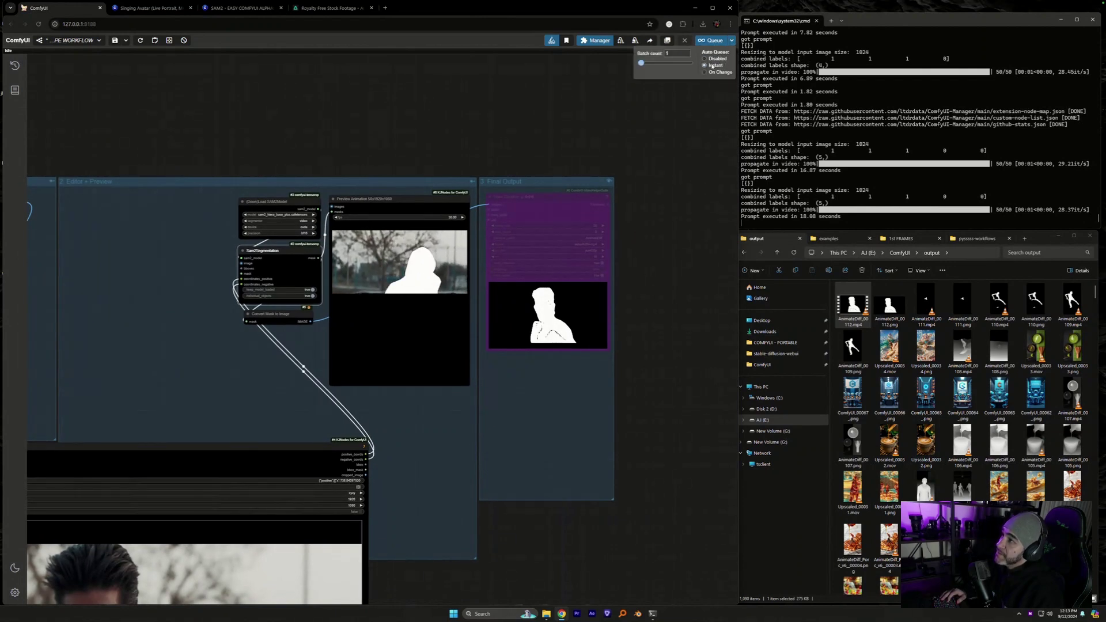
pyautogui.click(651, 241)
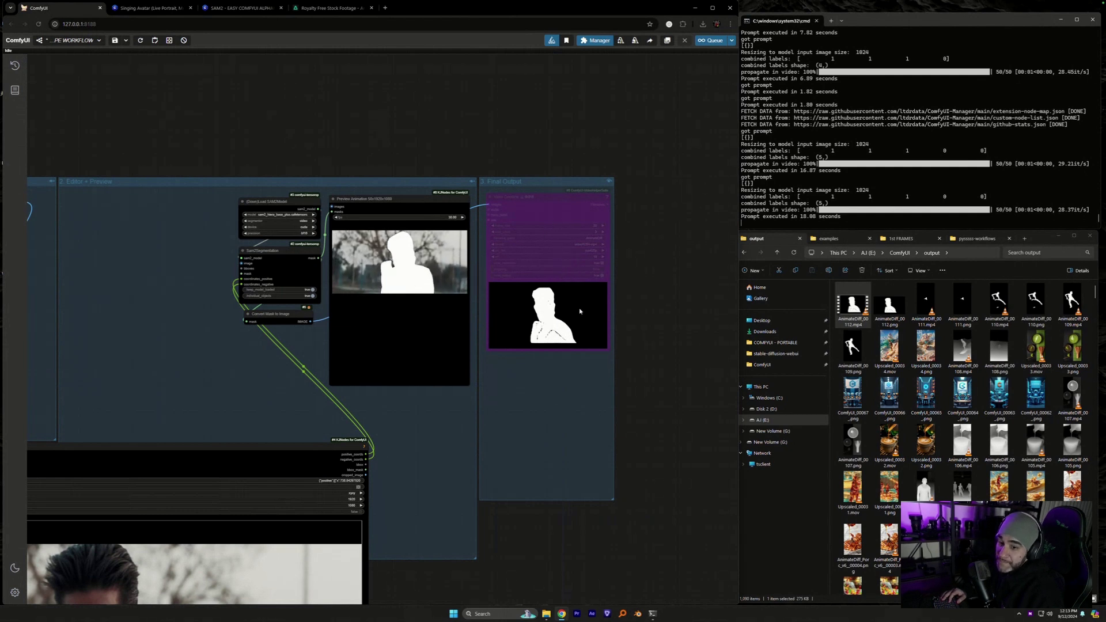
pyautogui.click(706, 42)
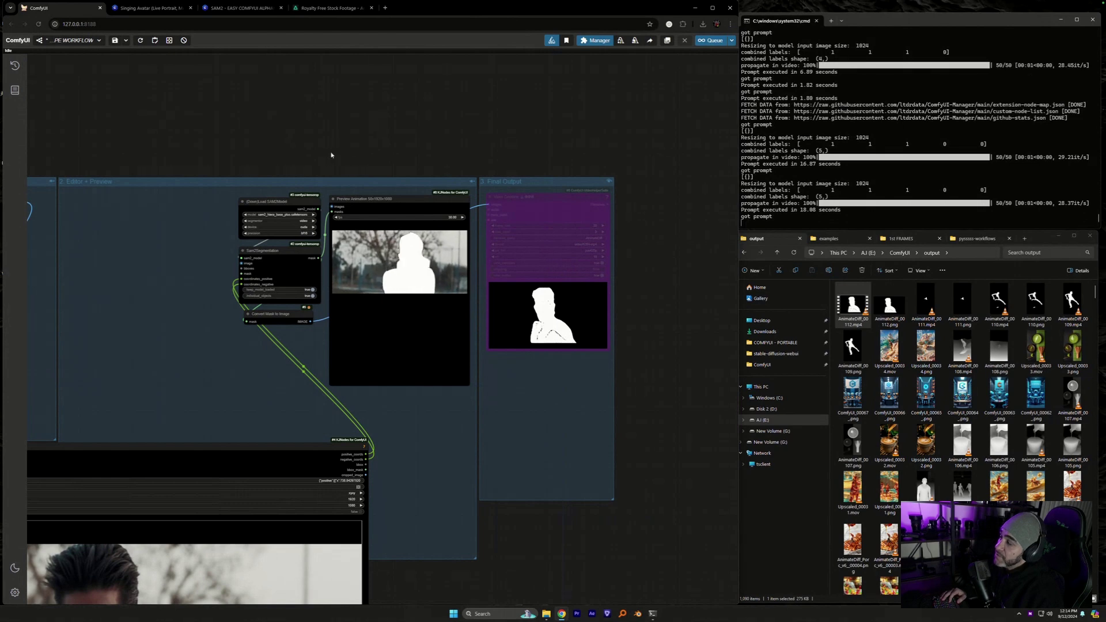
# - Move the Preview Animation node out of its group to sit directly beside the Points Editor
pyautogui.moveTo(224, 390); pyautogui.dragTo(304, 304)
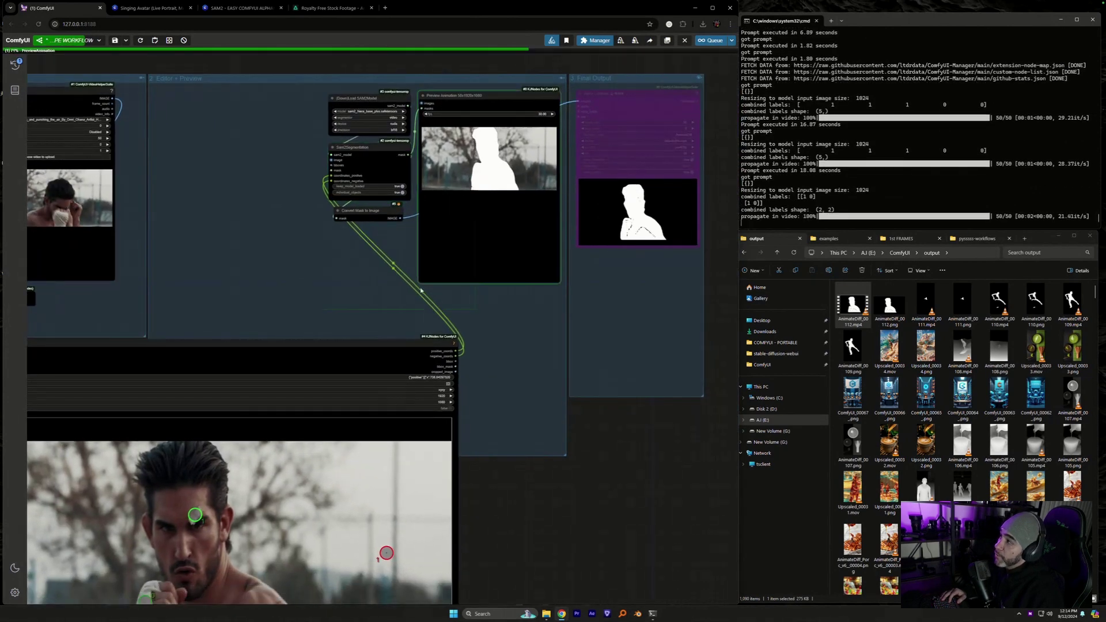
pyautogui.moveTo(591, 266); pyautogui.dragTo(592, 314)
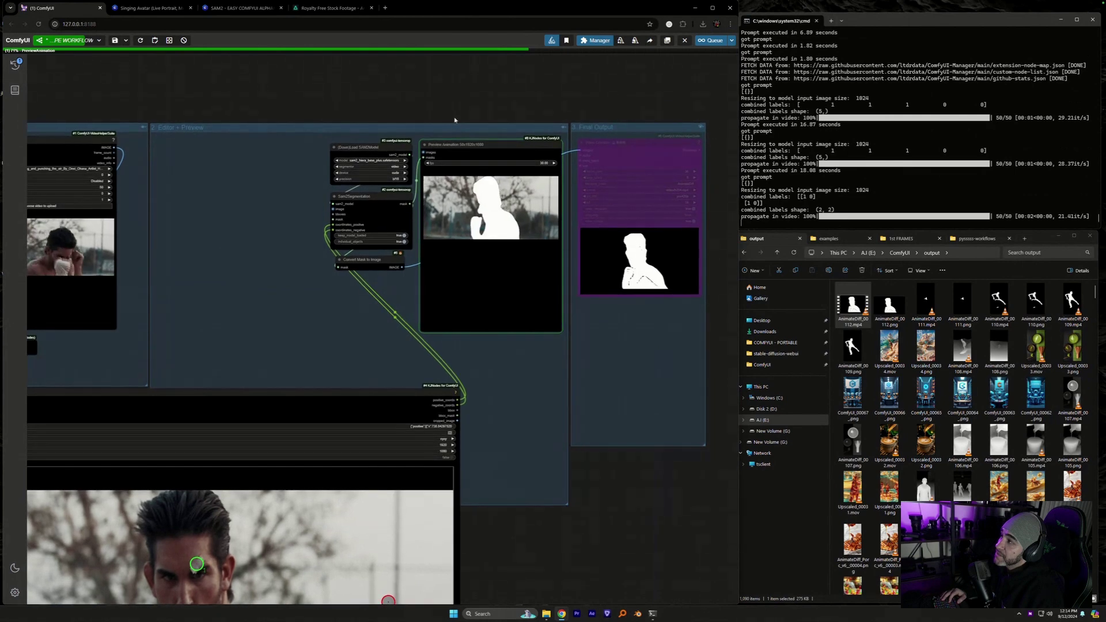
pyautogui.moveTo(453, 145); pyautogui.dragTo(522, 461)
pyautogui.scroll(5, 522, 461)
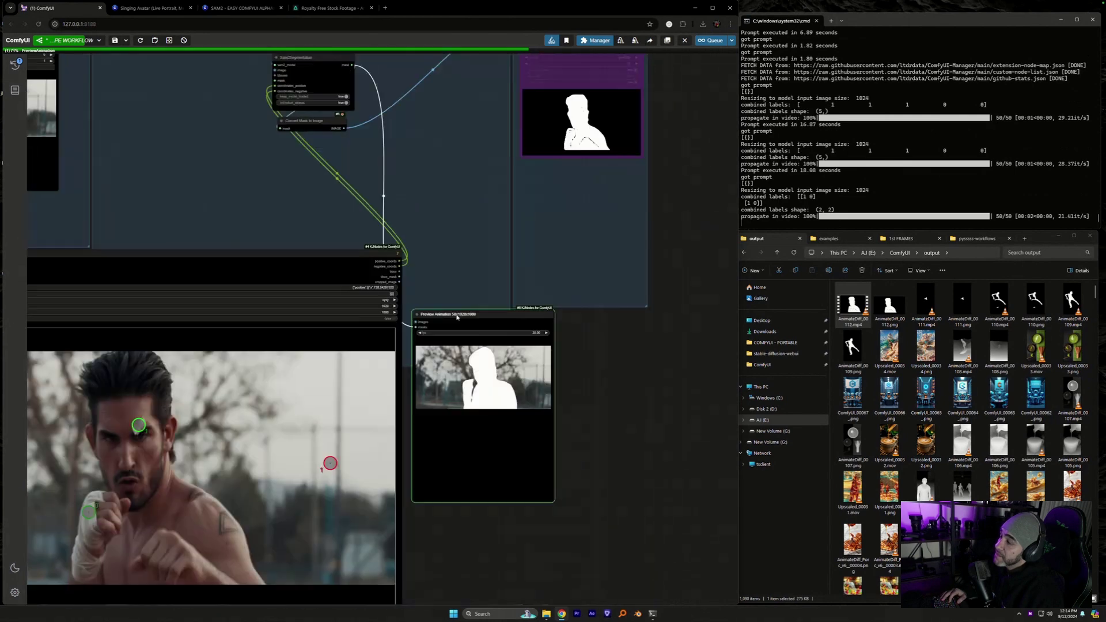
pyautogui.scroll(-5, 663, 461)
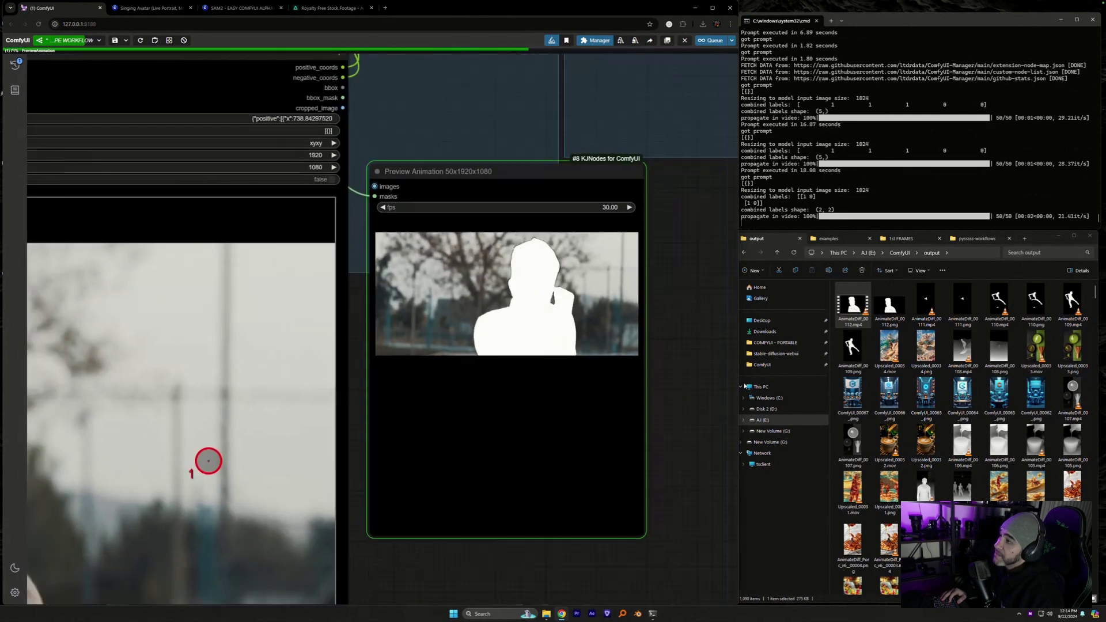
pyautogui.scroll(-5, 566, 531)
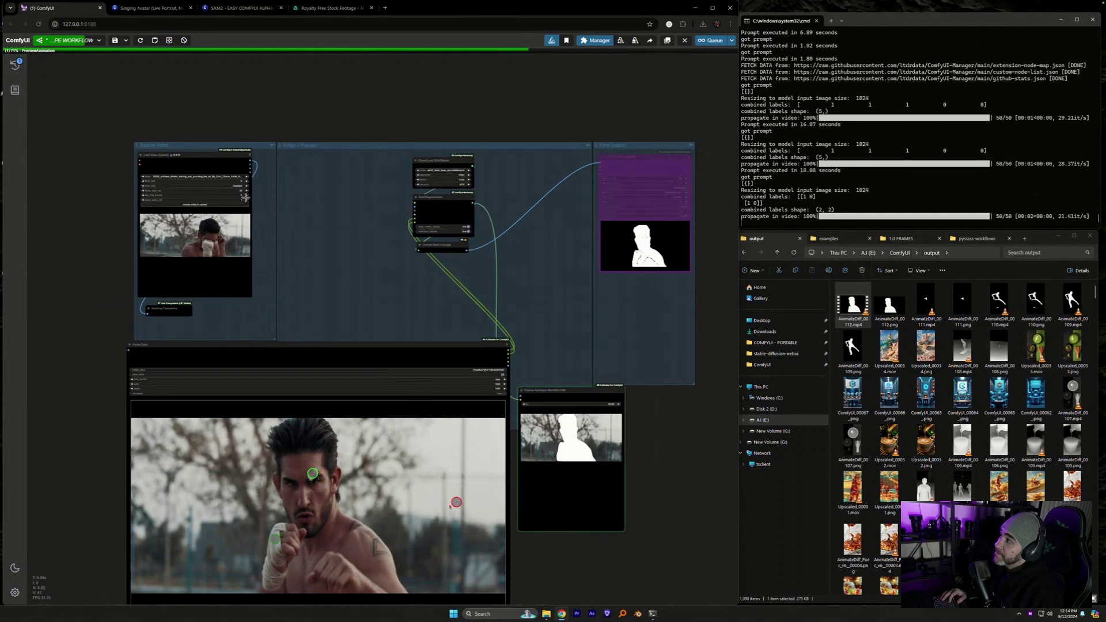
# - Limit the Load Video node to 1 frame and restart the queued run
pyautogui.click(230, 185)
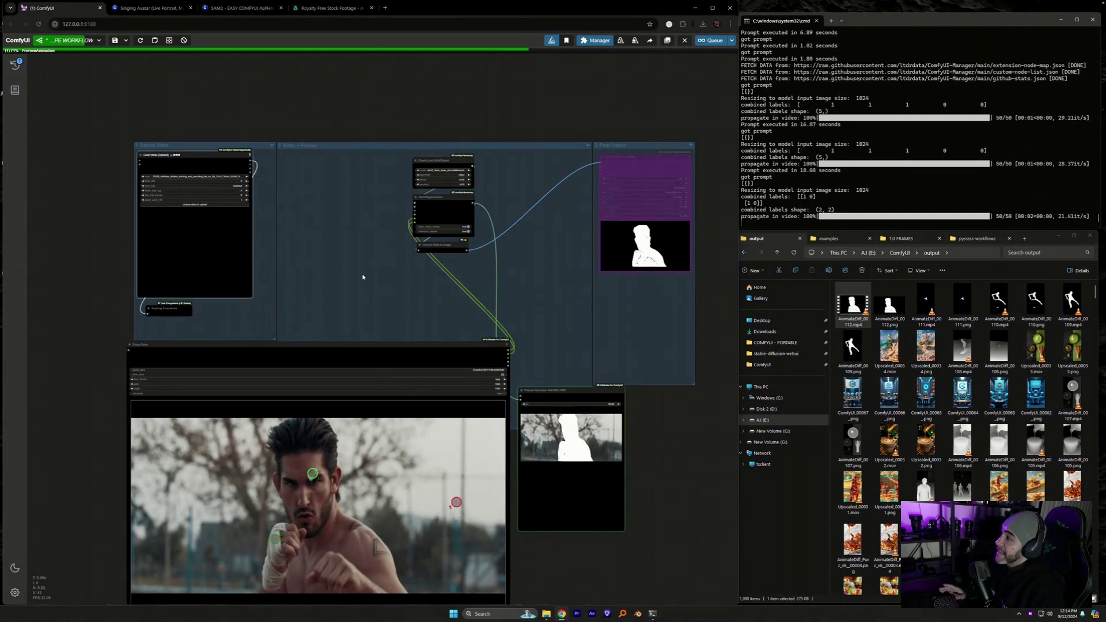
pyautogui.click(685, 40)
pyautogui.hotkey('ctrl', 'Return')
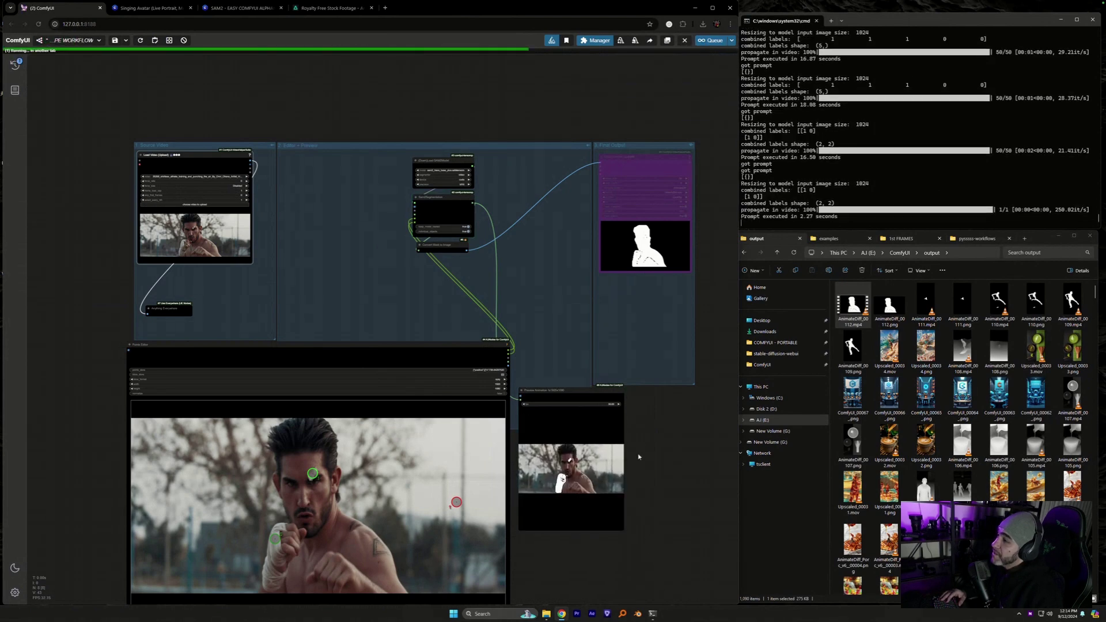
# - Shift the green point on the wrapped wrist slightly and check the mask in the single-frame preview
pyautogui.scroll(8, 651, 461)
pyautogui.moveTo(622, 375); pyautogui.dragTo(526, 232)
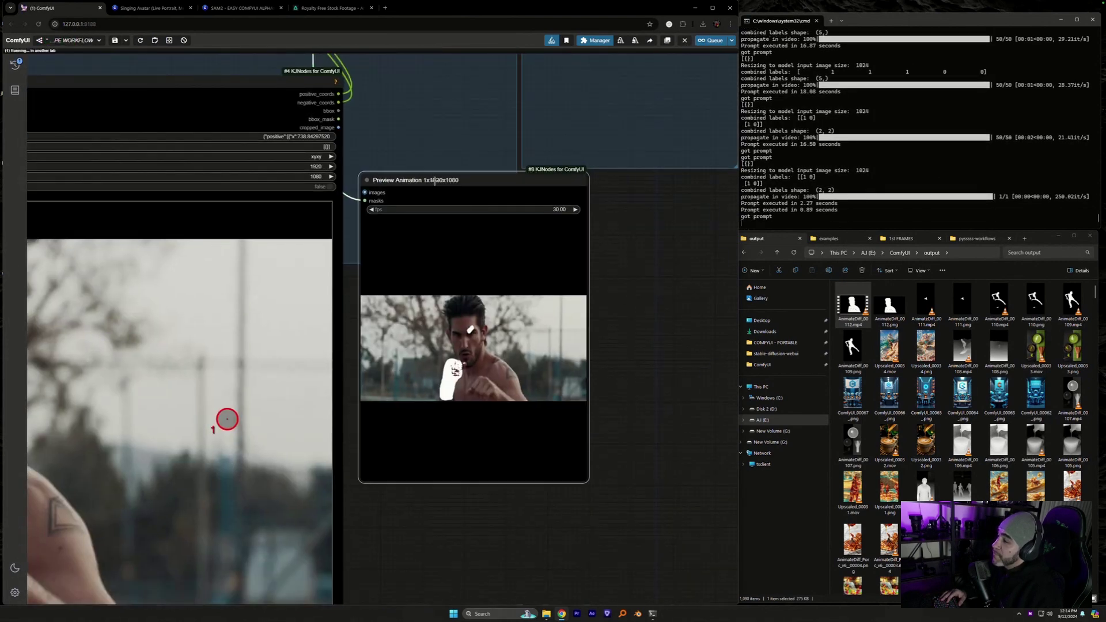
pyautogui.moveTo(447, 255); pyautogui.dragTo(439, 248)
pyautogui.moveTo(486, 514); pyautogui.dragTo(645, 375)
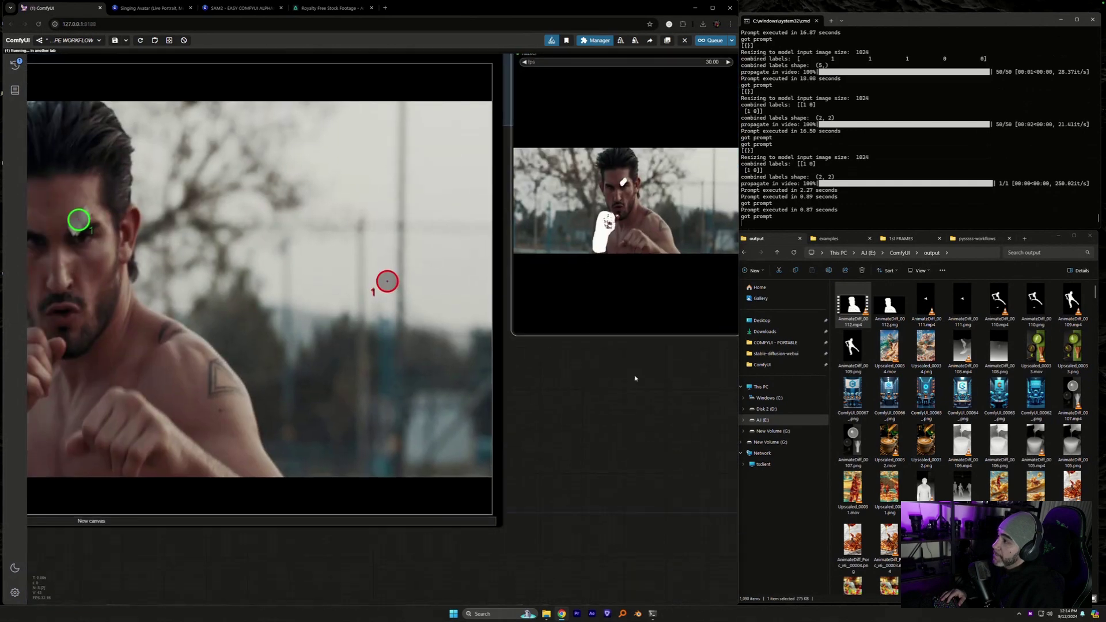
pyautogui.scroll(-3, 645, 374)
pyautogui.moveTo(250, 374); pyautogui.dragTo(252, 391)
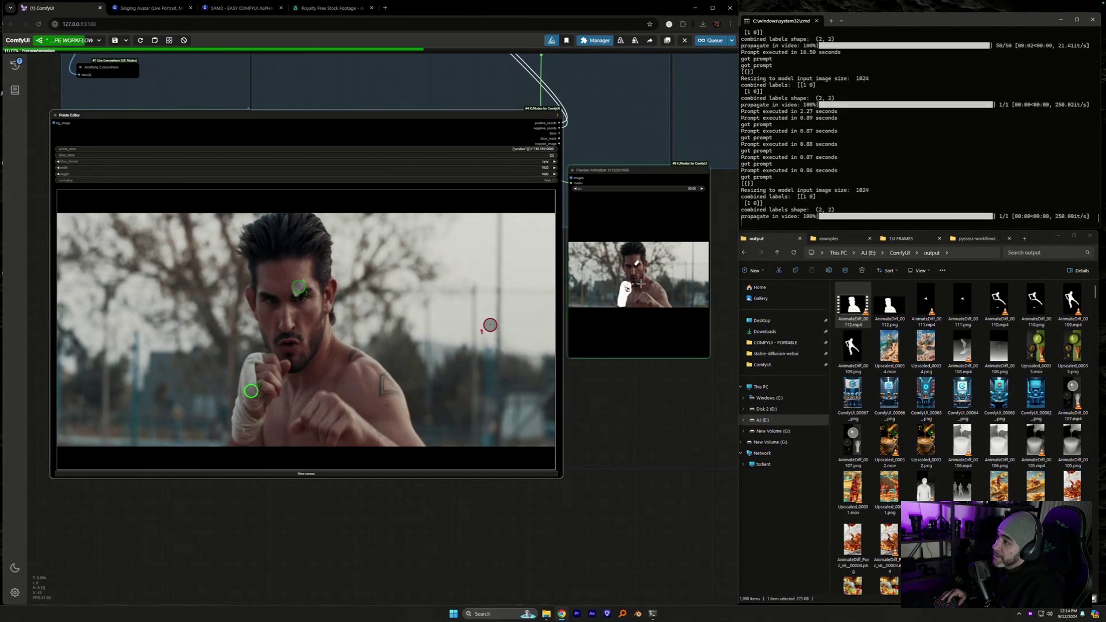
pyautogui.scroll(5, 617, 306)
pyautogui.scroll(-5, 586, 412)
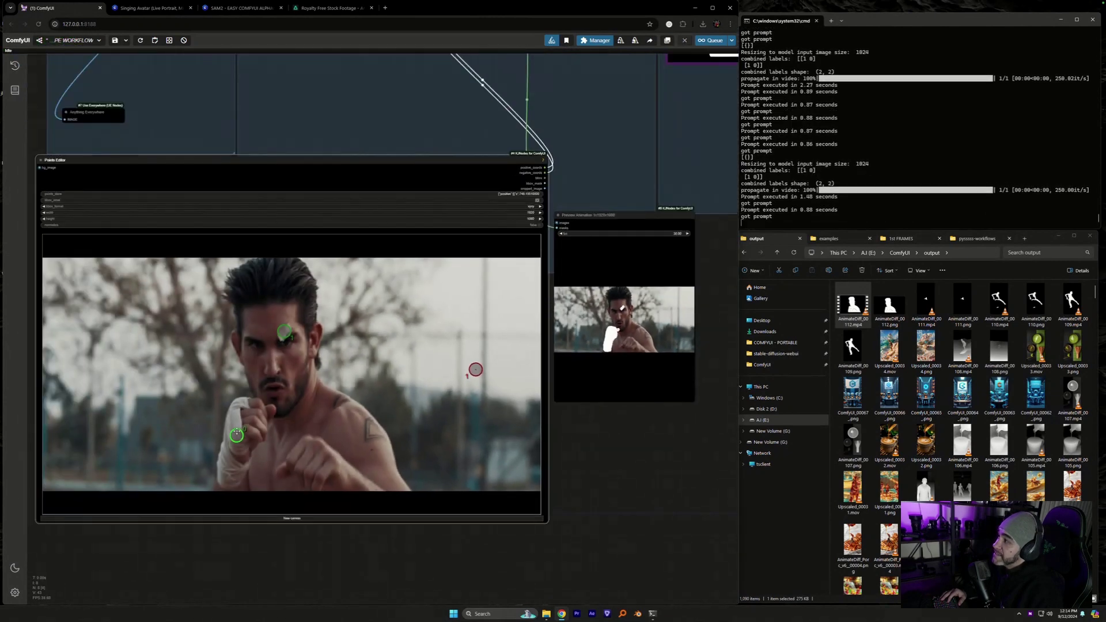
# - Test the live mask by moving the wrist's green point to the chest and on to the background beside the shoulder
pyautogui.moveTo(234, 437); pyautogui.dragTo(345, 433)
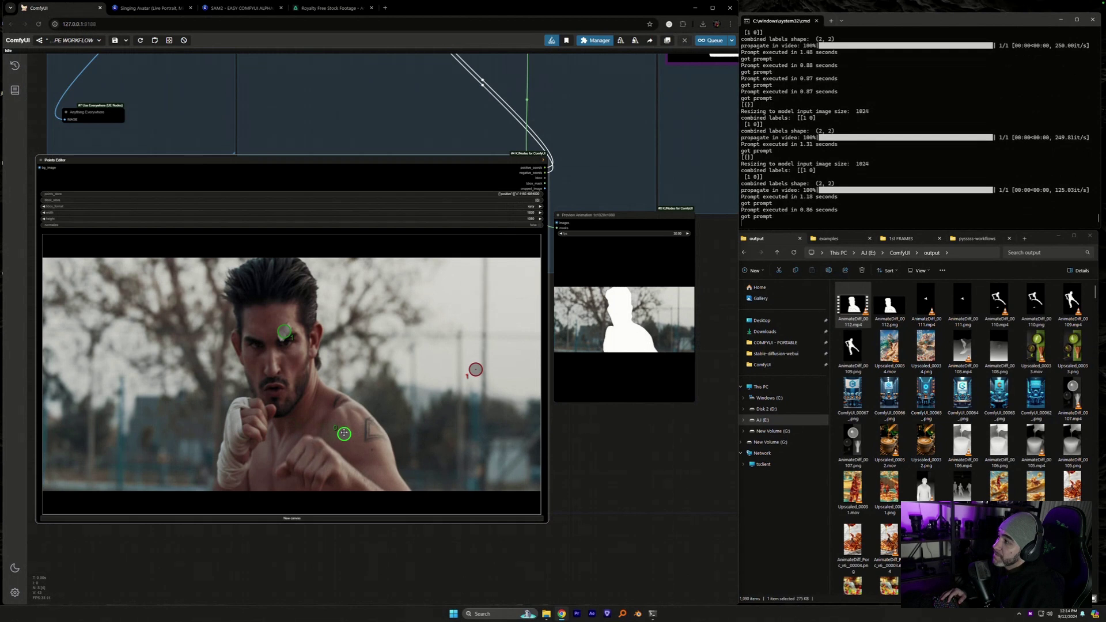
pyautogui.moveTo(344, 433); pyautogui.dragTo(388, 404)
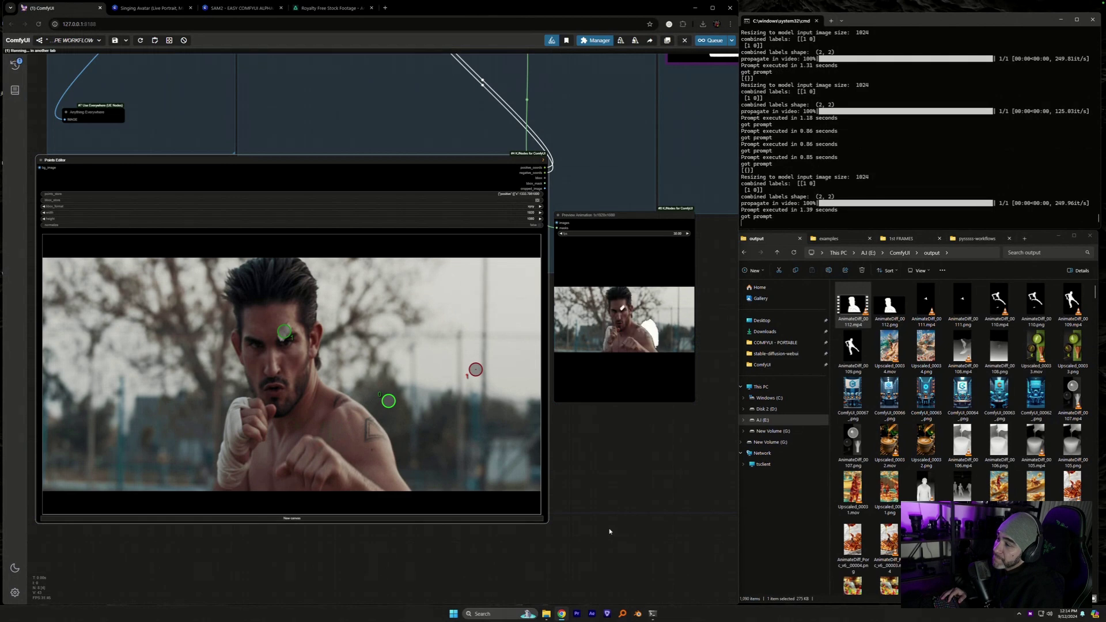
pyautogui.scroll(5, 620, 346)
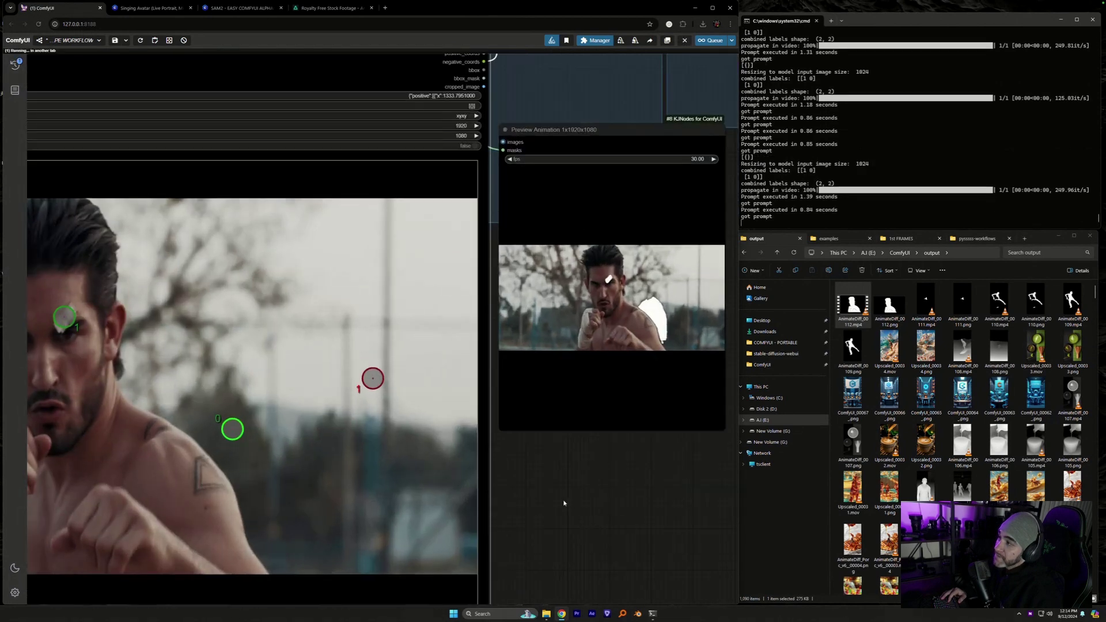
pyautogui.moveTo(564, 503); pyautogui.dragTo(603, 514)
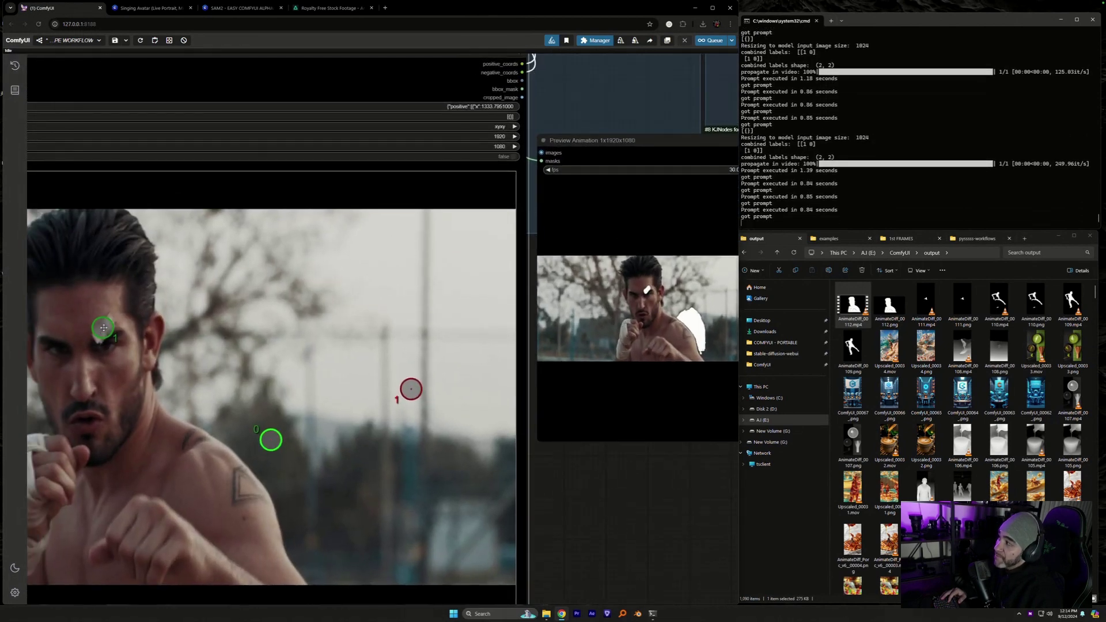
# - Move the green background point lower, beside the athlete's arm, and check the mask in the one-frame preview
pyautogui.moveTo(105, 327); pyautogui.dragTo(106, 325)
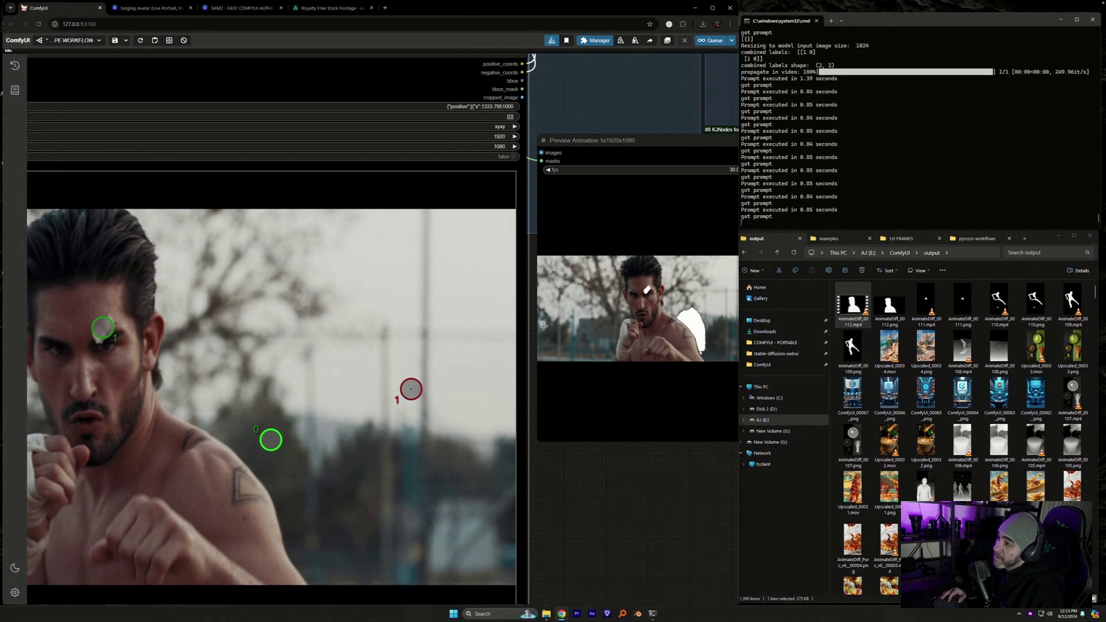
pyautogui.scroll(5, 630, 311)
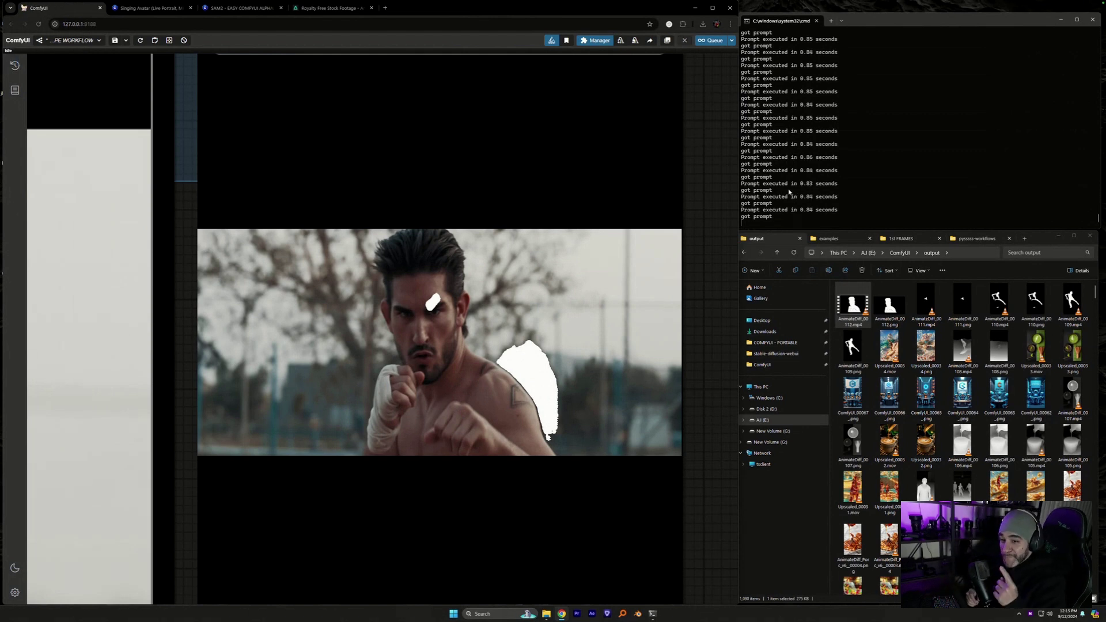
pyautogui.scroll(-3, 270, 464)
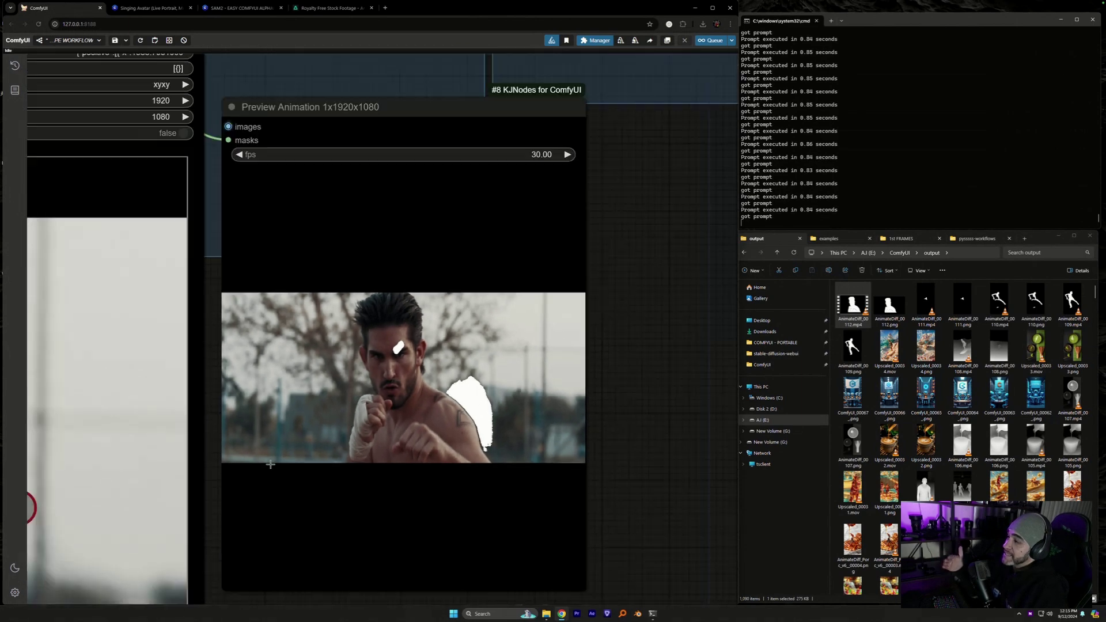
pyautogui.scroll(-2, 271, 465)
pyautogui.scroll(5, 116, 501)
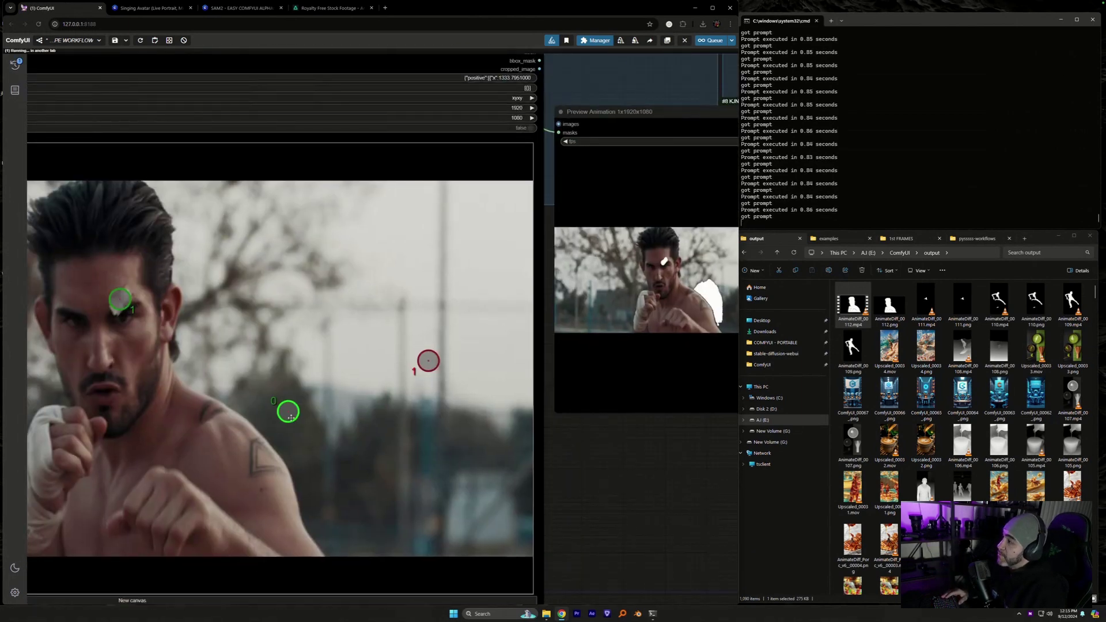
pyautogui.moveTo(291, 414); pyautogui.dragTo(370, 497)
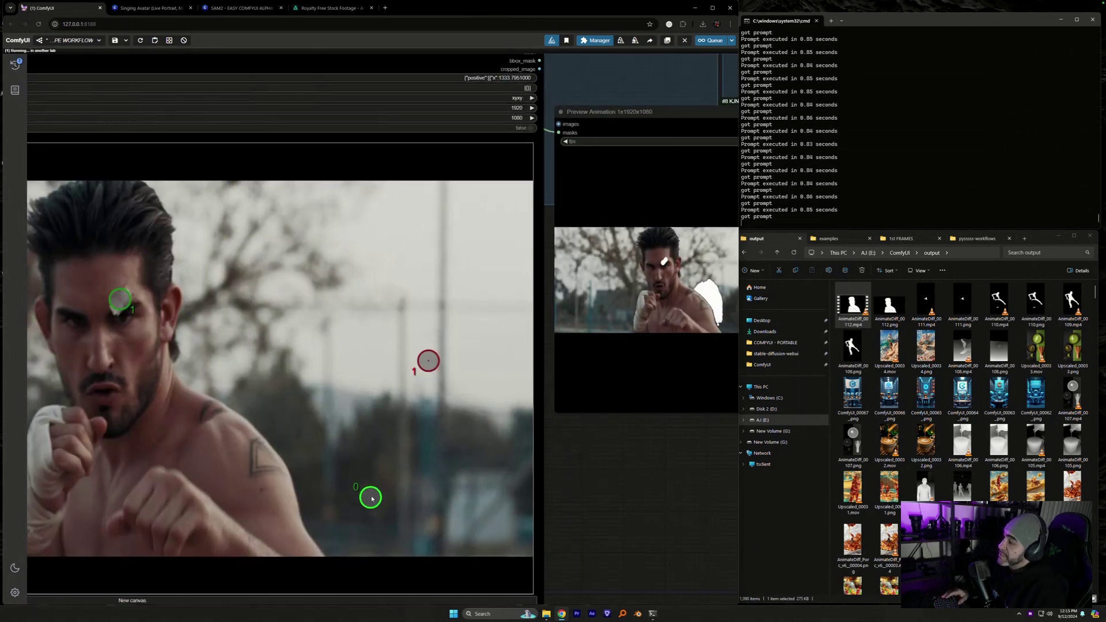
pyautogui.scroll(5, 613, 464)
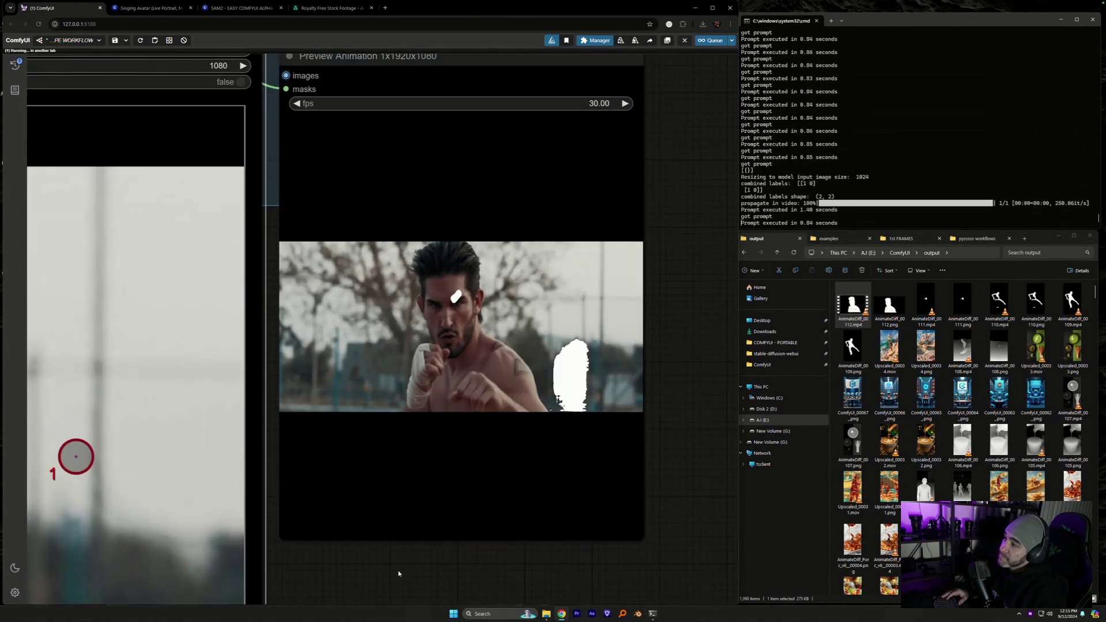
pyautogui.scroll(5, 615, 448)
pyautogui.scroll(-5, 613, 449)
# - Move the green forehead point up onto the athlete's hair and check the mask in the one-frame preview
pyautogui.keyDown('shift'); pyautogui.click(231, 340); pyautogui.keyUp('shift')
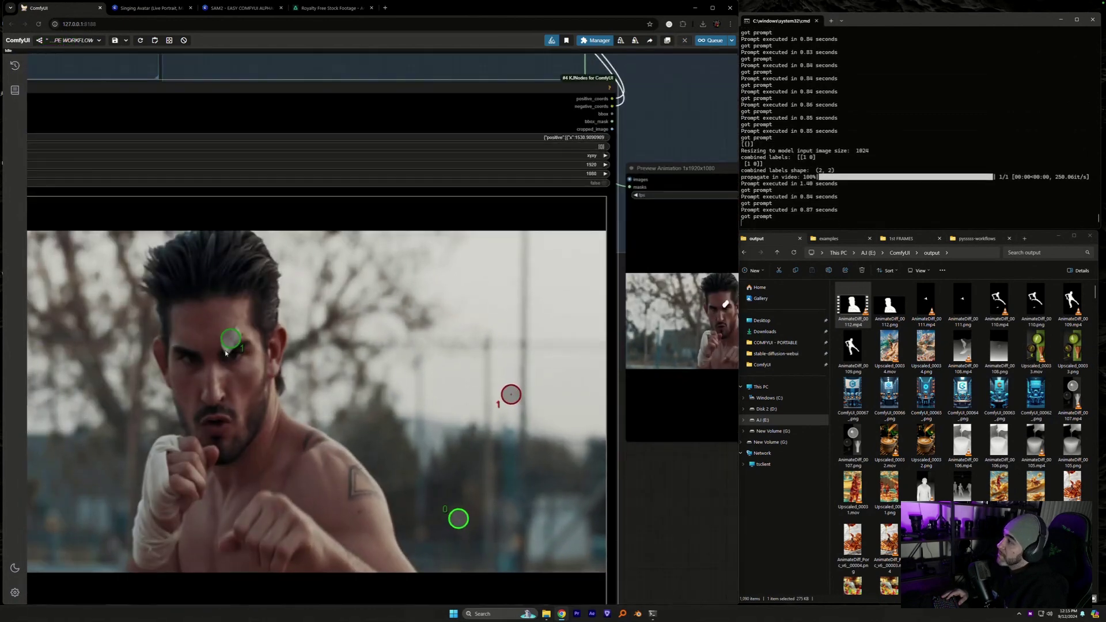
pyautogui.moveTo(229, 340); pyautogui.dragTo(206, 260)
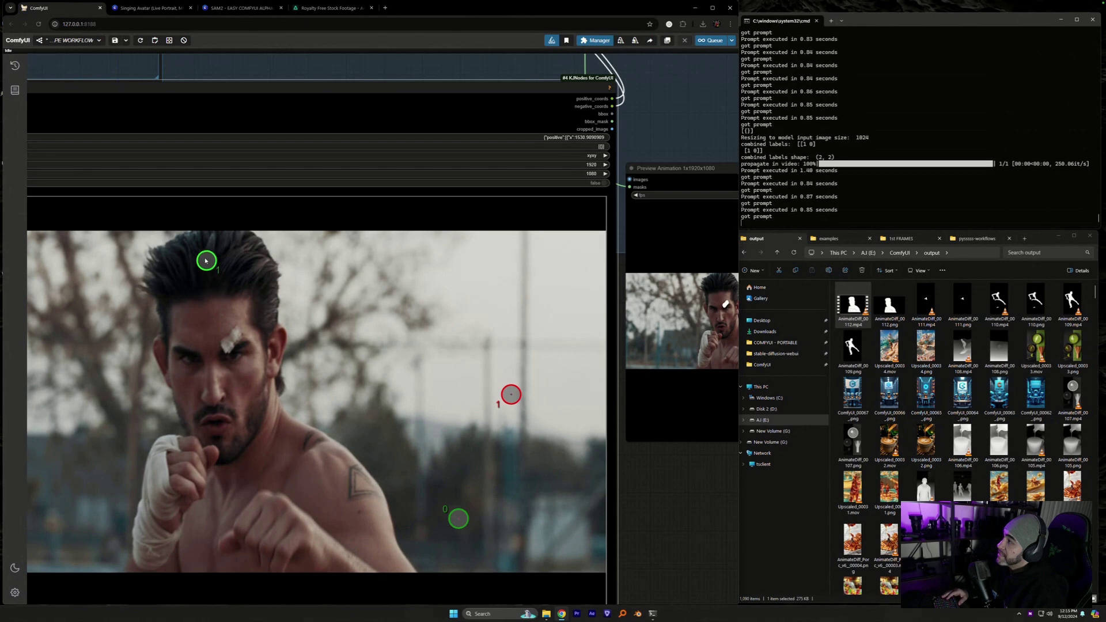
pyautogui.scroll(4, 668, 481)
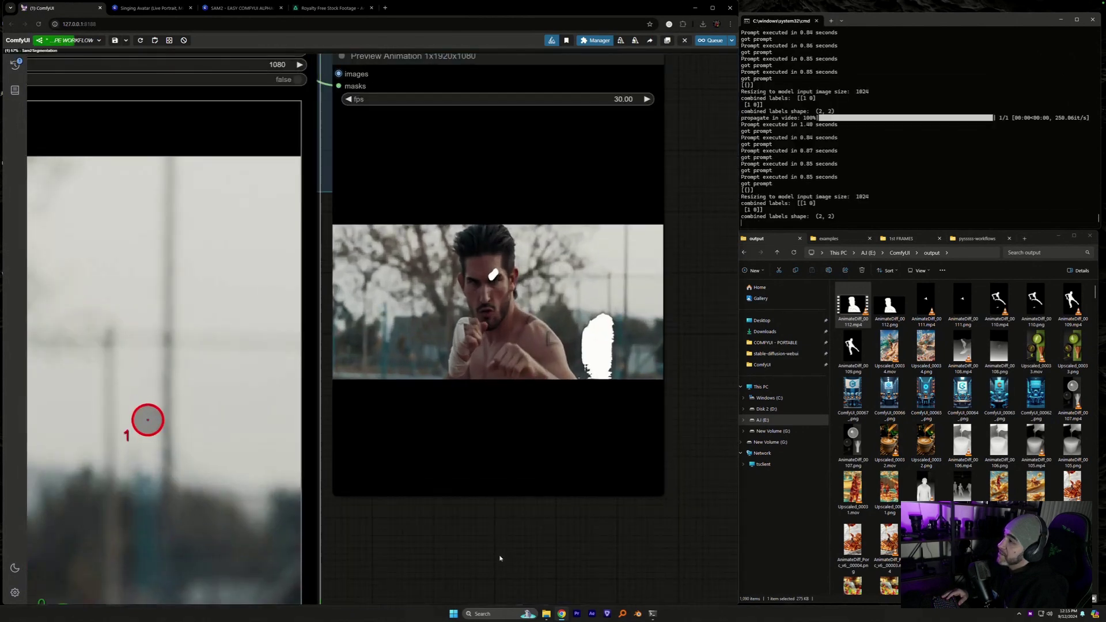
pyautogui.moveTo(500, 559); pyautogui.dragTo(504, 588)
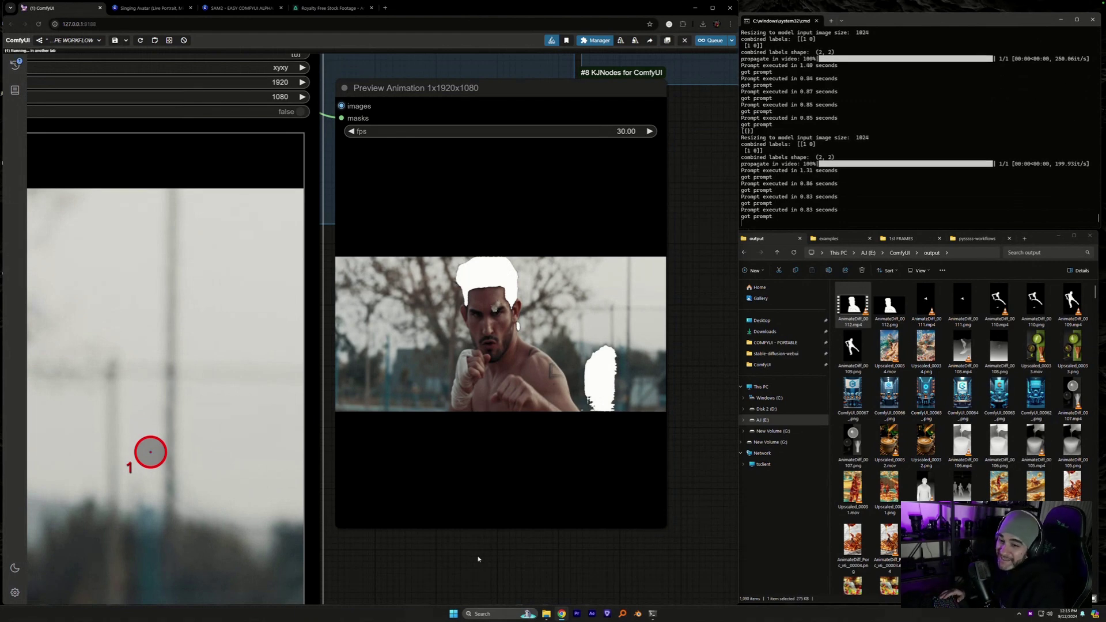
# - Stop the continuous run and set Auto Queue to Disabled
pyautogui.scroll(-8, 478, 559)
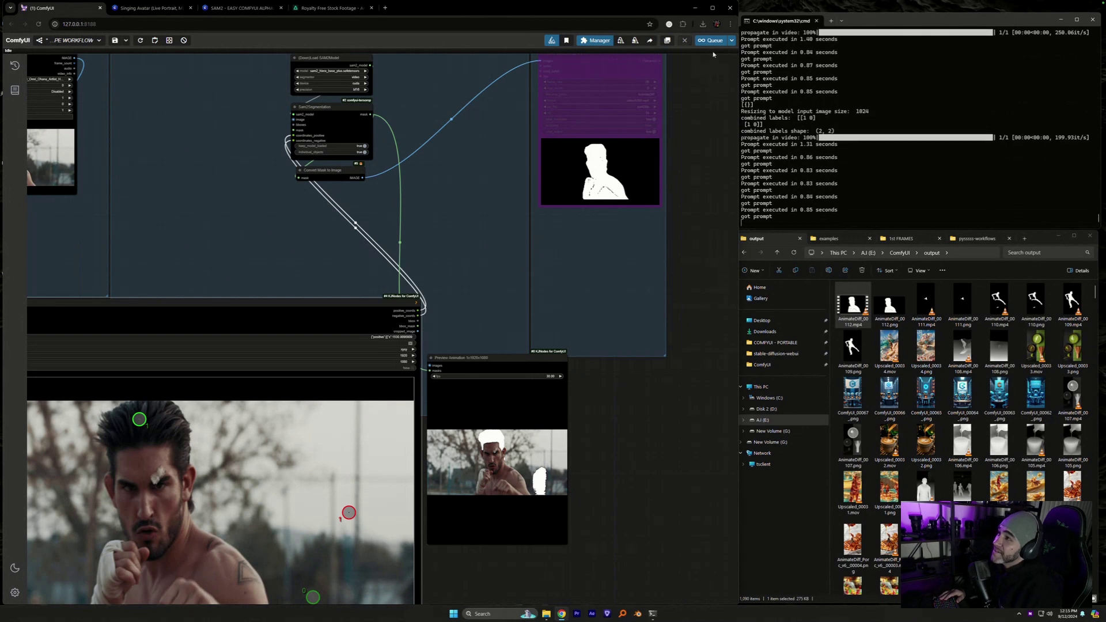
pyautogui.click(685, 40)
pyautogui.click(731, 40)
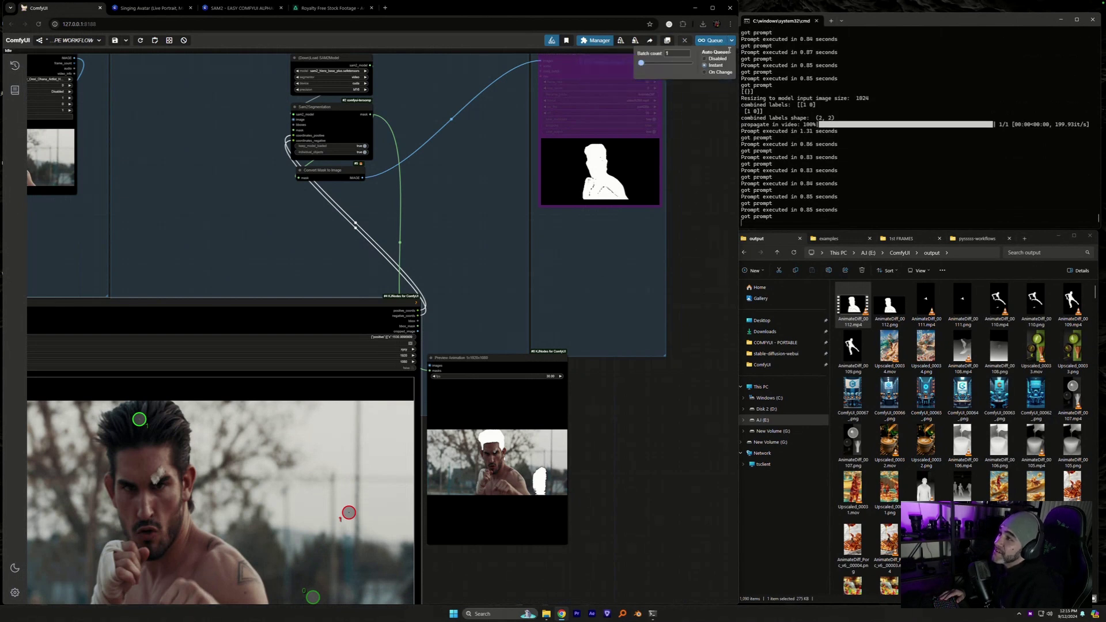
pyautogui.click(713, 115)
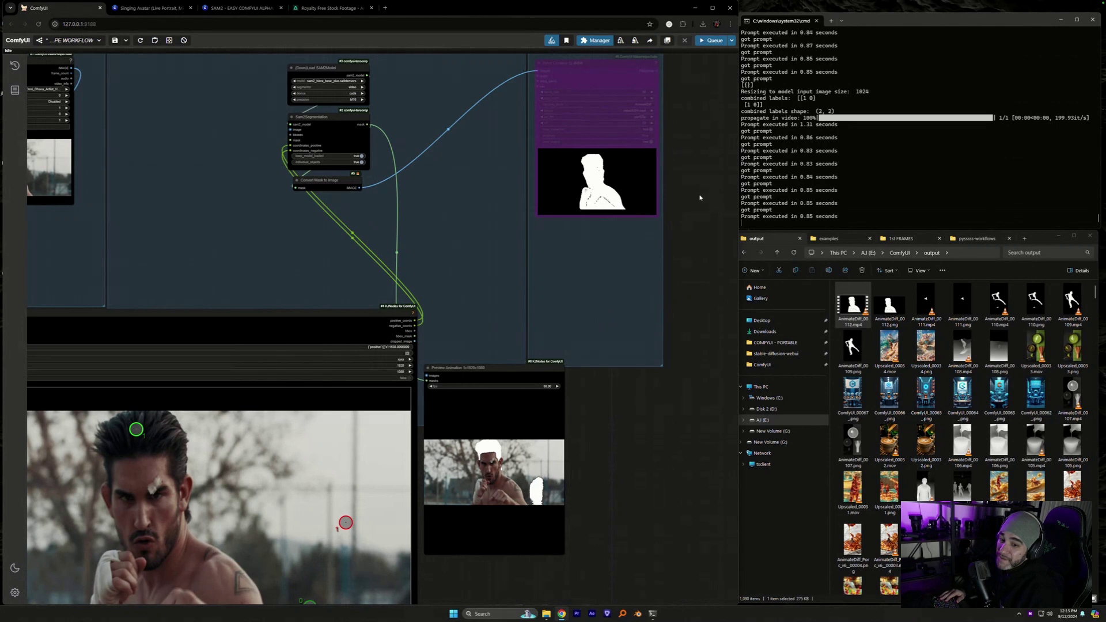
# - Re-enable the bypassed video output node in the output group, keeping the Preview Animation node active
pyautogui.moveTo(700, 198); pyautogui.dragTo(631, 292)
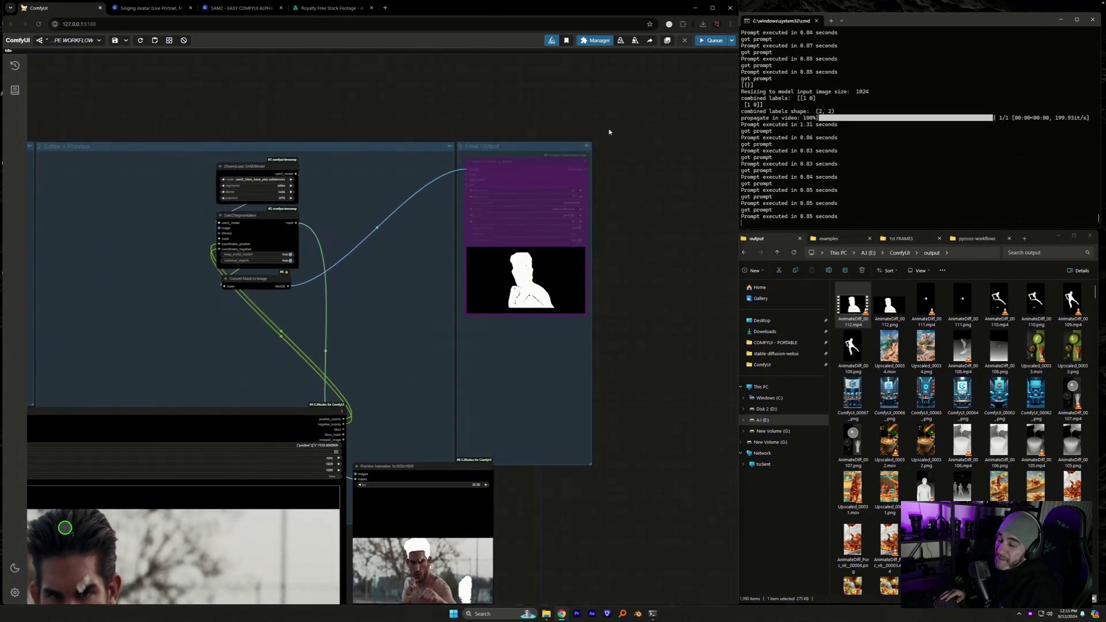
pyautogui.hotkey('ctrl', 'b')
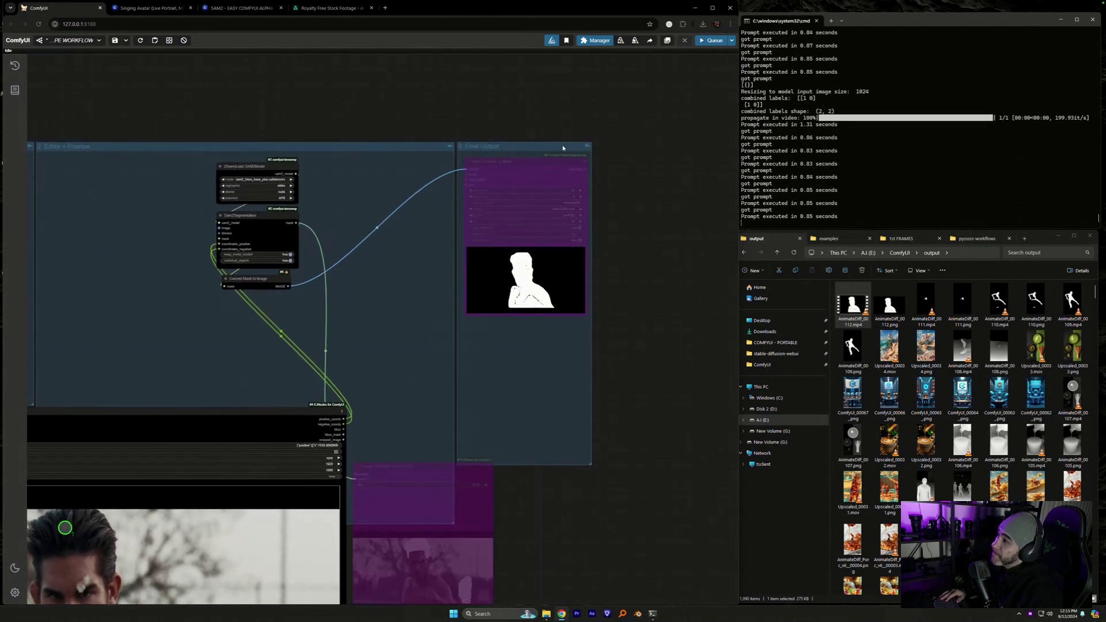
pyautogui.hotkey('ctrl', 'b')
# - Load the 256422 ballet dancer clip from the SAM2 TUTORIAL folder into the Load Video node
pyautogui.moveTo(193, 438); pyautogui.dragTo(461, 314)
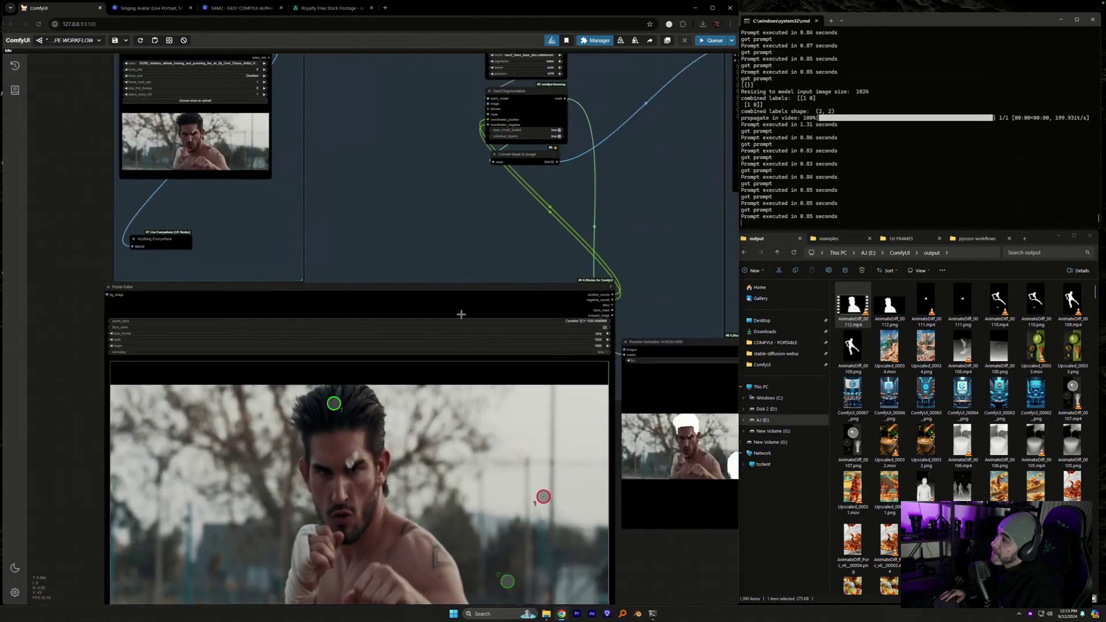
pyautogui.moveTo(234, 206); pyautogui.dragTo(369, 261)
pyautogui.scroll(6, 413, 186)
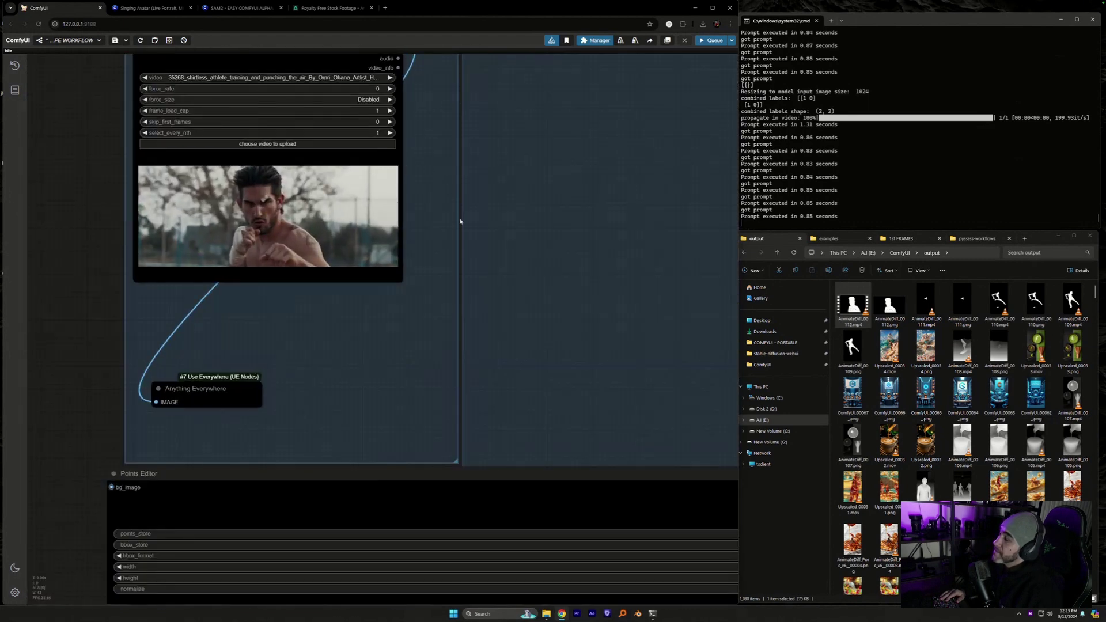
pyautogui.moveTo(278, 168); pyautogui.dragTo(332, 299)
pyautogui.click(315, 263)
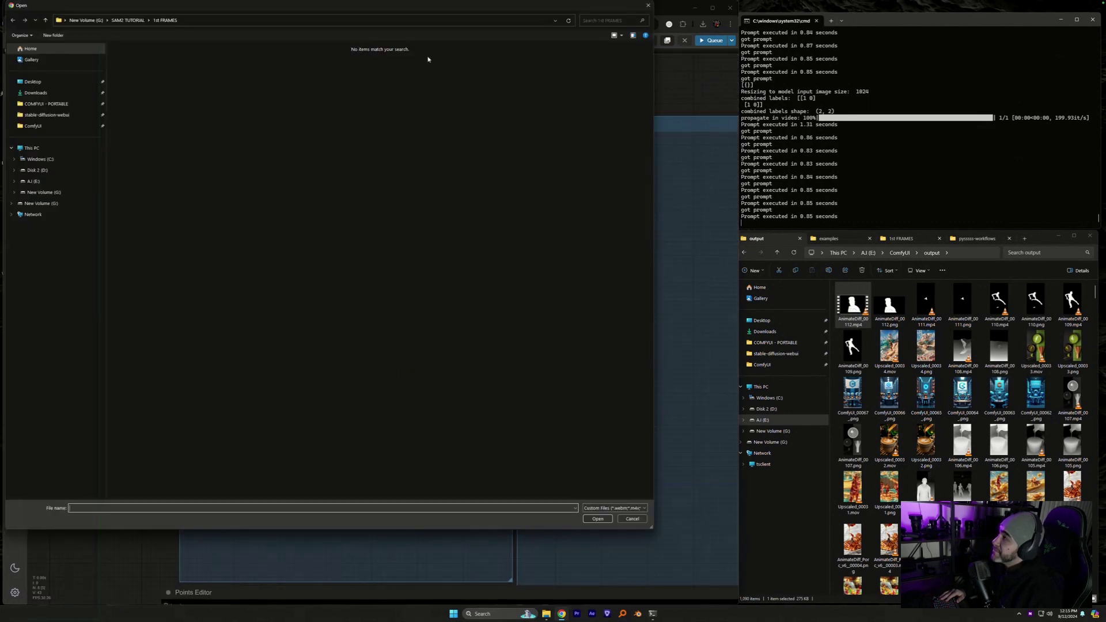
pyautogui.click(128, 21)
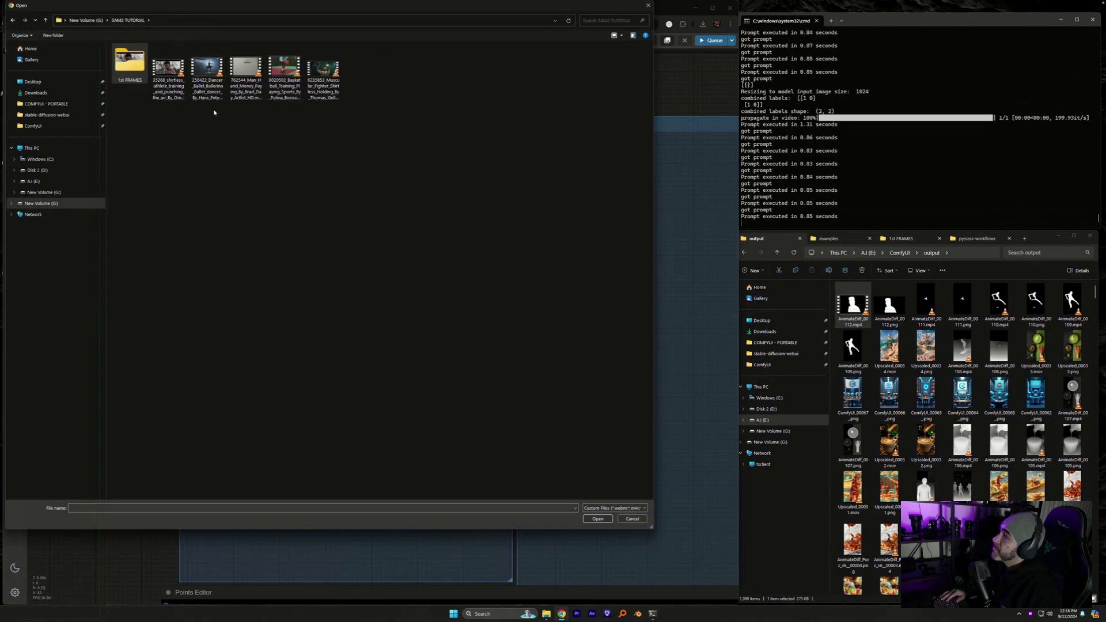
pyautogui.doubleClick(207, 69)
# - Clear the athlete image from the Points Editor
pyautogui.scroll(-5, 472, 311)
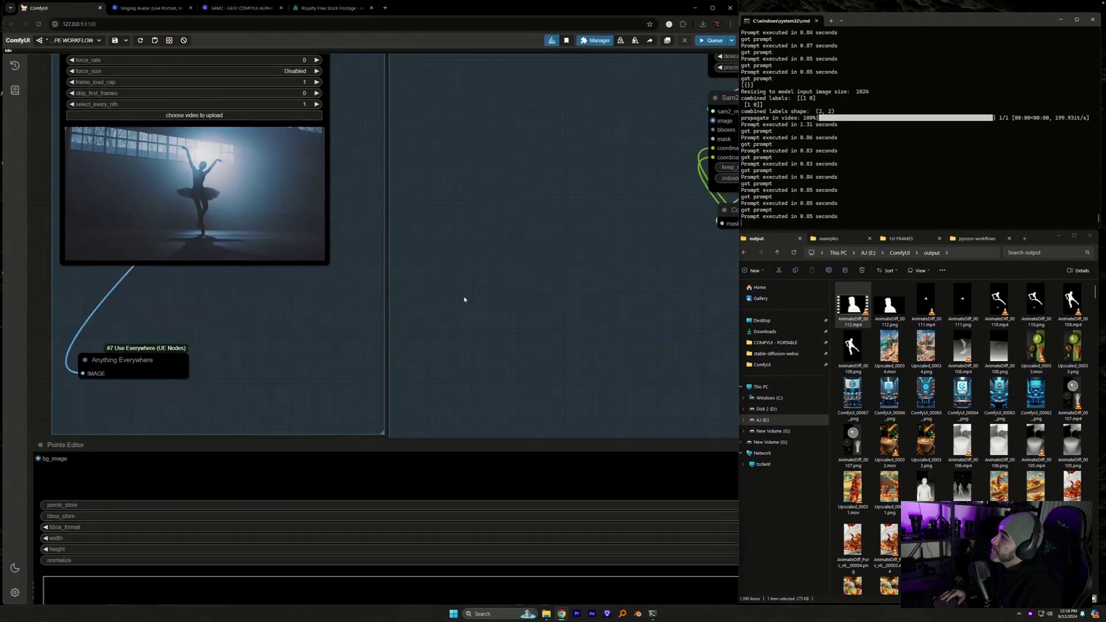
pyautogui.moveTo(534, 342); pyautogui.dragTo(465, 237)
pyautogui.rightClick(413, 472)
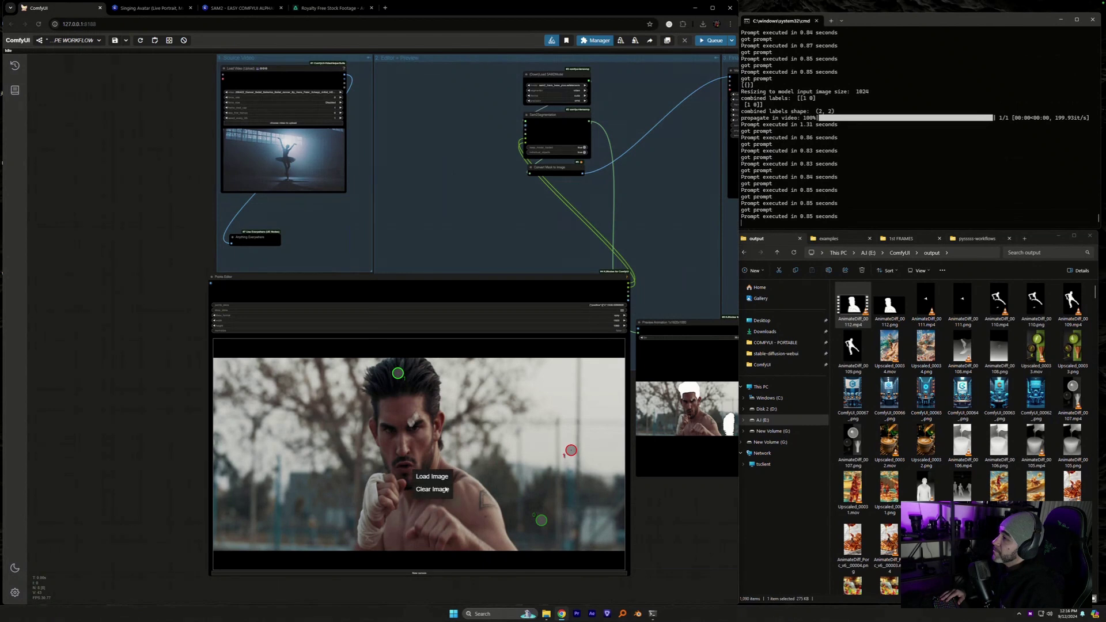
pyautogui.click(438, 490)
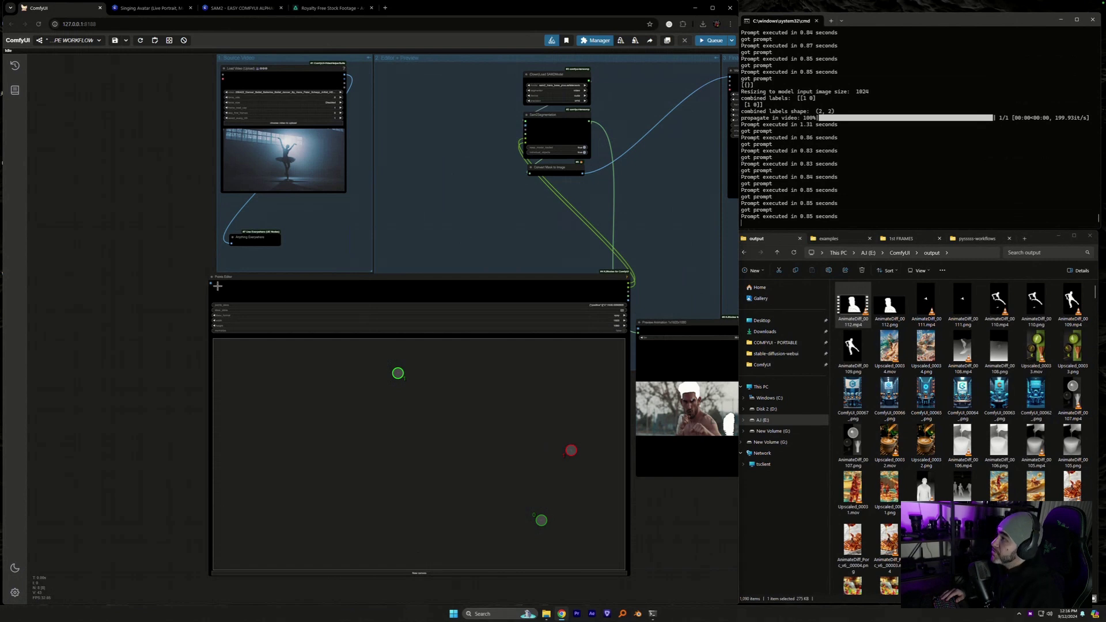
# - Reset the Points Editor's leftover points by starting a new canvas
pyautogui.scroll(3, 180, 286)
pyautogui.moveTo(175, 346); pyautogui.dragTo(6, 254)
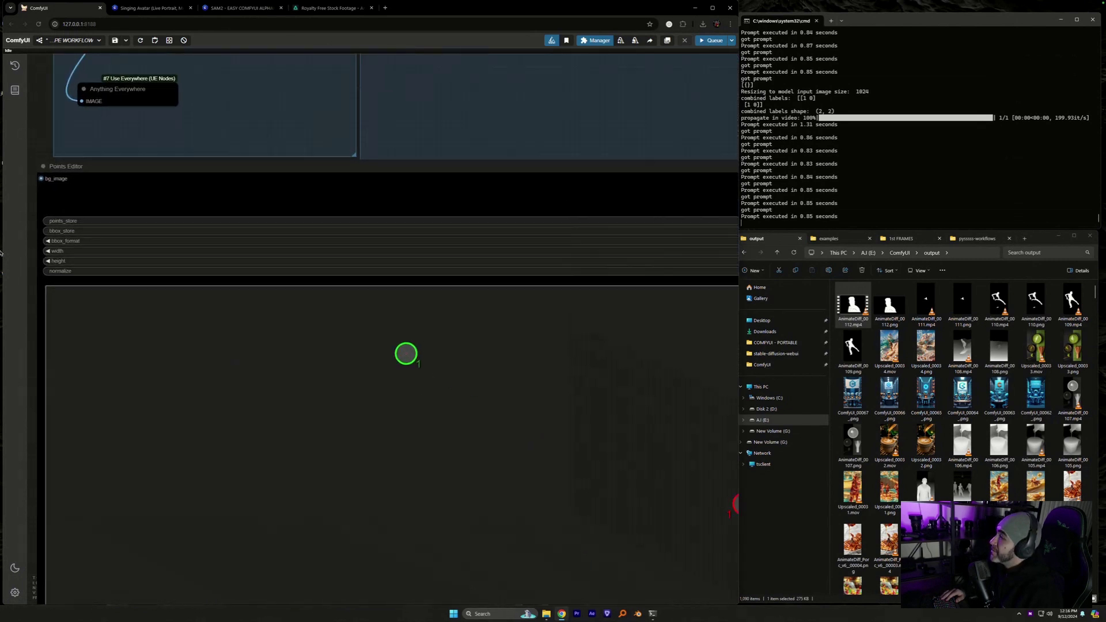
pyautogui.moveTo(494, 141); pyautogui.dragTo(336, 17)
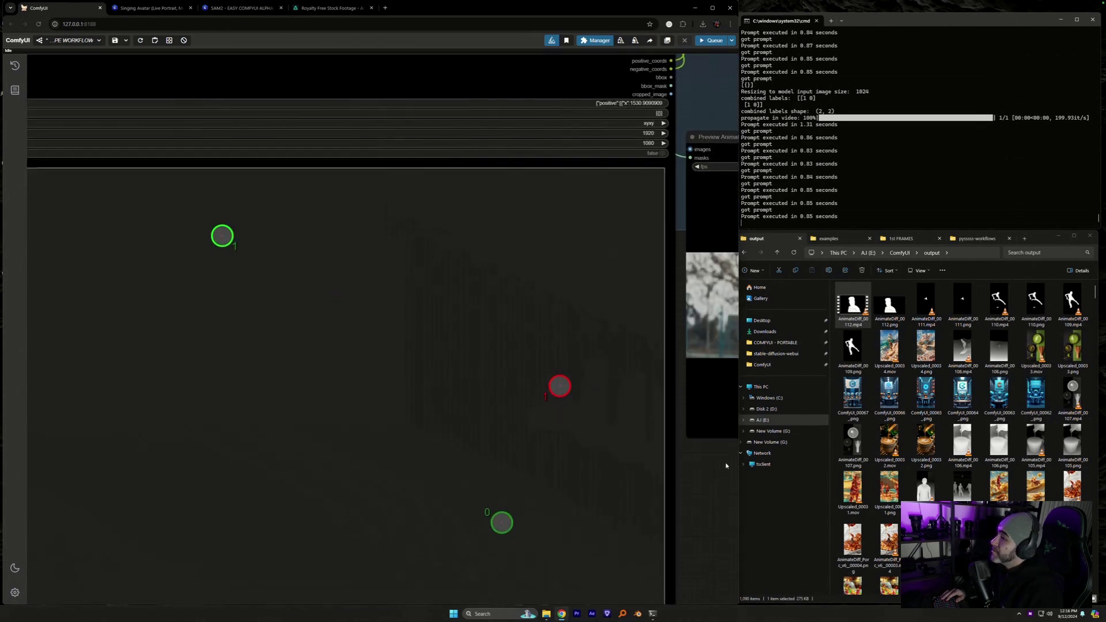
pyautogui.moveTo(263, 600); pyautogui.dragTo(289, 450)
pyautogui.scroll(3, 403, 450)
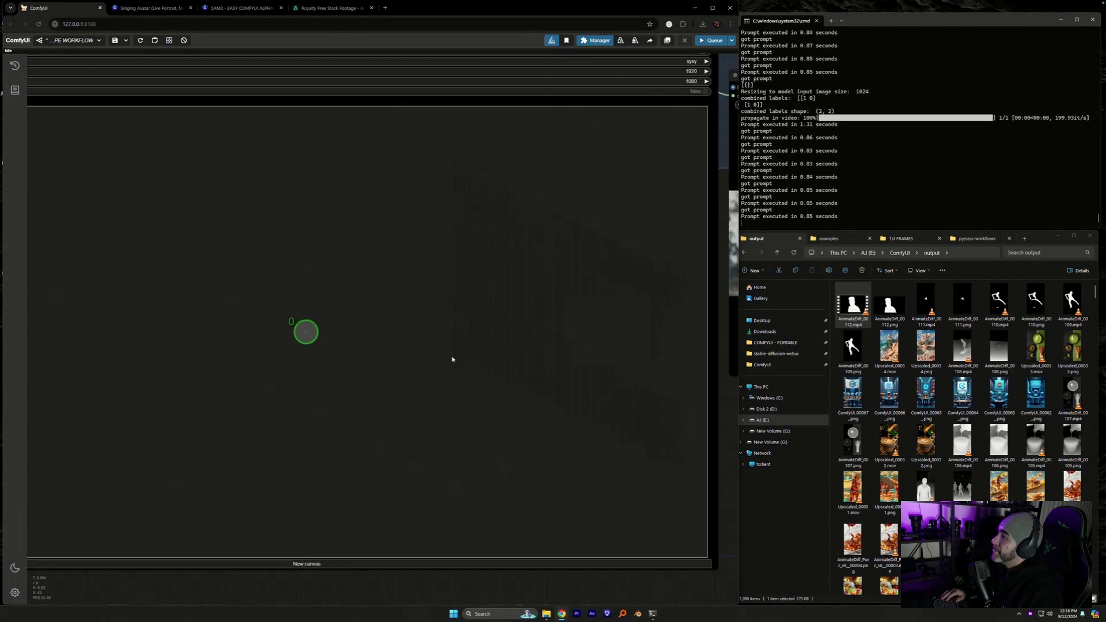
pyautogui.scroll(-3, 726, 482)
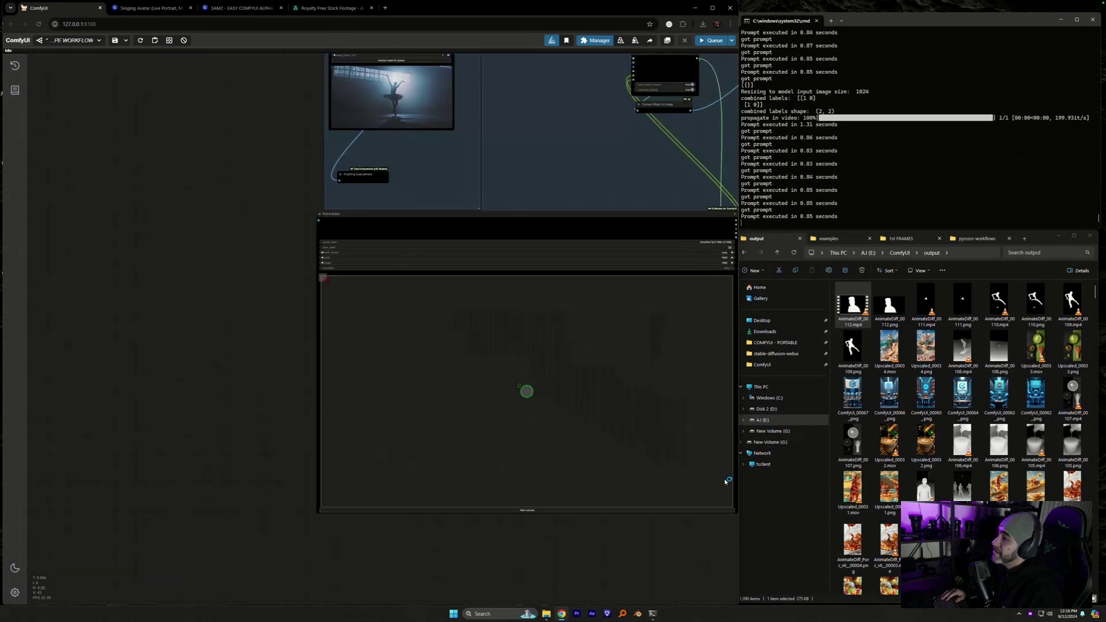
pyautogui.moveTo(548, 562); pyautogui.dragTo(498, 578)
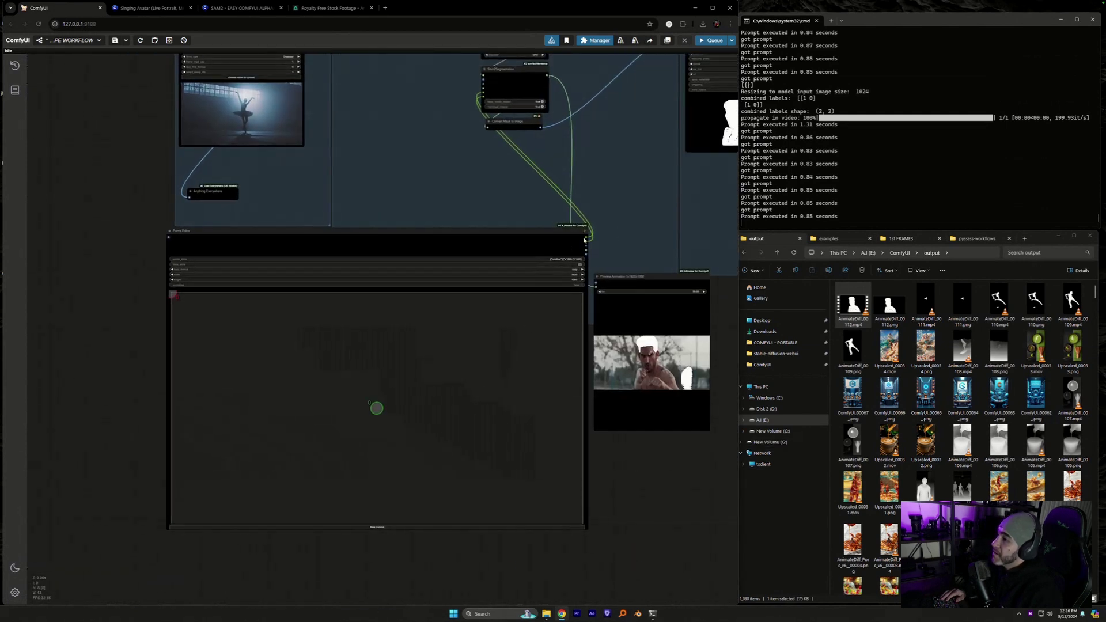
pyautogui.hscroll(2, 583, 333)
# - Switch to File Explorer, go to the SAM2 TUTORIAL folder and open the 256422 ballet dancer clip in VLC
pyautogui.click(974, 238)
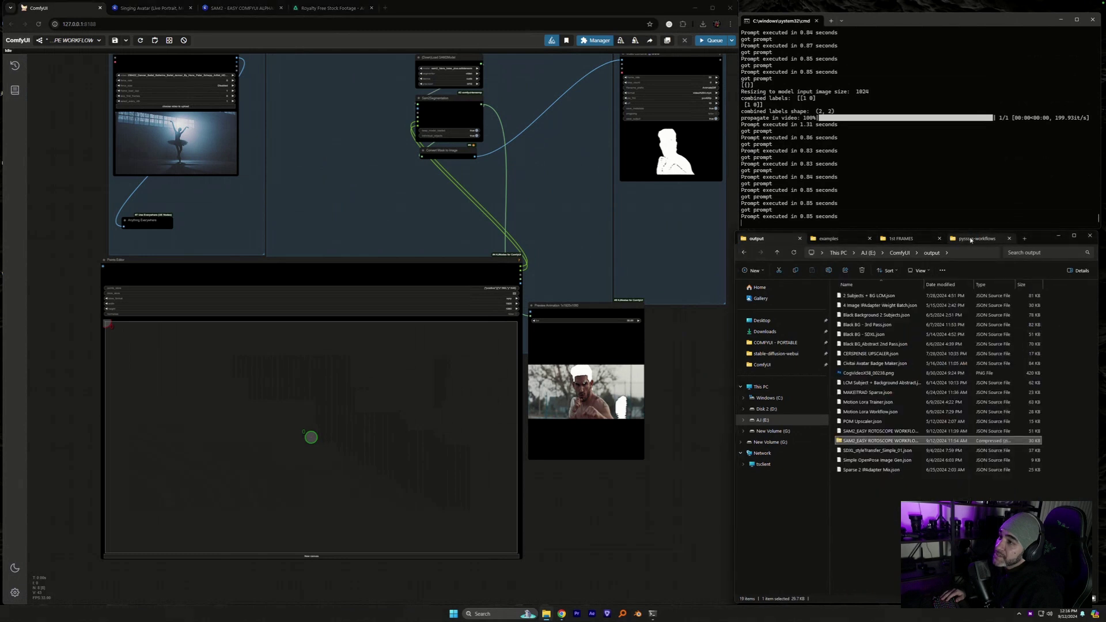
pyautogui.click(902, 239)
pyautogui.click(847, 241)
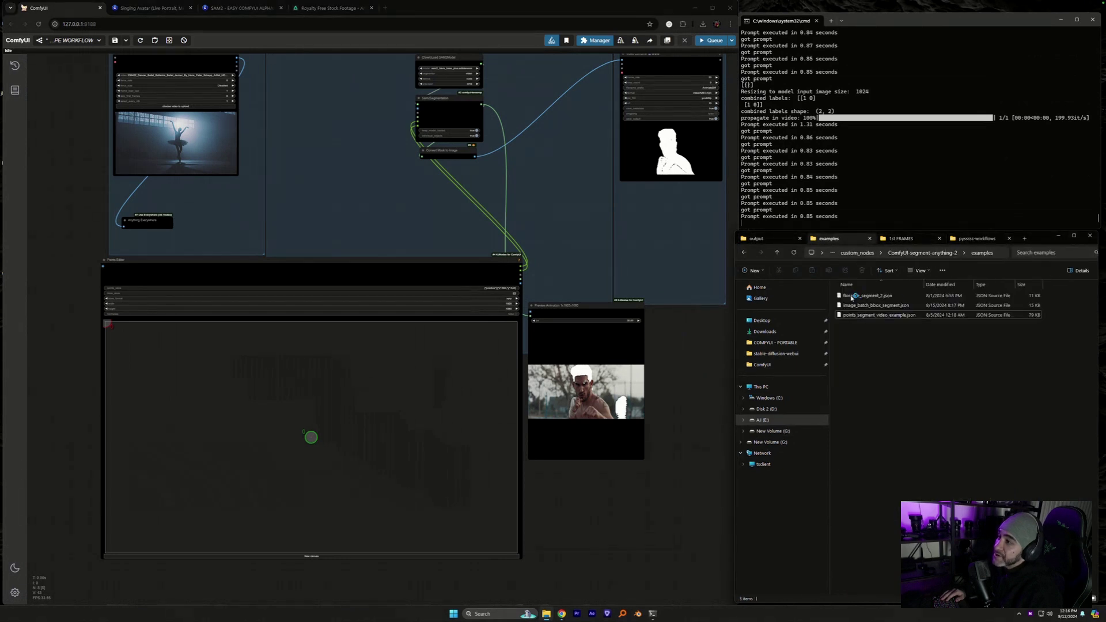
pyautogui.click(910, 238)
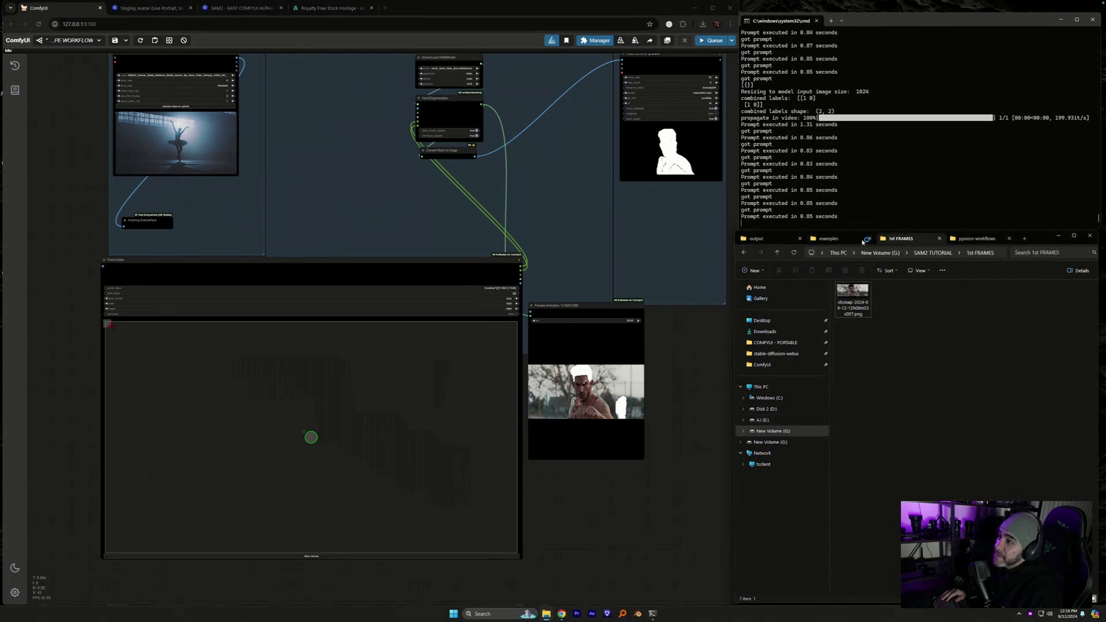
pyautogui.click(744, 253)
pyautogui.doubleClick(924, 312)
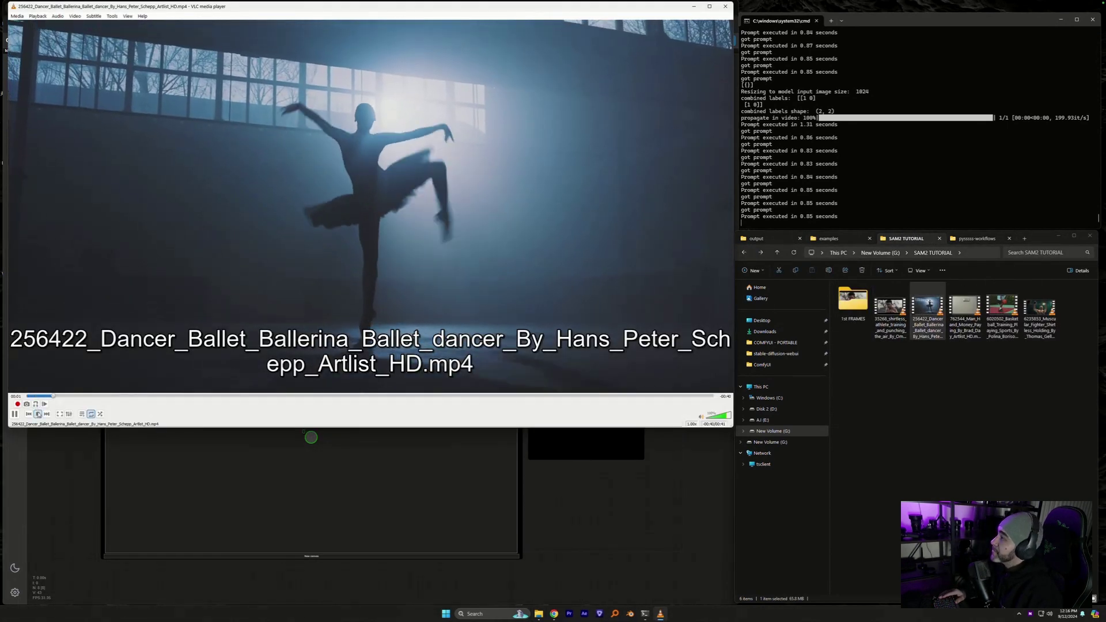
# - Reopen the ballet dancer clip in VLC and save a snapshot of its first frame
pyautogui.click(38, 414)
pyautogui.click(557, 7)
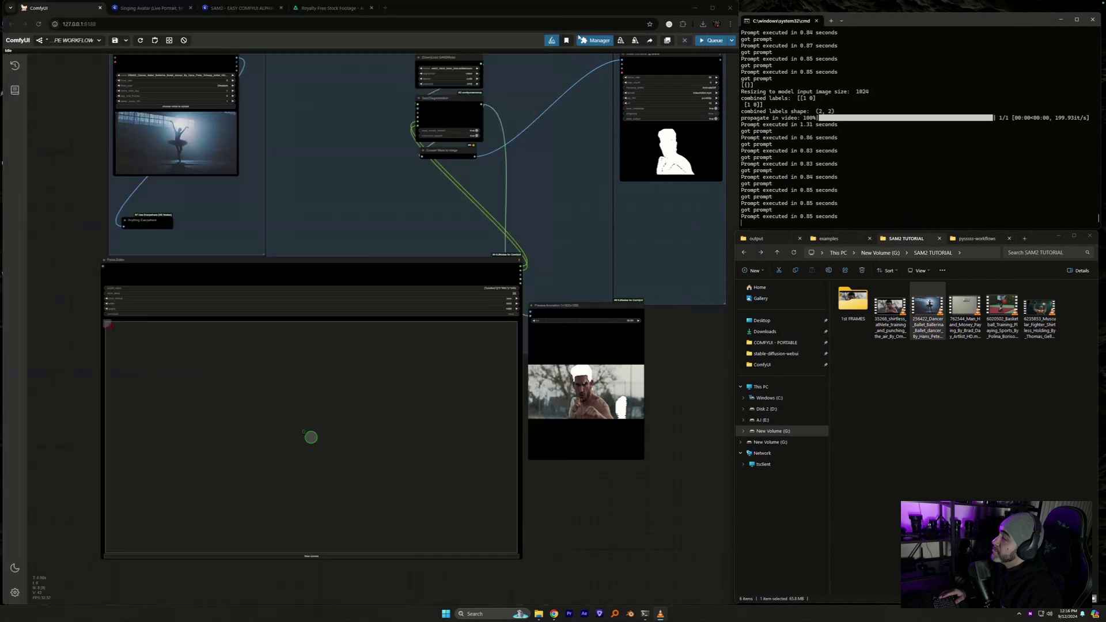
pyautogui.doubleClick(929, 305)
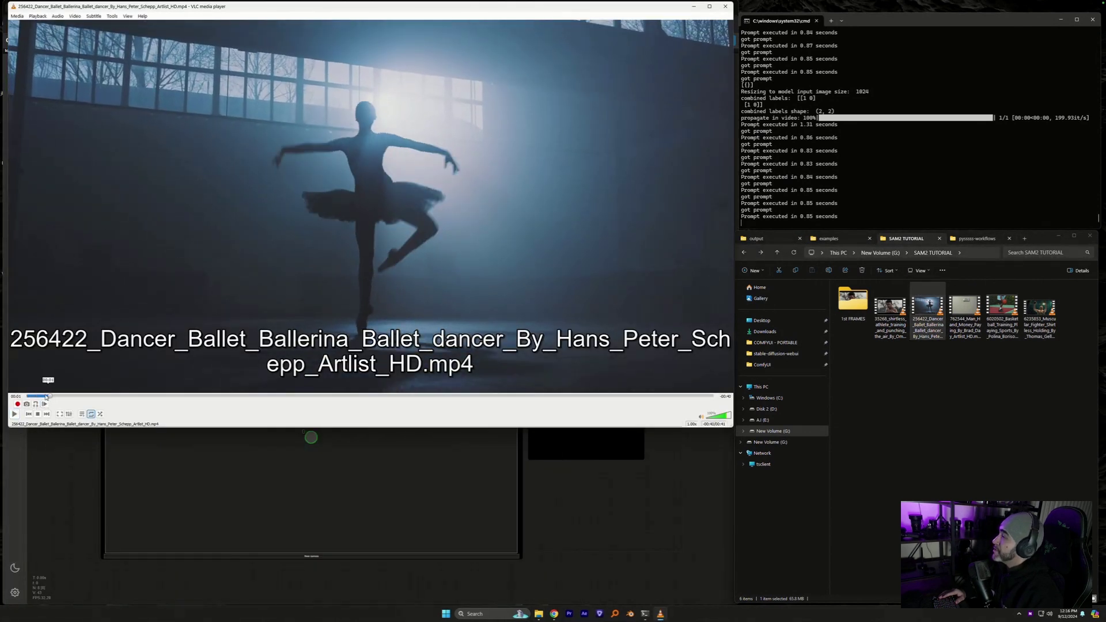
pyautogui.moveTo(47, 396); pyautogui.dragTo(26, 396)
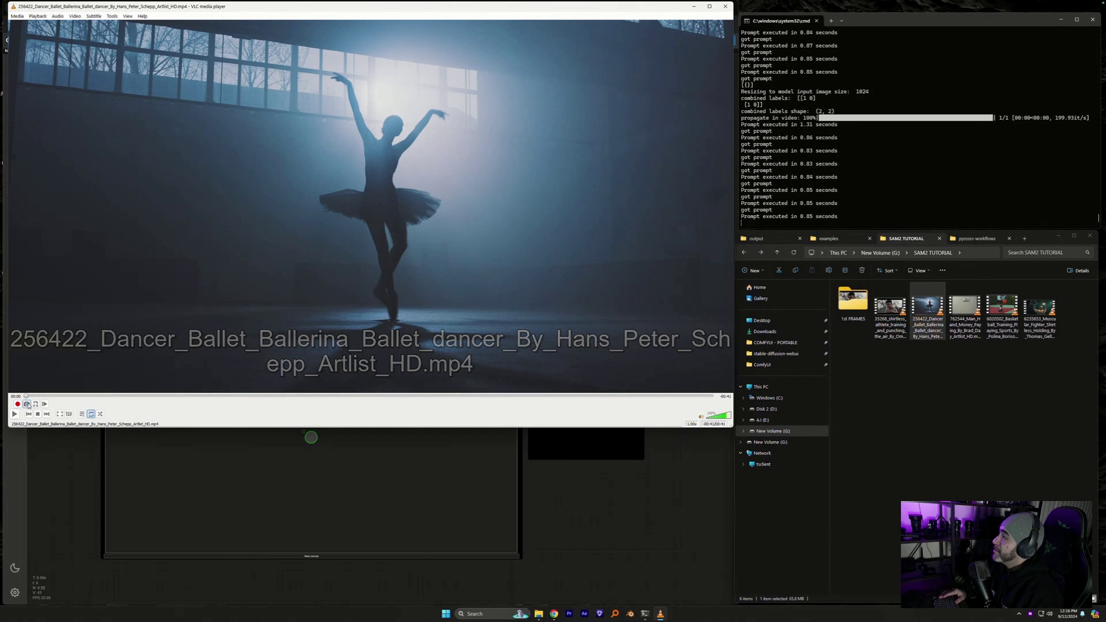
pyautogui.click(26, 404)
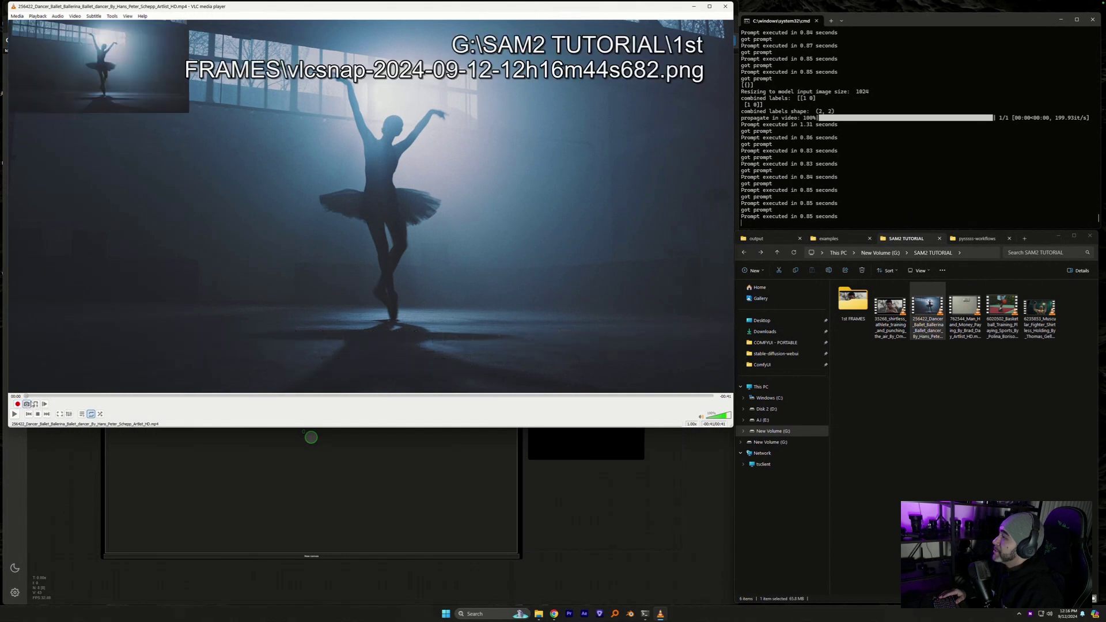
pyautogui.click(726, 7)
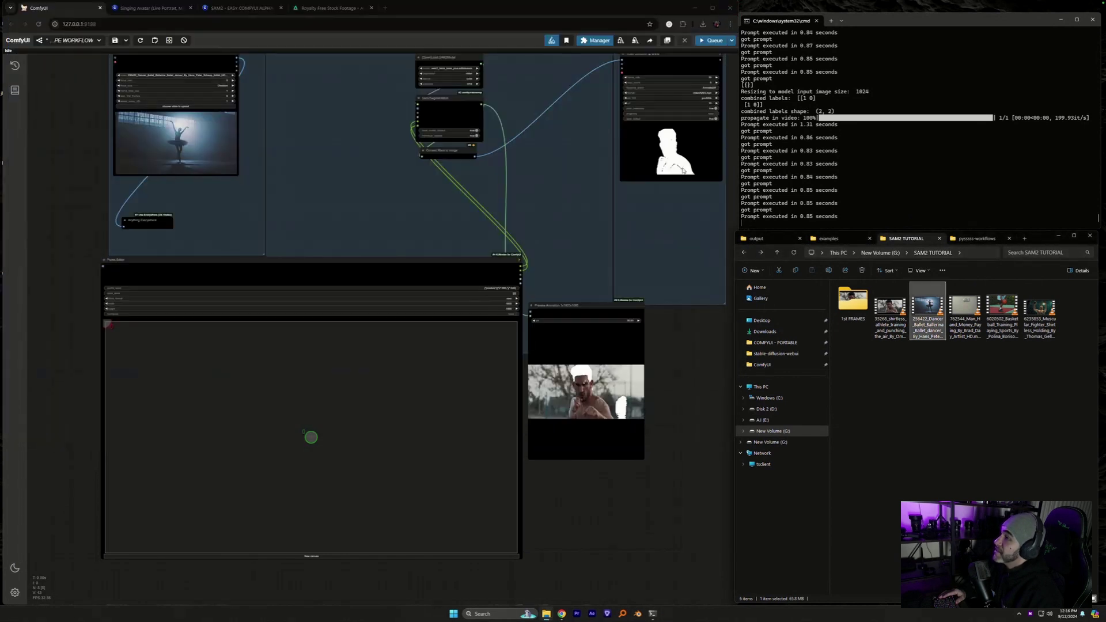
pyautogui.rightClick(312, 483)
pyautogui.click(327, 484)
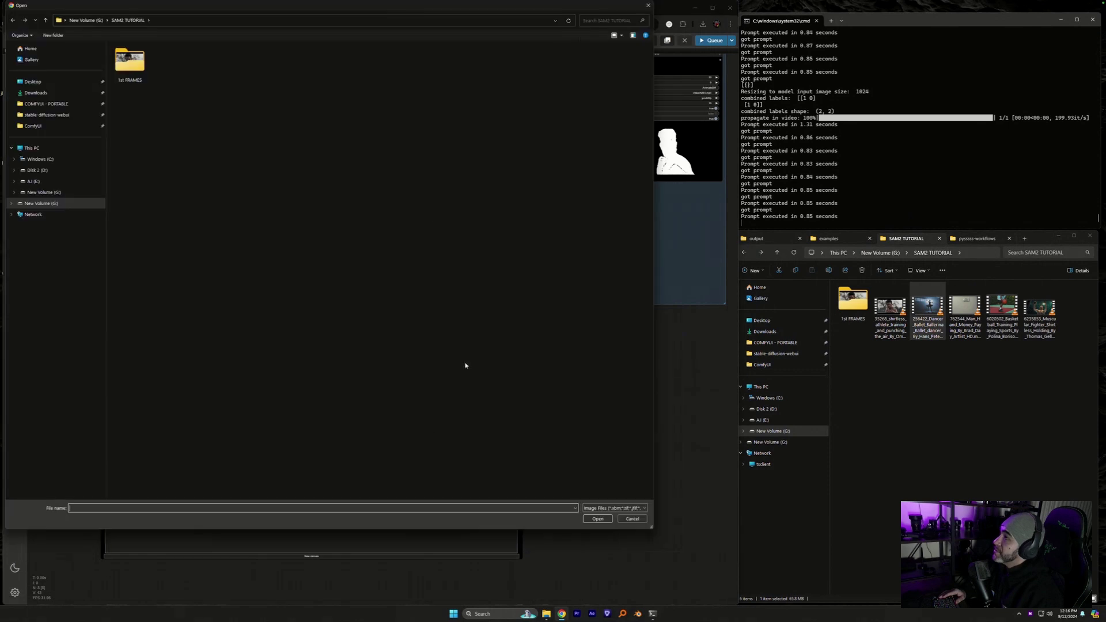
pyautogui.doubleClick(145, 56)
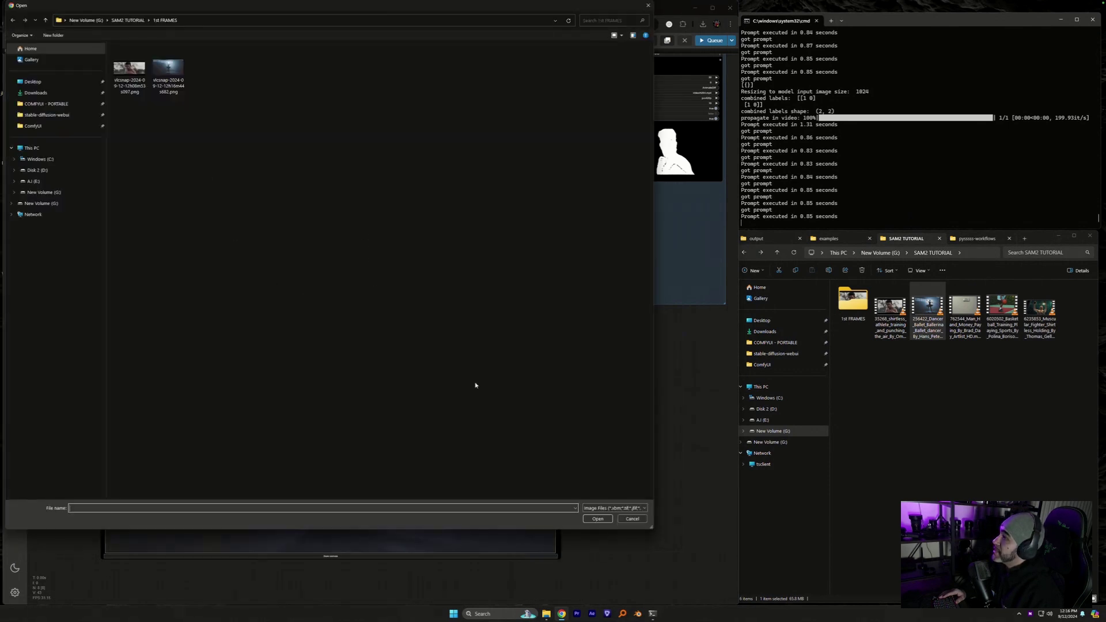
pyautogui.doubleClick(169, 67)
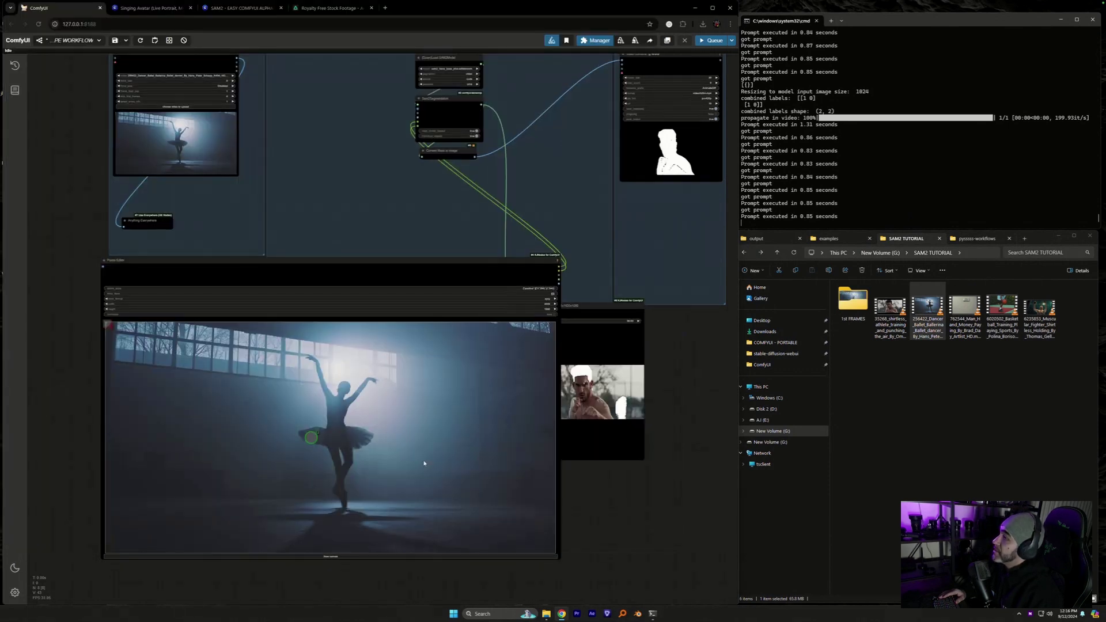
pyautogui.moveTo(339, 413); pyautogui.dragTo(338, 408)
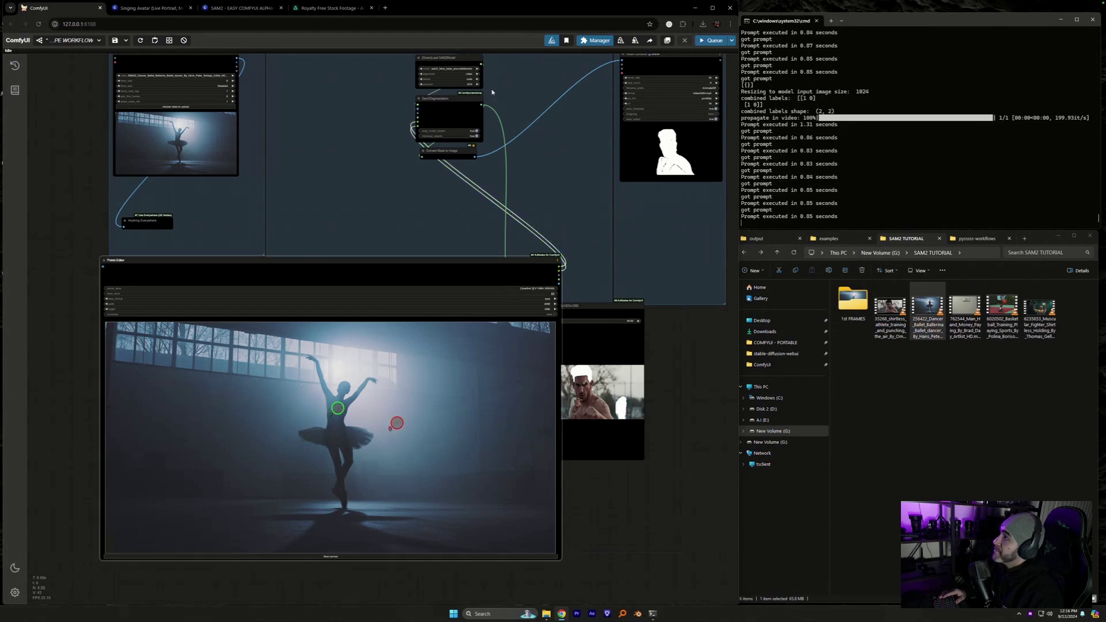
# - Set individual_objects to false on the Sam2Segmentation node
pyautogui.moveTo(492, 92); pyautogui.dragTo(494, 209)
pyautogui.scroll(5, 496, 209)
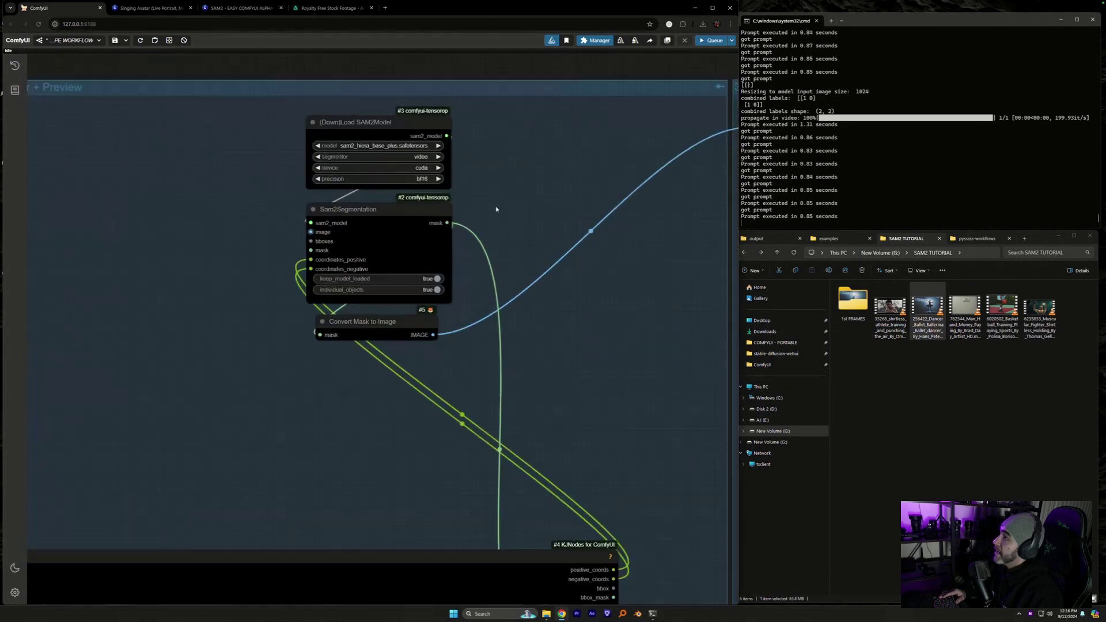
pyautogui.click(436, 290)
# - Set the frame_load_cap of the Load Video node to 50
pyautogui.moveTo(47, 425); pyautogui.dragTo(439, 413)
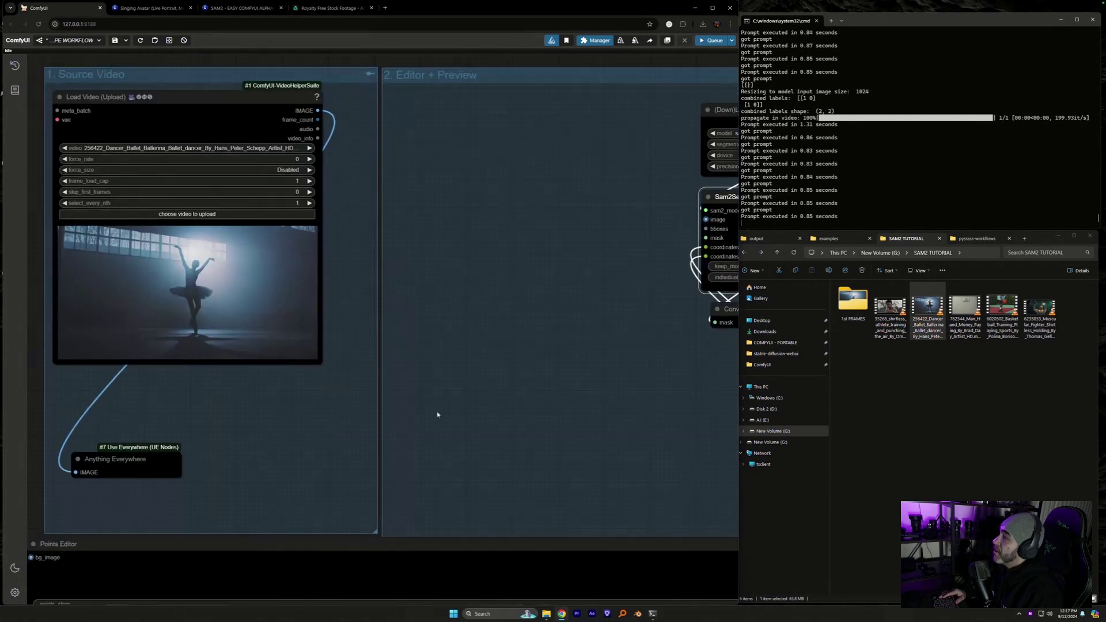
pyautogui.click(296, 192)
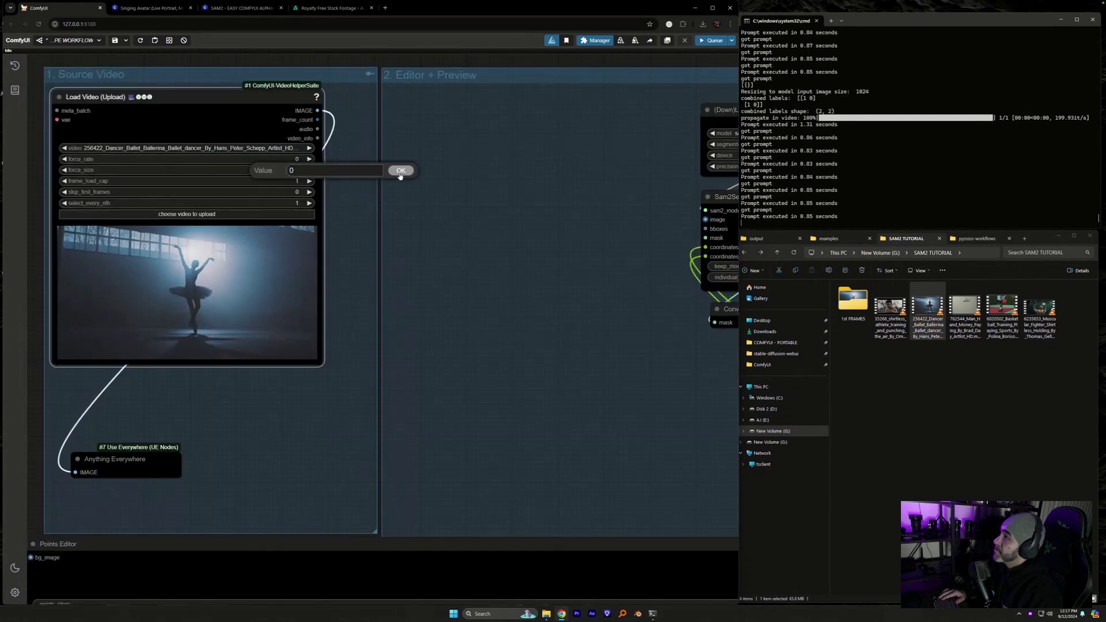
pyautogui.click(399, 171)
pyautogui.click(300, 181)
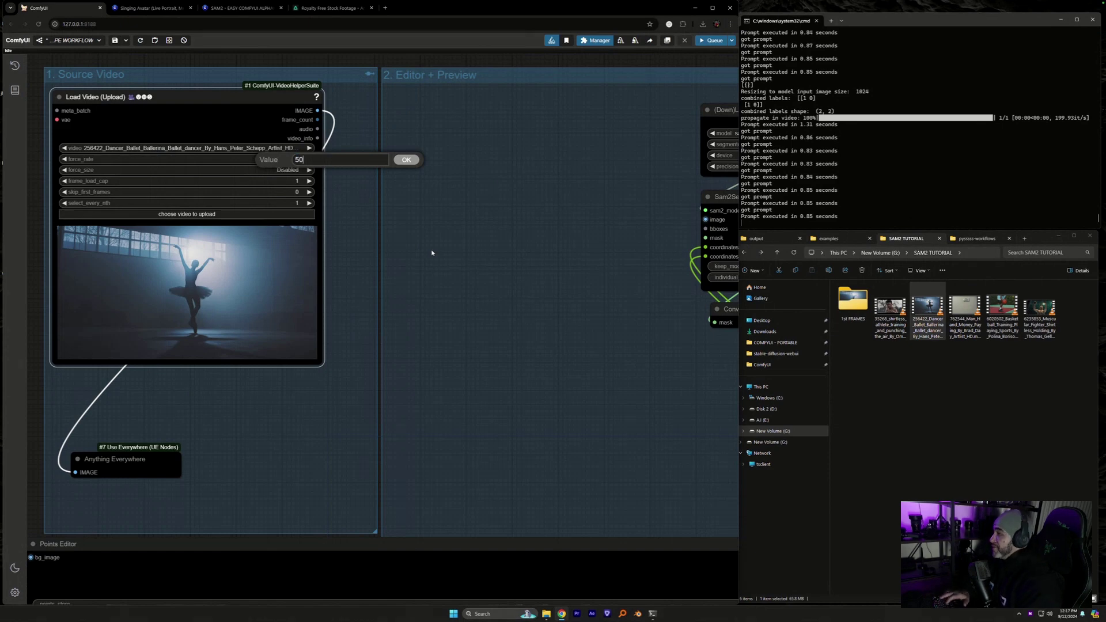
pyautogui.write('50')
pyautogui.press('Return')
# - Queue the ballet dancer workflow and move the Preview Animation node clear of the Points Editor
pyautogui.scroll(-5, 358, 288)
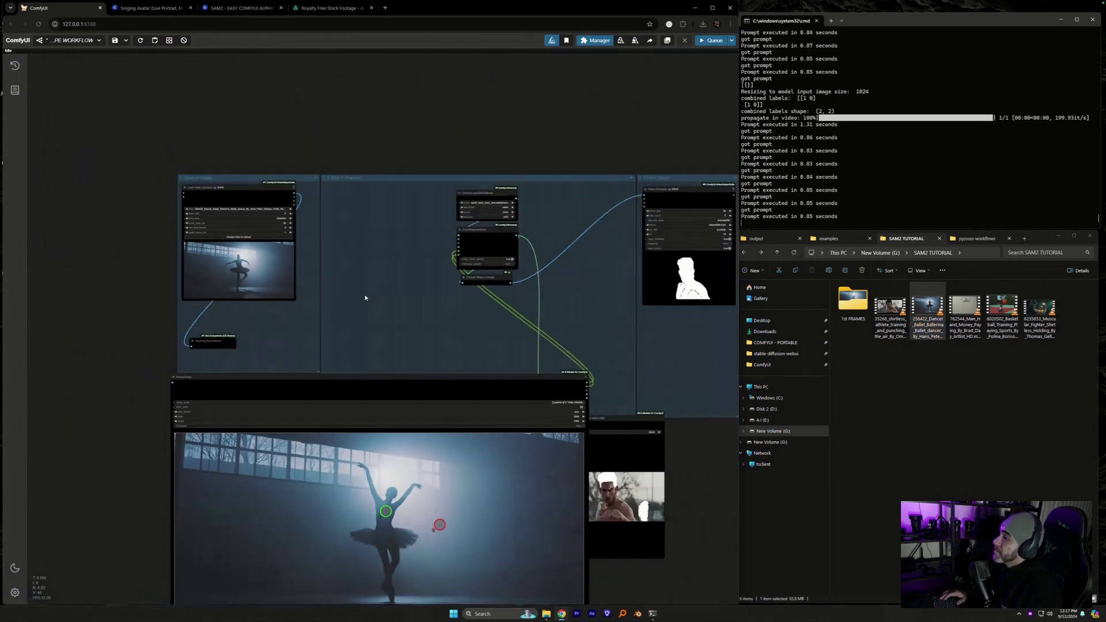
pyautogui.moveTo(365, 298); pyautogui.dragTo(231, 273)
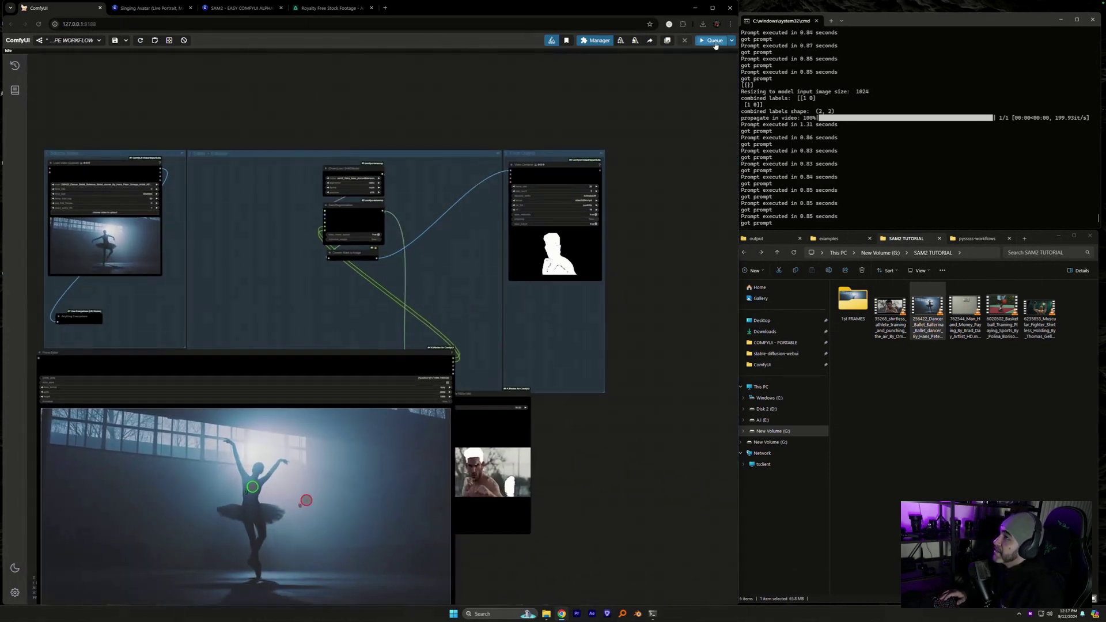
pyautogui.moveTo(487, 396); pyautogui.dragTo(534, 393)
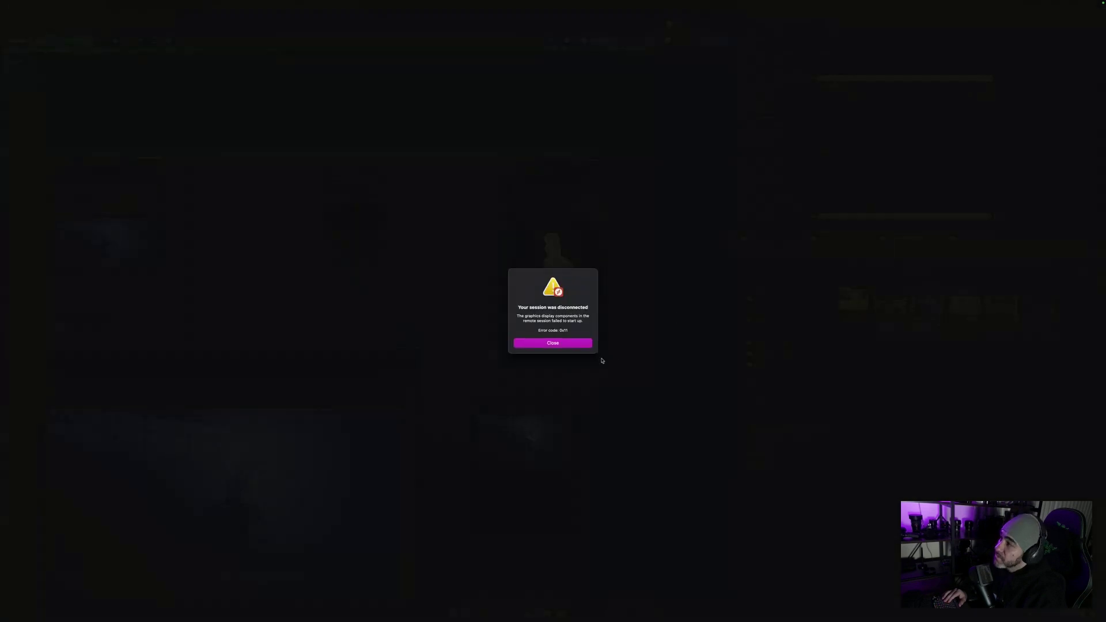
# - Reconnect to the remote PC in Microsoft Remote Desktop and restore the layout of the File Explorer, console and browser windows
pyautogui.press('Return')
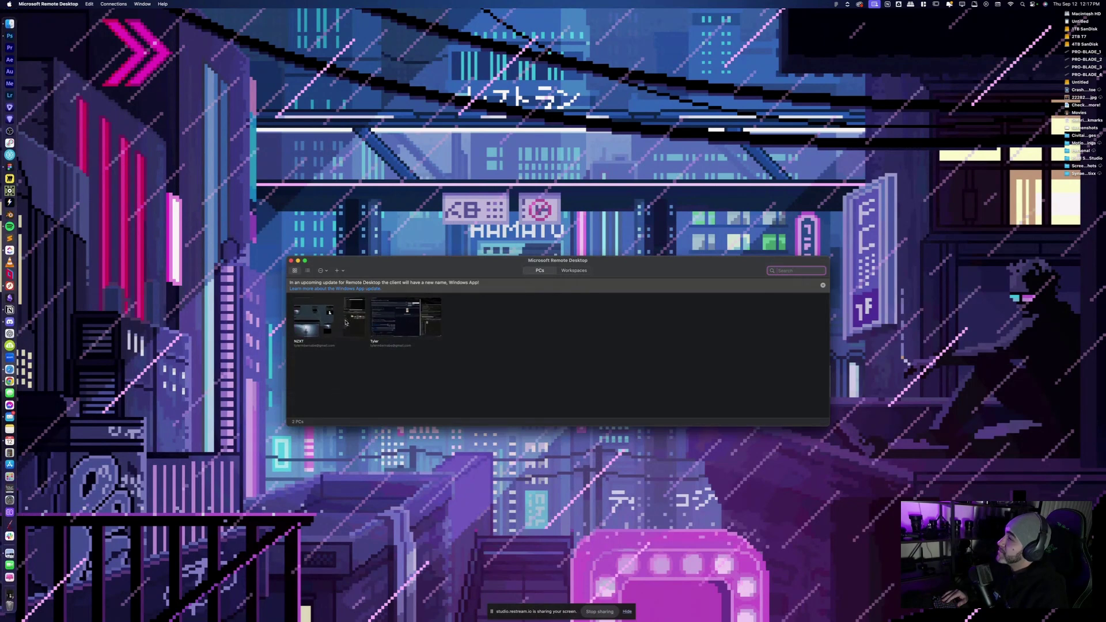
pyautogui.press('Return')
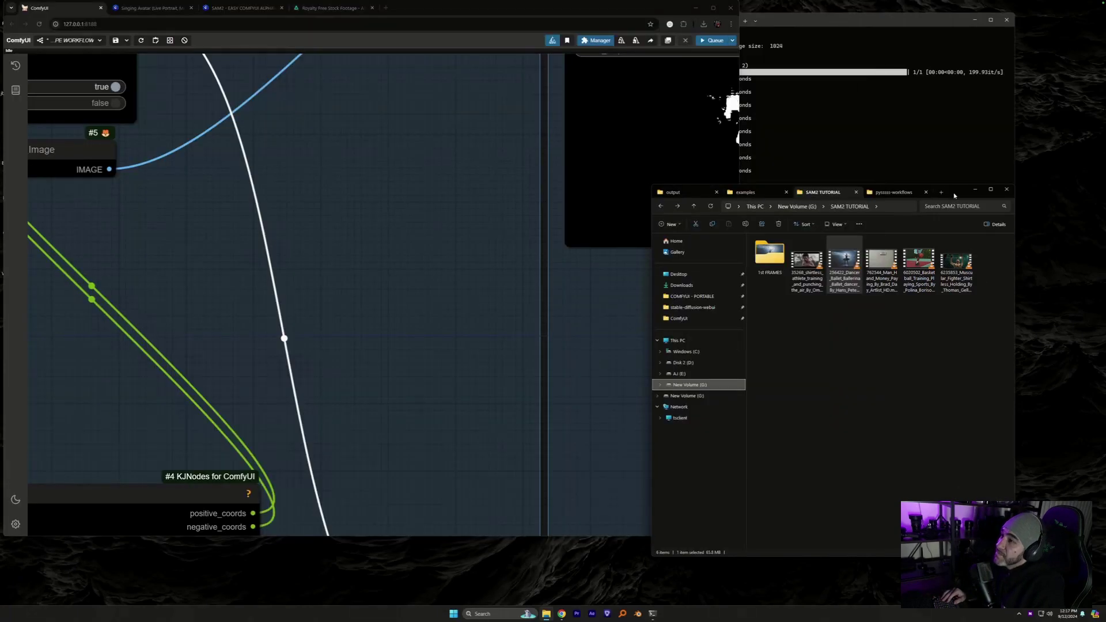
pyautogui.moveTo(954, 196); pyautogui.dragTo(1045, 240)
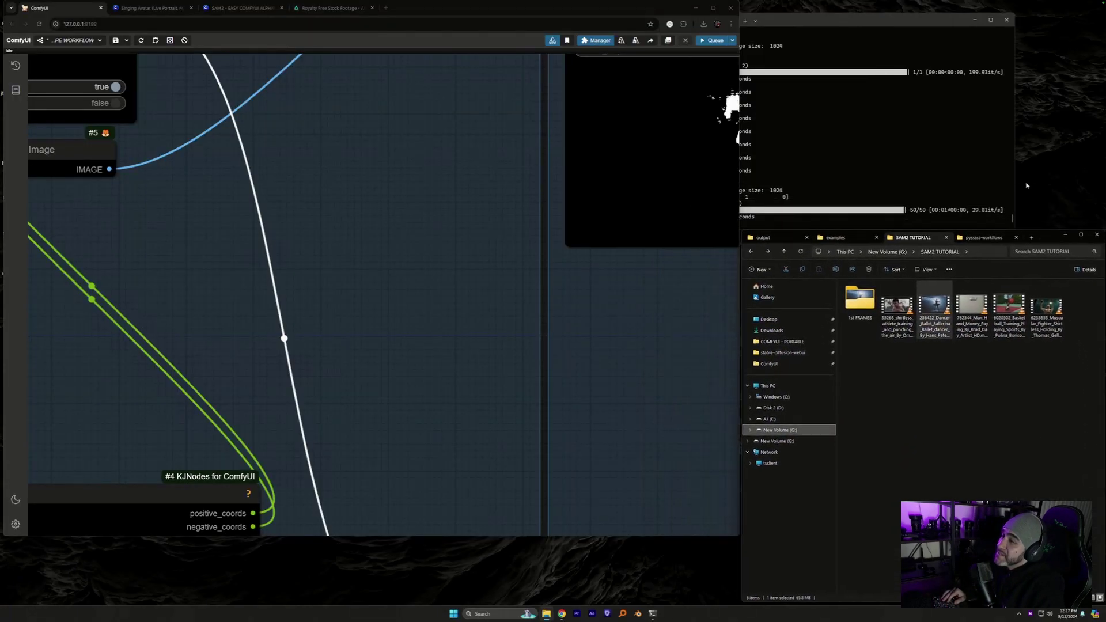
pyautogui.moveTo(845, 27); pyautogui.dragTo(920, 16)
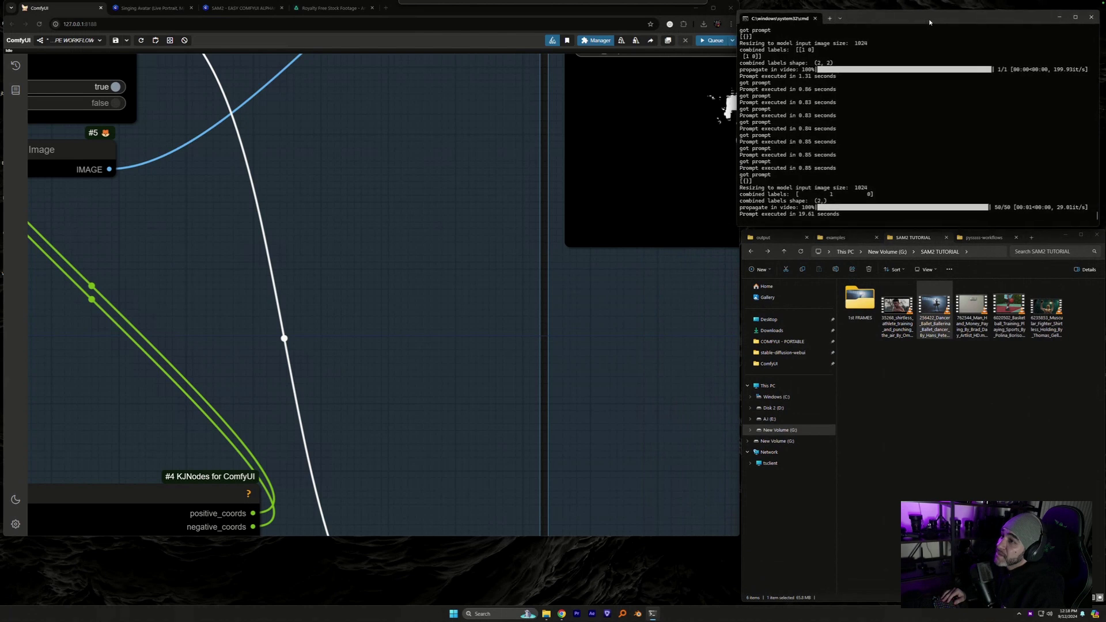
pyautogui.click(724, 517)
pyautogui.moveTo(740, 538); pyautogui.dragTo(740, 604)
# - Refresh ComfyUI's output folder in File Explorer and play the newest mask video, AnimateDiff_00113.mp4
pyautogui.scroll(-5, 605, 449)
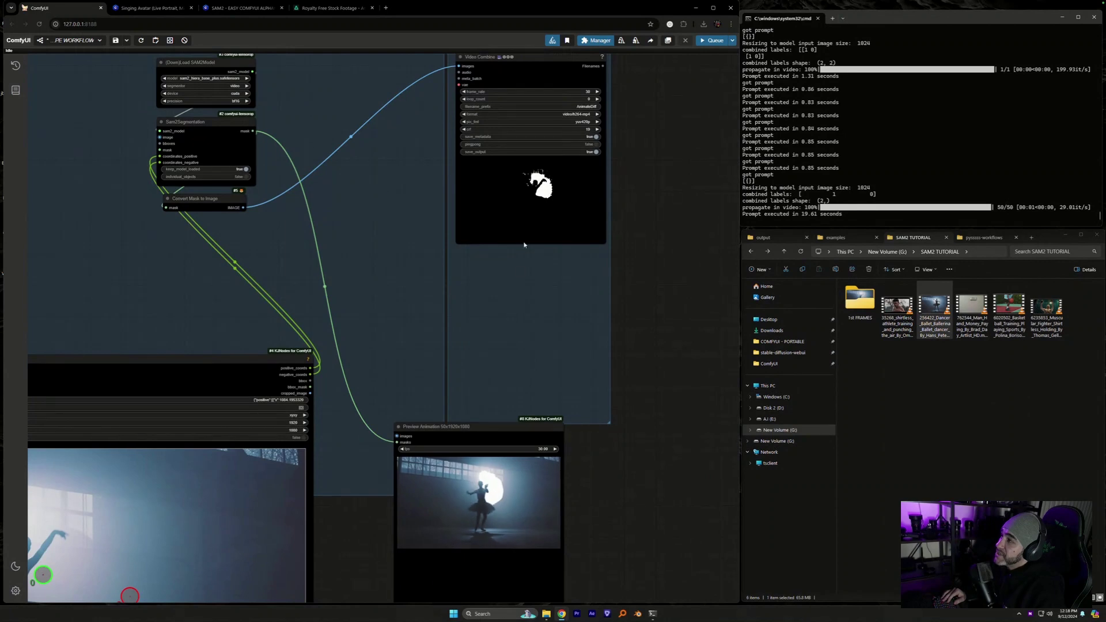
pyautogui.click(794, 236)
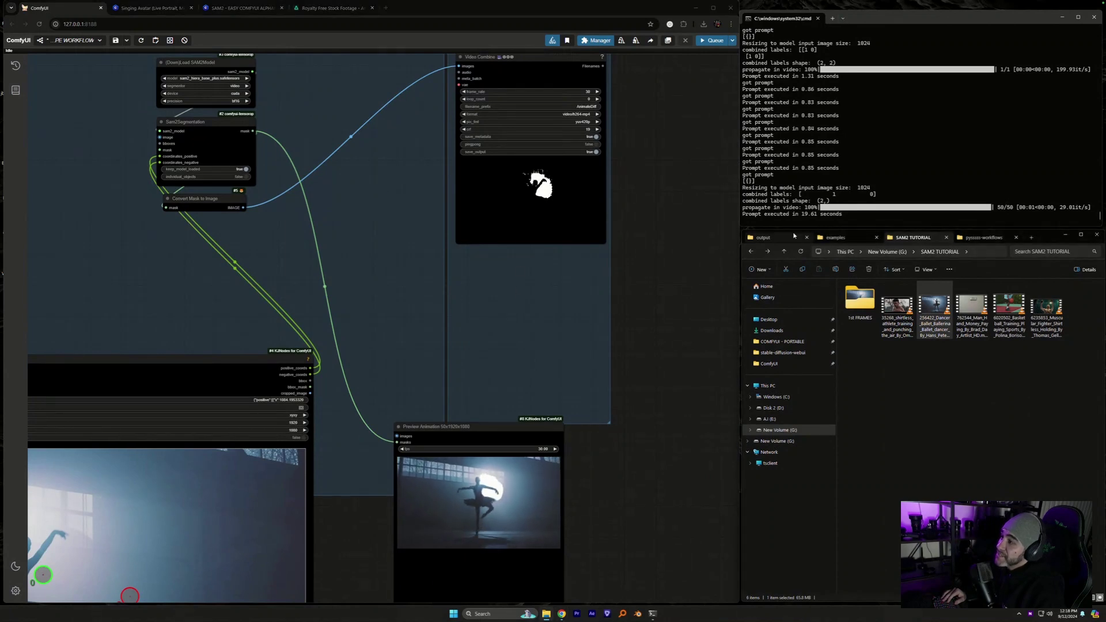
pyautogui.click(794, 237)
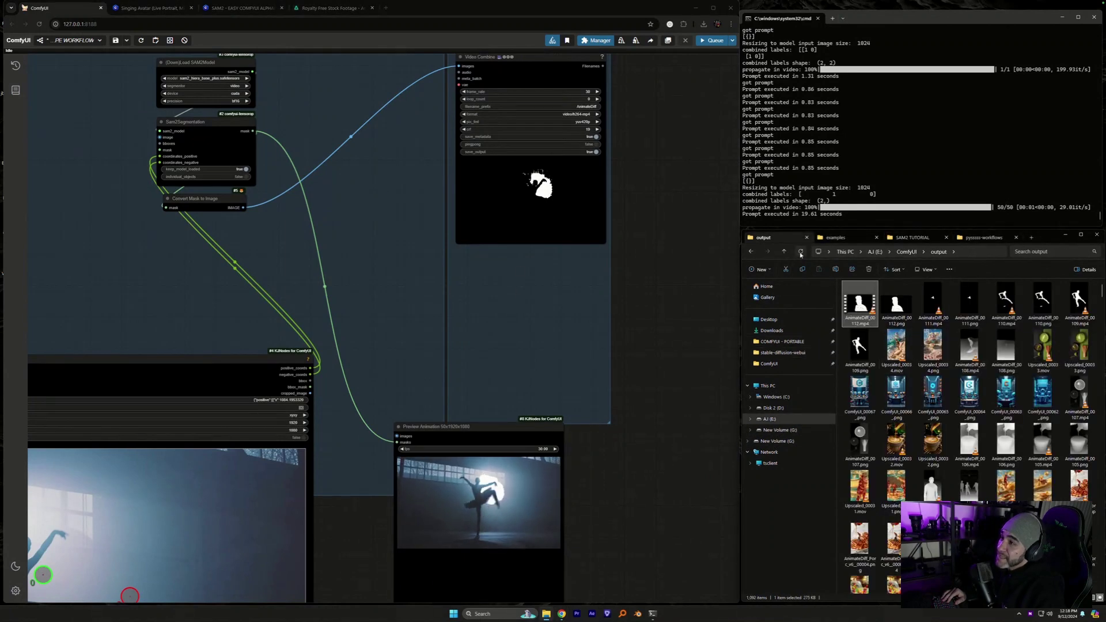
pyautogui.click(801, 253)
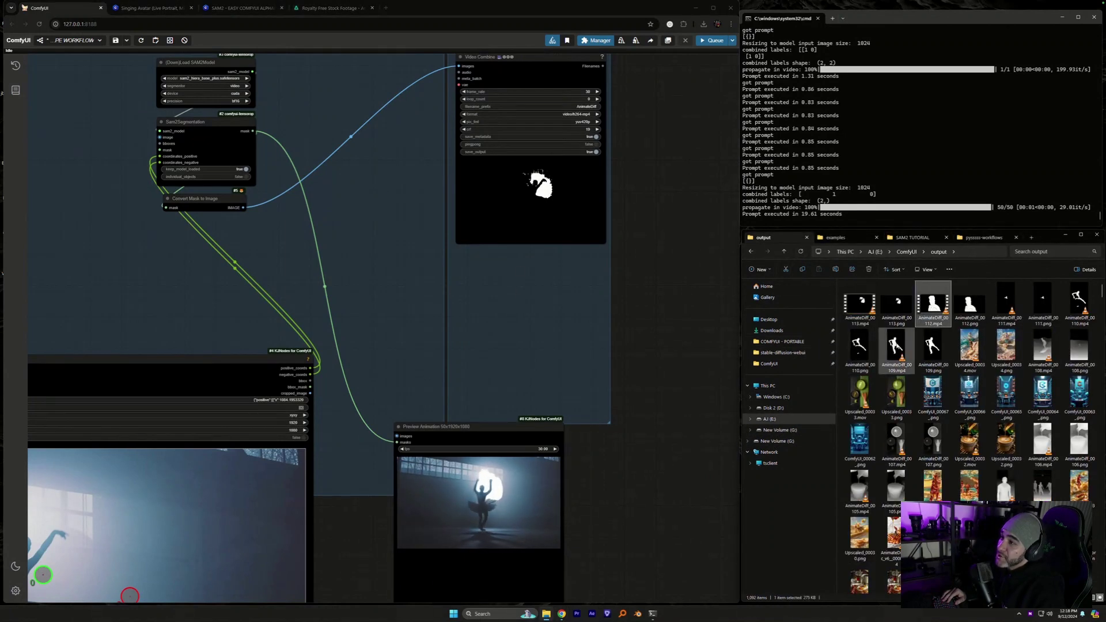
pyautogui.doubleClick(858, 304)
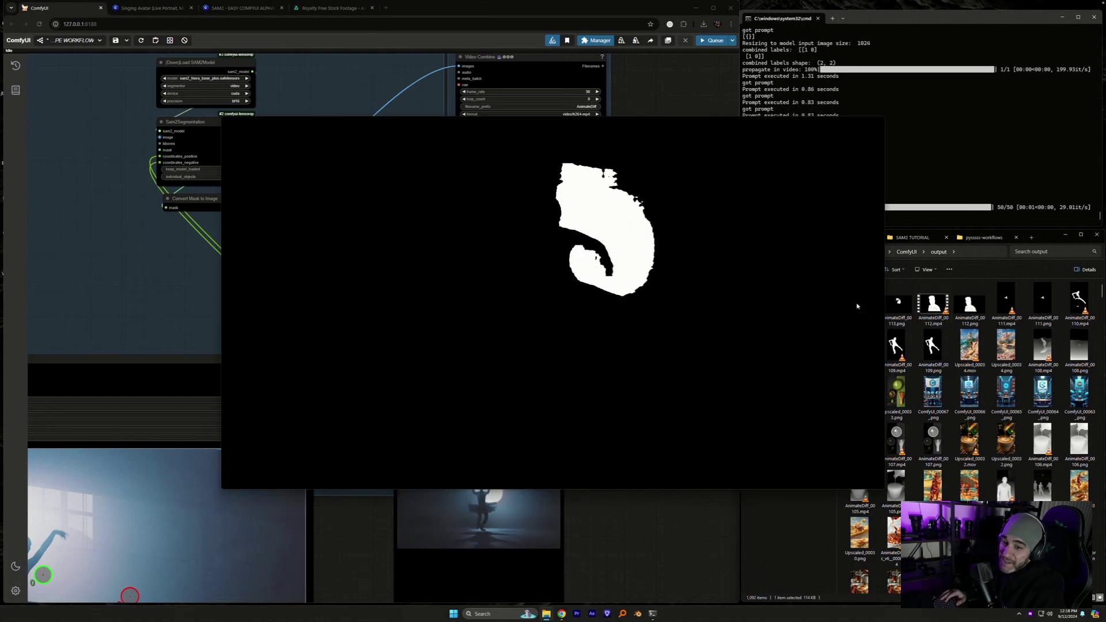
pyautogui.press('Escape')
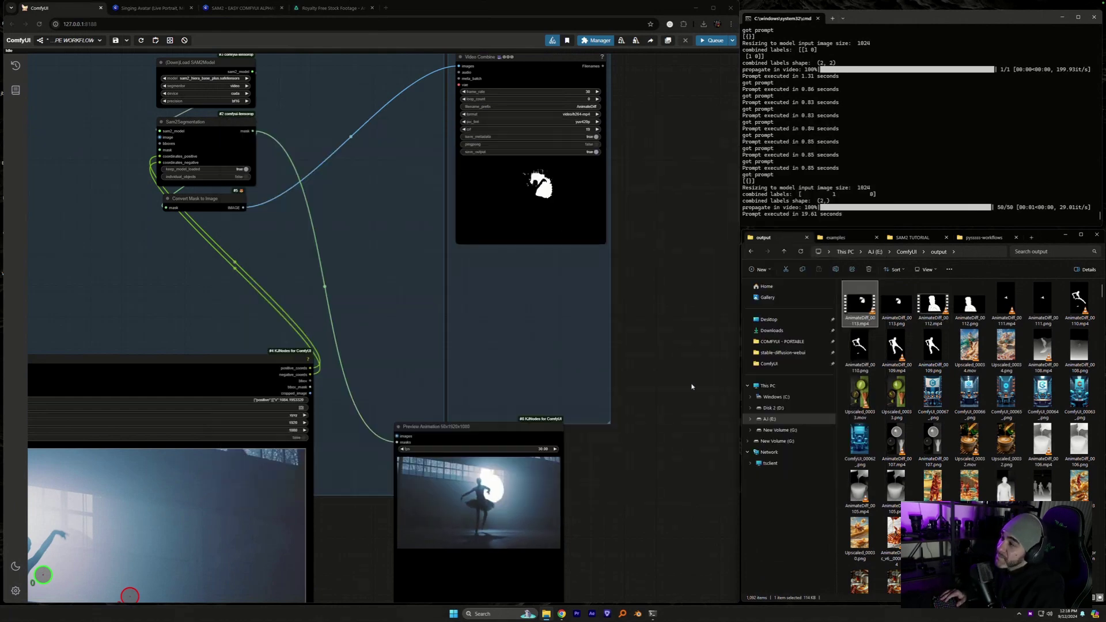
# - Return to ComfyUI and move the Points Editor's positive point back onto the dancer's torso
pyautogui.scroll(-5, 633, 502)
pyautogui.scroll(5, 182, 420)
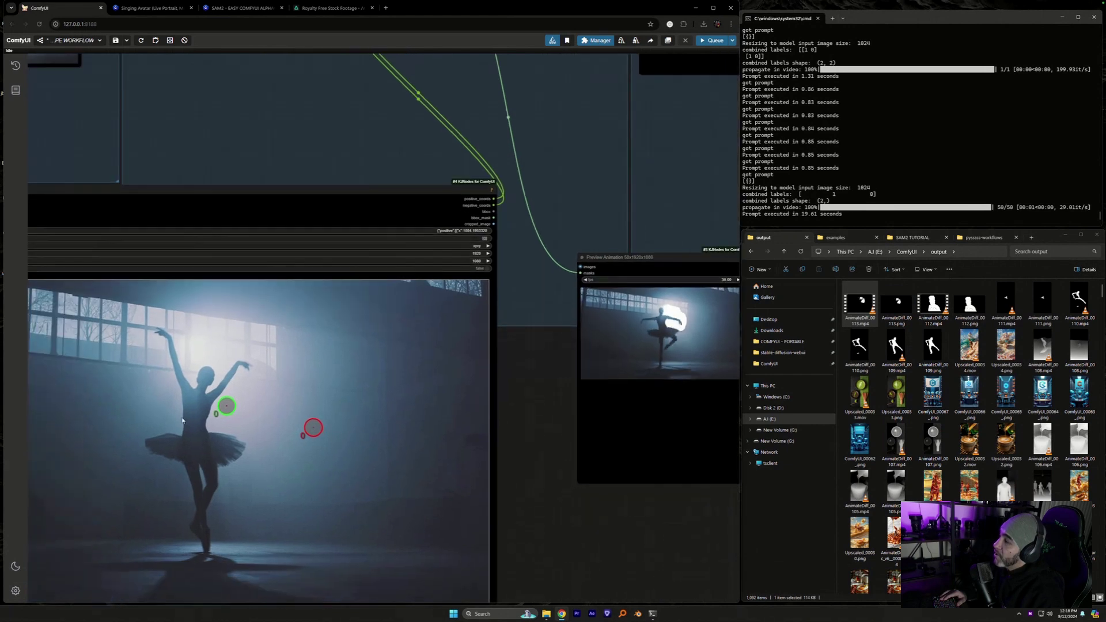
pyautogui.moveTo(226, 406); pyautogui.dragTo(195, 406)
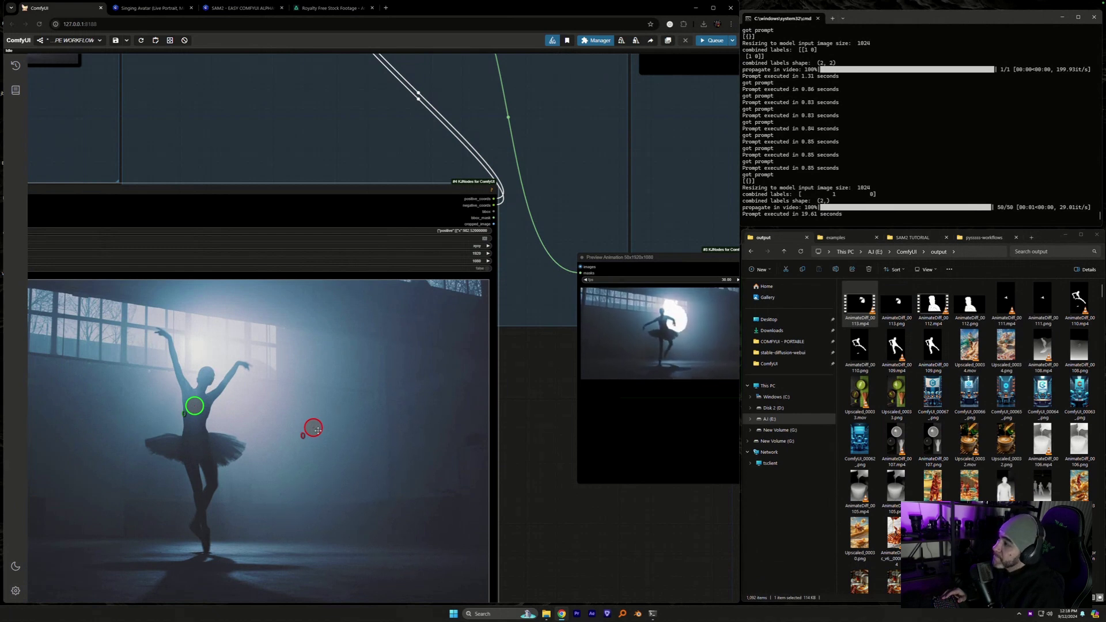
# - Move the red negative point lower and farther from the dancer in the Points Editor, and run the workflow
pyautogui.moveTo(313, 428); pyautogui.dragTo(331, 458)
pyautogui.click(715, 41)
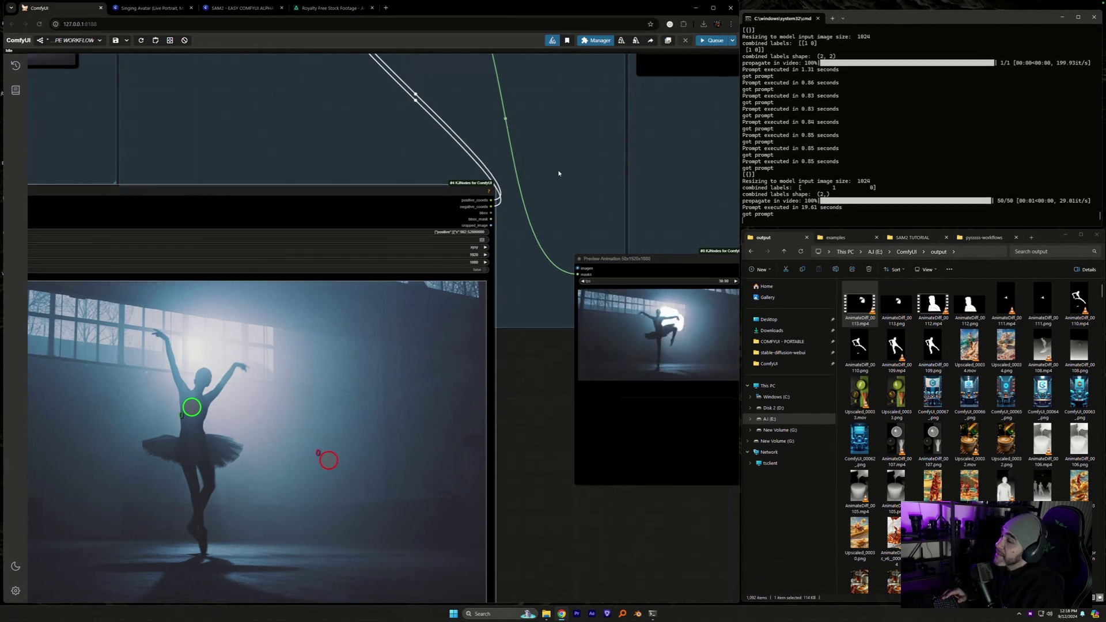
pyautogui.moveTo(686, 245); pyautogui.dragTo(441, 272)
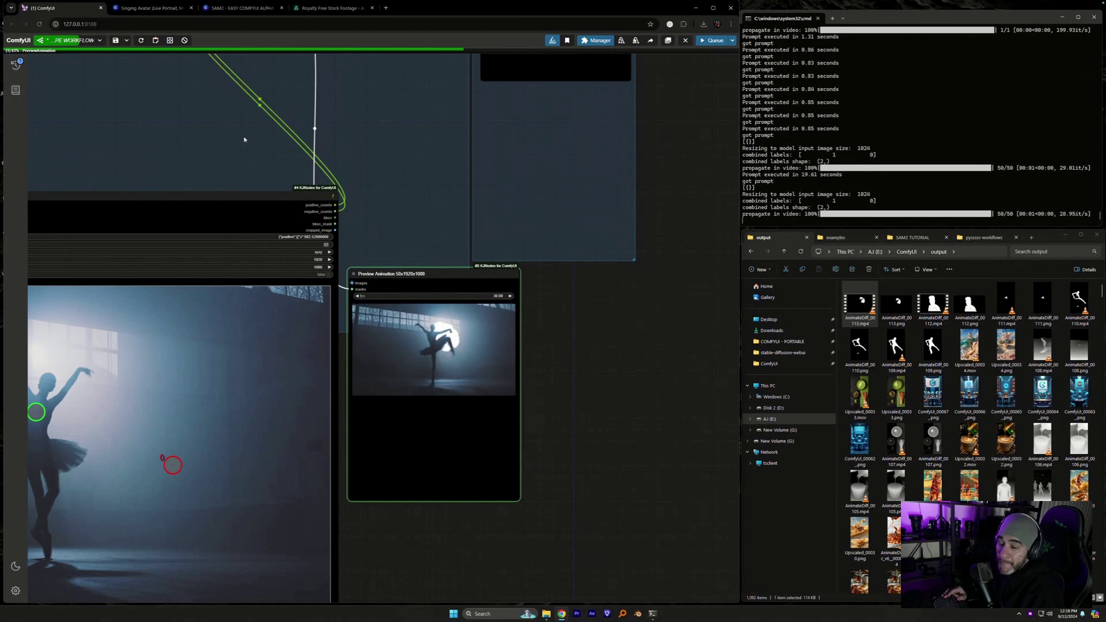
pyautogui.scroll(5, 274, 142)
pyautogui.moveTo(389, 229); pyautogui.dragTo(304, 255)
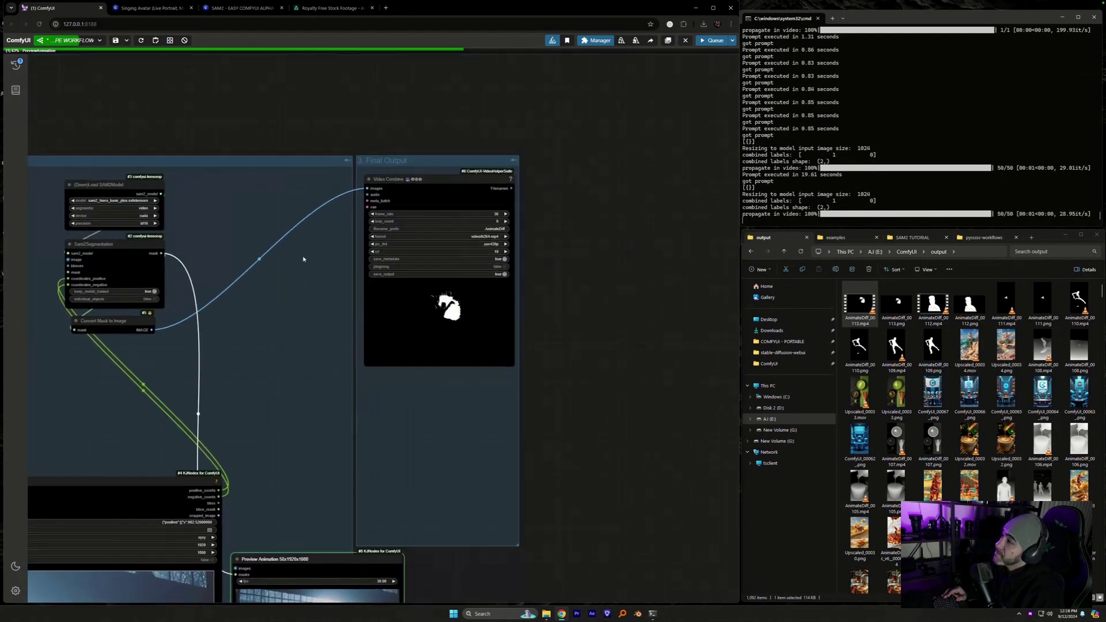
pyautogui.scroll(6, 452, 244)
pyautogui.moveTo(576, 345); pyautogui.dragTo(586, 334)
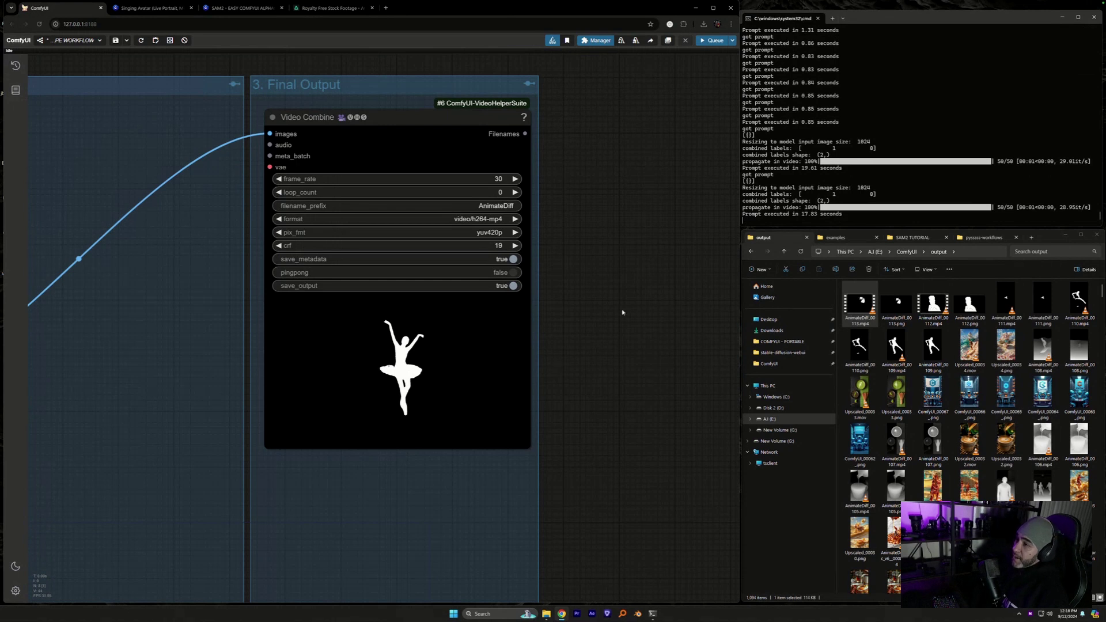
# - Refresh the output folder, play the newest mask video AnimateDiff_00114.mp4, and close the player
pyautogui.click(801, 252)
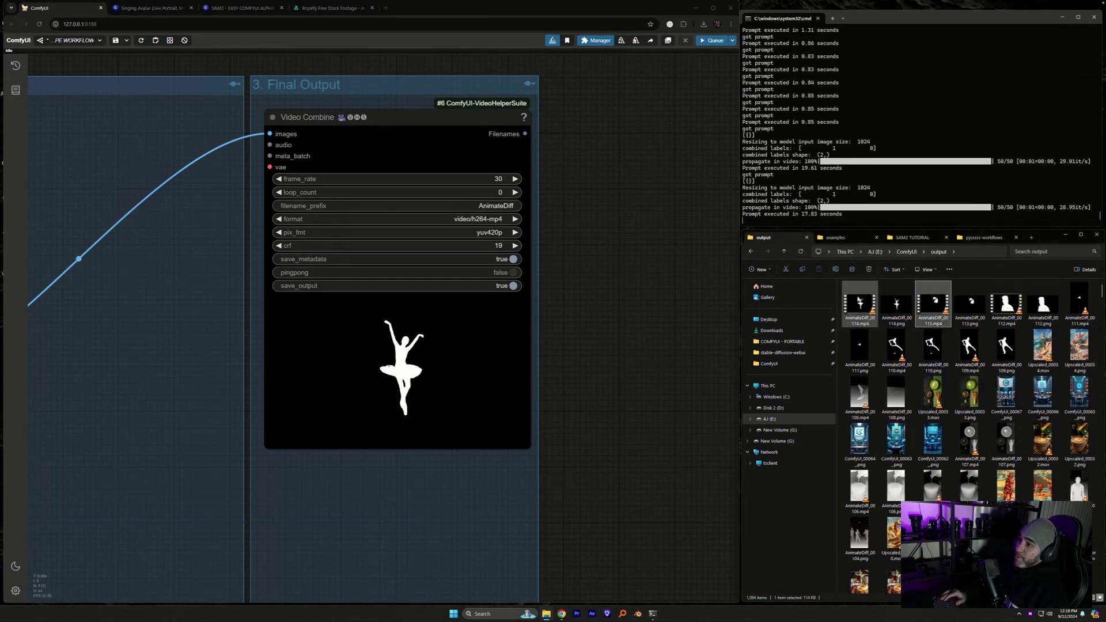
pyautogui.doubleClick(860, 304)
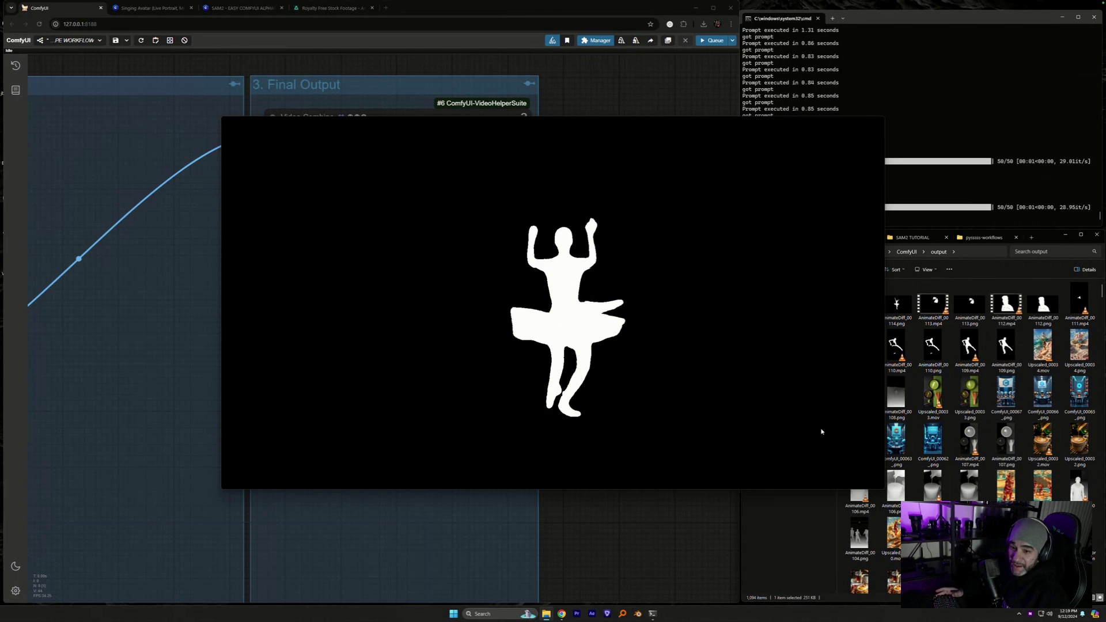
pyautogui.moveTo(821, 413)
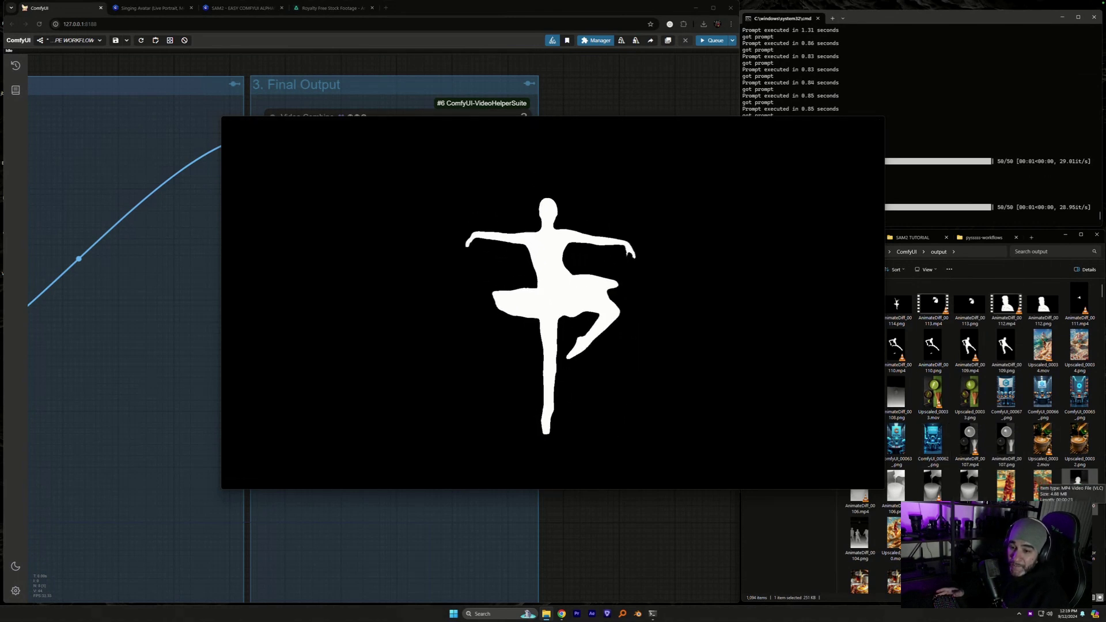
pyautogui.moveTo(656, 302)
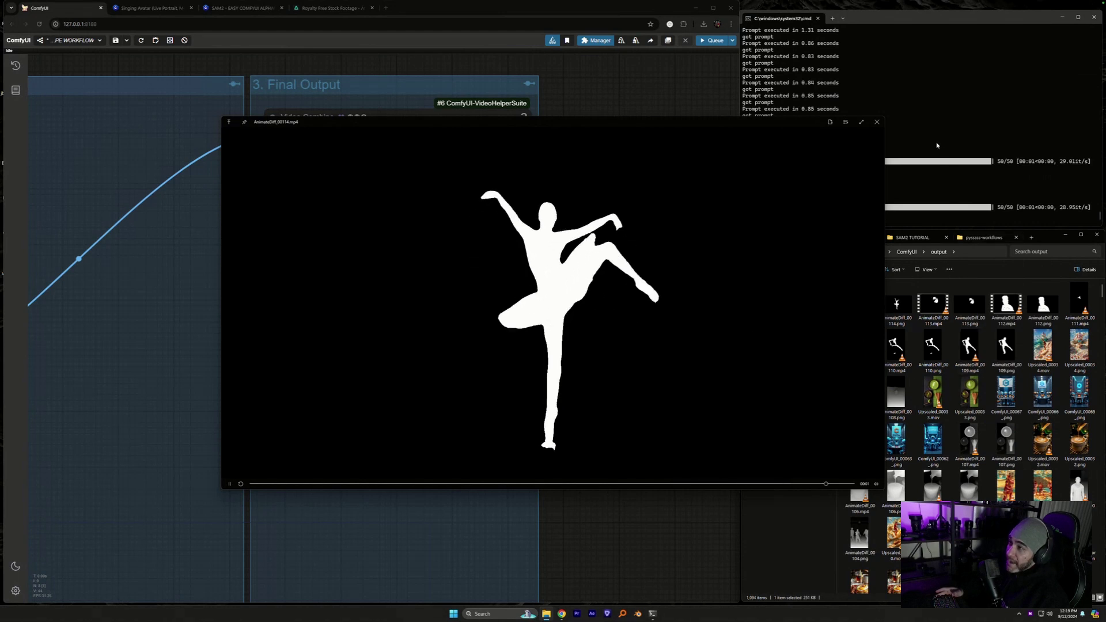
pyautogui.click(878, 122)
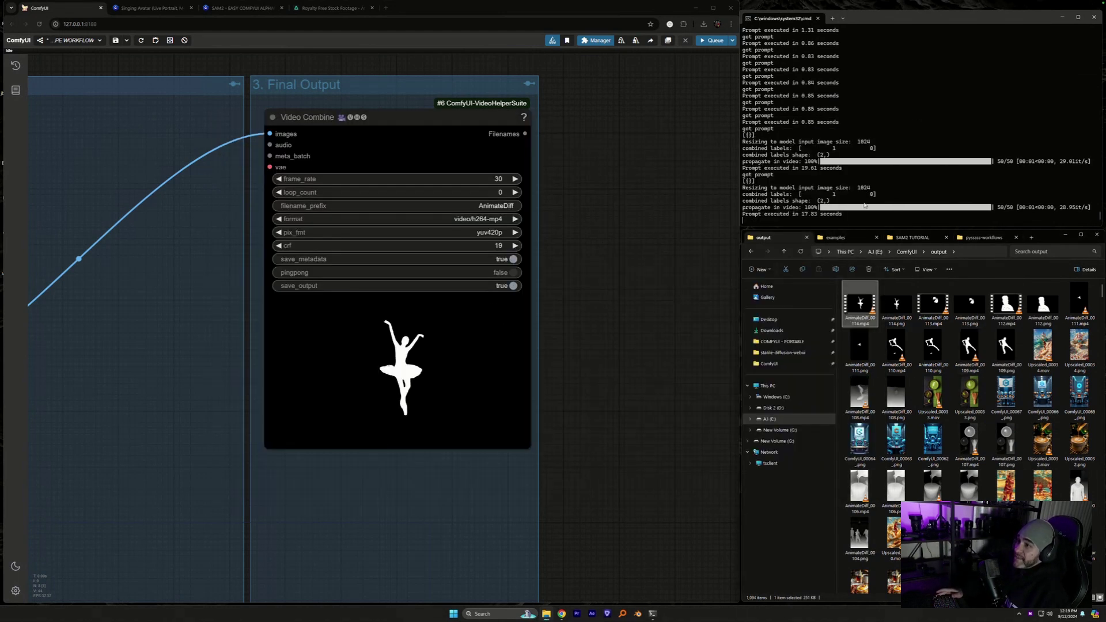
# - Open the 762544_Man_Hand_Money_Paying video from the SAM2 TUTORIAL folder in VLC and save a snapshot of its first frame
pyautogui.click(838, 238)
pyautogui.click(914, 237)
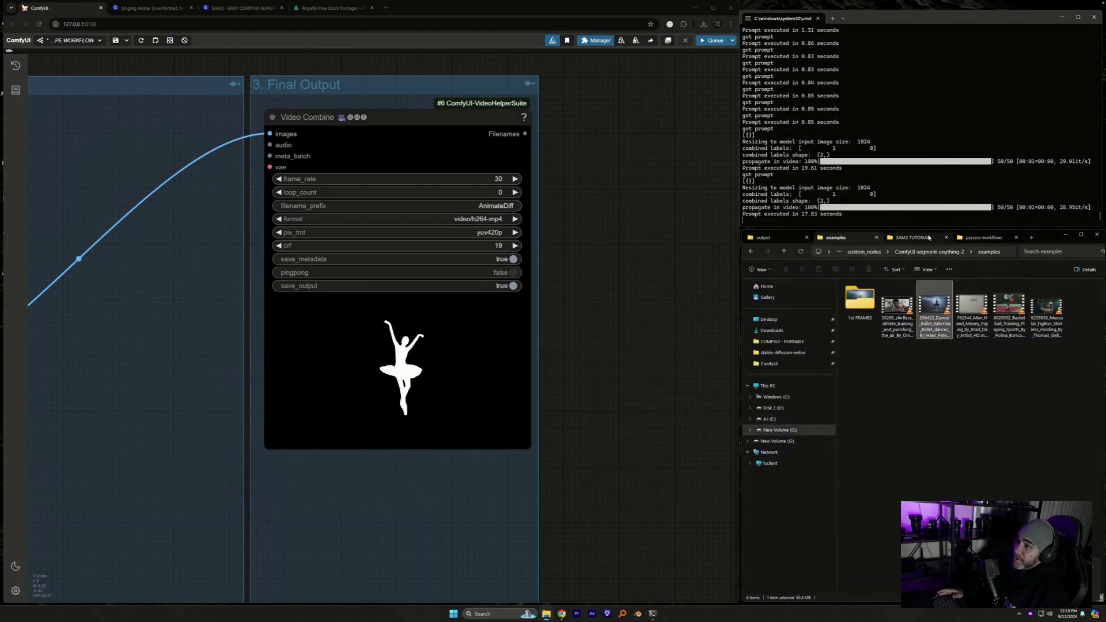
pyautogui.doubleClick(980, 329)
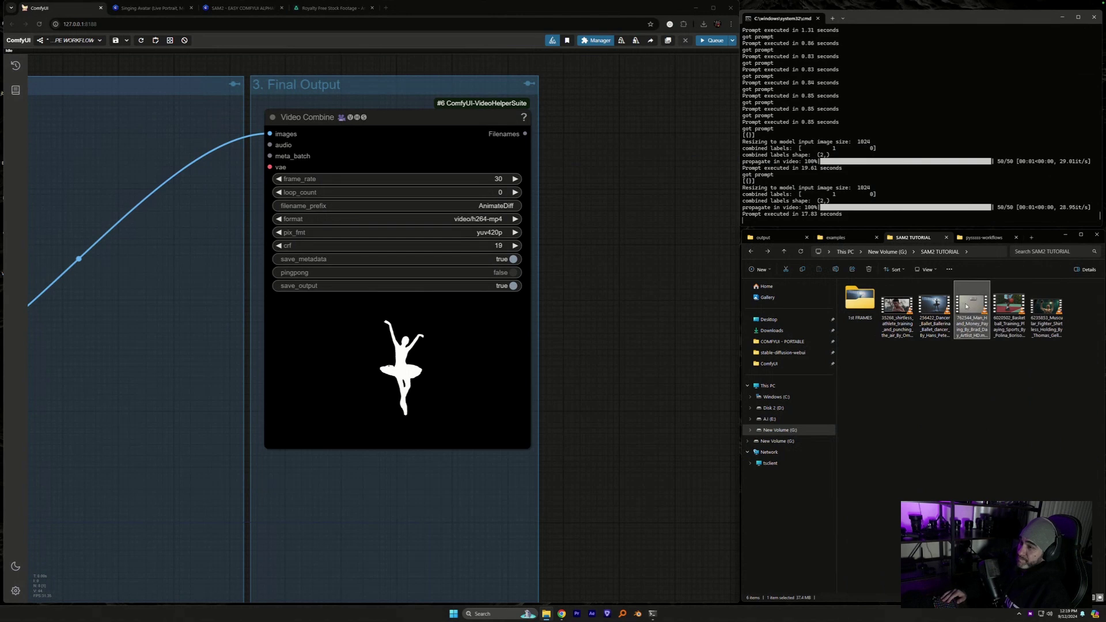
pyautogui.doubleClick(971, 306)
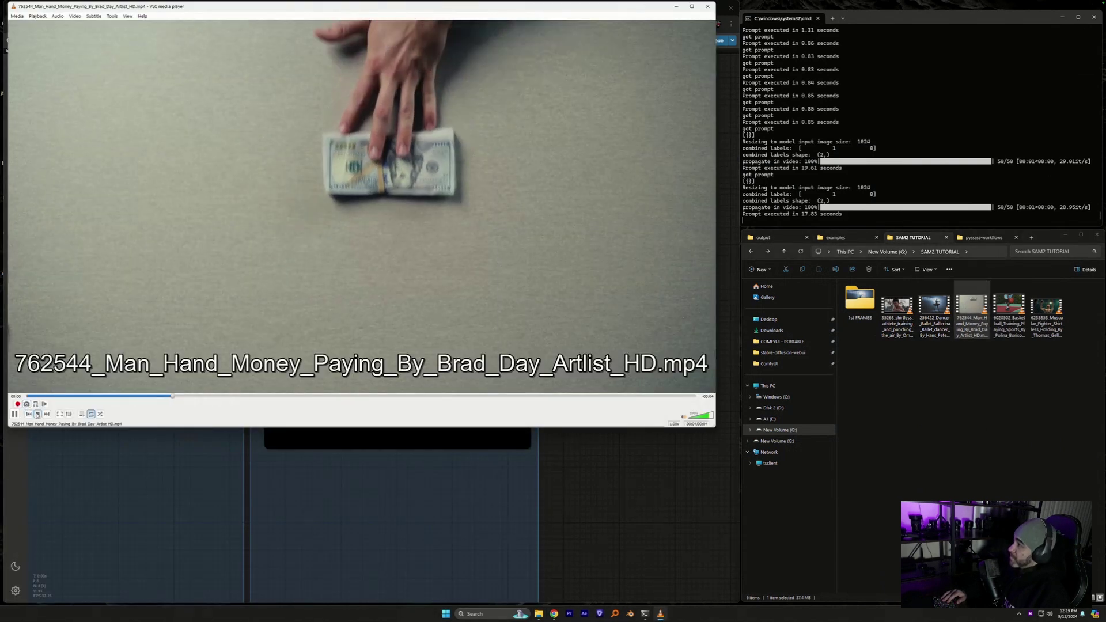
pyautogui.click(37, 414)
pyautogui.doubleClick(972, 306)
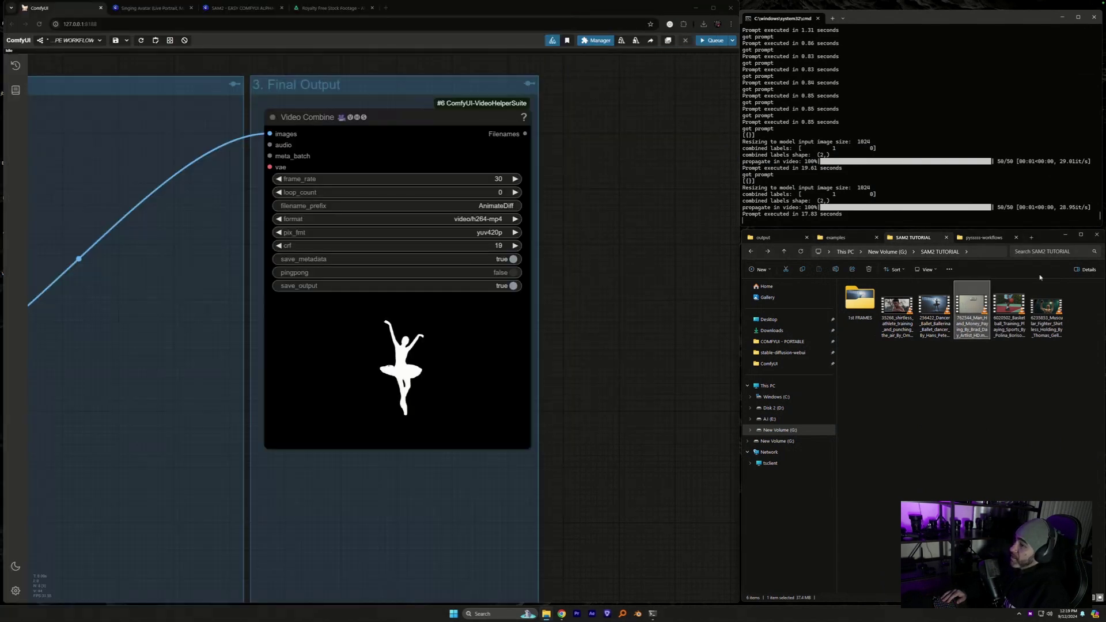
pyautogui.press('space')
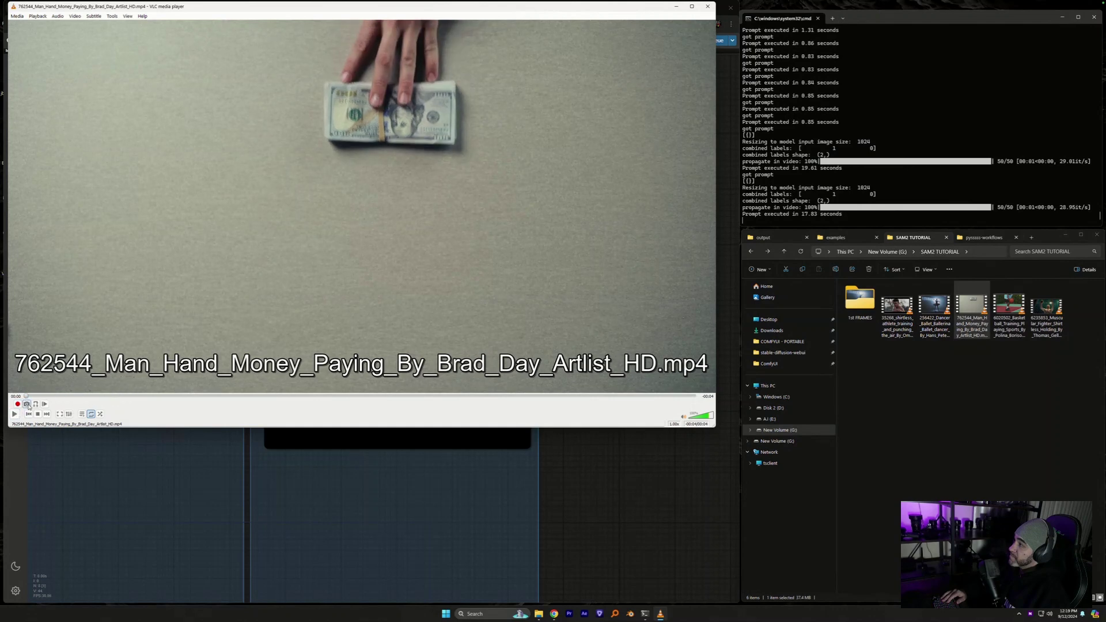
pyautogui.click(27, 404)
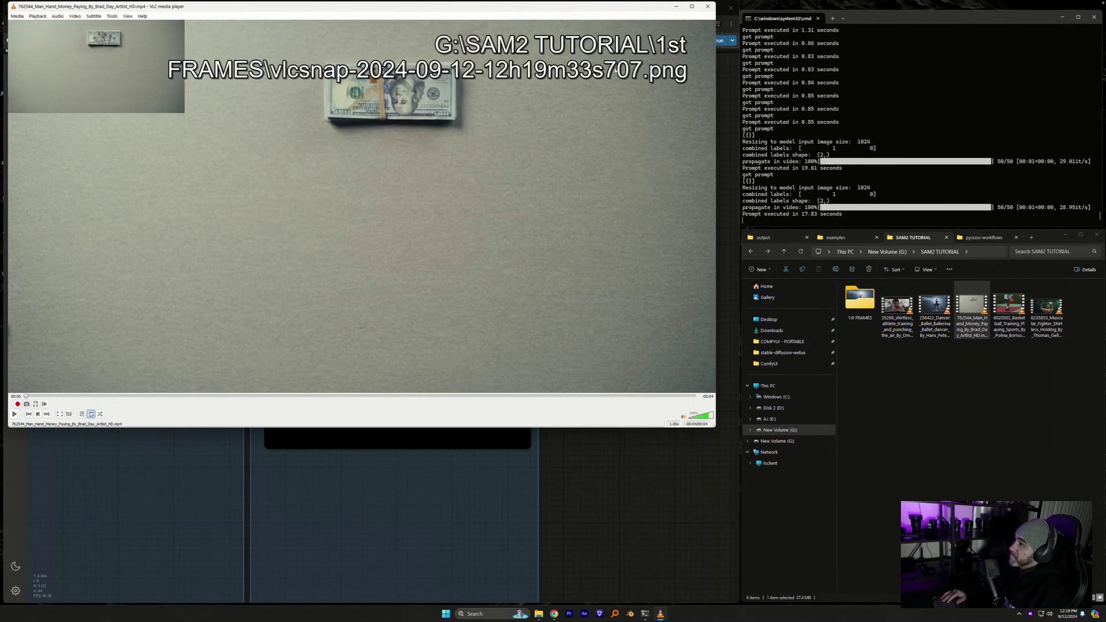
pyautogui.click(706, 10)
# - Load the 762544_Man_Hand_Money_Paying video from the SAM2 TUTORIAL folder into the Load Video node
pyautogui.scroll(-10, 471, 457)
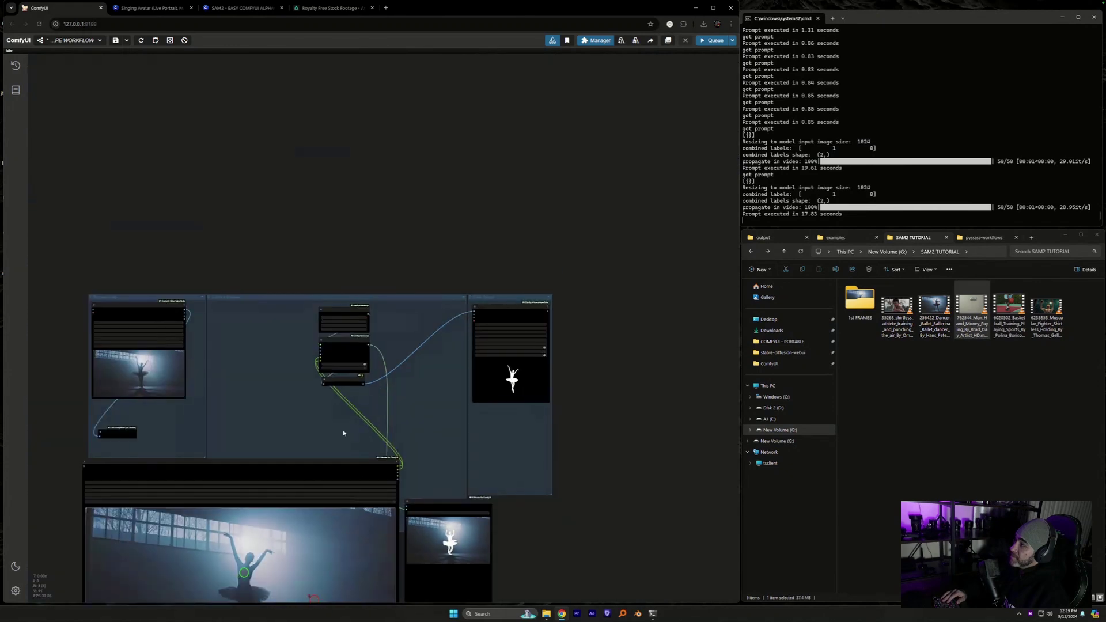
pyautogui.moveTo(267, 422); pyautogui.dragTo(454, 381)
pyautogui.scroll(-2, 565, 223)
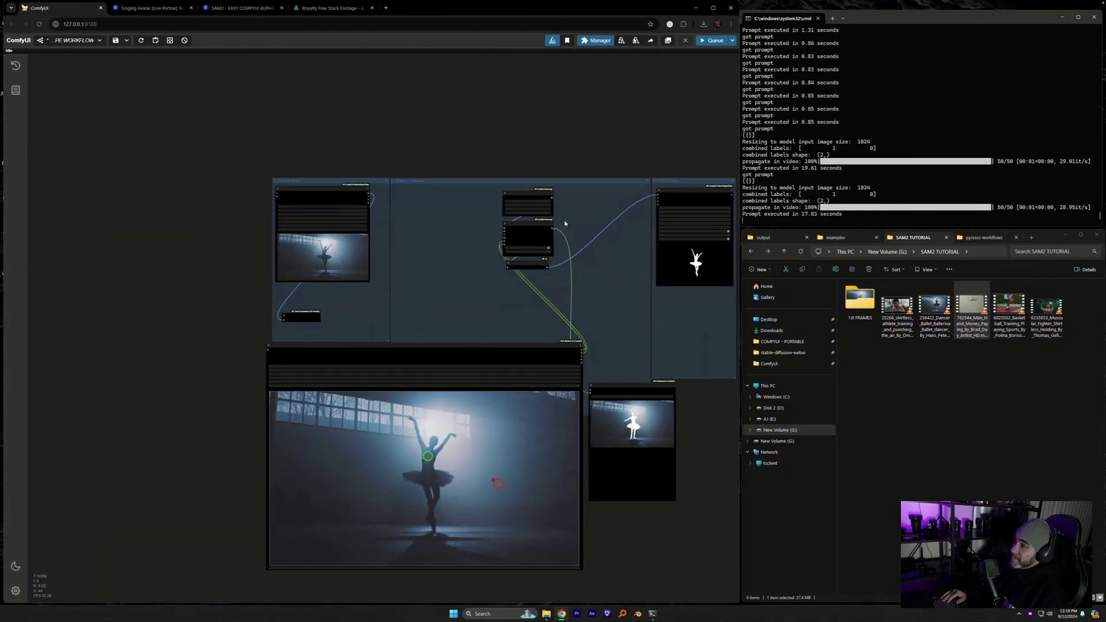
pyautogui.scroll(3, 212, 271)
pyautogui.click(410, 217)
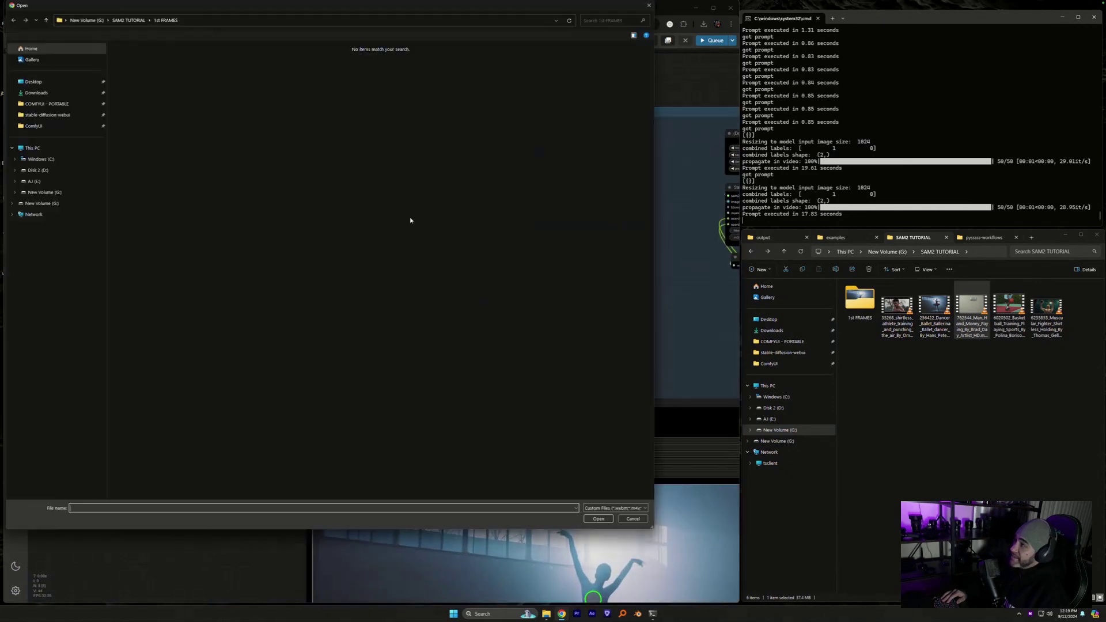
pyautogui.click(125, 21)
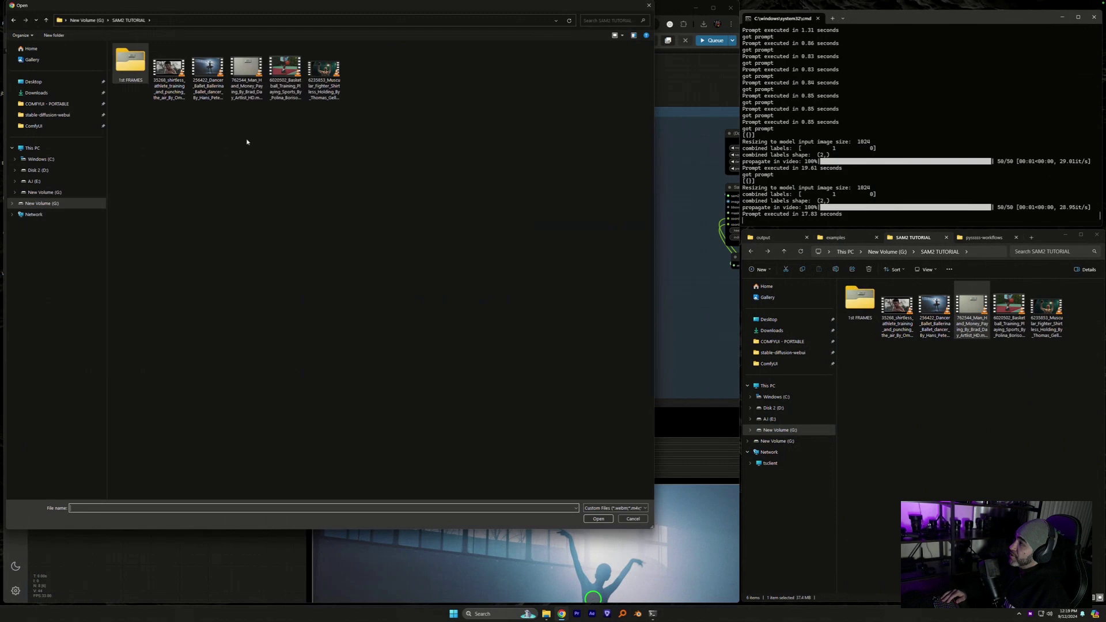
pyautogui.doubleClick(237, 78)
# - Load the money clip's first-frame snapshot from the 1st FRAMES folder as the Points Editor's background image
pyautogui.moveTo(254, 570); pyautogui.dragTo(70, 177)
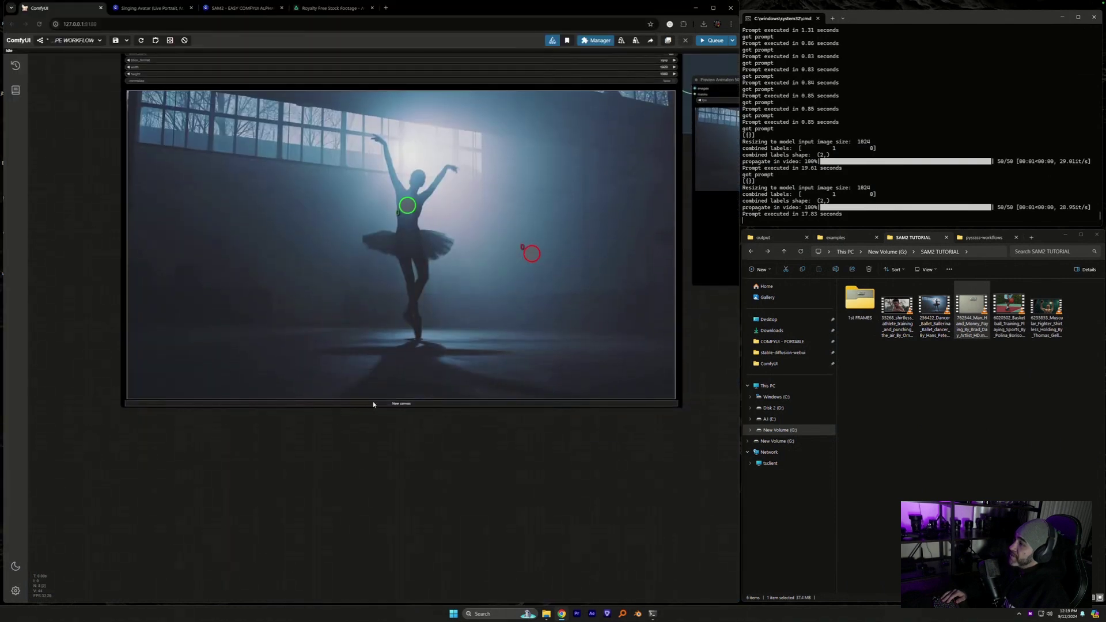
pyautogui.click(428, 300)
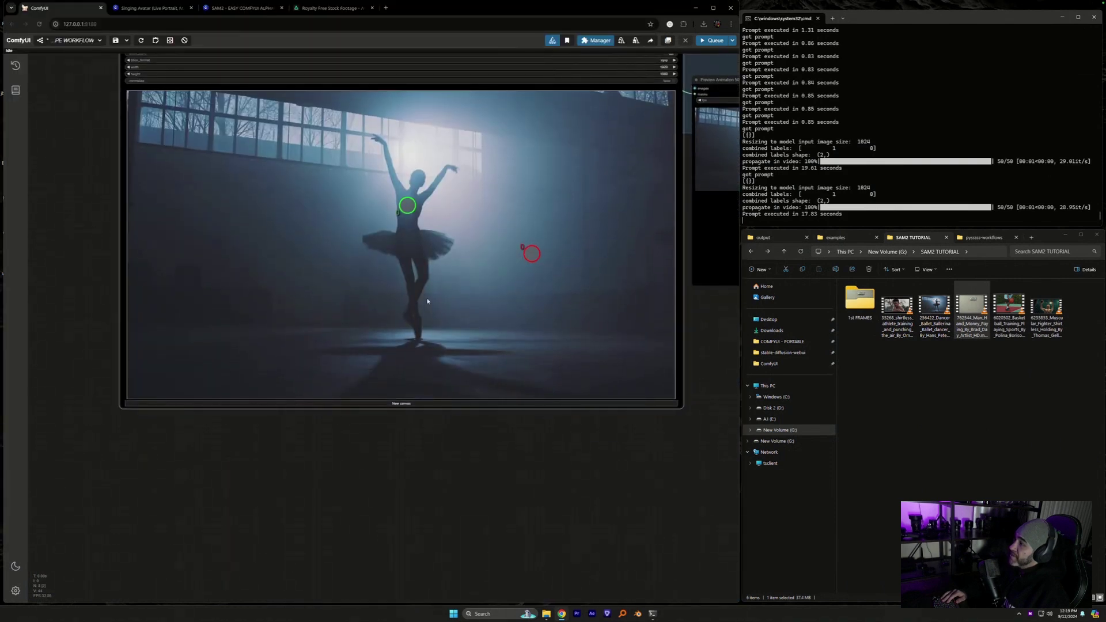
pyautogui.click(359, 262)
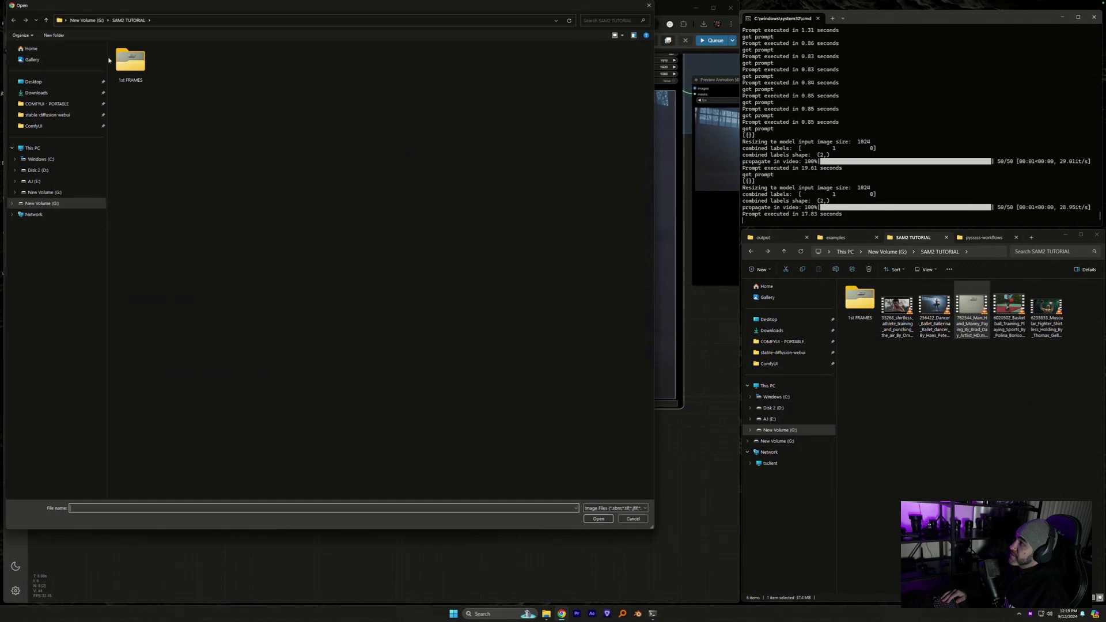
pyautogui.doubleClick(124, 66)
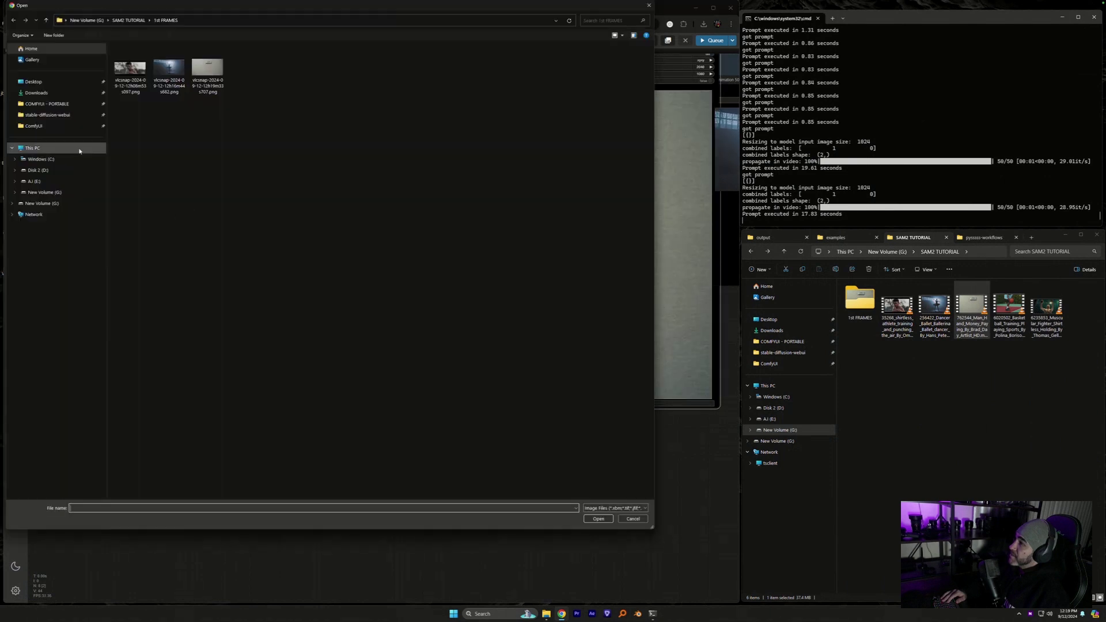
pyautogui.click(649, 6)
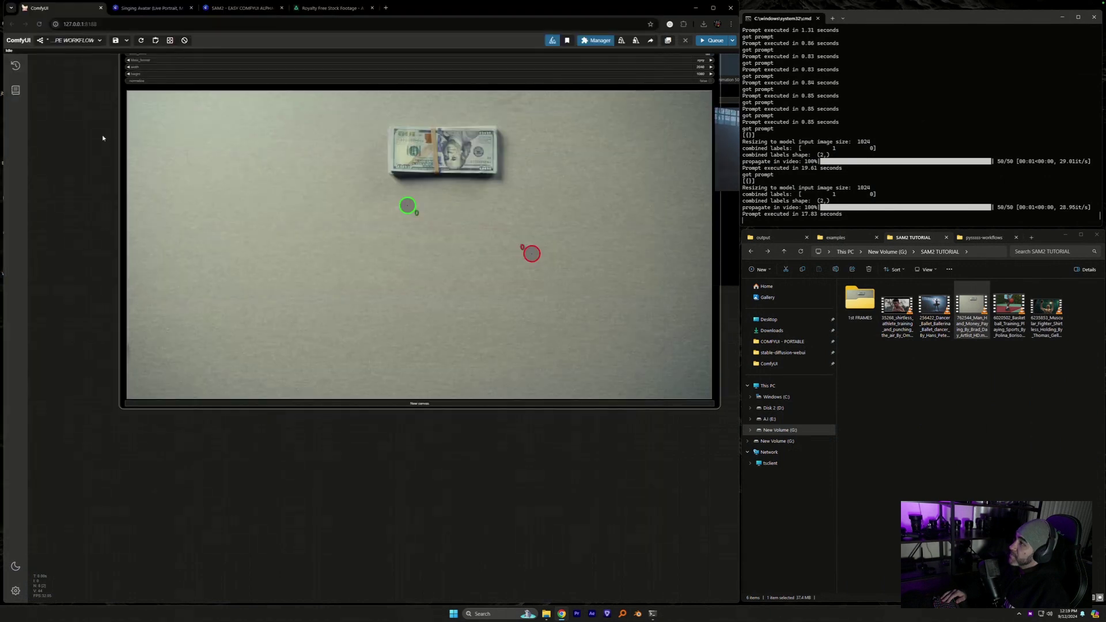
# - Place the green positive point on the money stack and the red negative point on the empty table at the image's left, and run the workflow
pyautogui.moveTo(102, 139); pyautogui.dragTo(95, 486)
pyautogui.moveTo(401, 551); pyautogui.dragTo(436, 499)
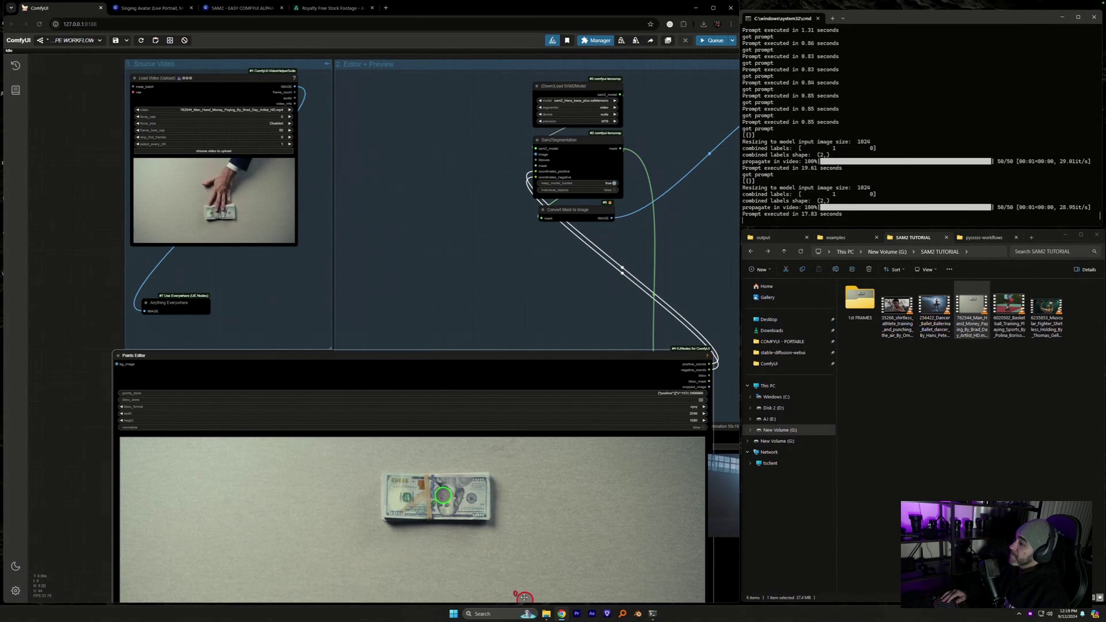
pyautogui.moveTo(524, 598); pyautogui.dragTo(147, 558)
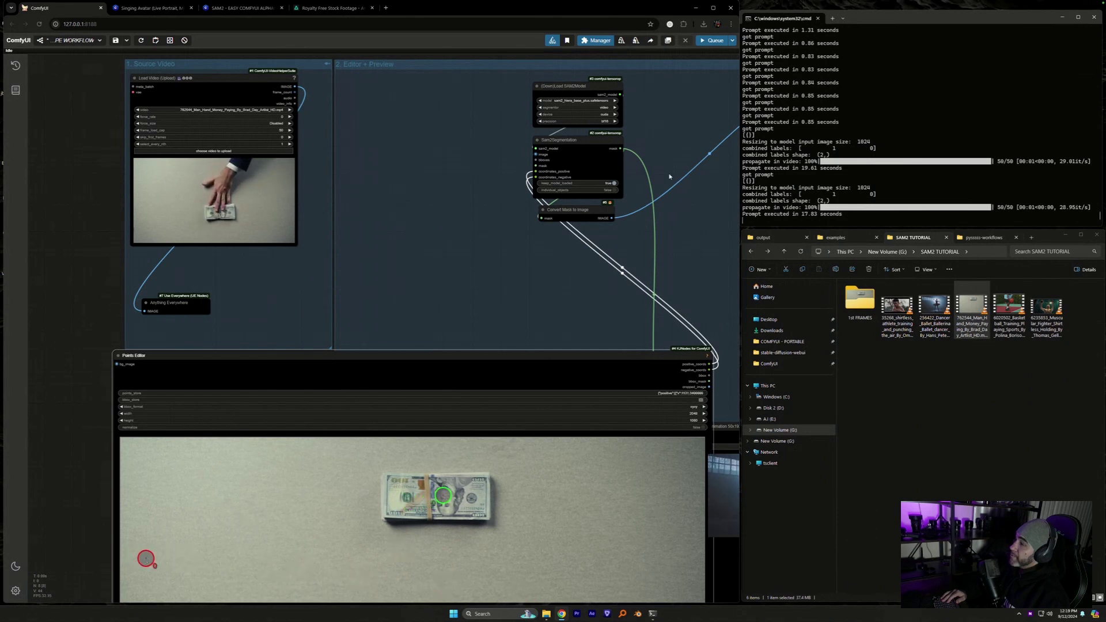
pyautogui.click(712, 40)
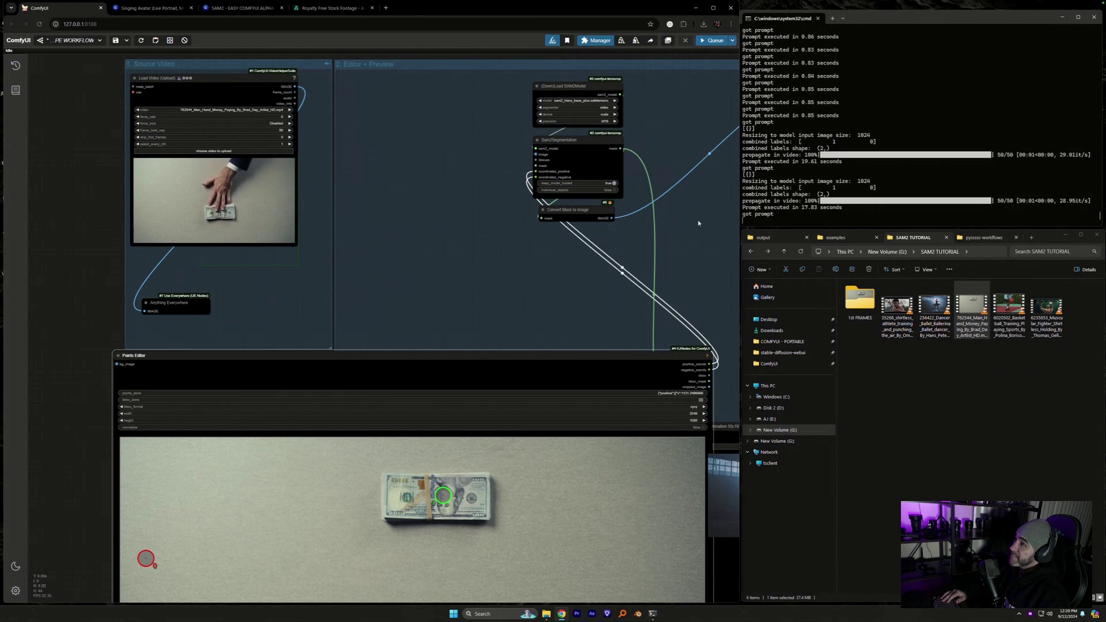
# - Examine the money clip's mask in the Preview Animation and Video Combine nodes
pyautogui.moveTo(695, 241); pyautogui.dragTo(511, 151)
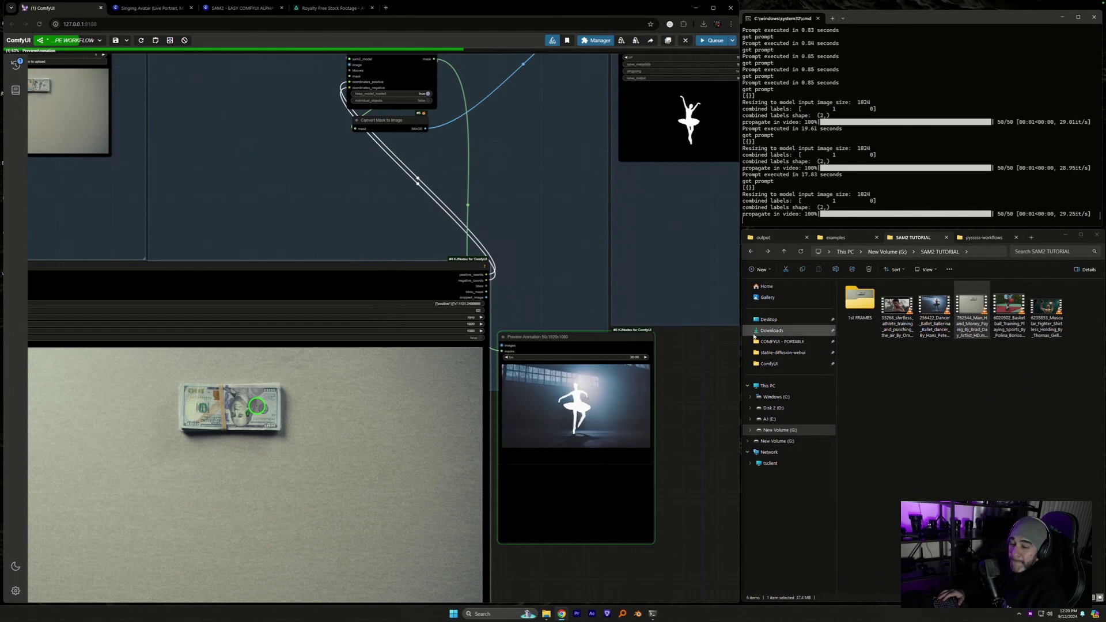
pyautogui.moveTo(663, 248); pyautogui.dragTo(438, 326)
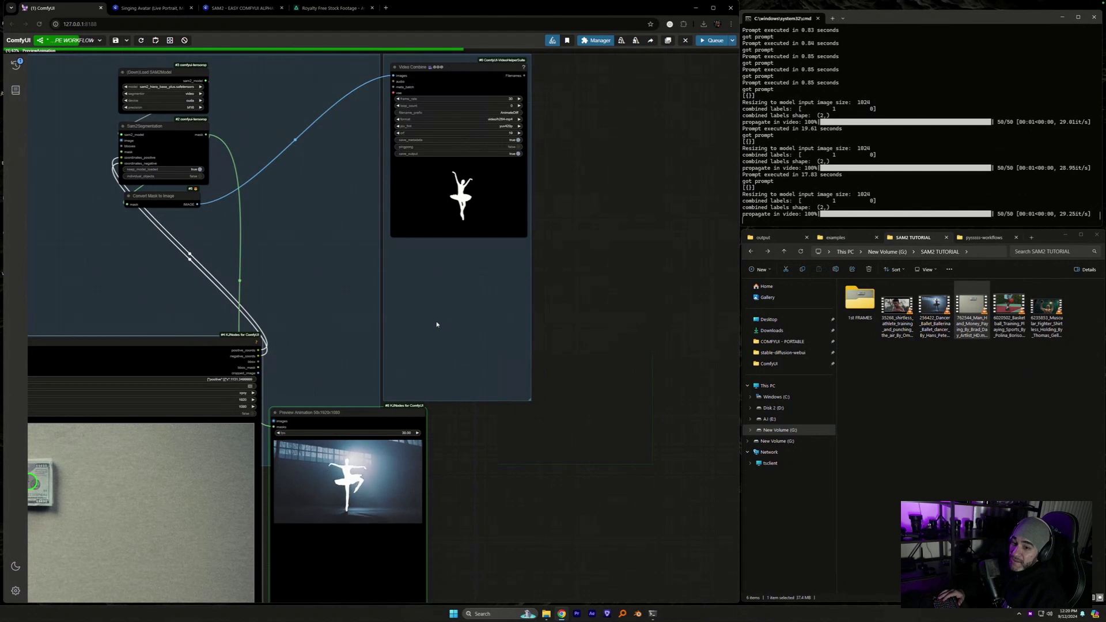
pyautogui.moveTo(442, 316); pyautogui.dragTo(493, 412)
pyautogui.moveTo(354, 413); pyautogui.dragTo(646, 196)
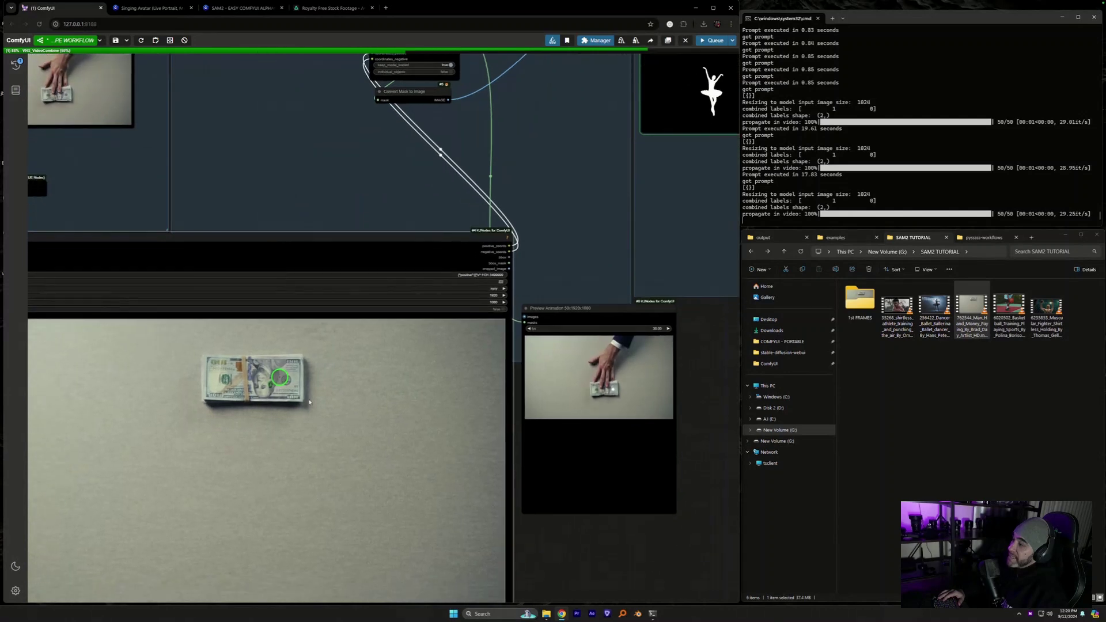
pyautogui.moveTo(234, 202); pyautogui.dragTo(514, 303)
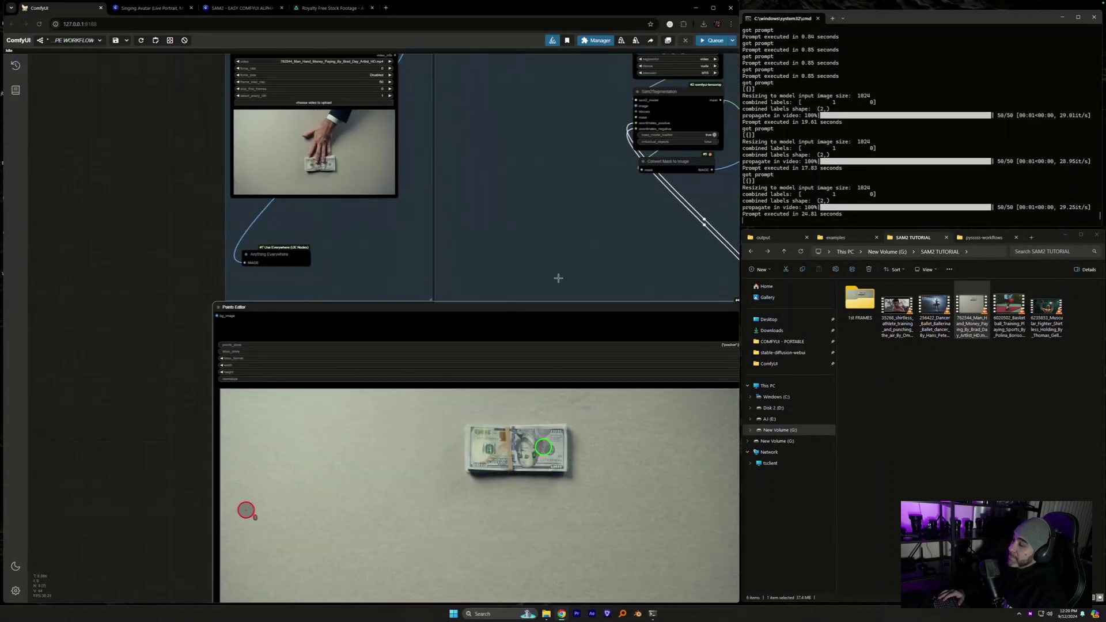
pyautogui.scroll(-3, 532, 204)
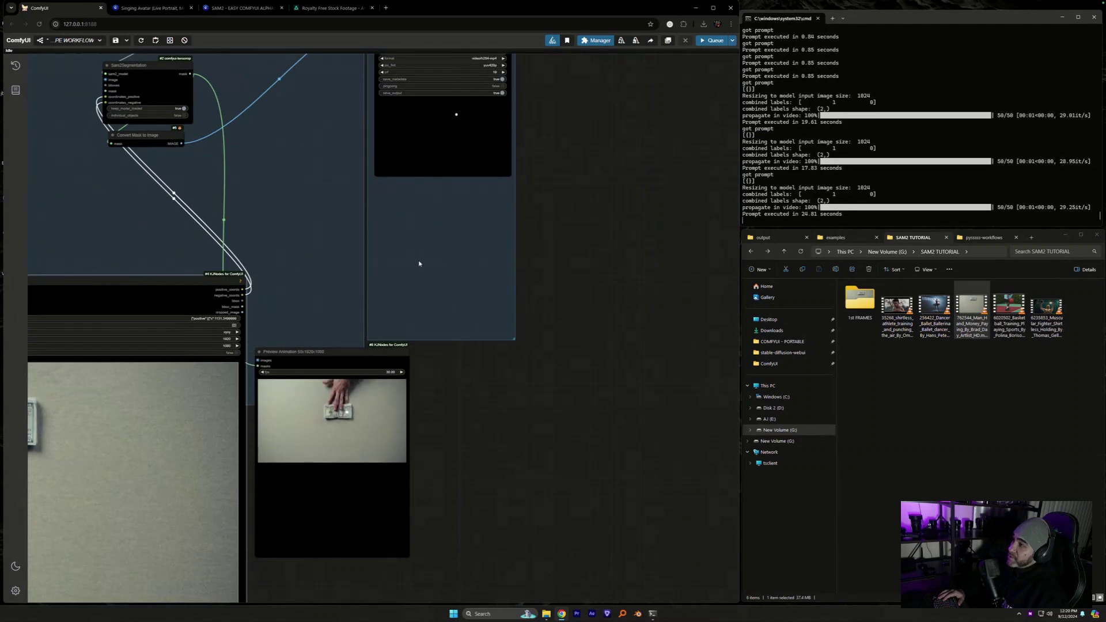
pyautogui.moveTo(420, 264); pyautogui.dragTo(476, 321)
pyautogui.scroll(2, 478, 315)
pyautogui.scroll(2, 478, 315)
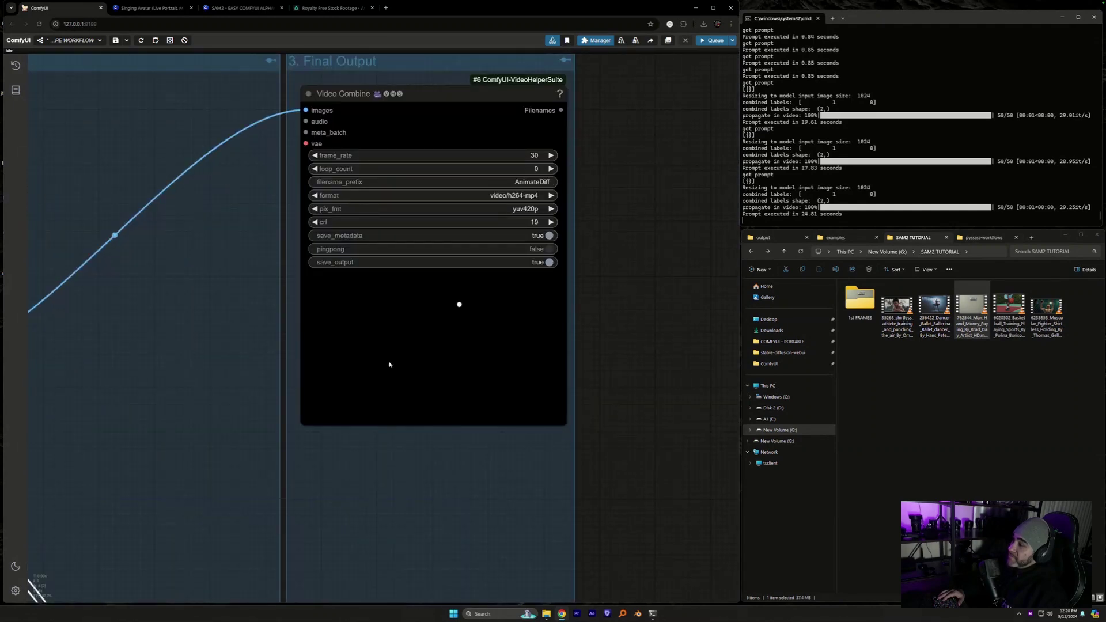
# - Move the existing green positive point to the right half of the money stack in the Points Editor
pyautogui.scroll(-3, 389, 364)
pyautogui.scroll(-1, 490, 247)
pyautogui.scroll(1, 396, 184)
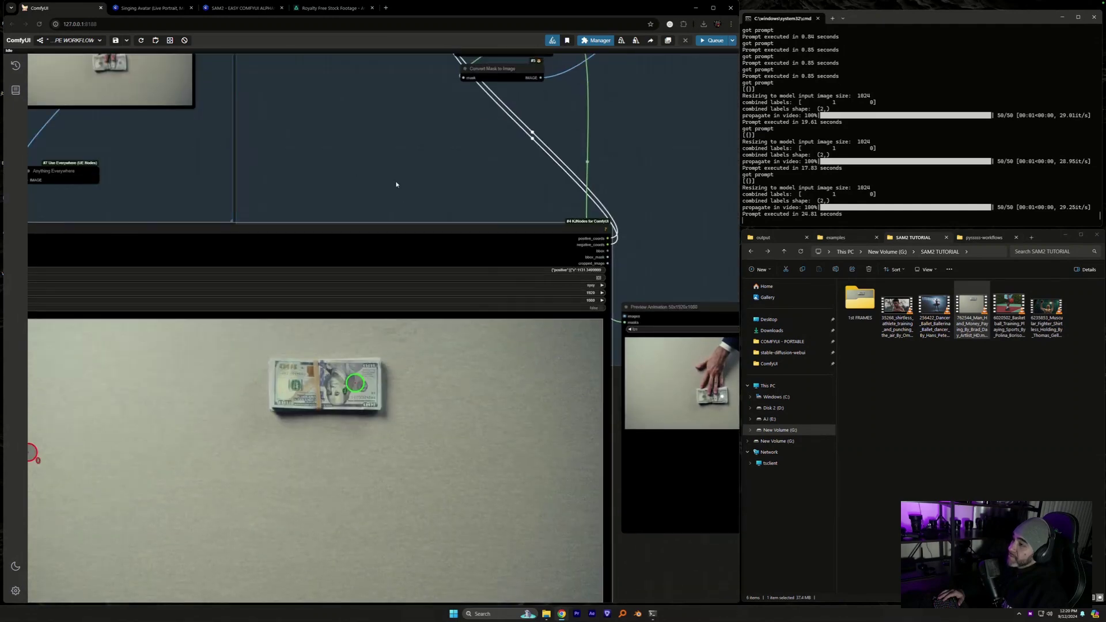
pyautogui.moveTo(397, 185); pyautogui.dragTo(428, 190)
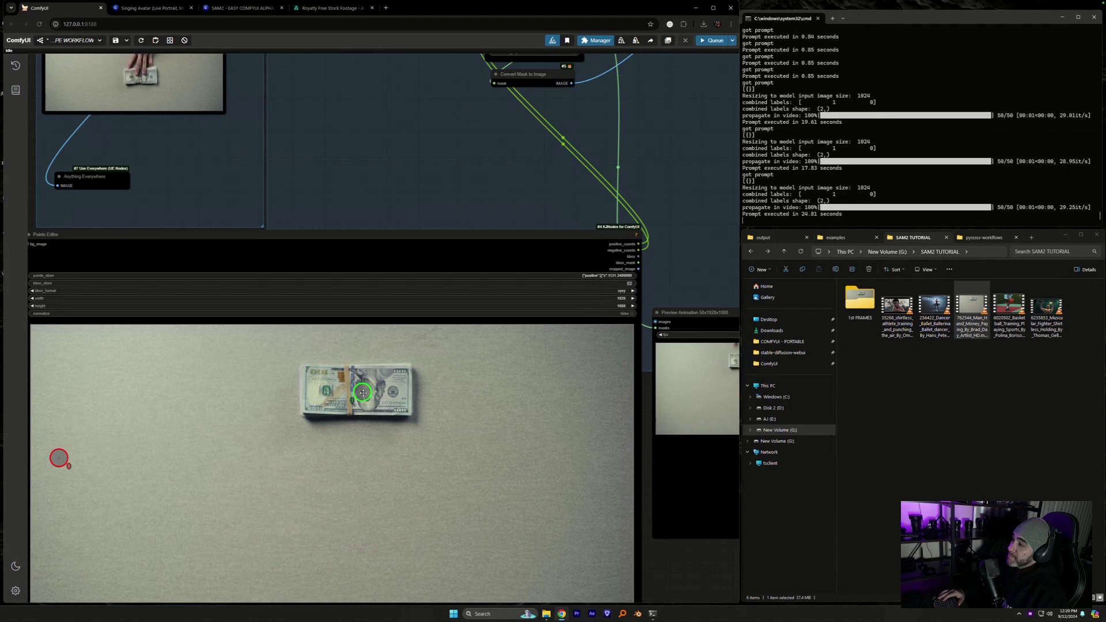
pyautogui.moveTo(517, 132); pyautogui.dragTo(444, 309)
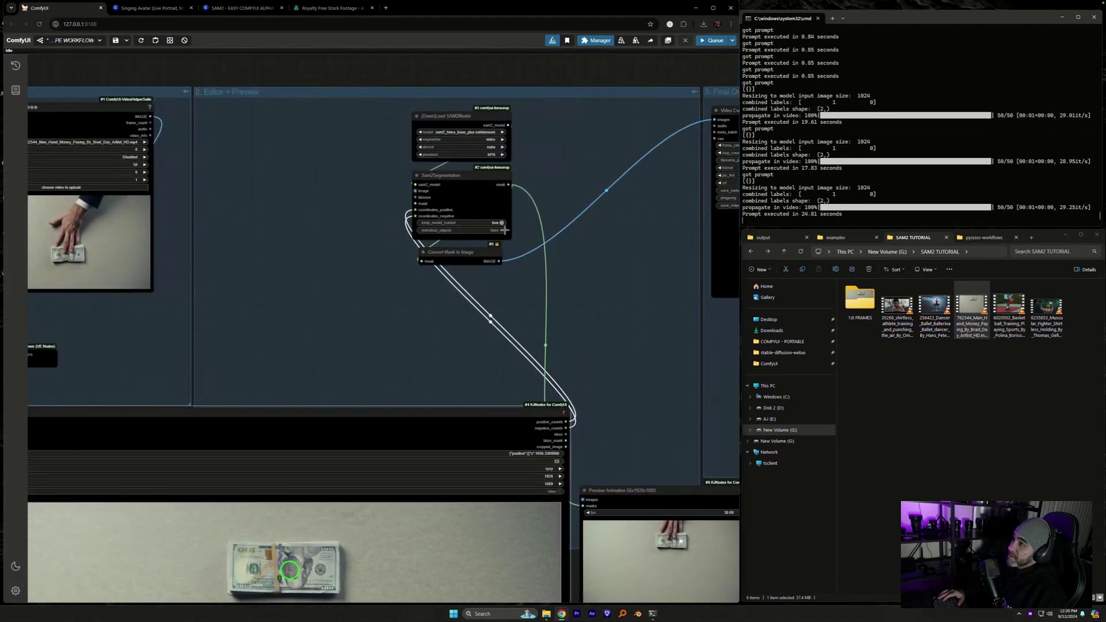
pyautogui.moveTo(380, 353); pyautogui.dragTo(408, 280)
pyautogui.hscroll(5, 407, 280)
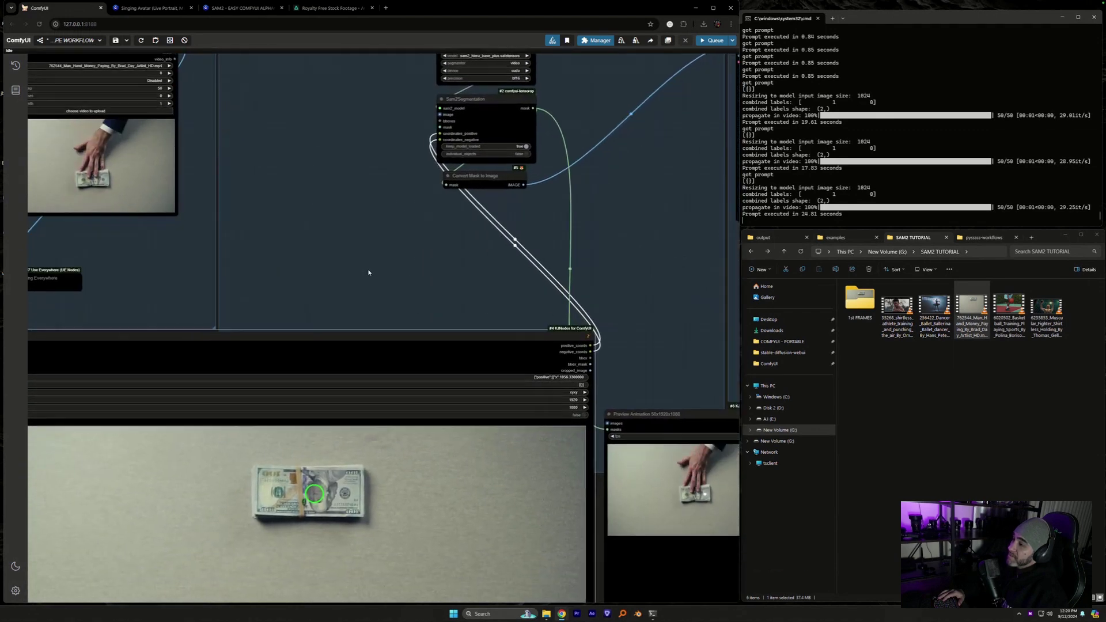
pyautogui.moveTo(590, 274); pyautogui.dragTo(583, 275)
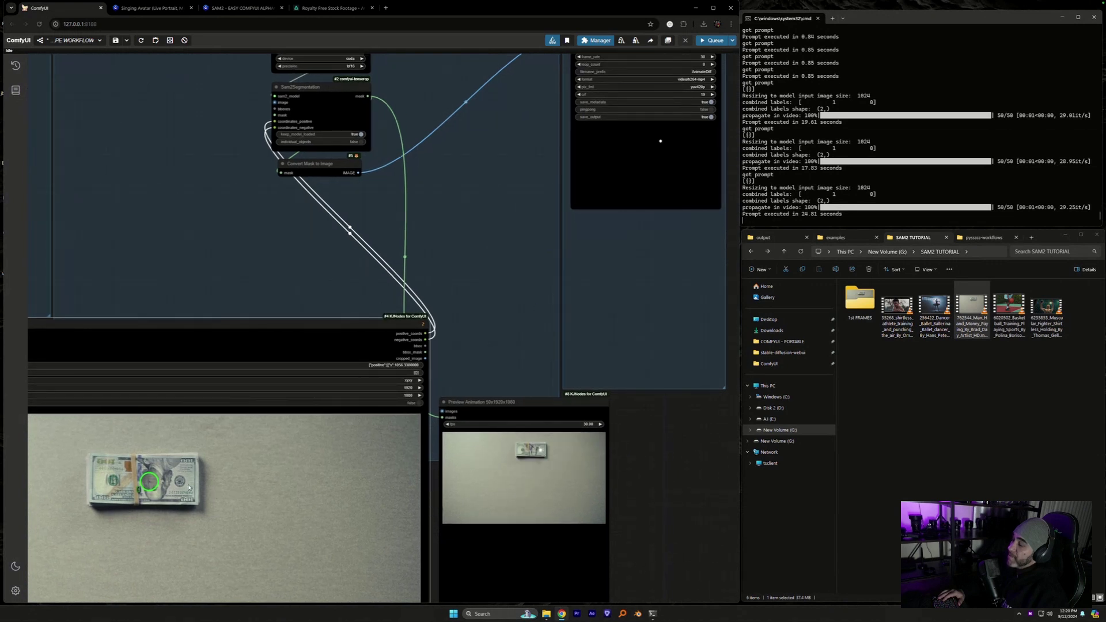
pyautogui.moveTo(151, 483); pyautogui.dragTo(177, 481)
# - Add a second positive point on the left half of the money stack, shift the first one onto the portrait, and run the workflow
pyautogui.moveTo(111, 489); pyautogui.dragTo(254, 425)
pyautogui.press('super')
pyautogui.press('super')
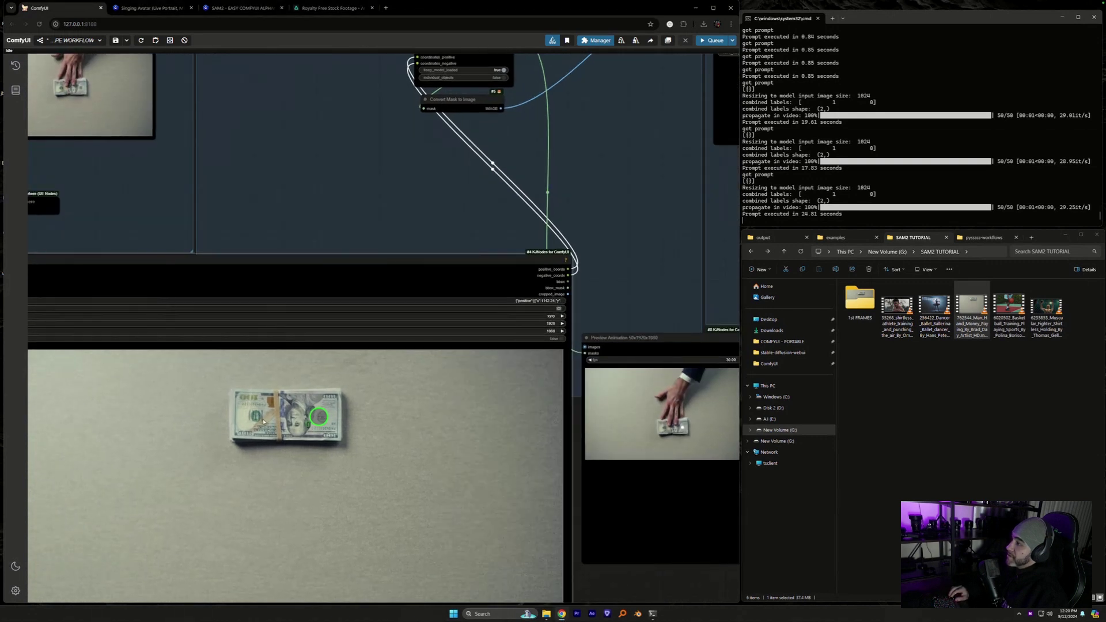
pyautogui.keyDown('shift'); pyautogui.click(259, 417); pyautogui.keyUp('shift')
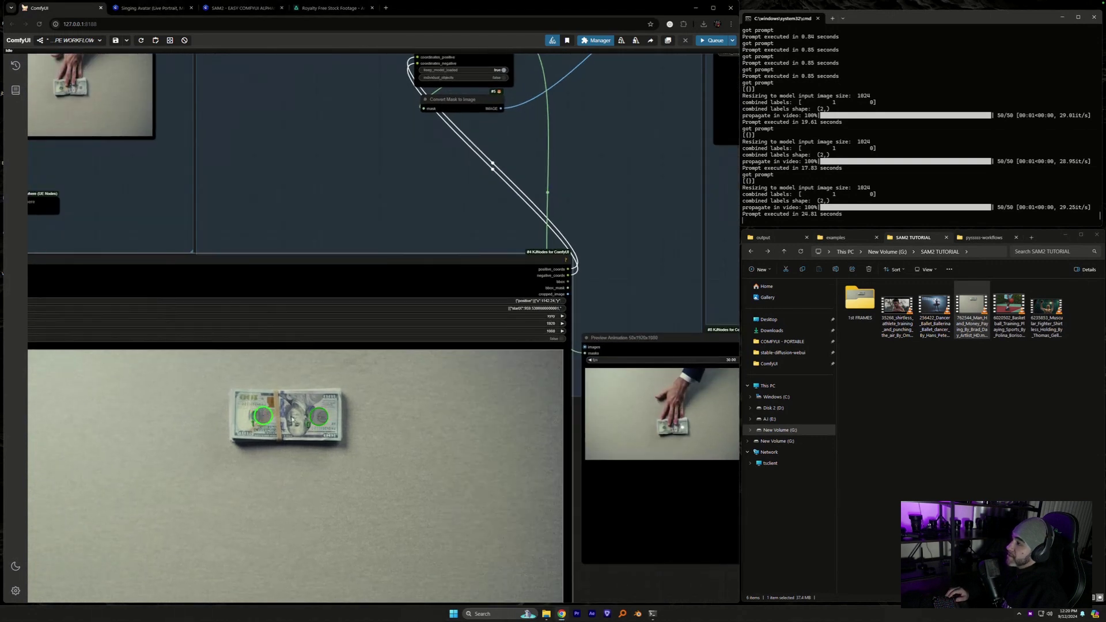
pyautogui.rightClick(319, 417)
pyautogui.keyDown('shift'); pyautogui.click(302, 415); pyautogui.keyUp('shift')
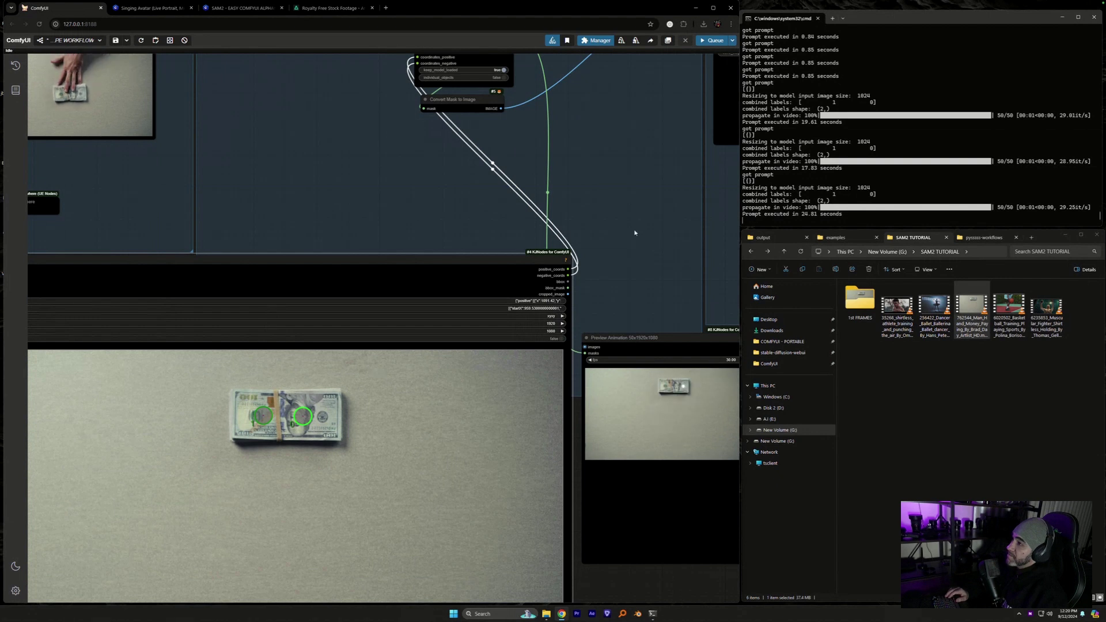
pyautogui.moveTo(357, 173); pyautogui.dragTo(41, 297)
pyautogui.hotkey('ctrl', 'Return')
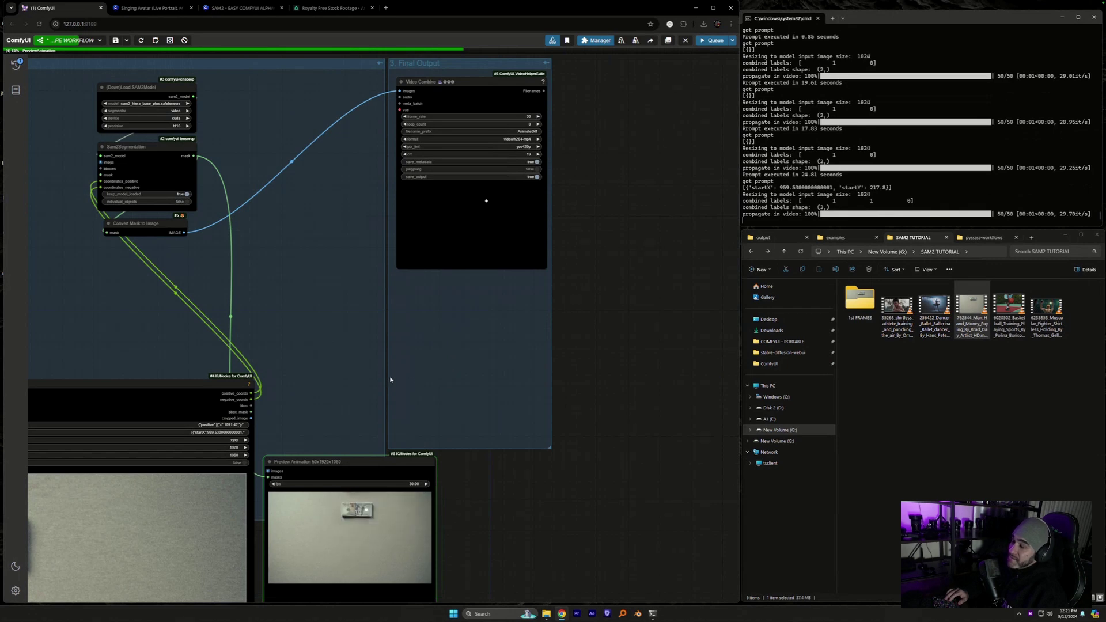
# - Inspect the new mask in the Video Combine node and play AnimateDiff_00116.mp4 from the ComfyUI output folder
pyautogui.moveTo(317, 395); pyautogui.dragTo(467, 360)
pyautogui.moveTo(582, 297); pyautogui.dragTo(430, 400)
pyautogui.scroll(6, 501, 291)
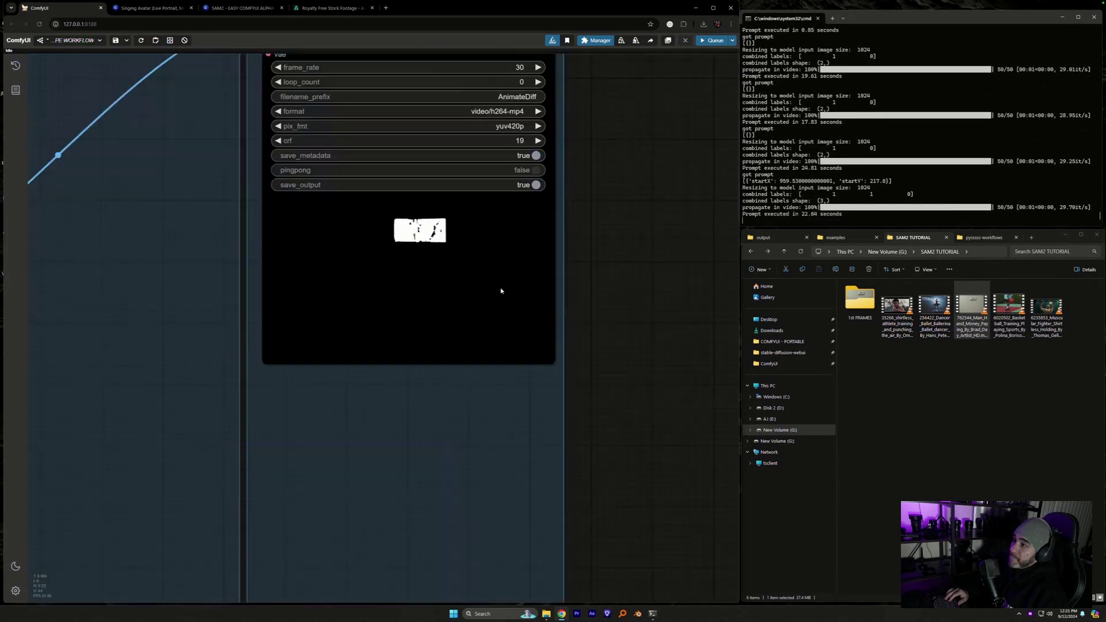
pyautogui.scroll(2, 438, 374)
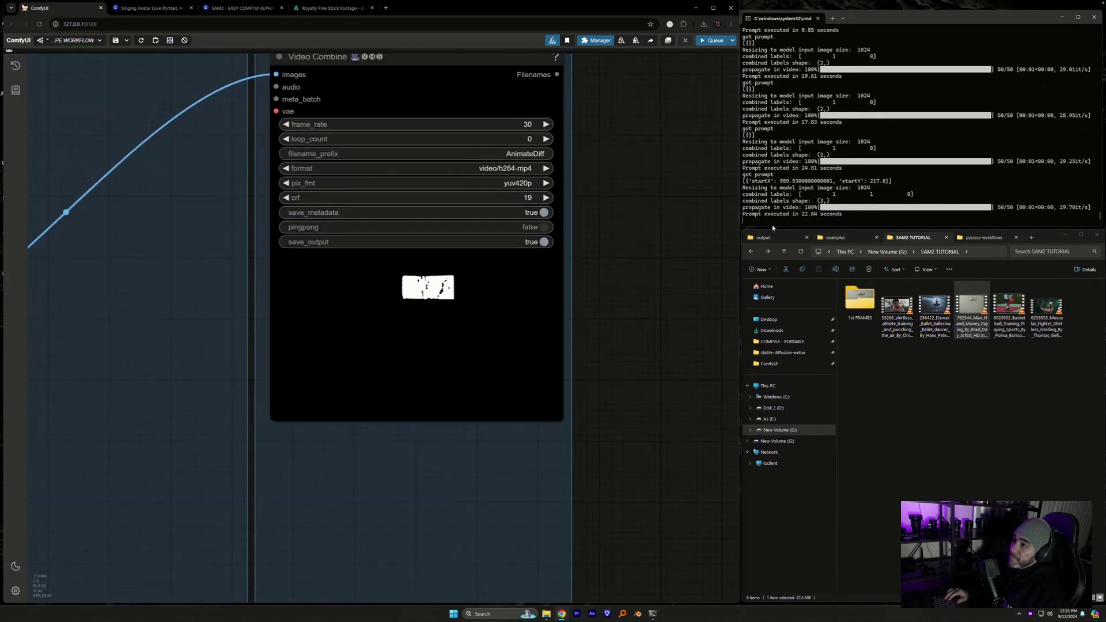
pyautogui.click(785, 236)
pyautogui.click(801, 252)
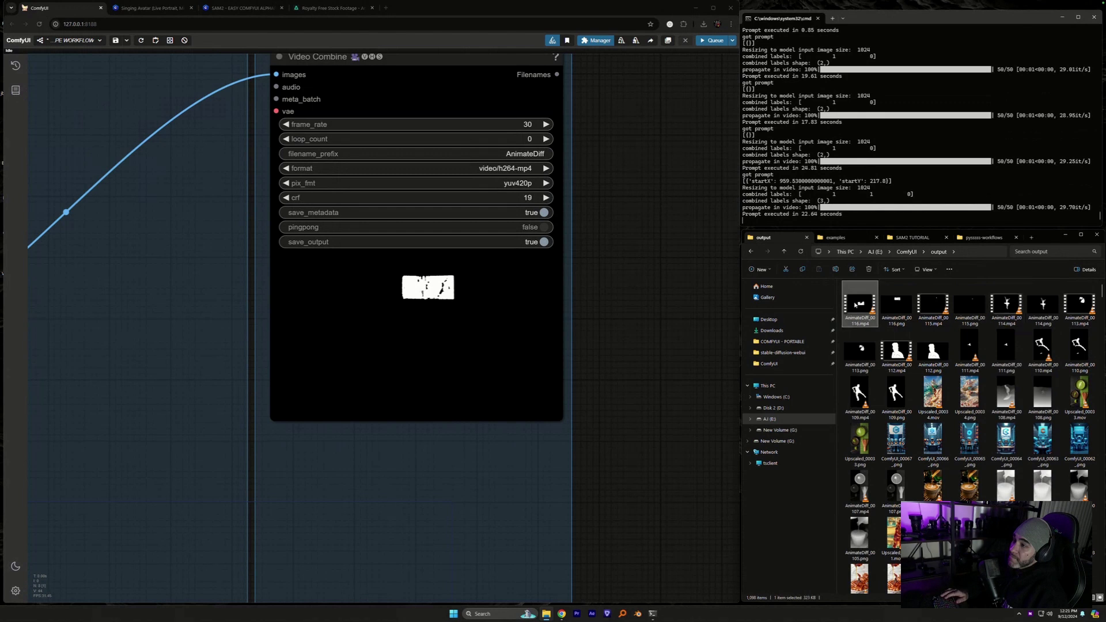
pyautogui.doubleClick(861, 316)
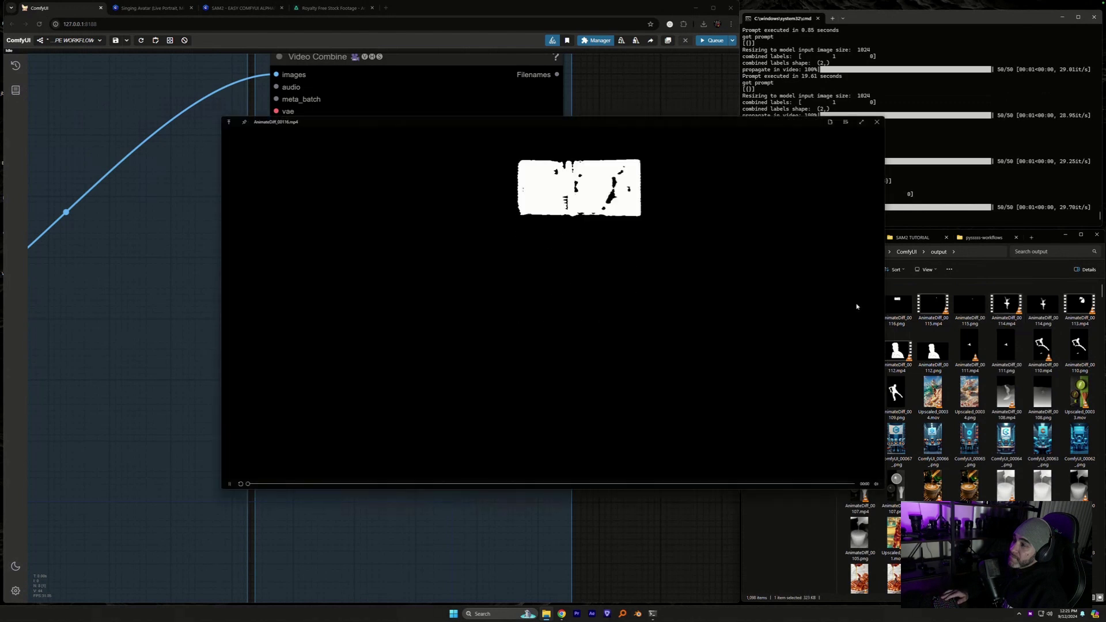
pyautogui.click(876, 123)
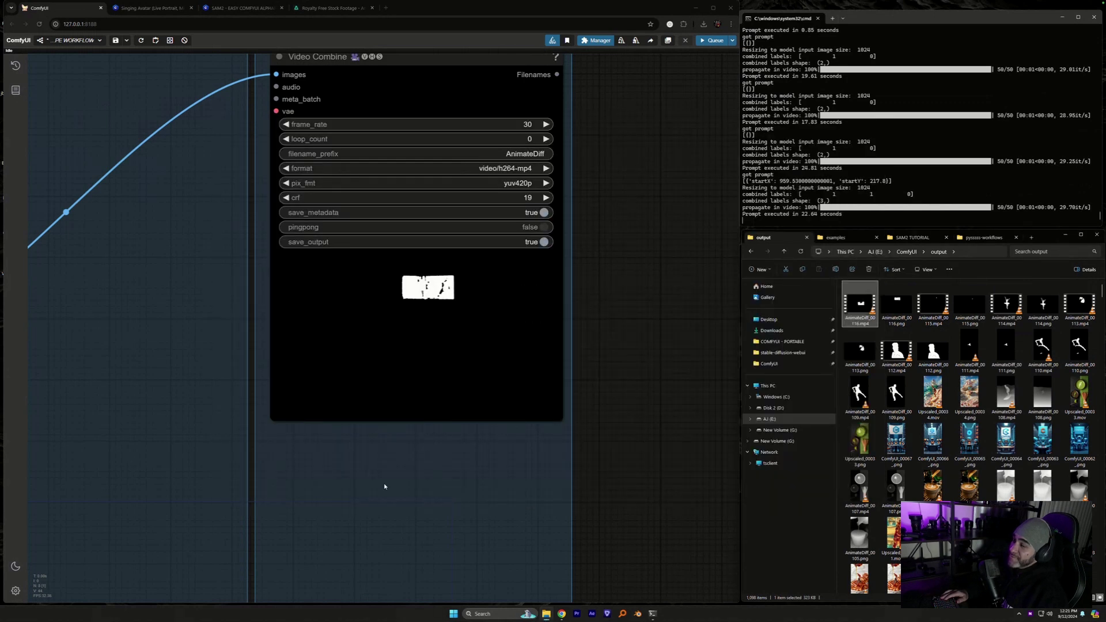
# - Add a third positive point at the money stack's right end, spread the points across the stack, and rerun the workflow
pyautogui.scroll(-5, 603, 343)
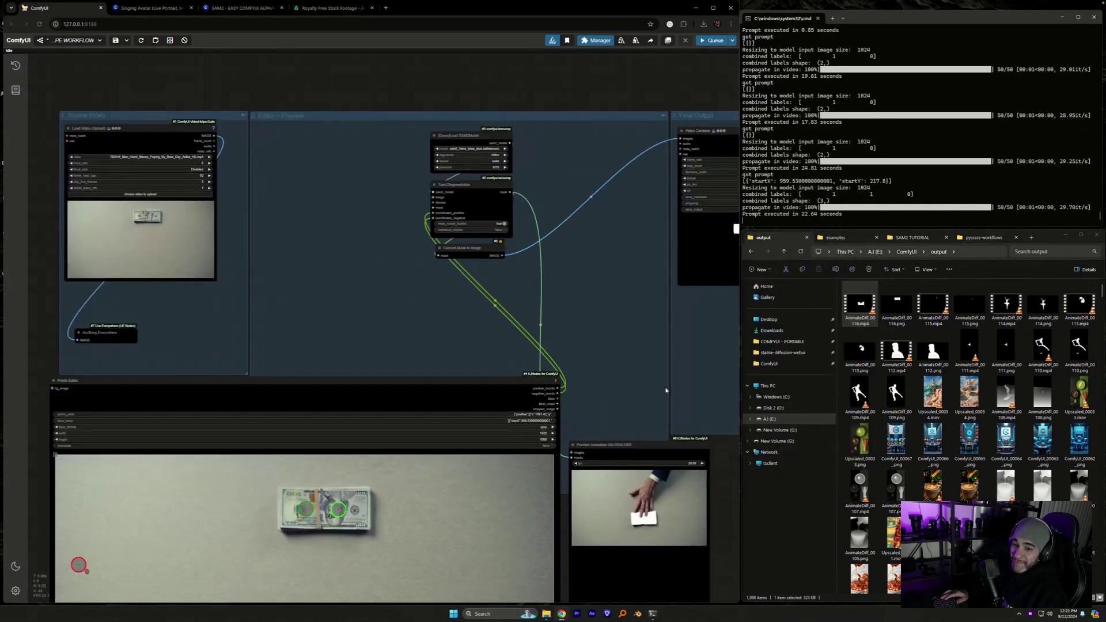
pyautogui.moveTo(676, 390); pyautogui.dragTo(723, 268)
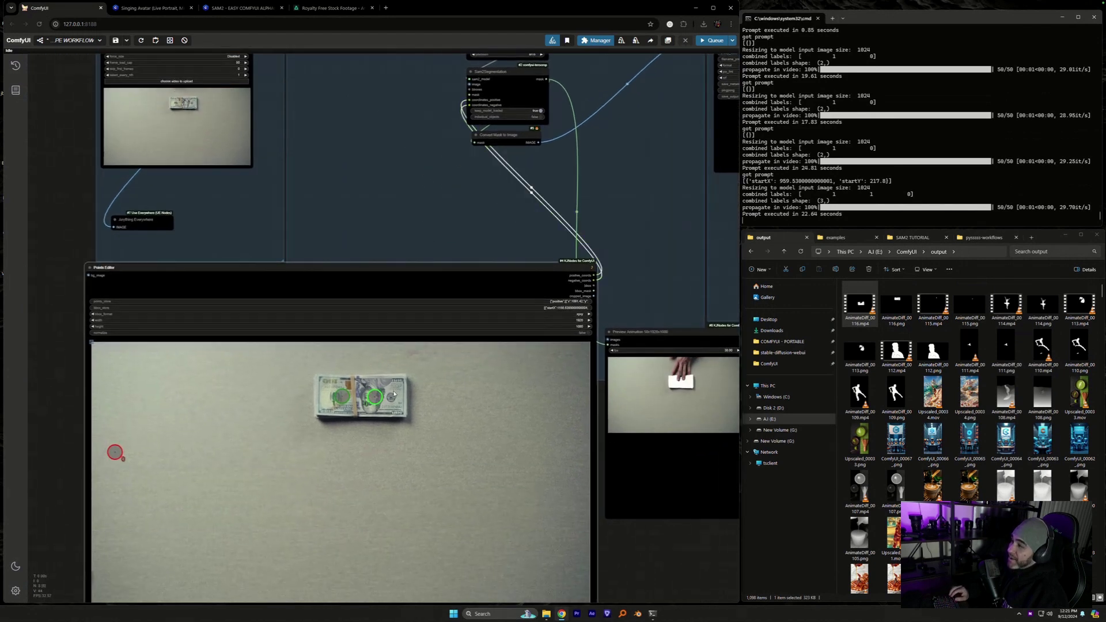
pyautogui.keyDown('shift'); pyautogui.click(392, 388); pyautogui.keyUp('shift')
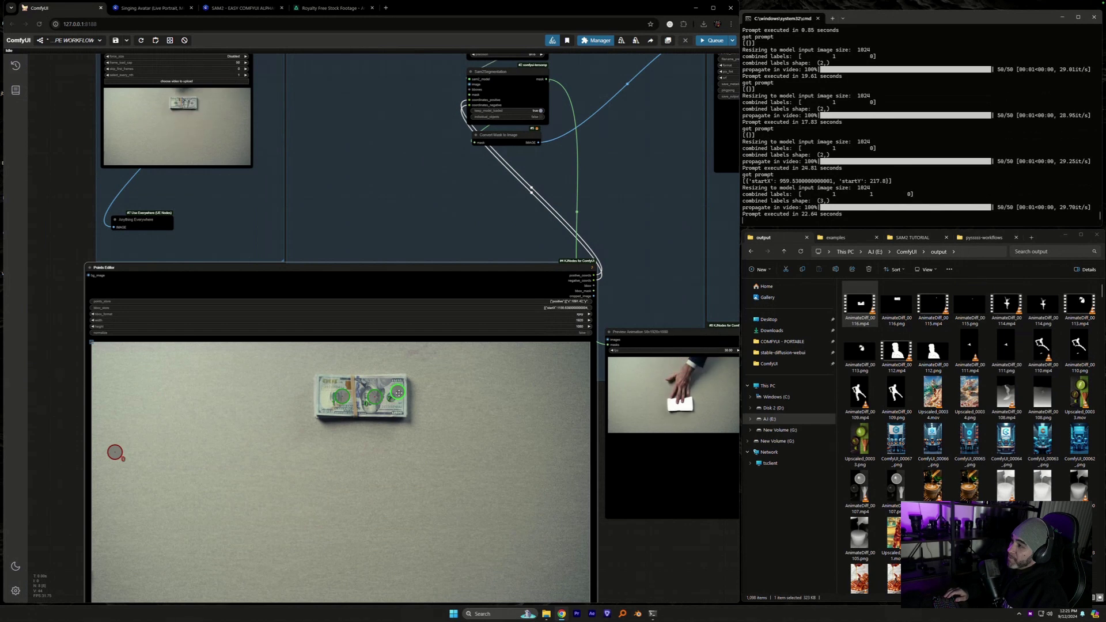
pyautogui.moveTo(394, 393); pyautogui.dragTo(391, 400)
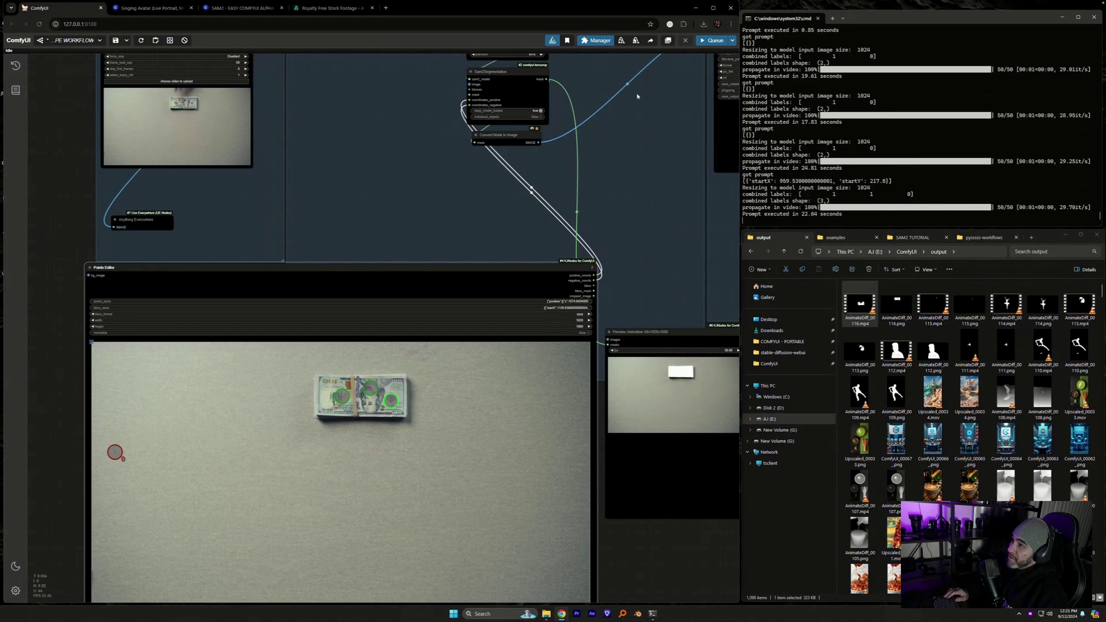
pyautogui.click(704, 43)
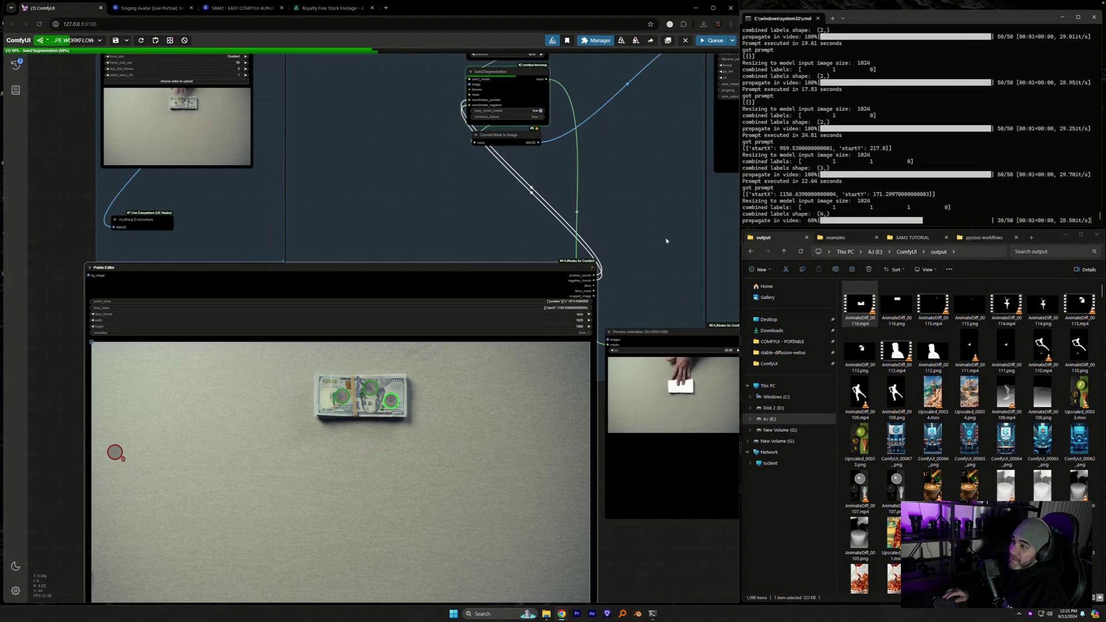
# - Check the three-point mask in the Video Combine node and play AnimateDiff_00117.mp4 from the refreshed output folder
pyautogui.moveTo(718, 213); pyautogui.dragTo(438, 322)
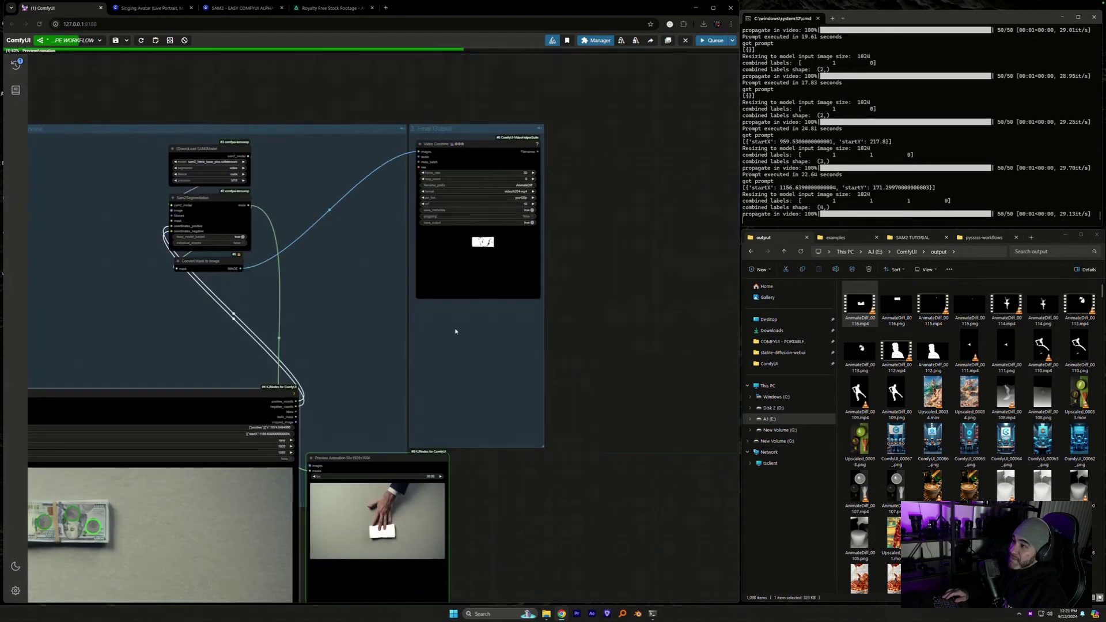
pyautogui.scroll(5, 483, 239)
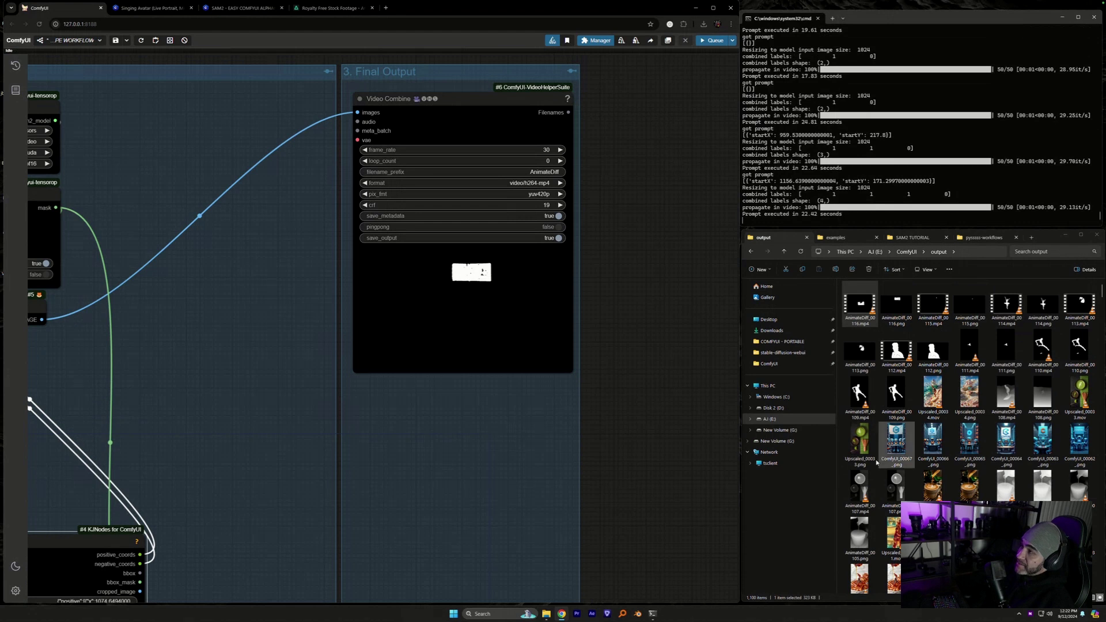
pyautogui.click(801, 251)
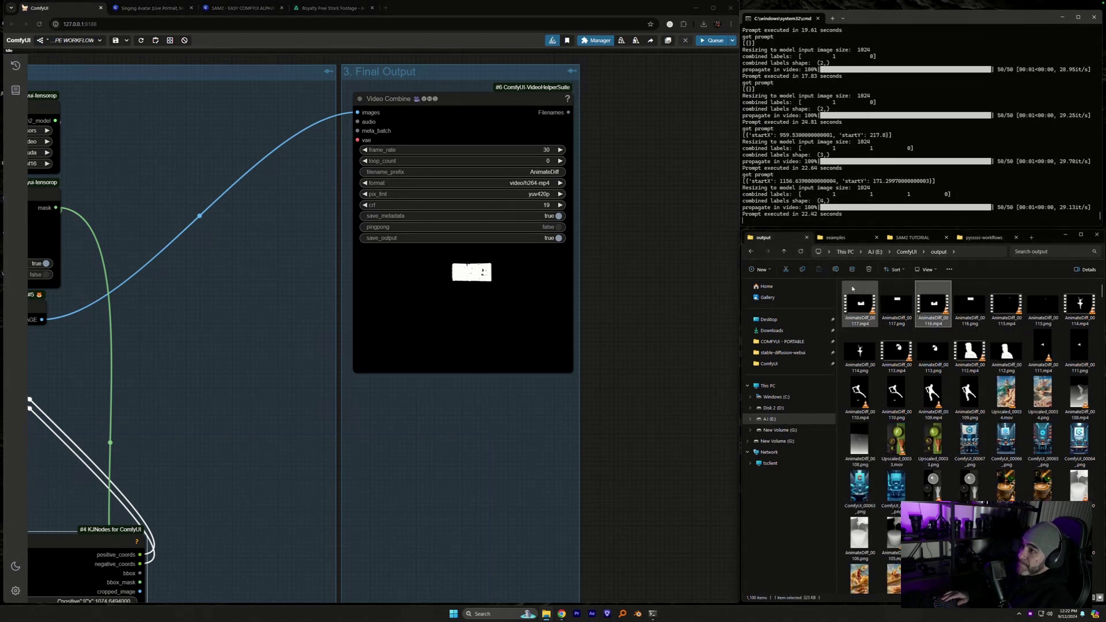
pyautogui.doubleClick(905, 358)
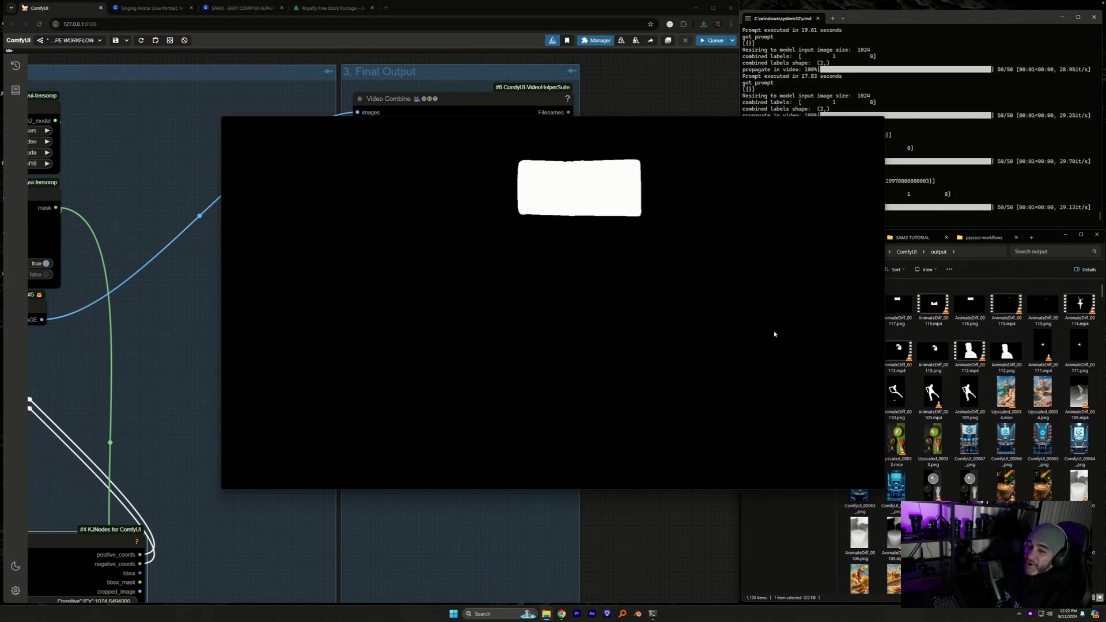
pyautogui.moveTo(814, 163)
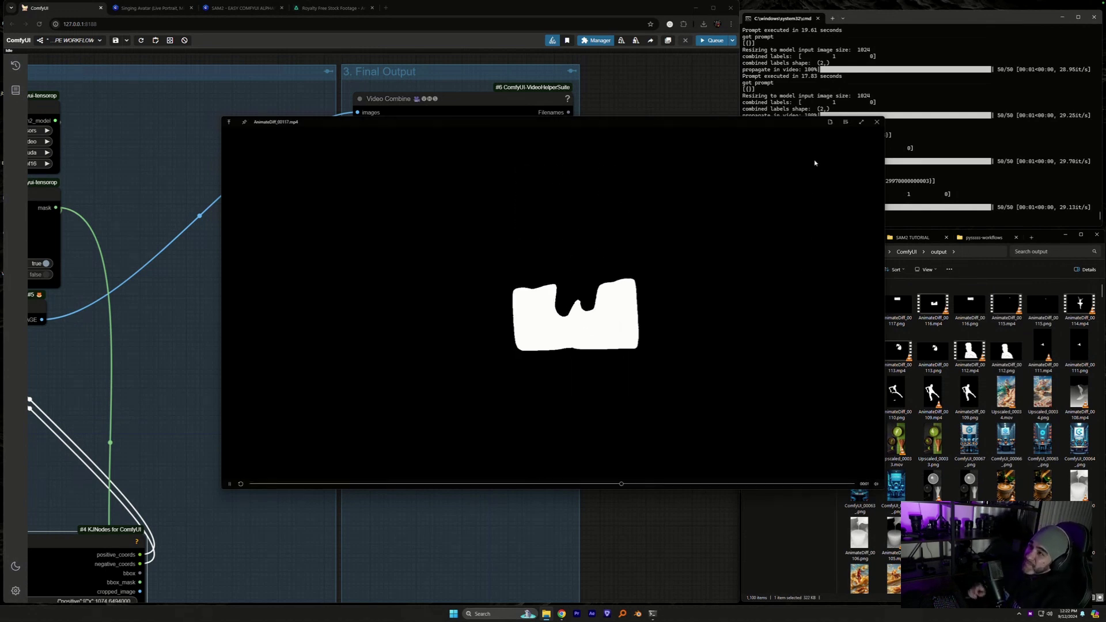
pyautogui.click(877, 124)
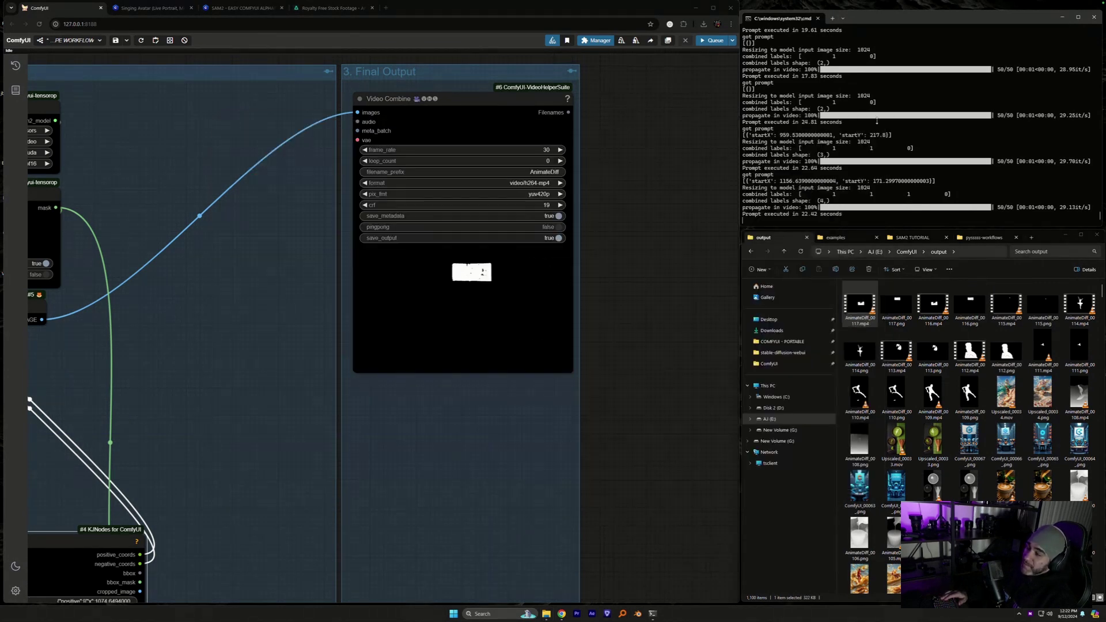
# - Review the positive and negative point placement on the money image in the Points Editor
pyautogui.moveTo(206, 510); pyautogui.dragTo(438, 326)
pyautogui.scroll(-3, 351, 219)
pyautogui.scroll(4, 508, 316)
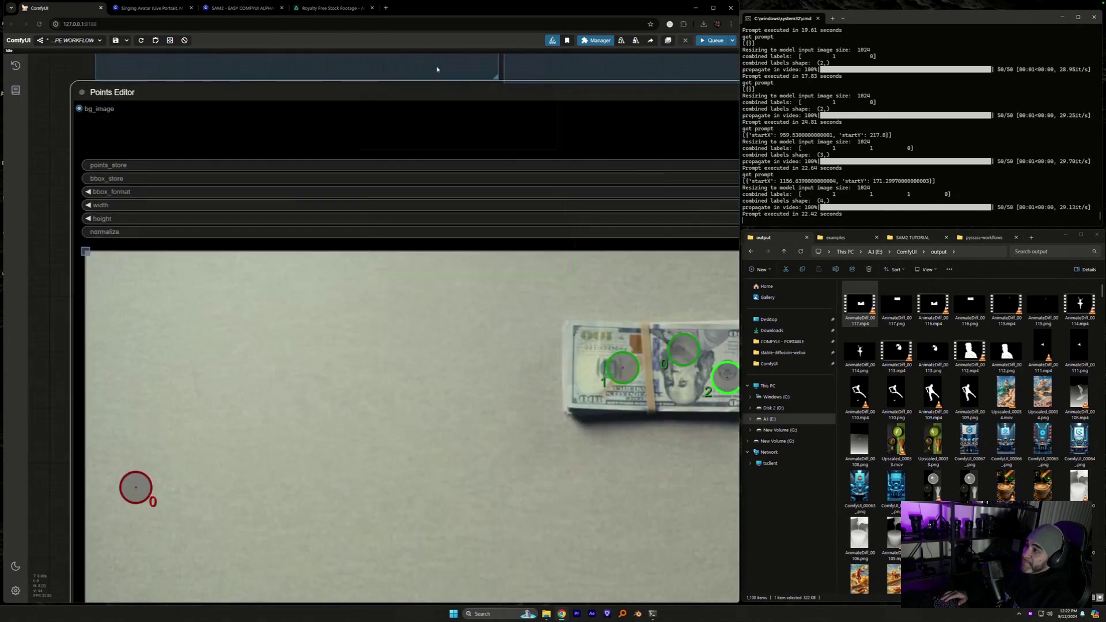
pyautogui.scroll(-5, 316, 175)
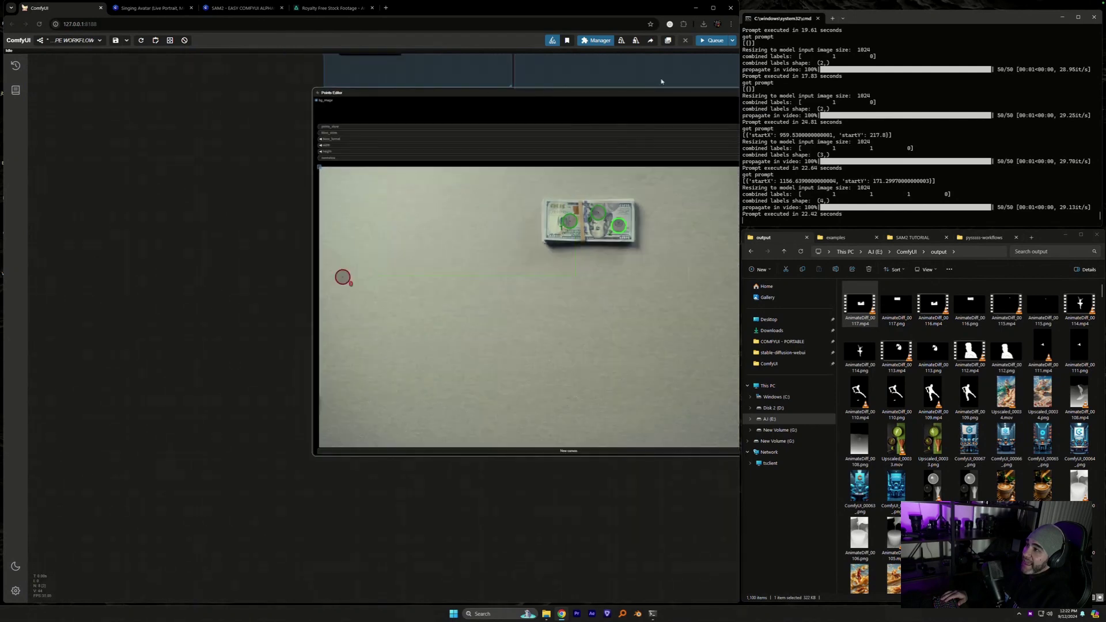
pyautogui.scroll(-6, 316, 174)
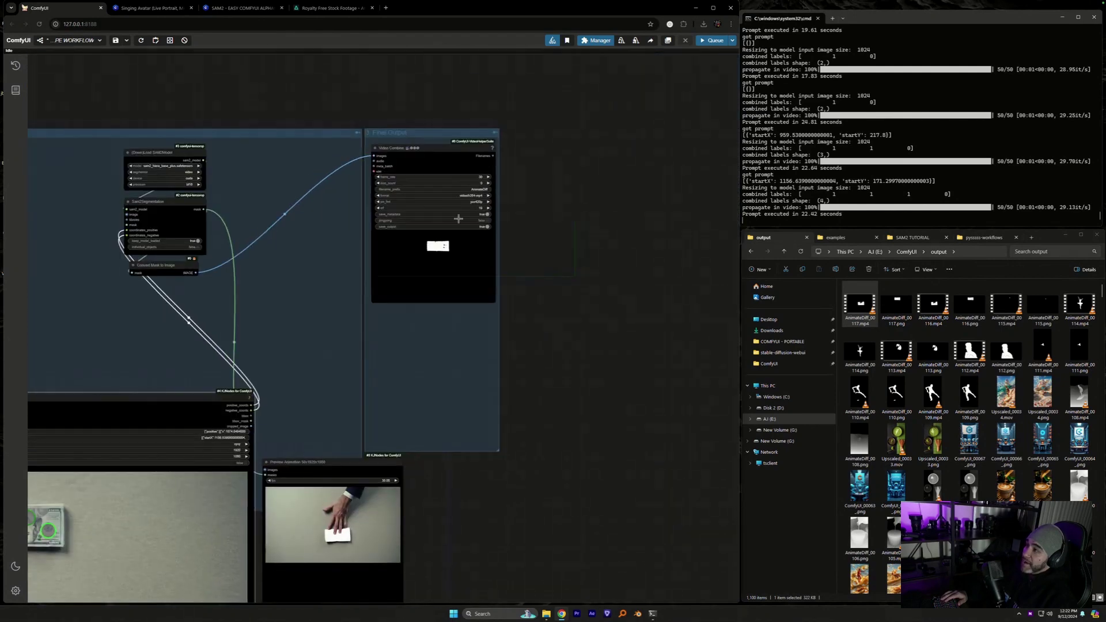
# - Compare the Video Combine node's mask preview with playback of the exported AnimateDiff_00117.mp4
pyautogui.scroll(8, 437, 221)
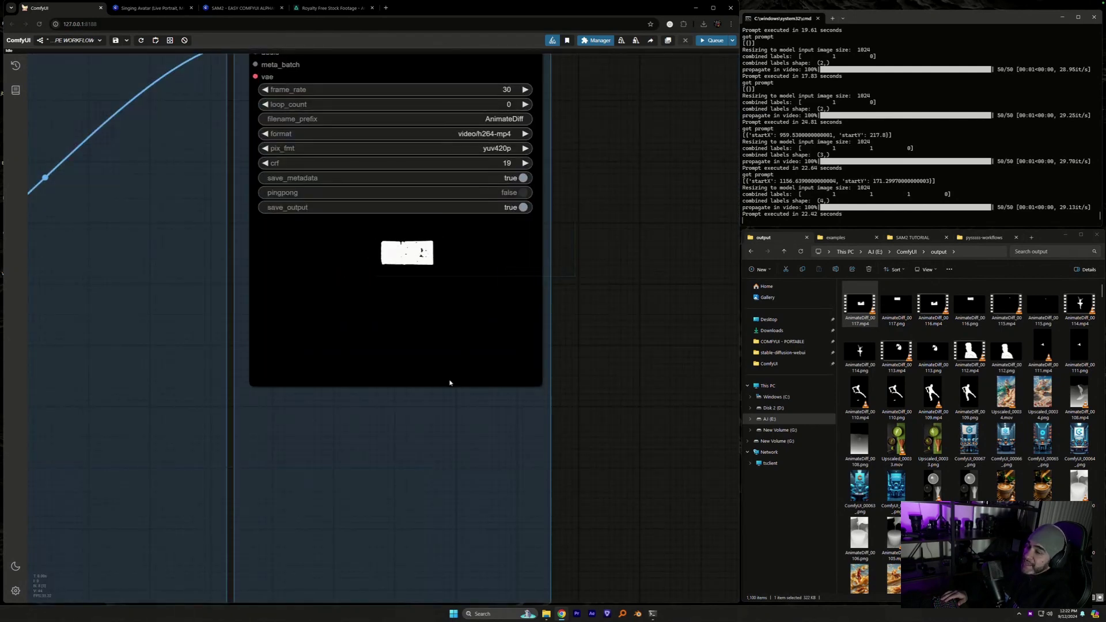
pyautogui.moveTo(442, 439); pyautogui.dragTo(461, 486)
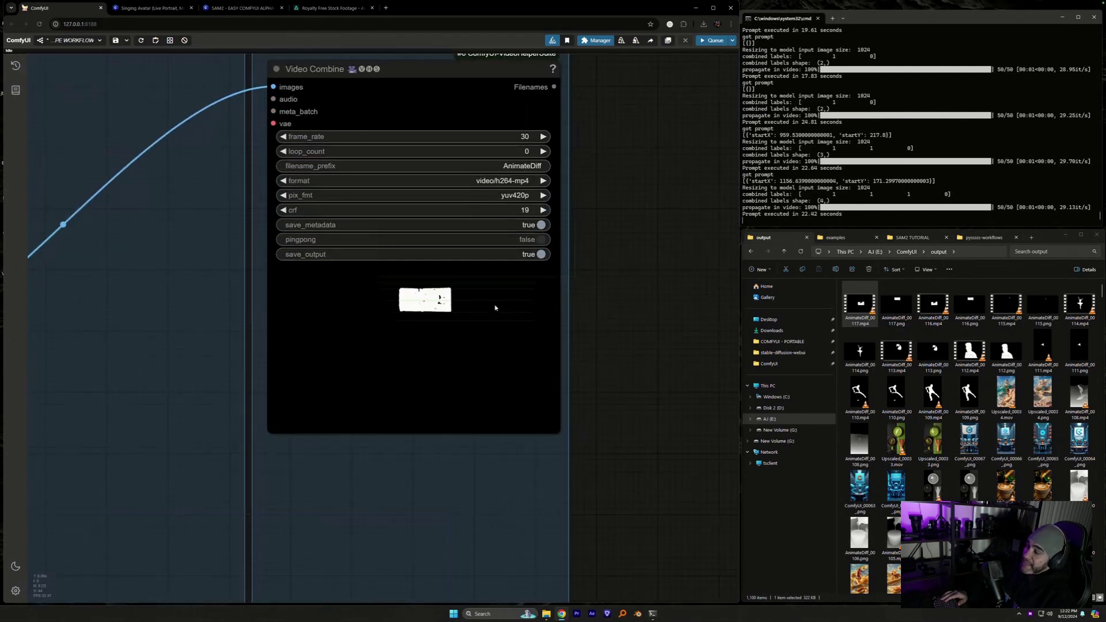
pyautogui.doubleClick(853, 318)
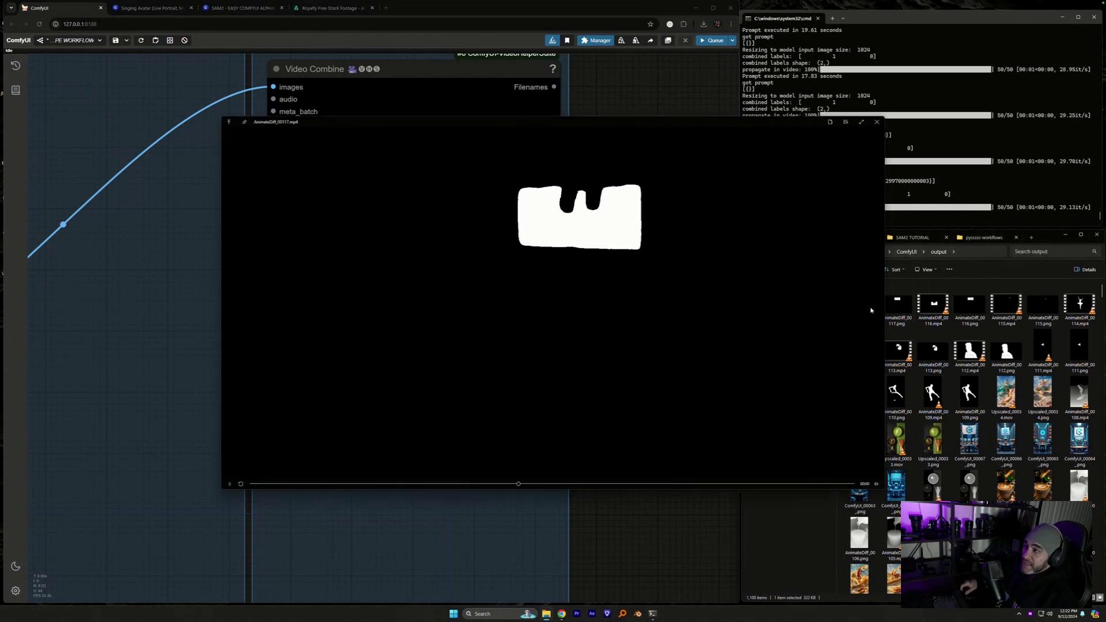
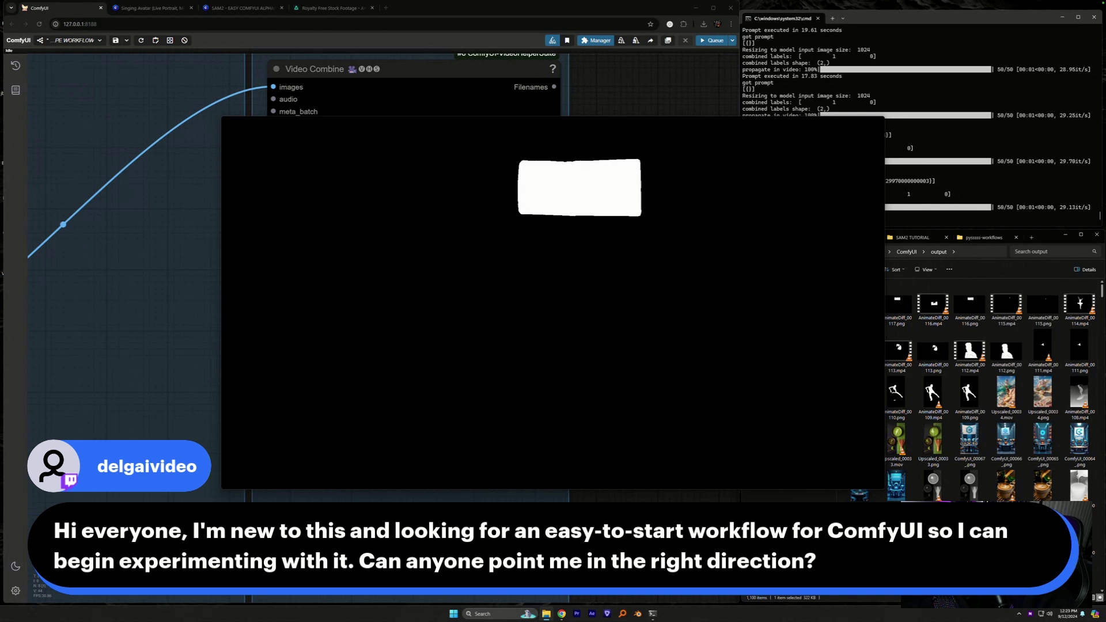
pyautogui.moveTo(808, 304)
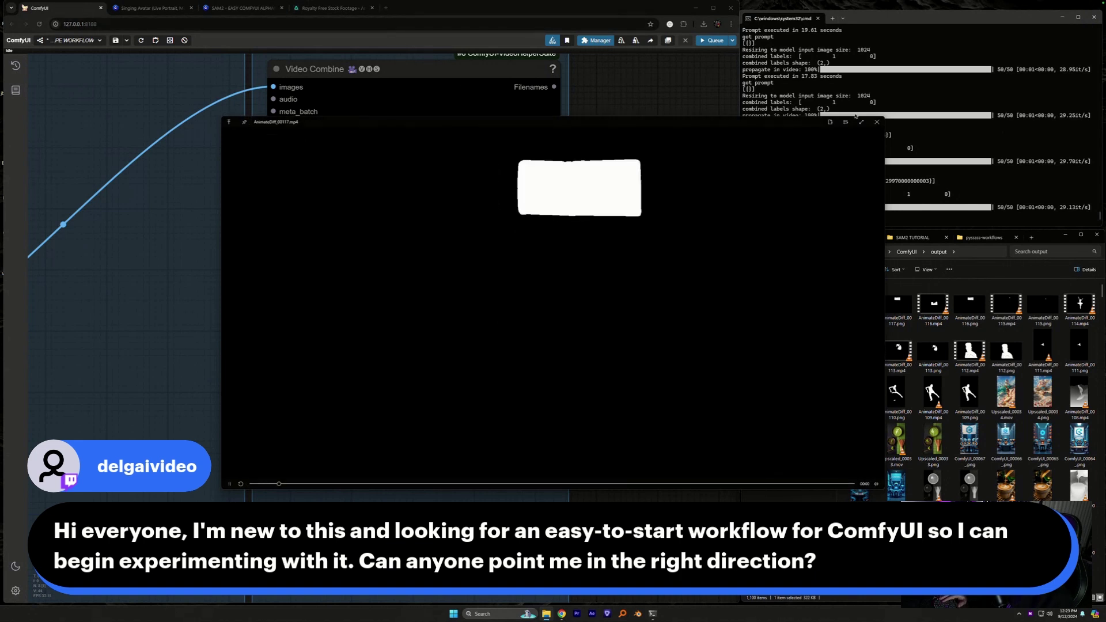
pyautogui.click(875, 122)
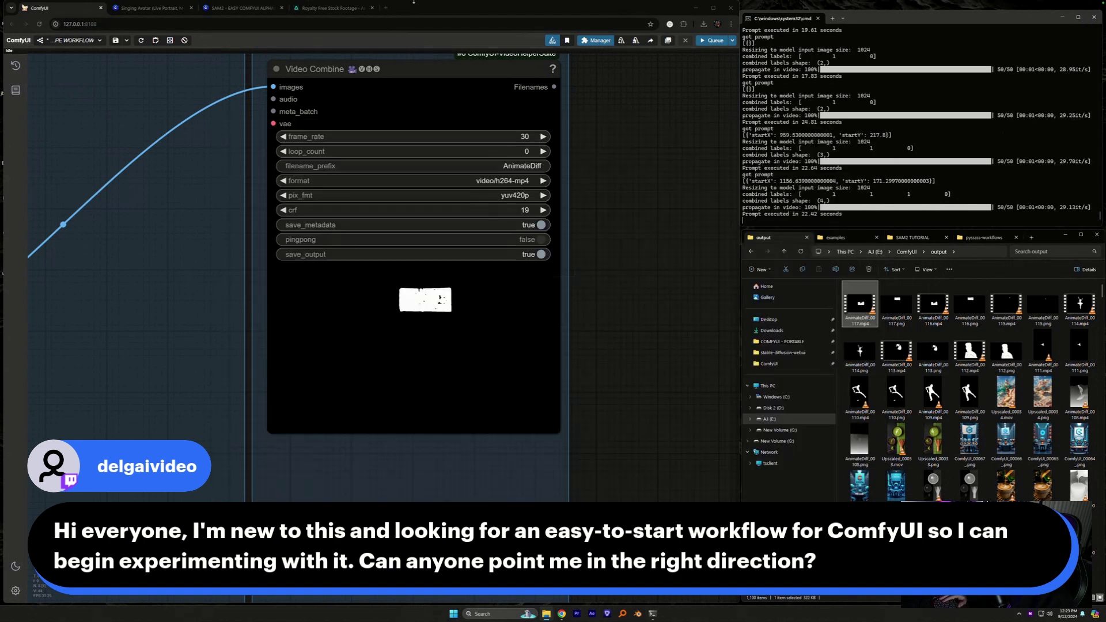
# - Open youtube.com in a new browser tab
pyautogui.click(386, 7)
pyautogui.click(487, 24)
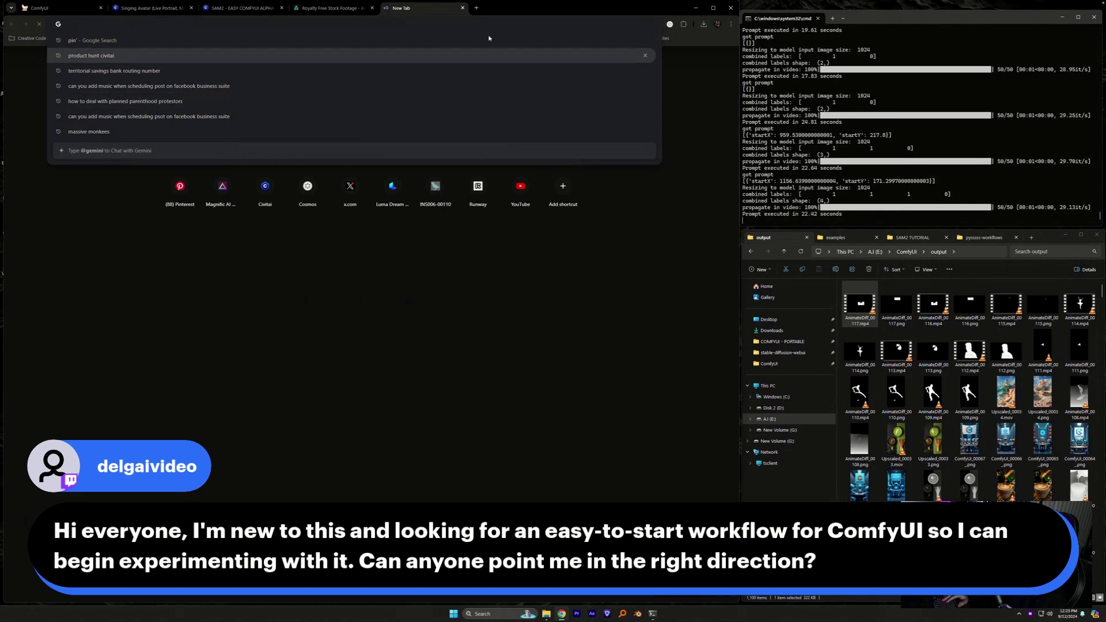
pyautogui.write('youtube.com')
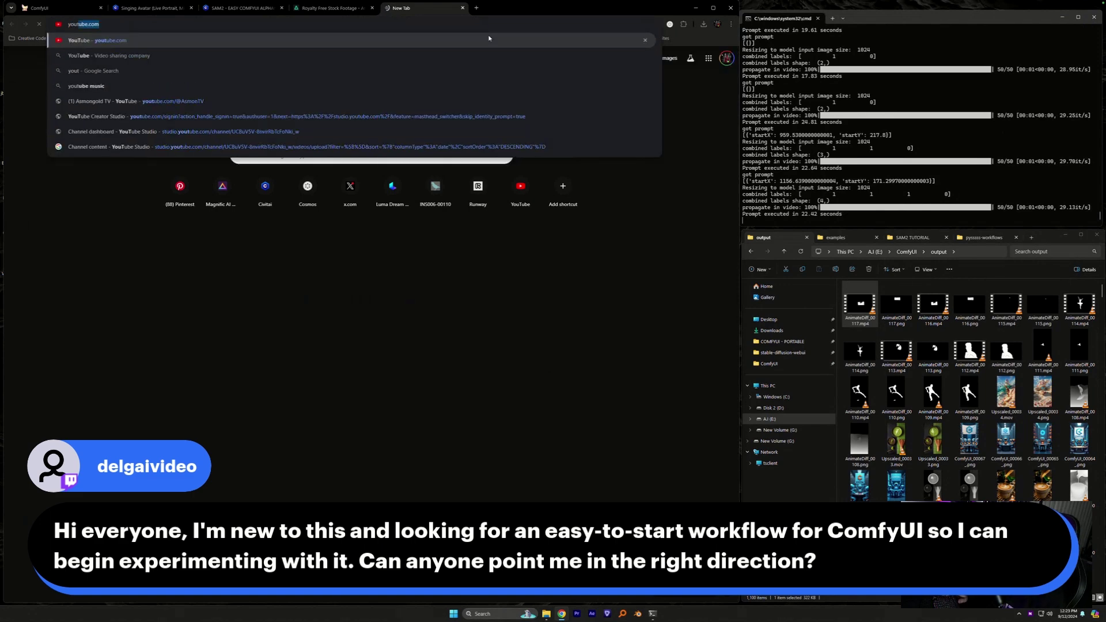
pyautogui.press('Return')
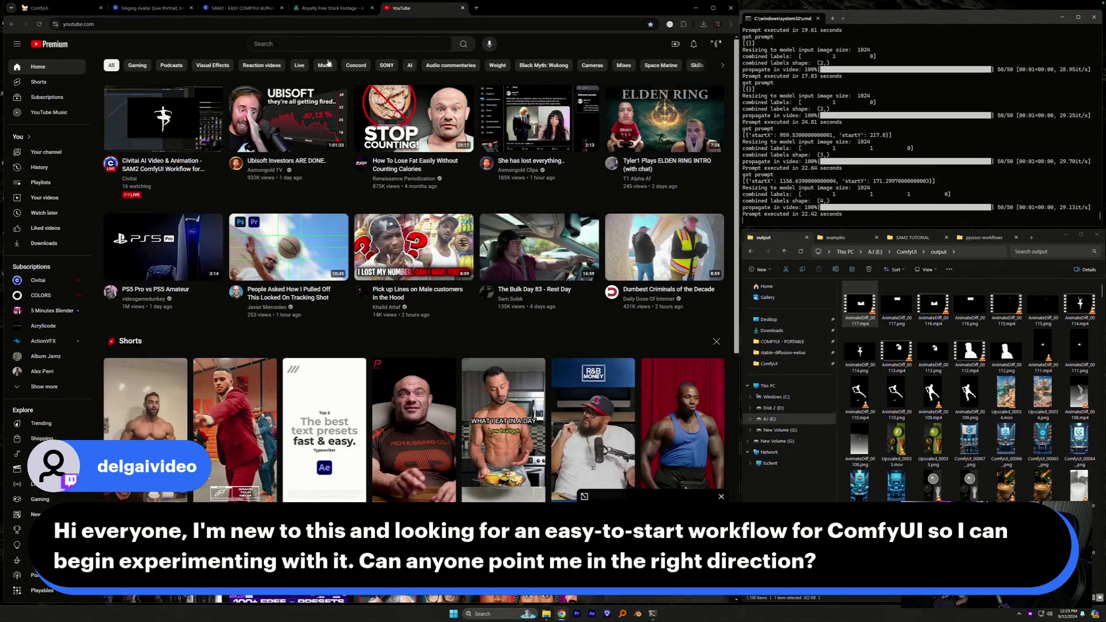
# - Search YouTube for "purzbeats" and refine the search to "purzbeats beginner"
pyautogui.click(311, 44)
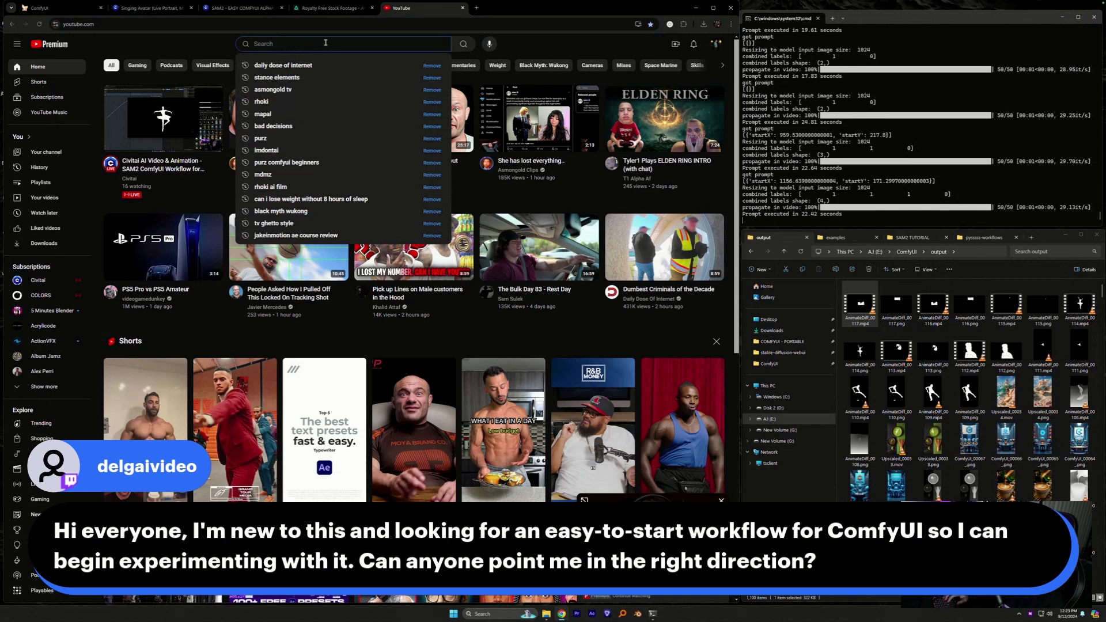
pyautogui.write('purzbe')
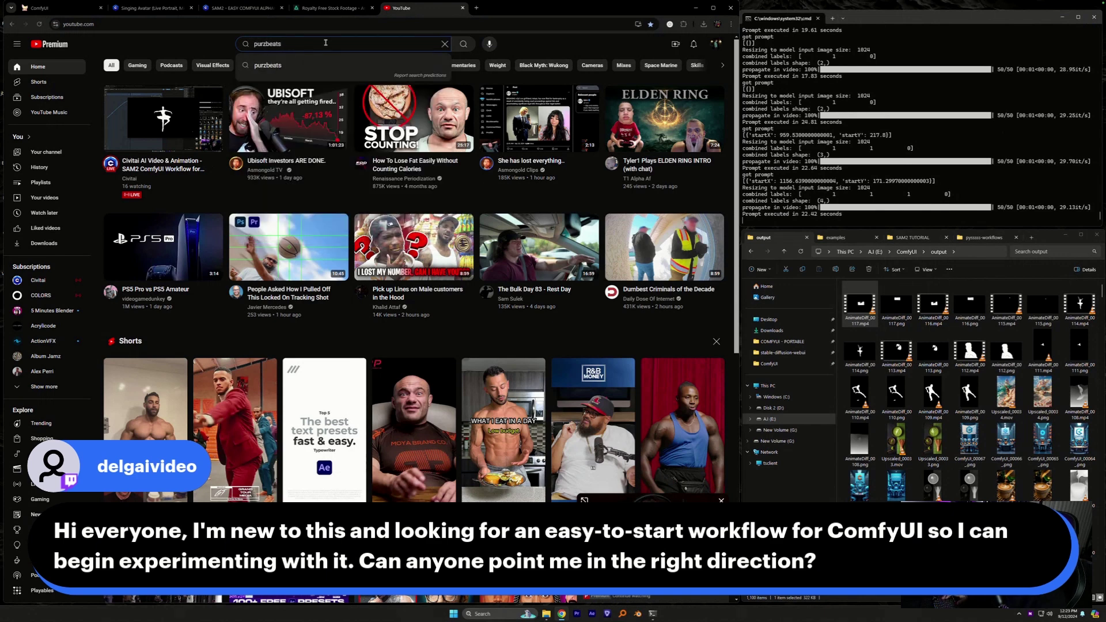
pyautogui.write('ats')
pyautogui.press('Return')
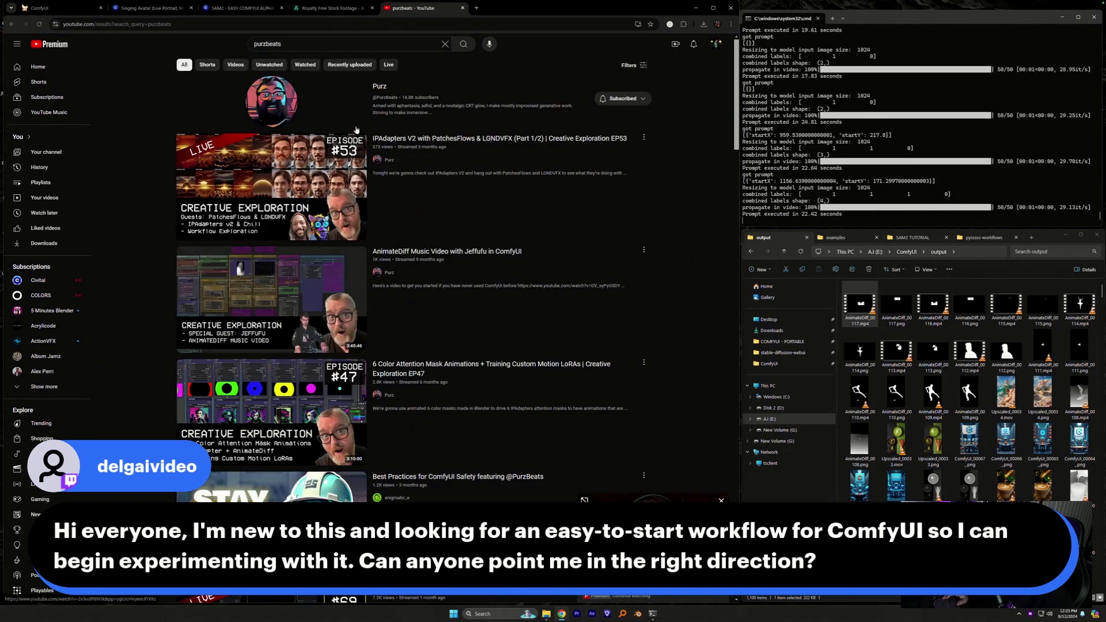
pyautogui.click(335, 45)
pyautogui.write('beginner')
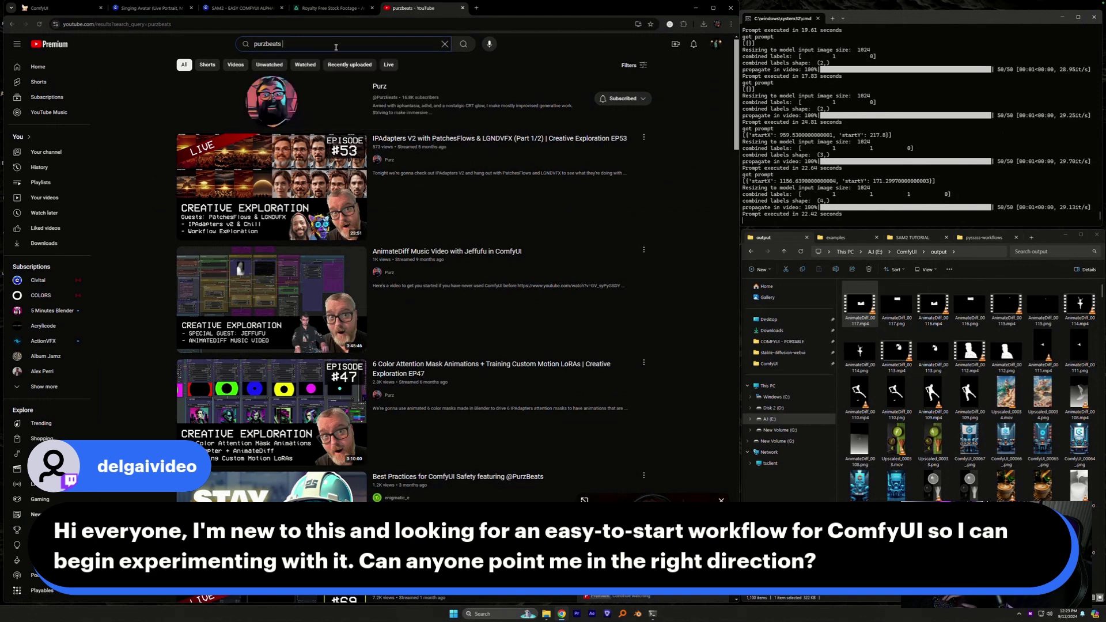
pyautogui.press('Return')
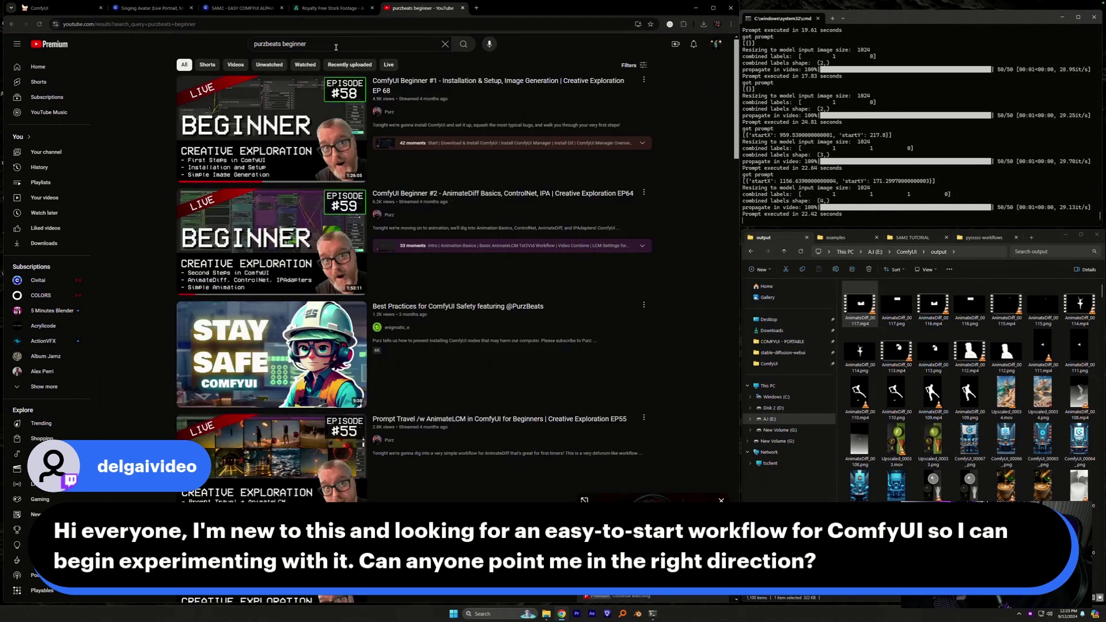
# - Copy the share link of the "ComfyUI Beginner #1 - Installation & Setup, Image Generation" video
pyautogui.click(644, 80)
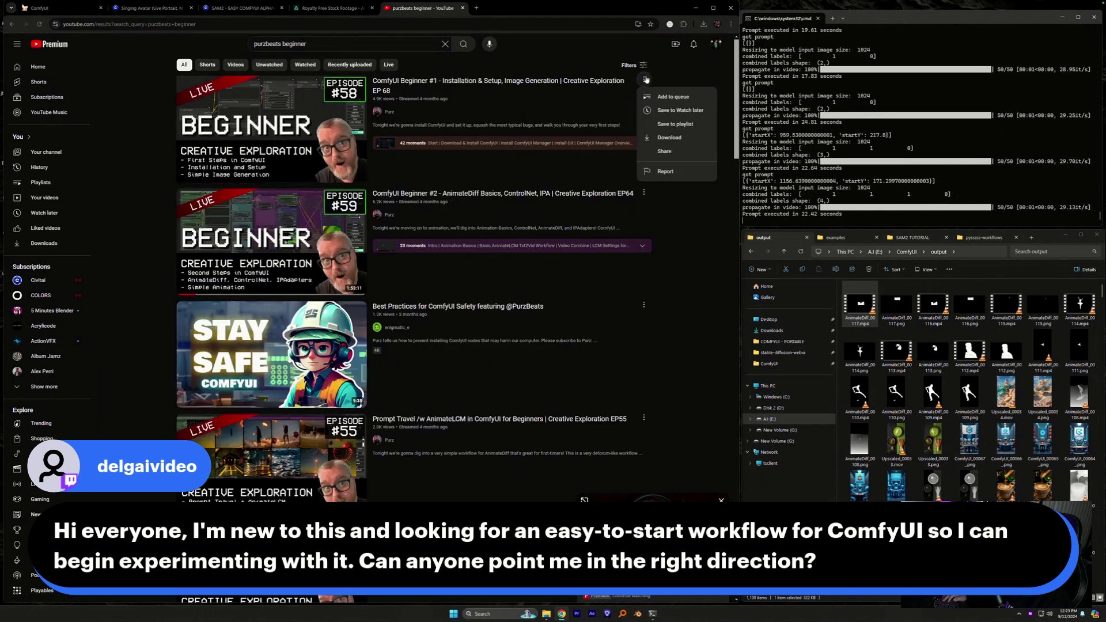
pyautogui.click(662, 145)
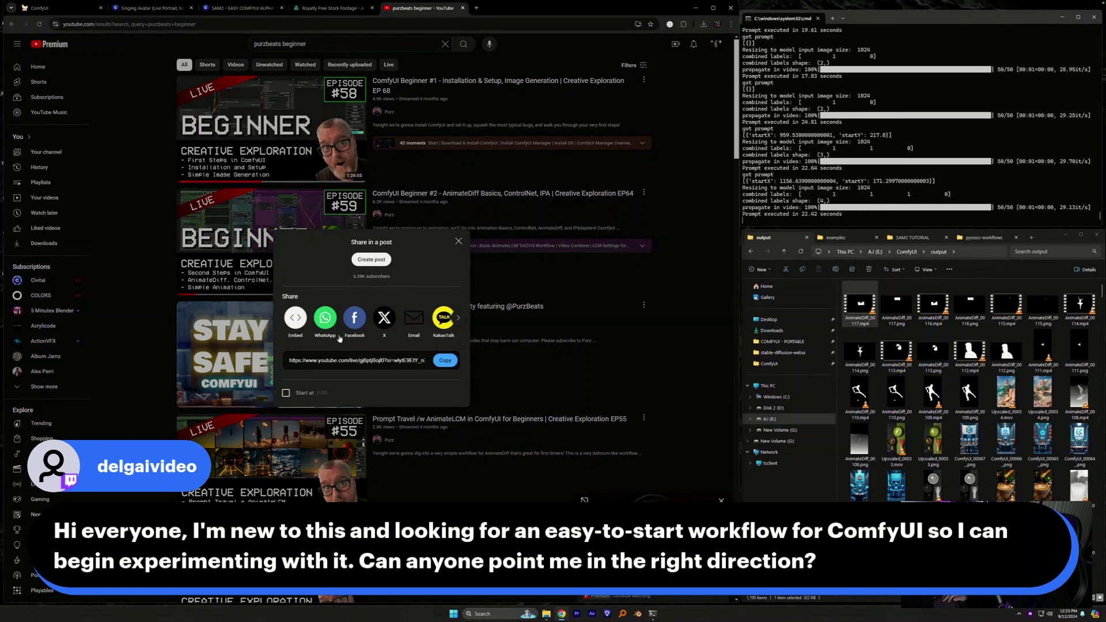
pyautogui.click(445, 361)
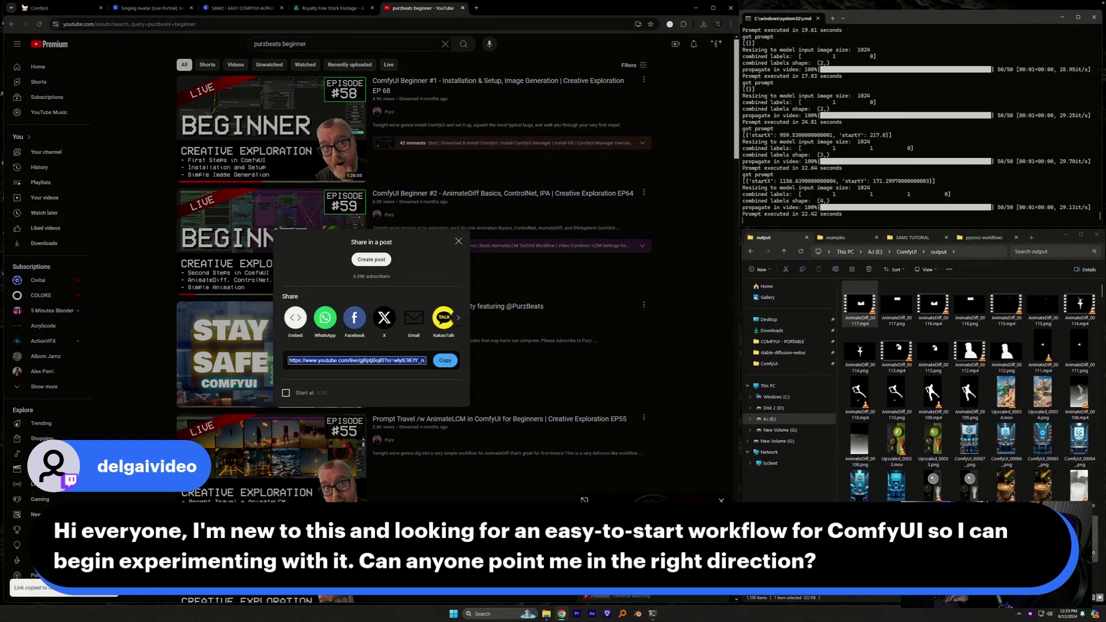
pyautogui.click(459, 242)
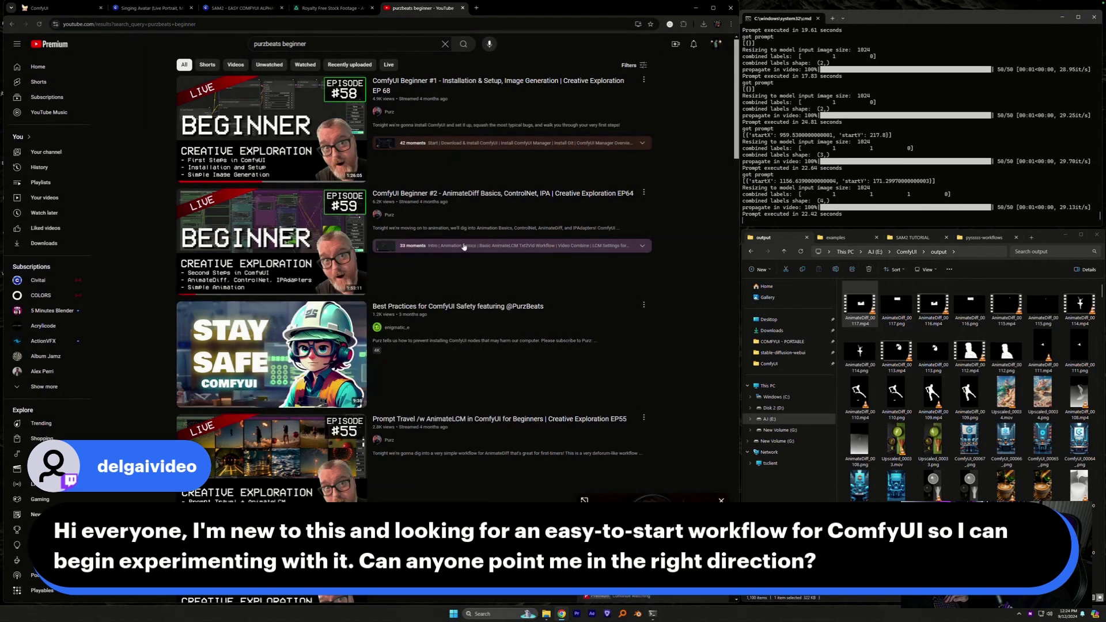
# - Copy the share link of the "ComfyUI Beginner #2 - AnimateDiff Basics, ControlNet, IPA" video and close the YouTube tab
pyautogui.click(644, 194)
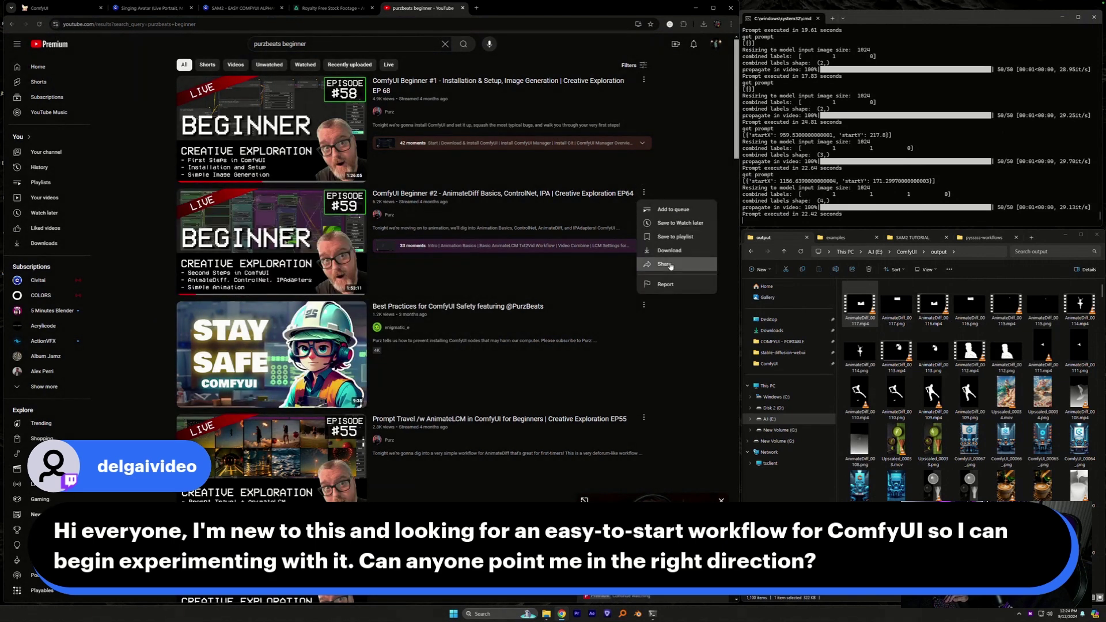
pyautogui.click(669, 265)
pyautogui.click(446, 361)
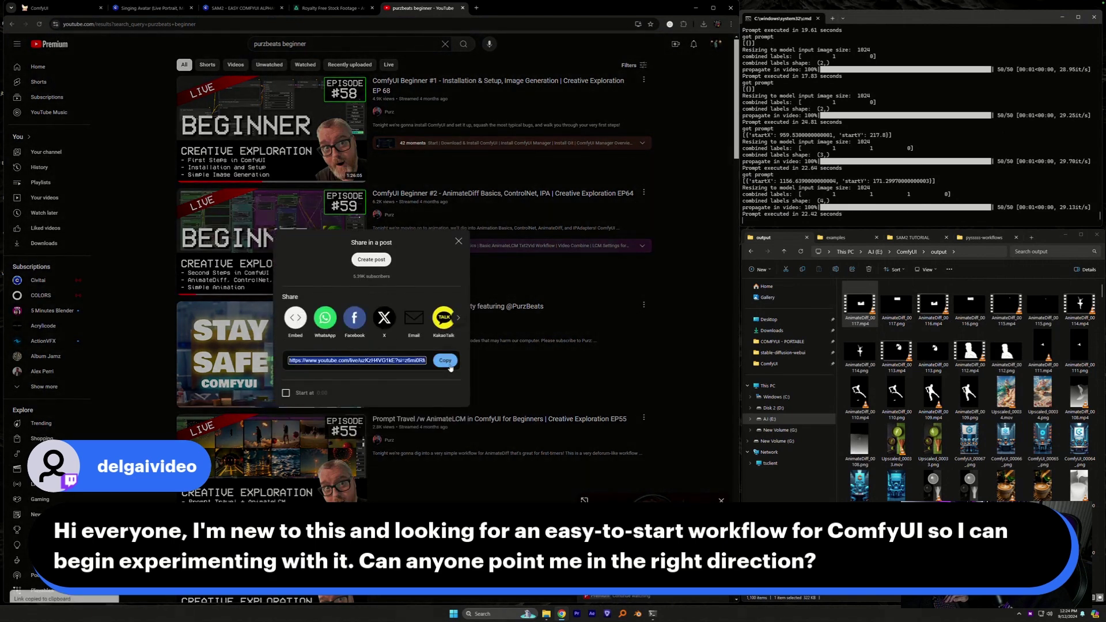
pyautogui.click(459, 242)
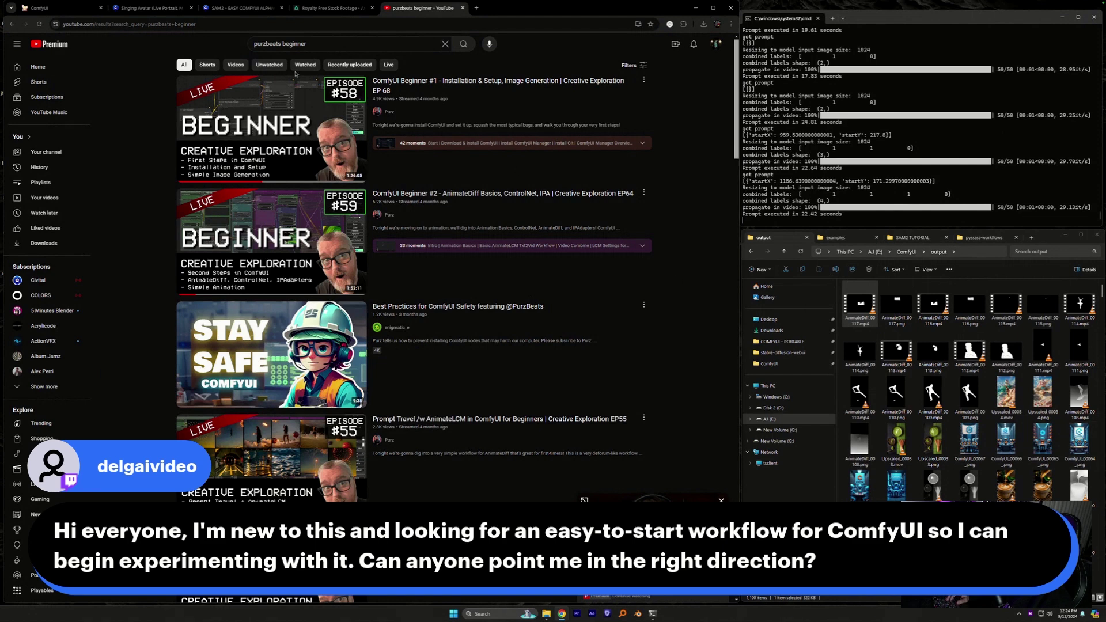
pyautogui.click(463, 8)
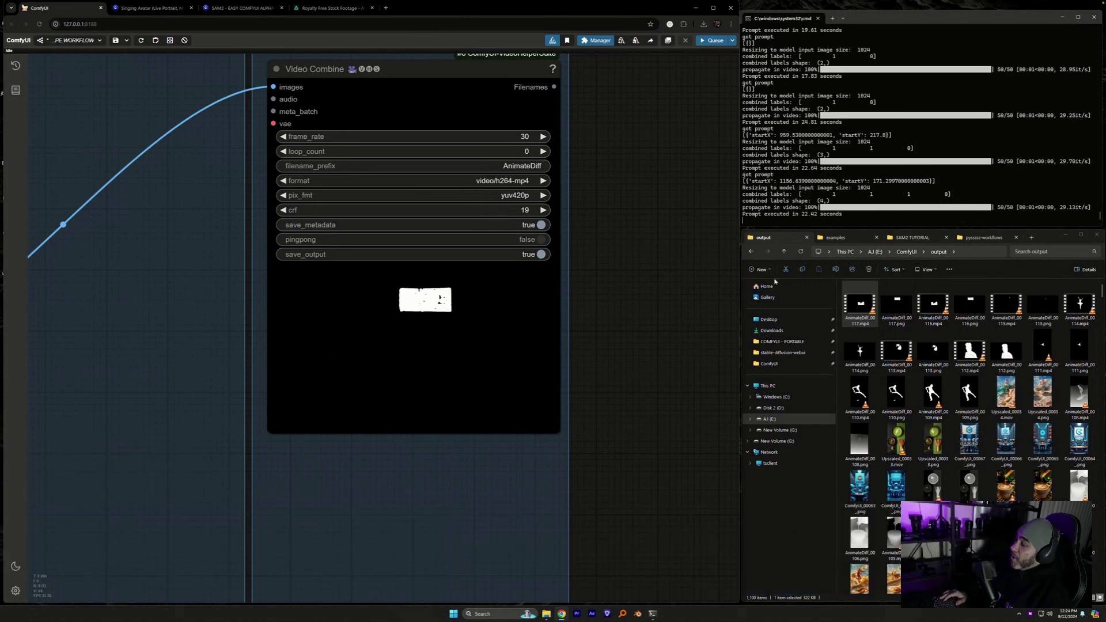
# - Bring the whole SAM2 workflow into view and preview the dancer mask video AnimateDiff_00114.mp4 from the output folder
pyautogui.scroll(-10, 553, 306)
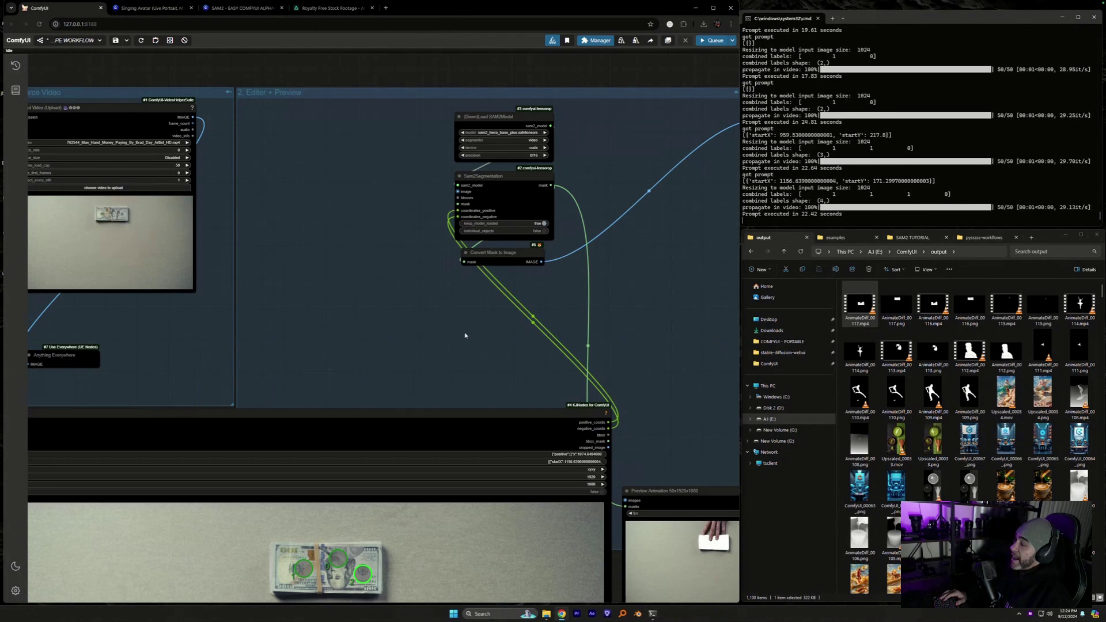
pyautogui.scroll(-5, 465, 335)
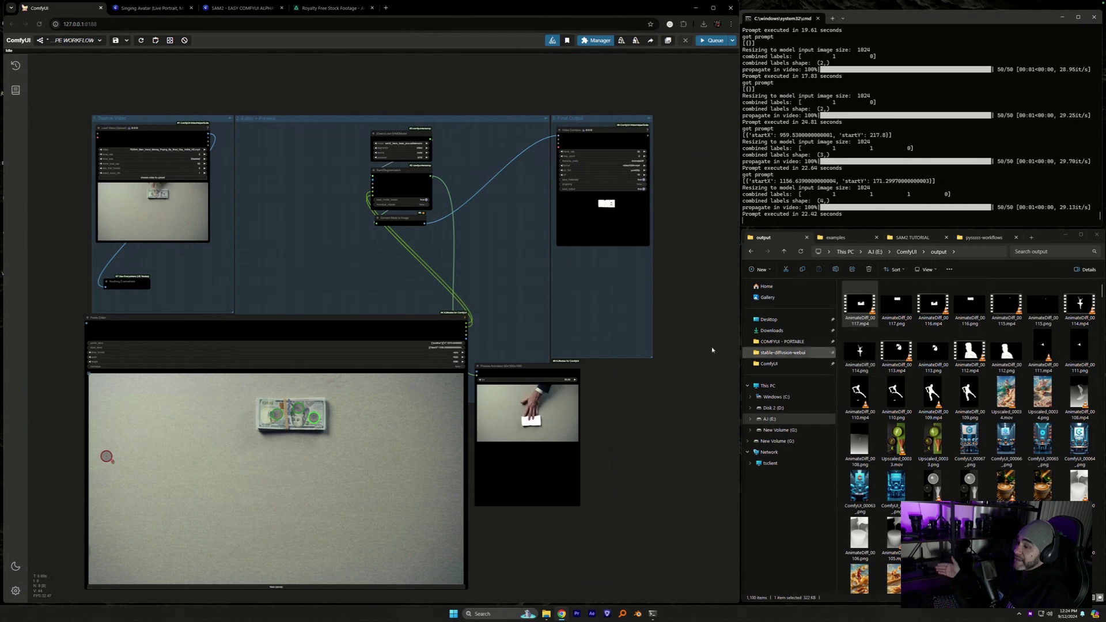
pyautogui.moveTo(630, 323); pyautogui.dragTo(571, 324)
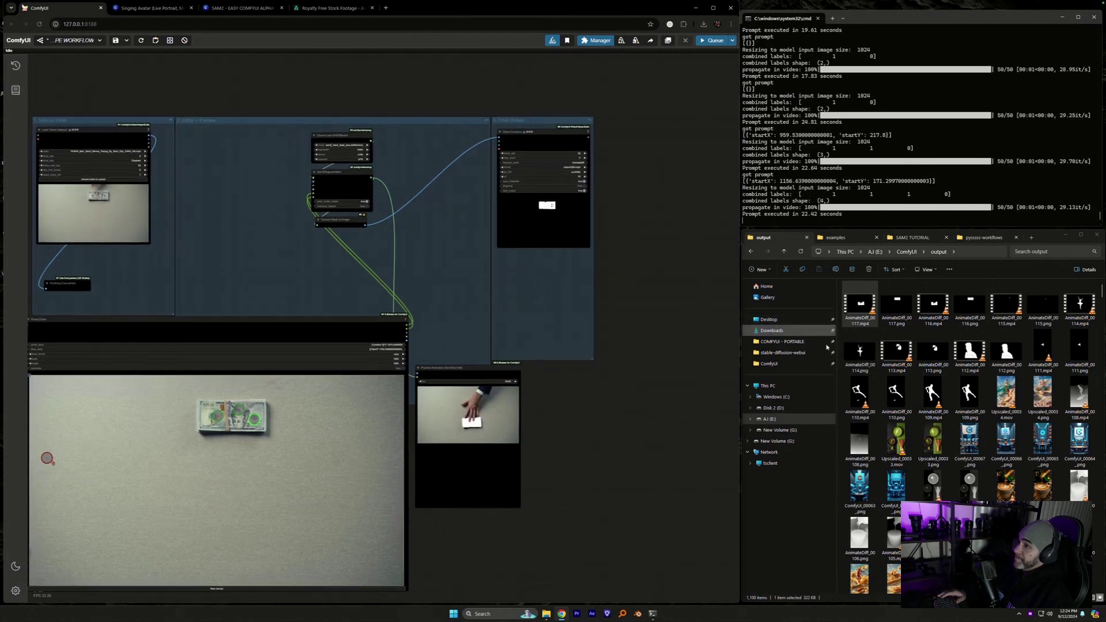
pyautogui.click(859, 353)
pyautogui.click(1078, 306)
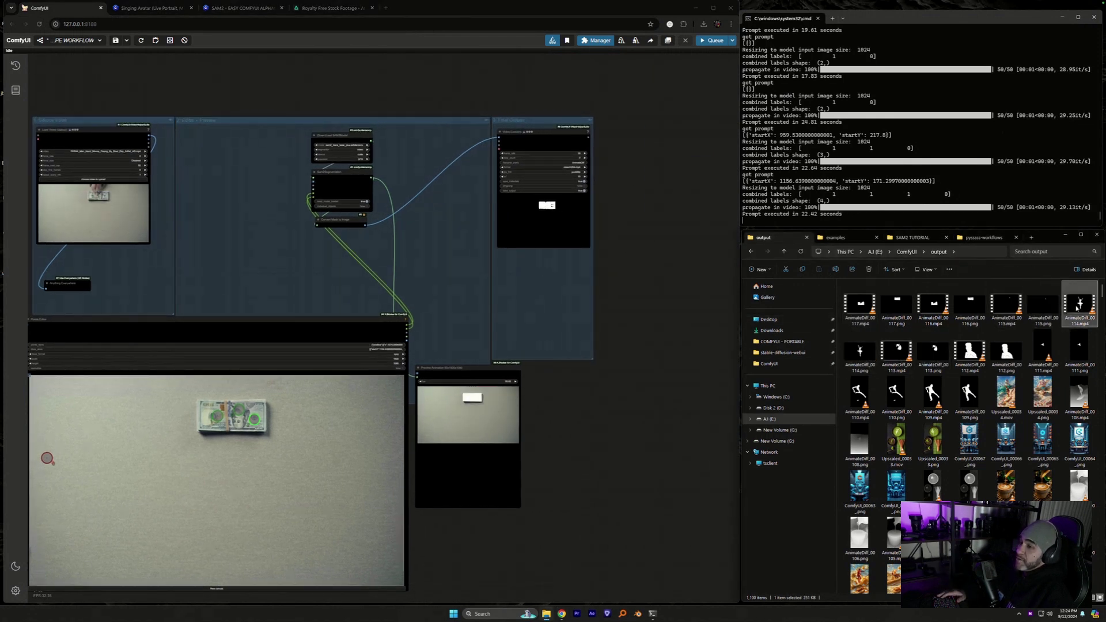
pyautogui.press('space')
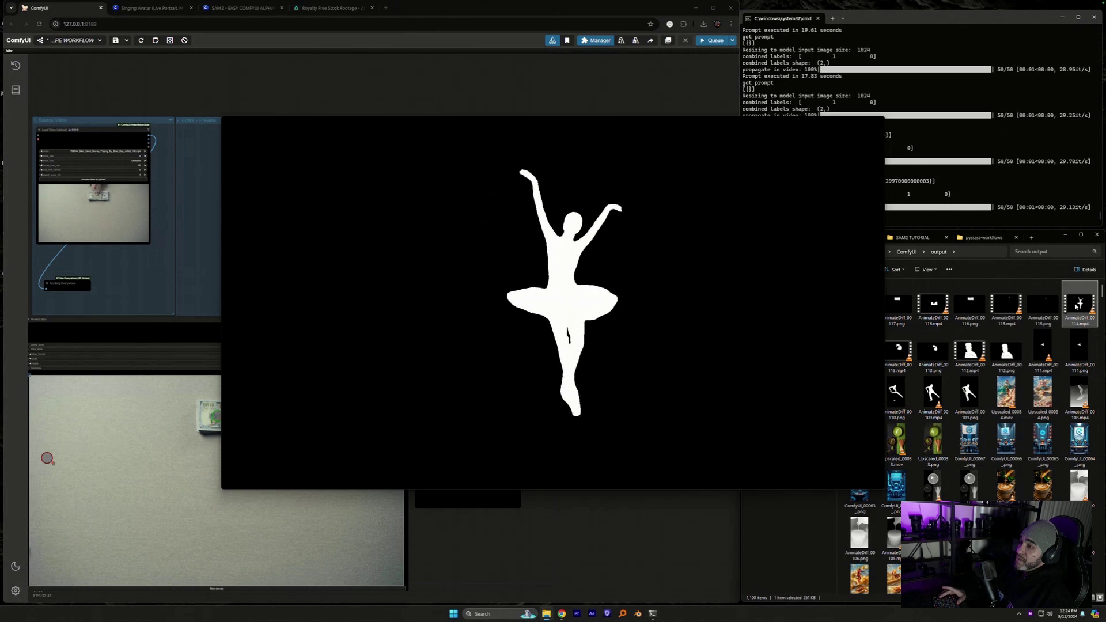
pyautogui.press('space')
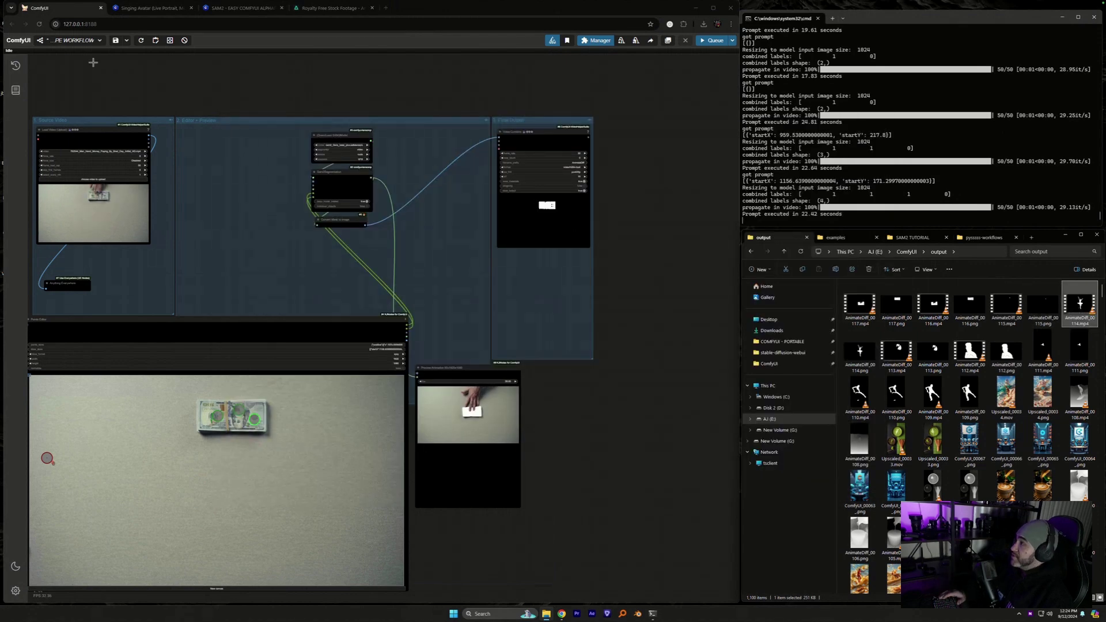
# - Duplicate the ComfyUI browser tab, find and open the KAI LENNY folder inside output, and pick one of its last files
pyautogui.hotkey('alt', 'd')
pyautogui.hotkey('alt', 'Return')
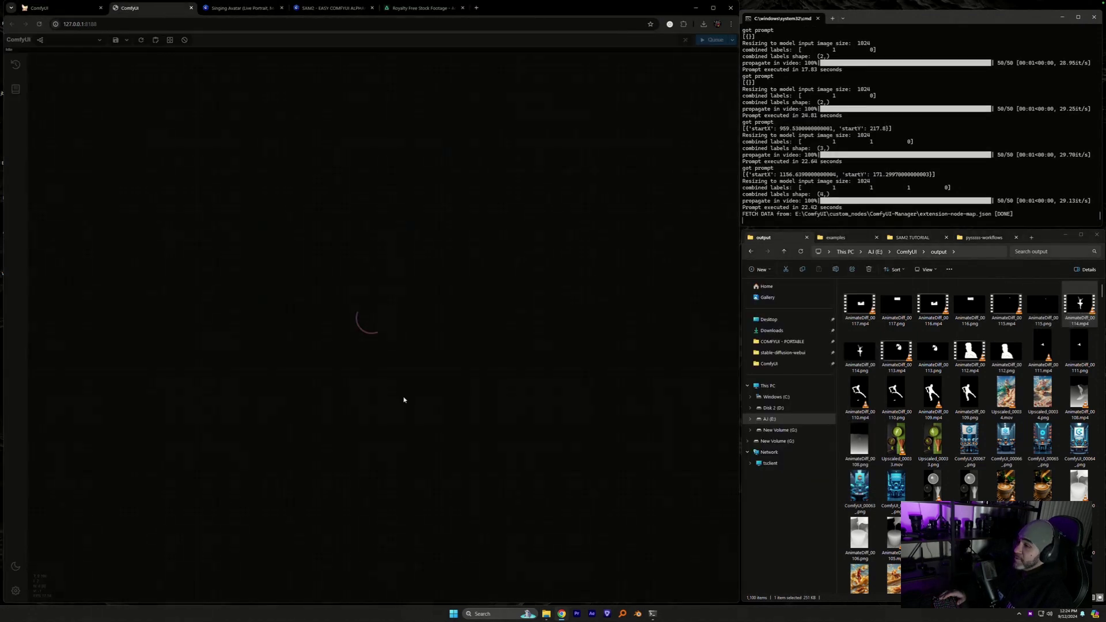
pyautogui.scroll(-15, 1017, 455)
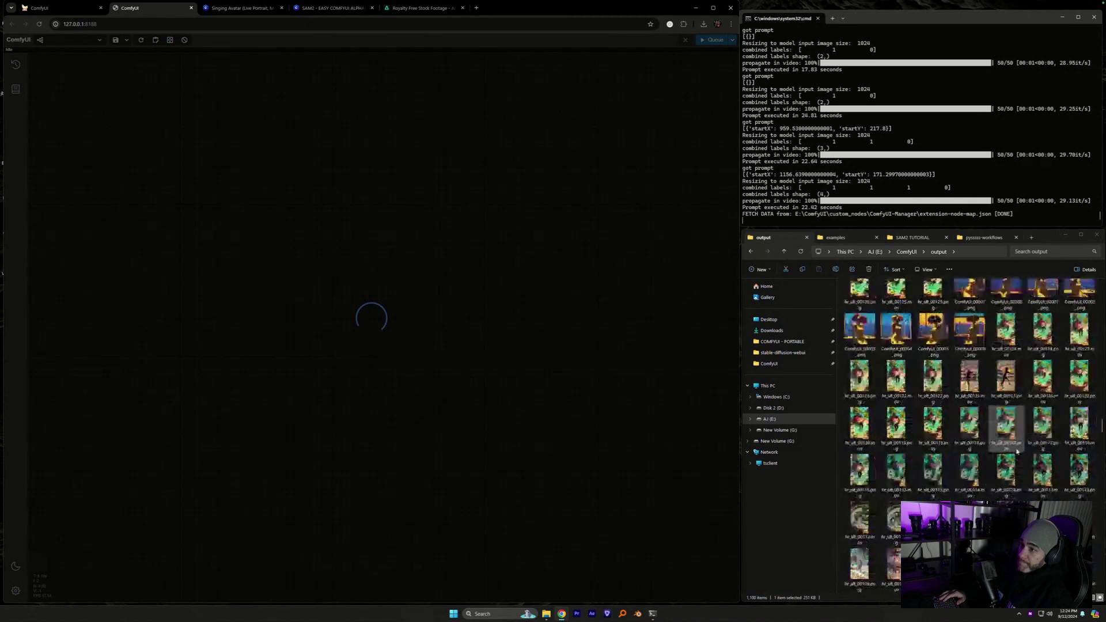
pyautogui.scroll(15, 1017, 451)
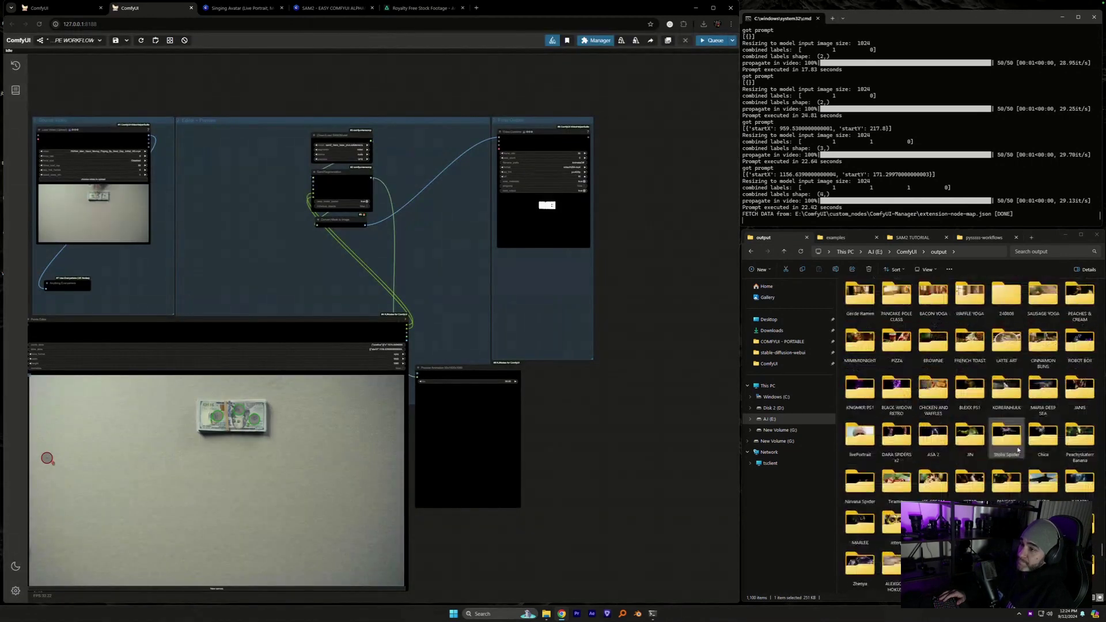
pyautogui.scroll(-12, 1018, 450)
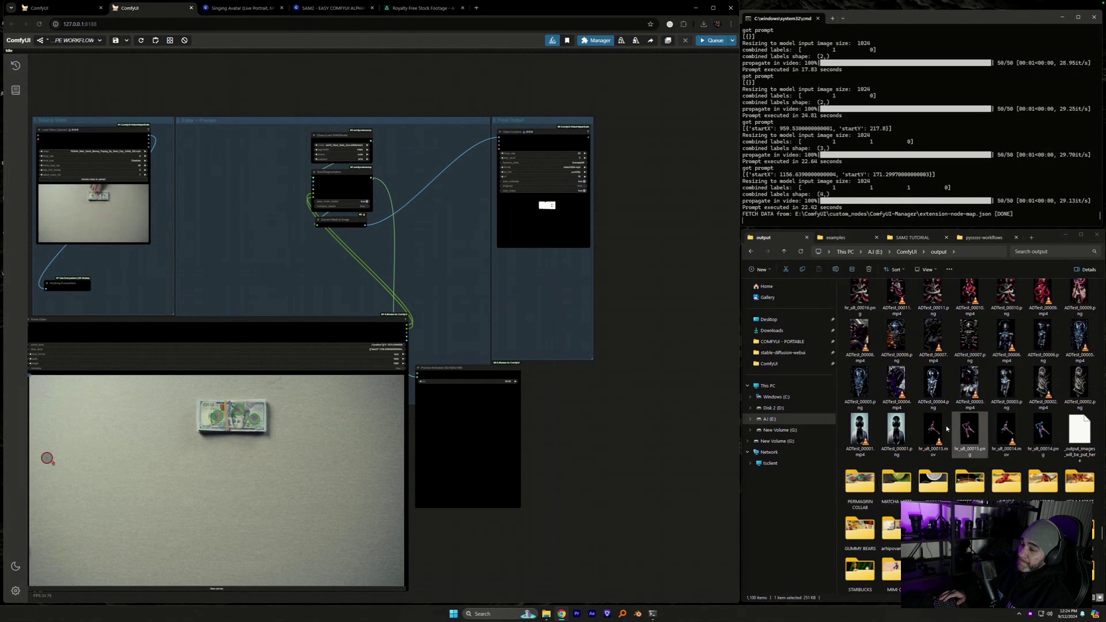
pyautogui.scroll(-3, 933, 479)
pyautogui.scroll(-3, 968, 432)
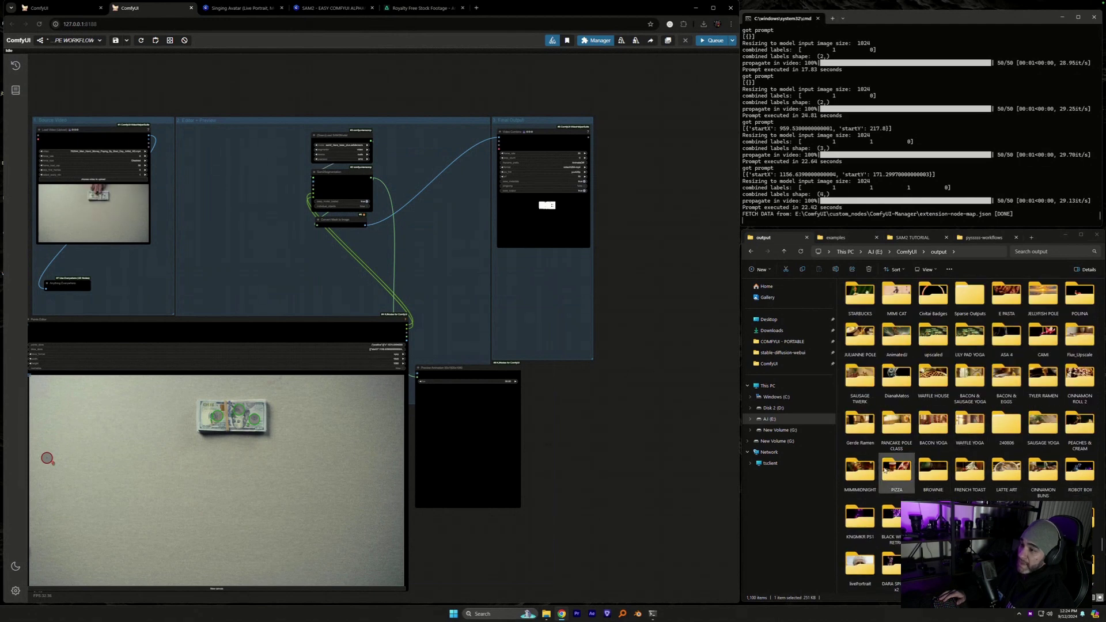
pyautogui.scroll(-5, 980, 486)
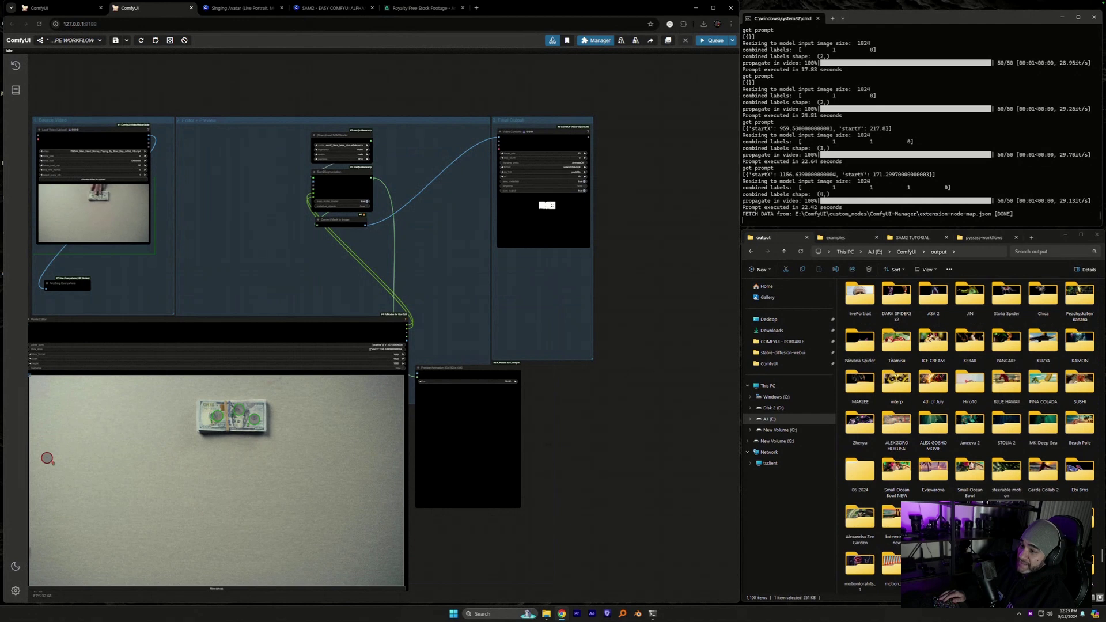
pyautogui.scroll(5, 984, 488)
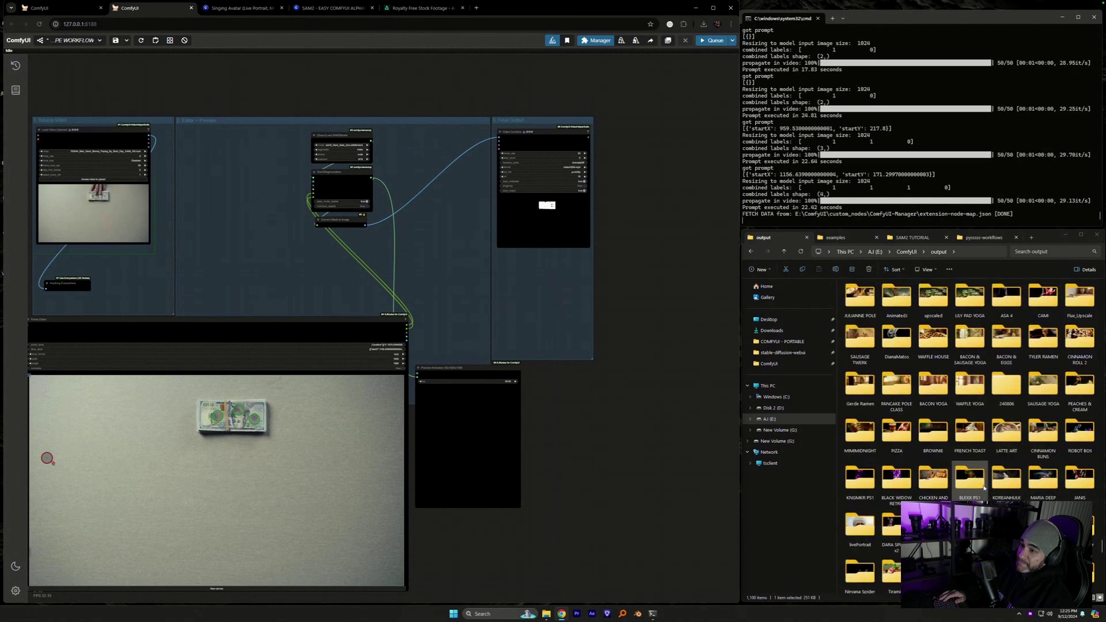
pyautogui.scroll(6, 985, 487)
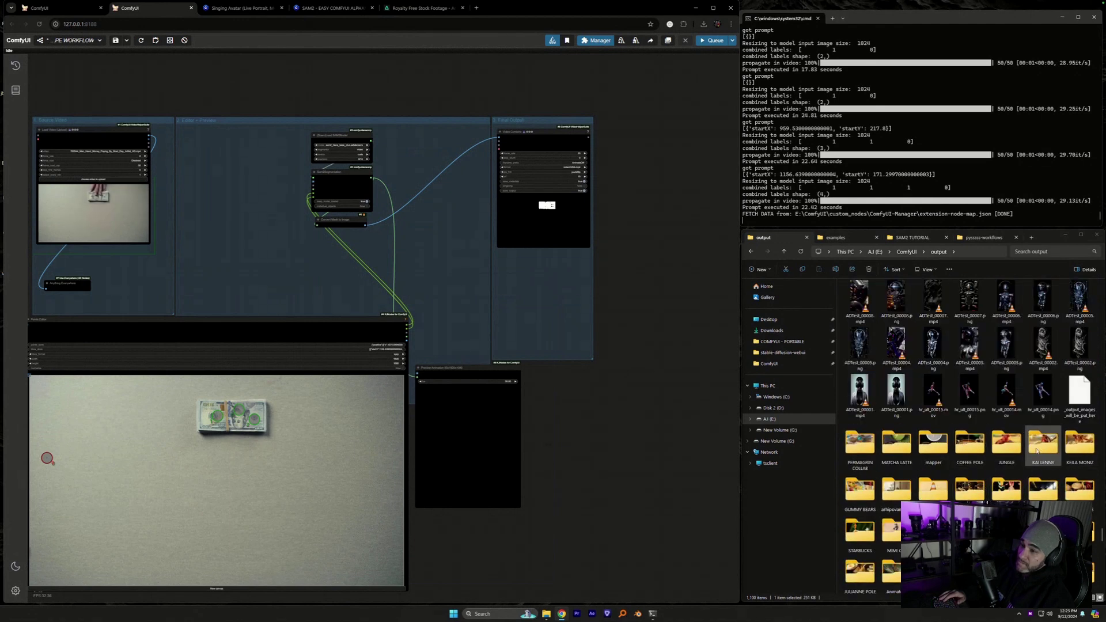
pyautogui.doubleClick(1040, 446)
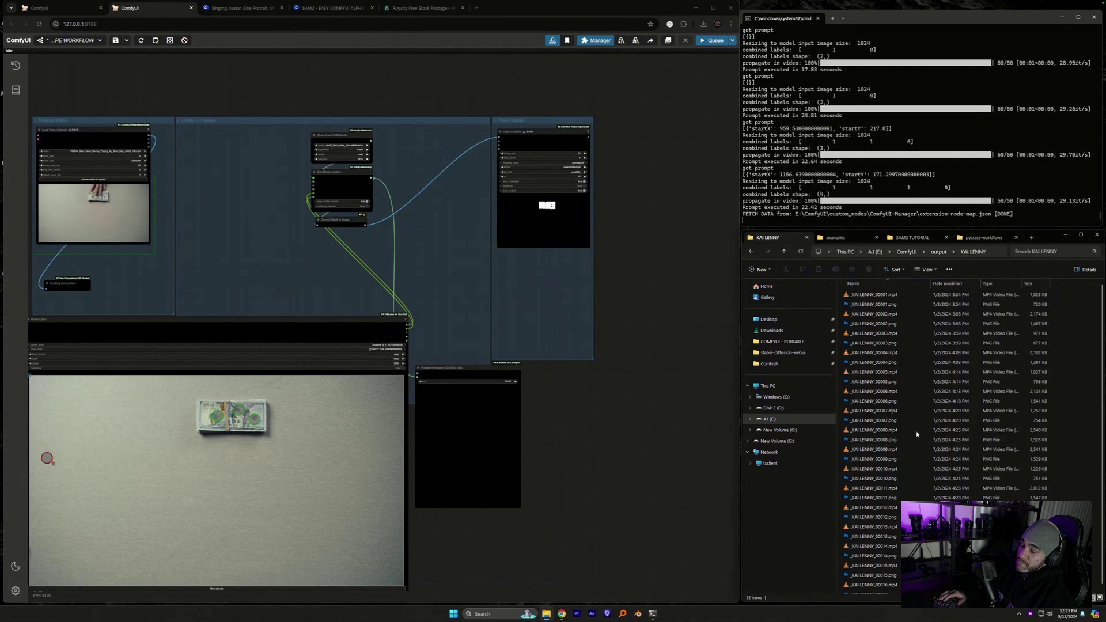
pyautogui.click(887, 593)
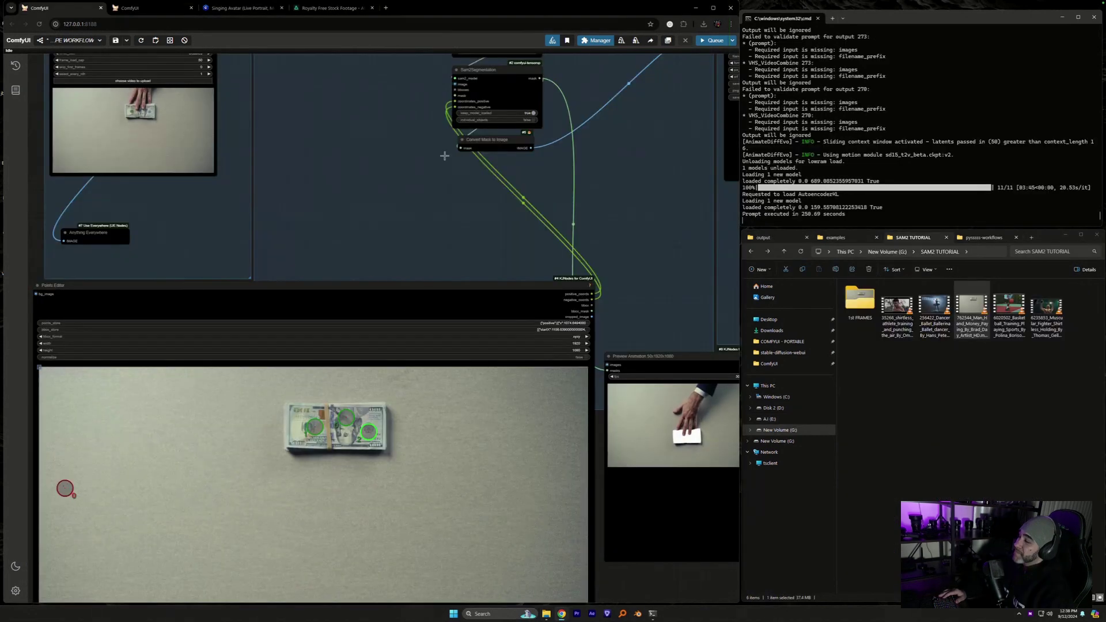
pyautogui.scroll(3, 528, 346)
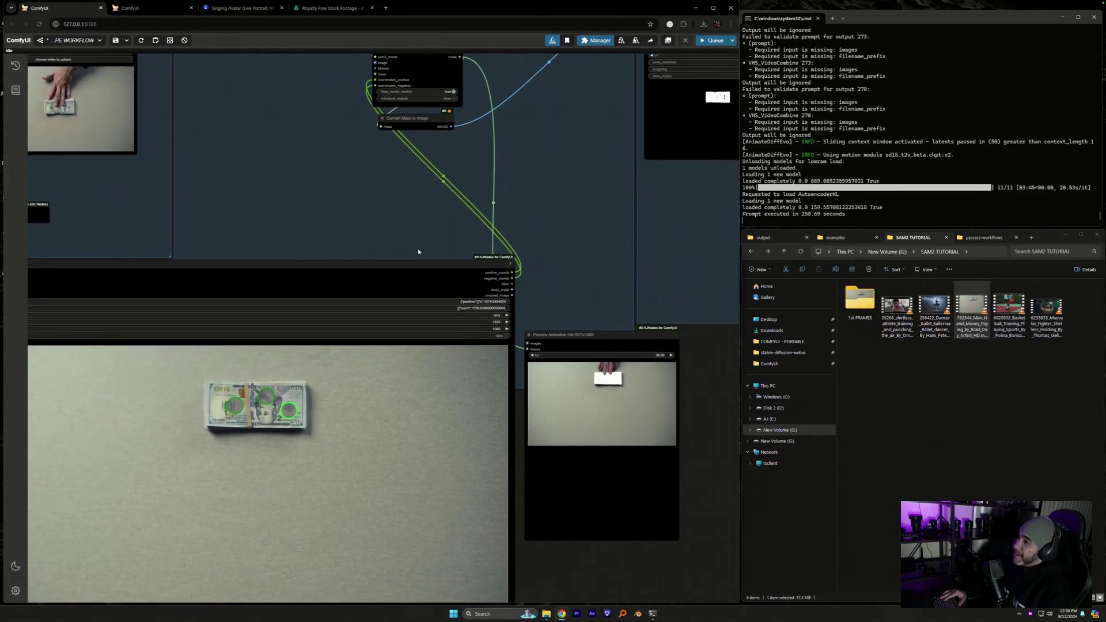
pyautogui.moveTo(419, 249); pyautogui.dragTo(173, 343)
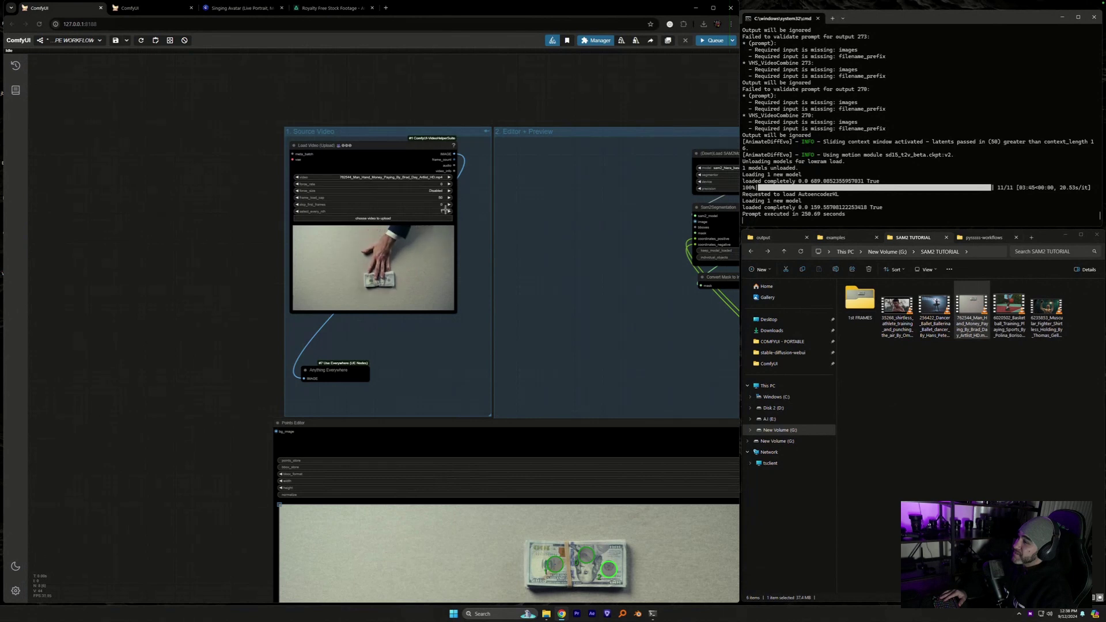
pyautogui.moveTo(580, 328); pyautogui.dragTo(412, 274)
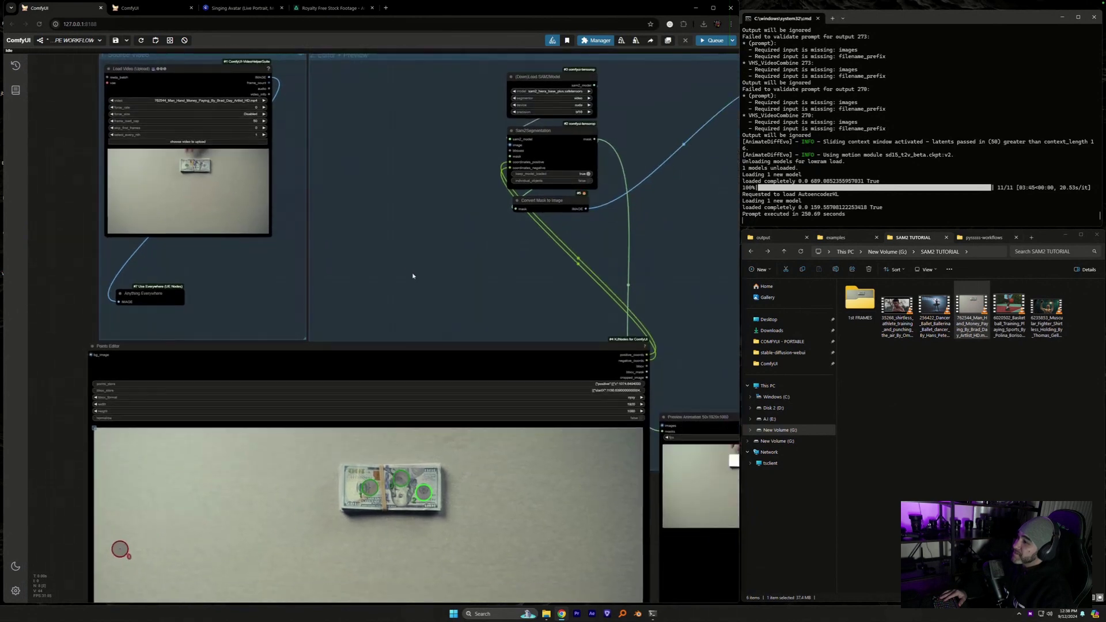
pyautogui.click(254, 120)
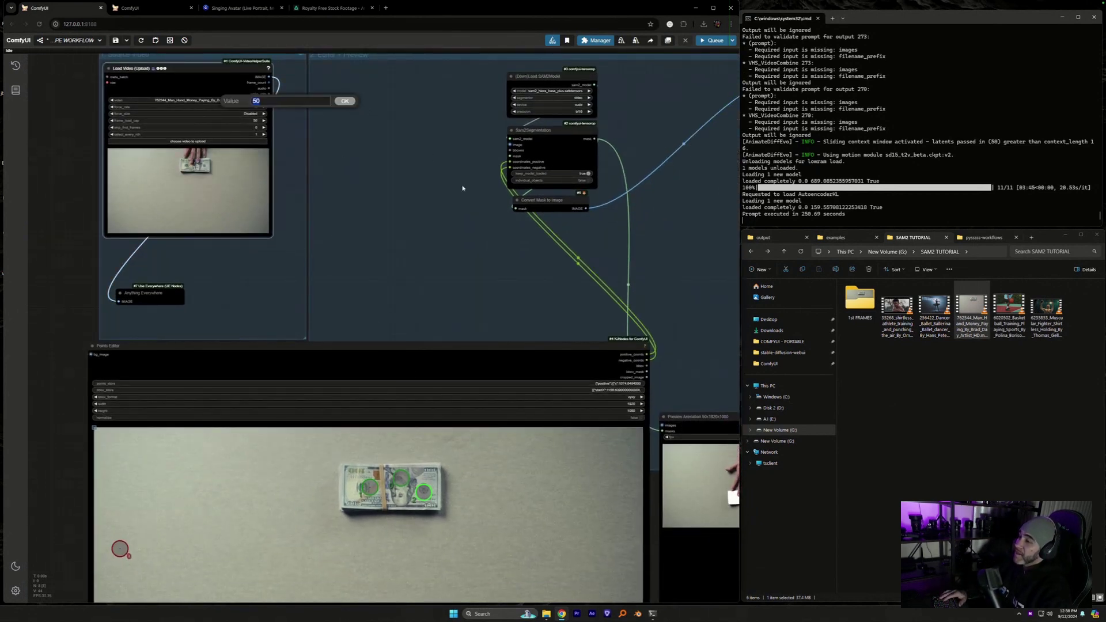
pyautogui.click(346, 102)
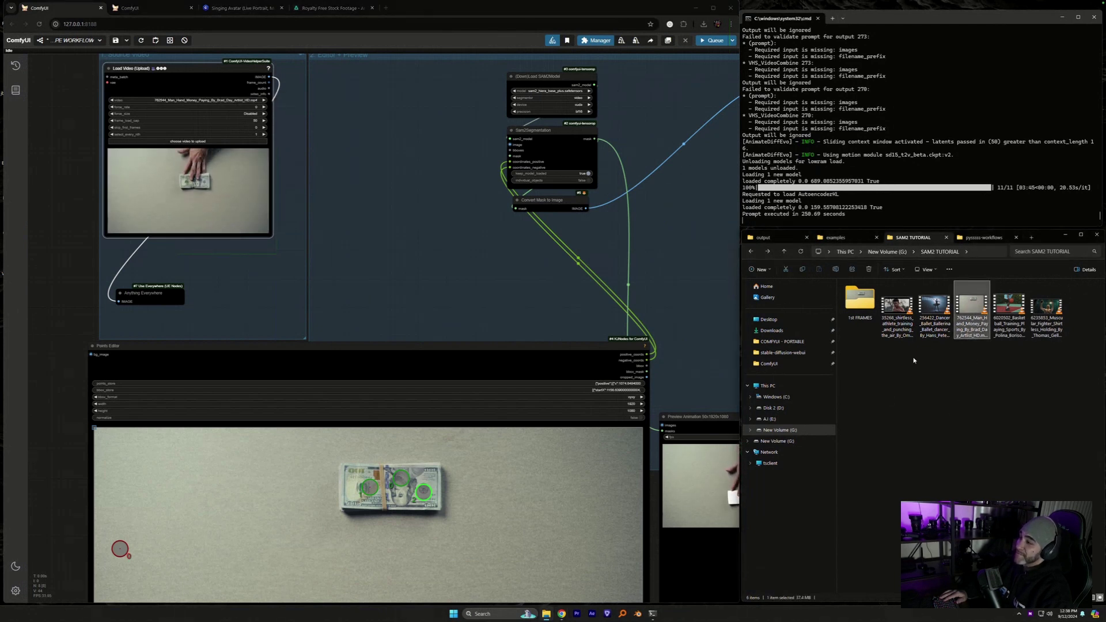
pyautogui.scroll(-5, 453, 279)
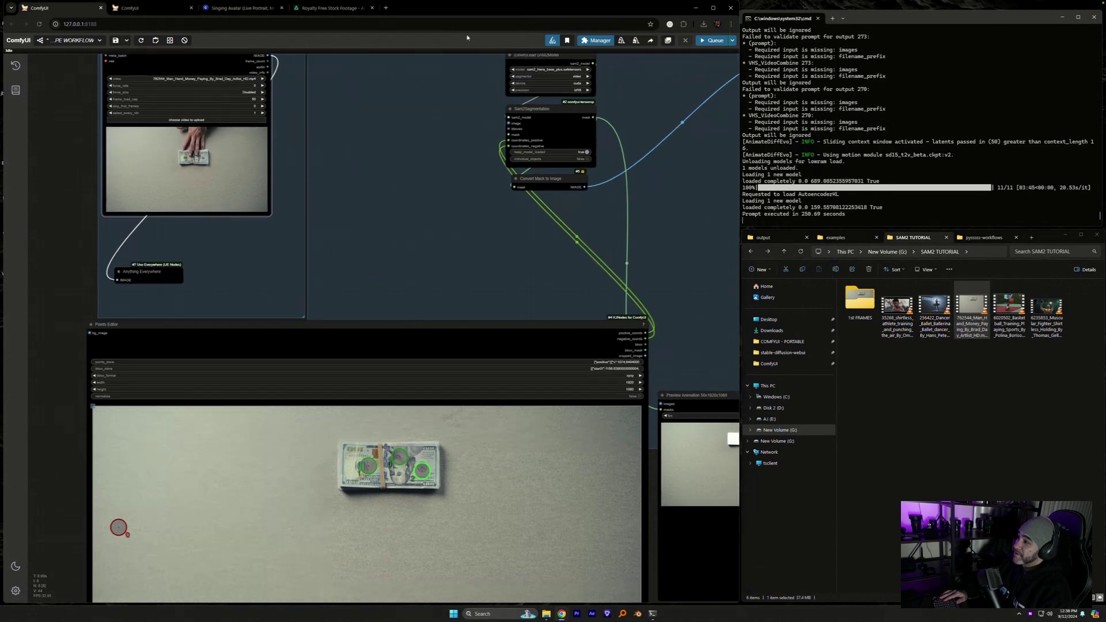
pyautogui.click(399, 482)
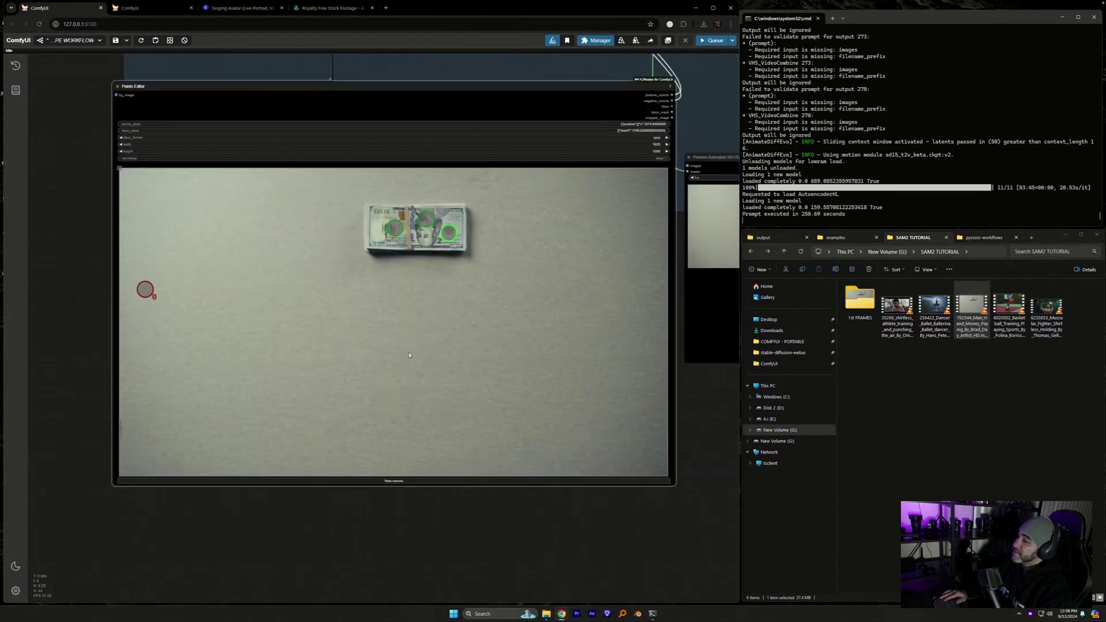
pyautogui.click(395, 365)
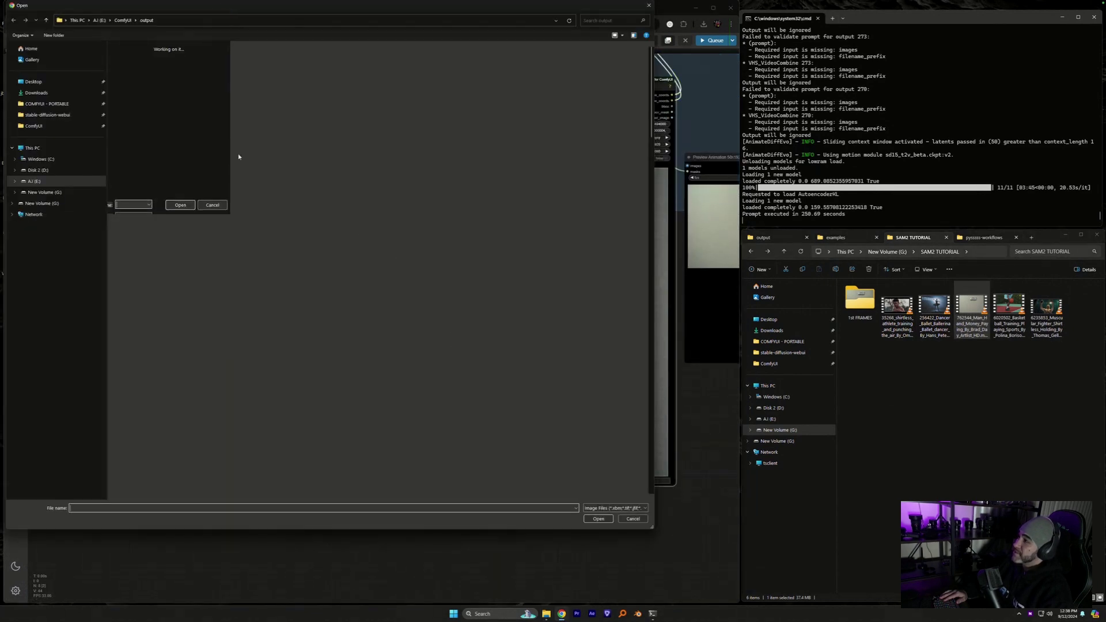
pyautogui.click(38, 191)
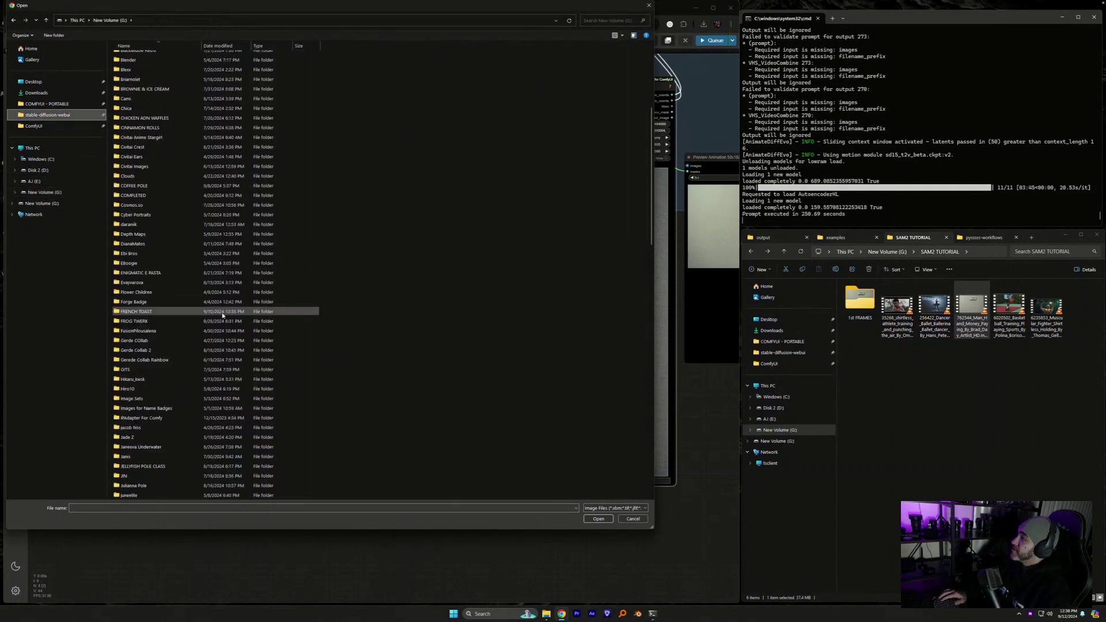
pyautogui.scroll(-20, 222, 314)
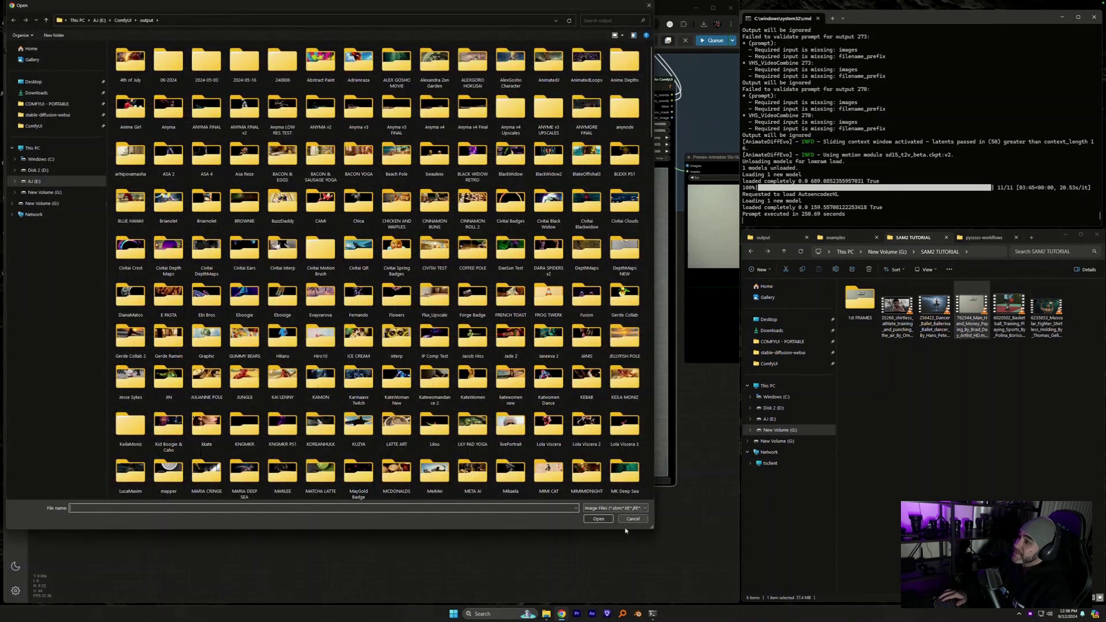
pyautogui.click(640, 518)
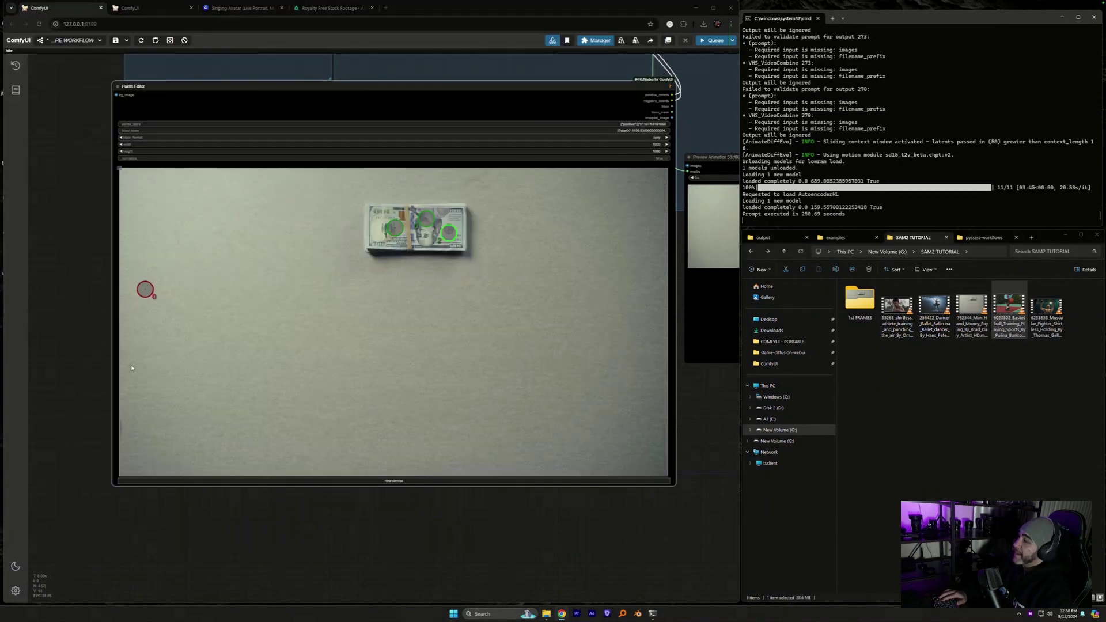
# - Load the 6020502 basketball training video from the SAM2 TUTORIAL folder on New Volume (G:) into the Load Video node
pyautogui.moveTo(84, 215); pyautogui.dragTo(292, 534)
pyautogui.click(414, 201)
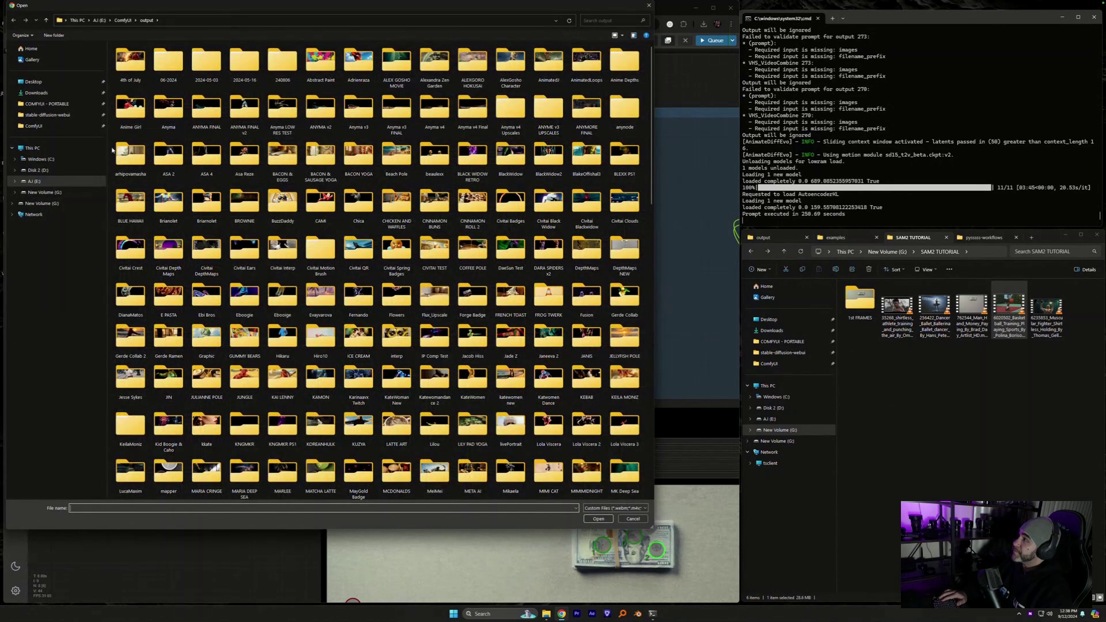
pyautogui.click(44, 192)
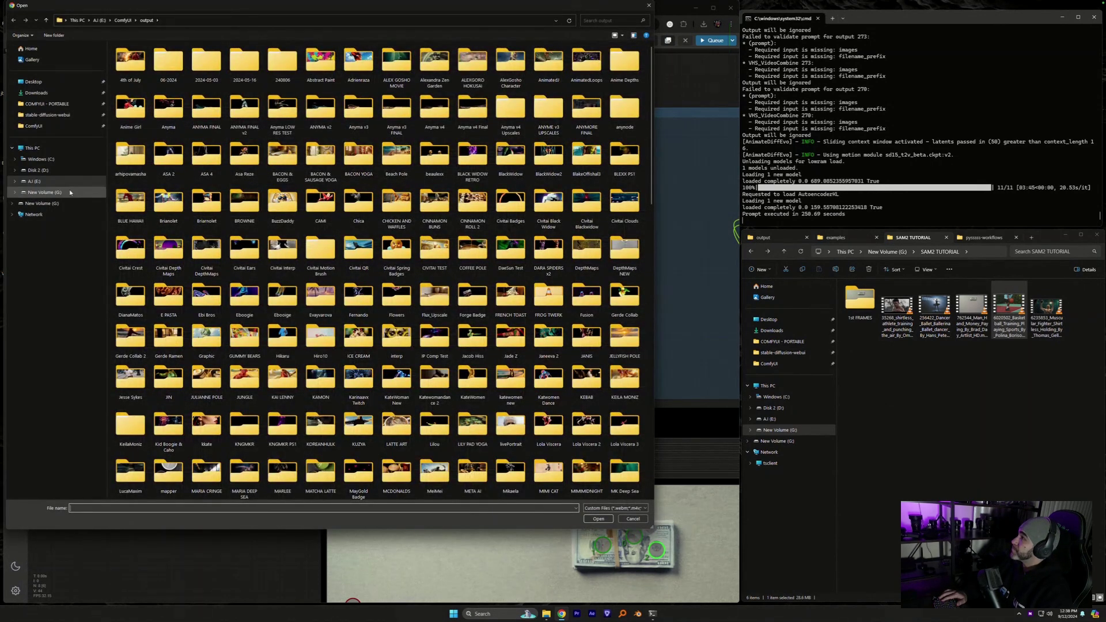
pyautogui.scroll(-10, 226, 349)
pyautogui.scroll(-7, 226, 349)
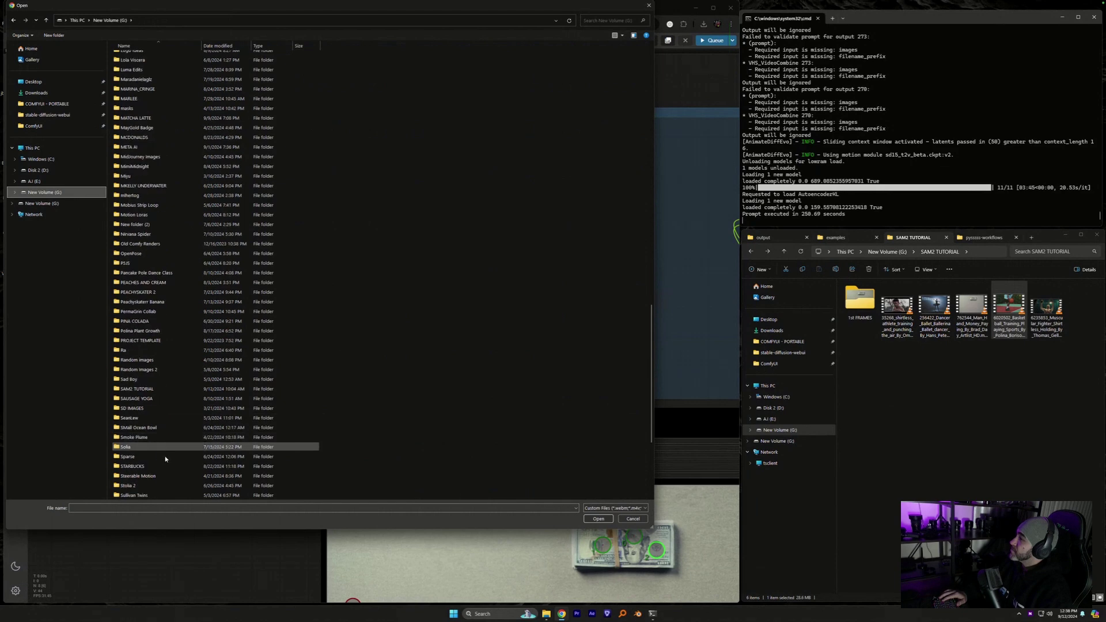
pyautogui.doubleClick(148, 390)
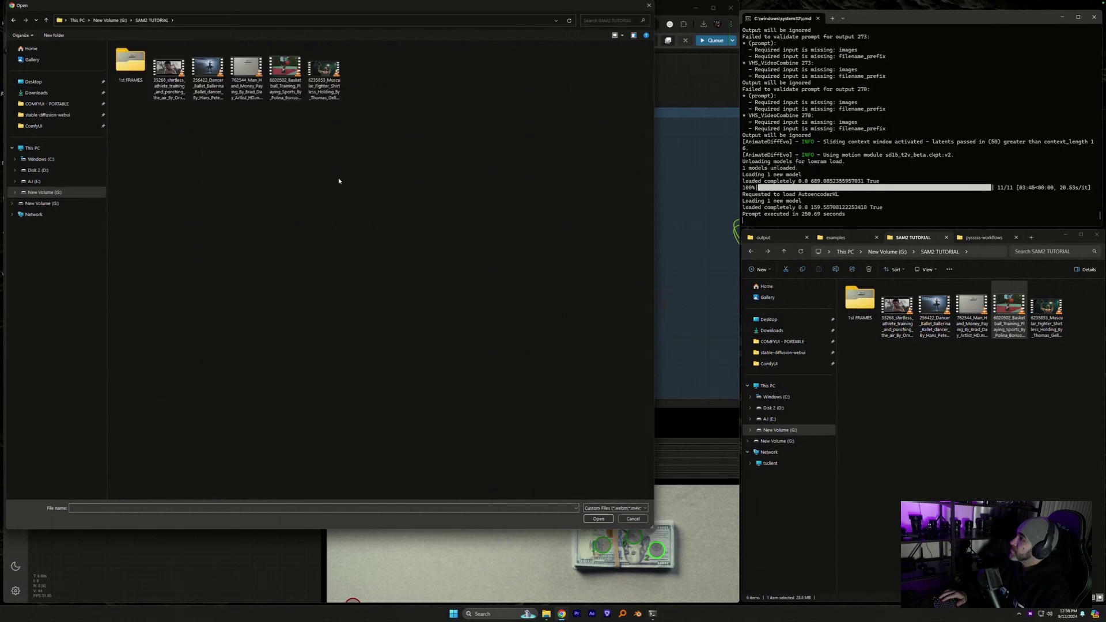
pyautogui.doubleClick(285, 69)
# - Open the basketball training video in VLC, save a snapshot of its first frame, and close the player
pyautogui.moveTo(467, 267); pyautogui.dragTo(364, 149)
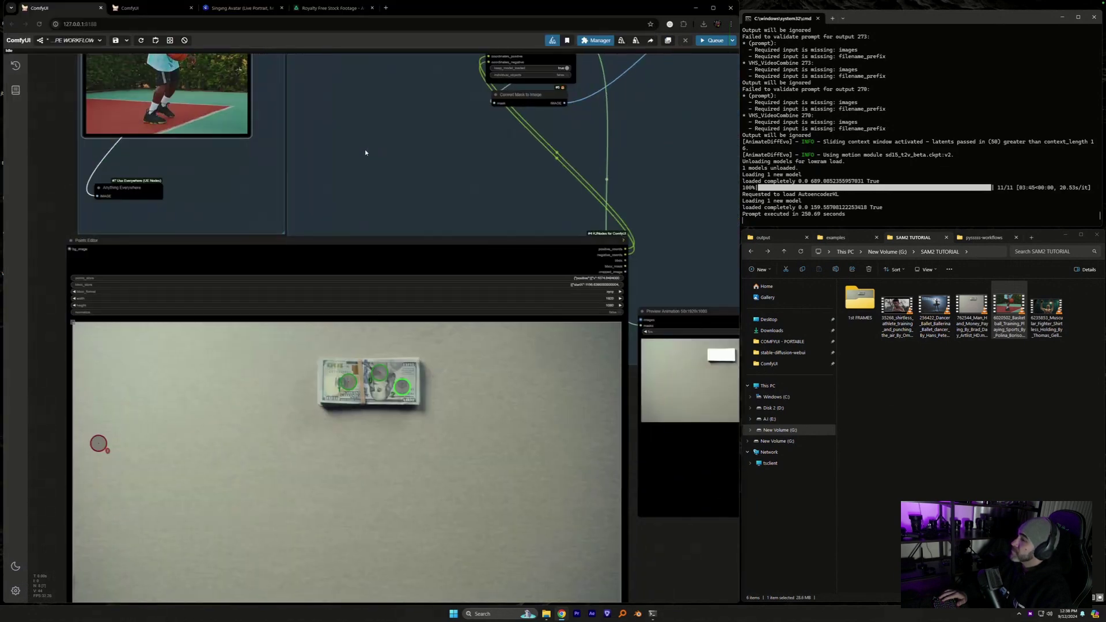
pyautogui.doubleClick(1010, 311)
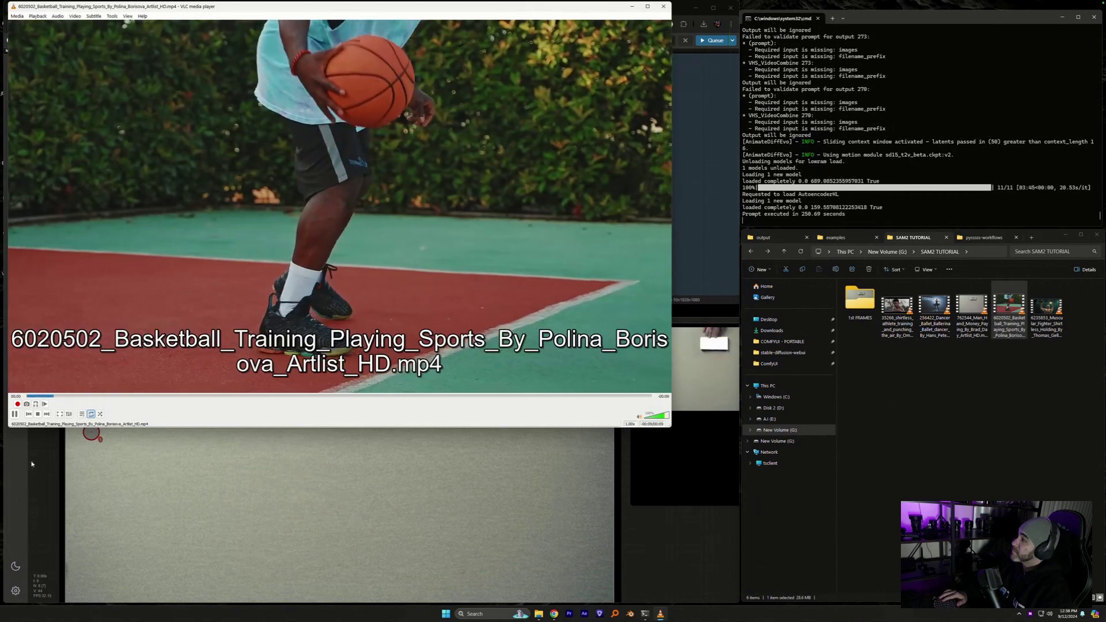
pyautogui.click(26, 397)
pyautogui.click(27, 404)
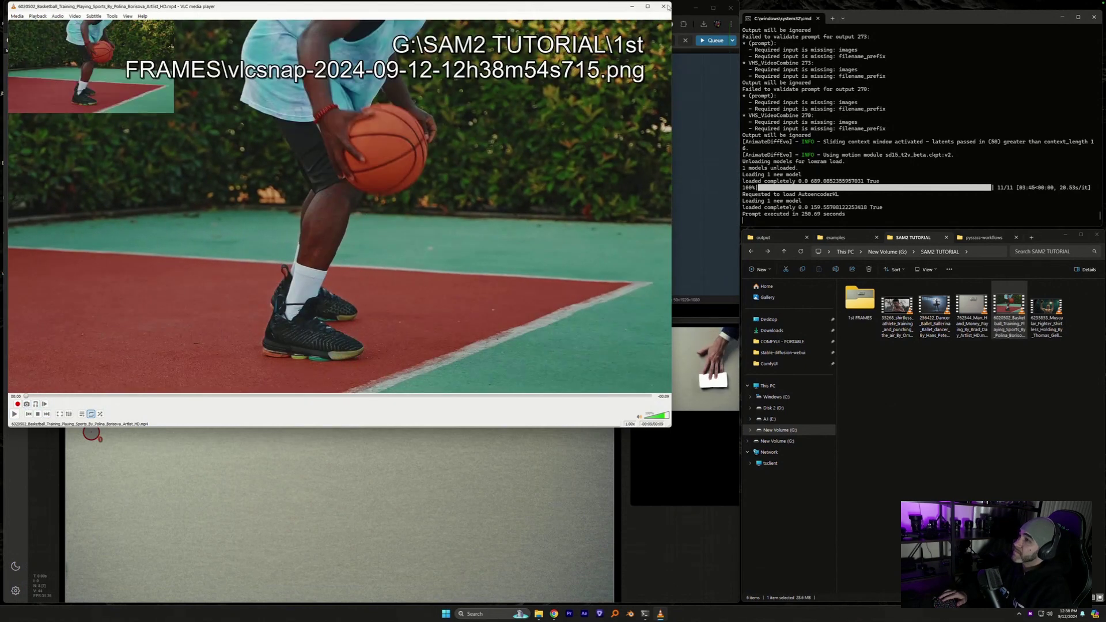
pyautogui.click(664, 7)
# - Load the basketball snapshot from the 1st FRAMES folder into the Points Editor and reset its canvas points
pyautogui.moveTo(670, 586); pyautogui.dragTo(709, 345)
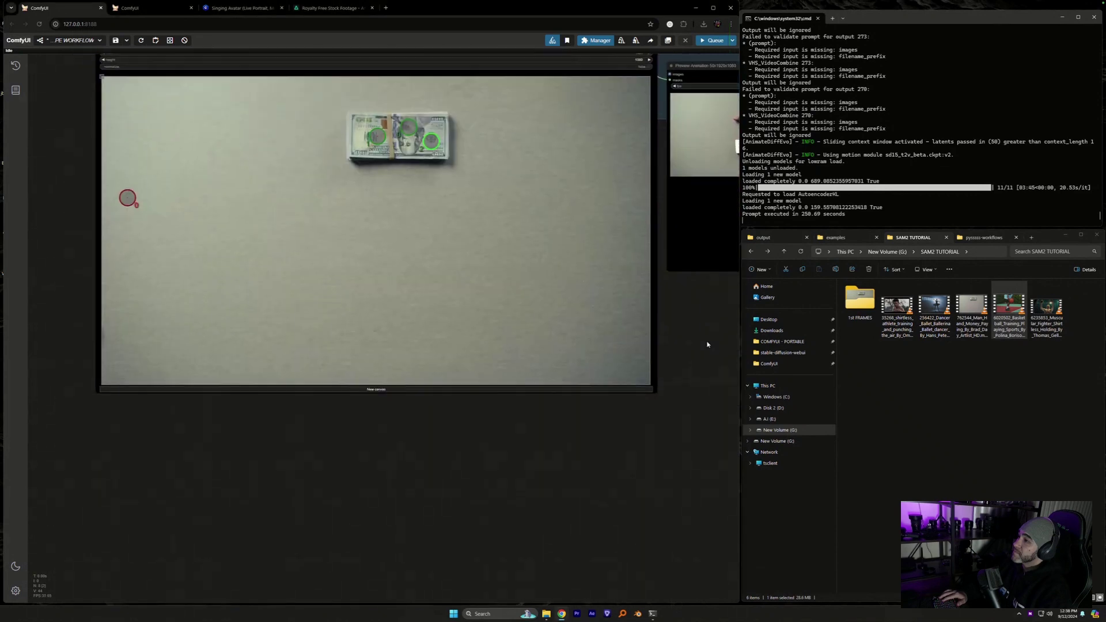
pyautogui.click(429, 286)
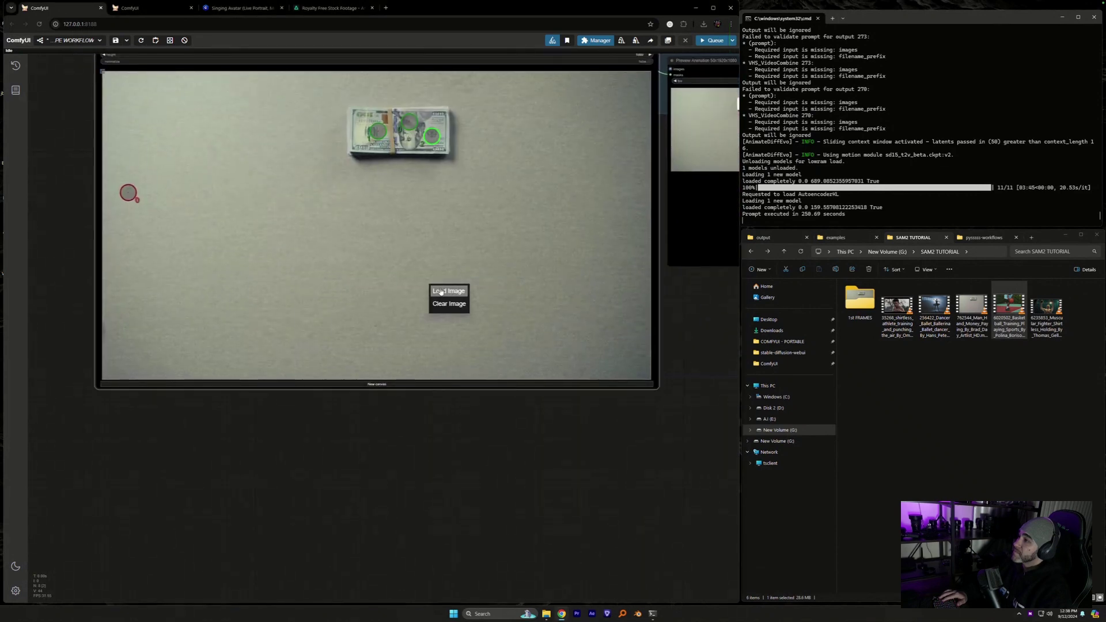
pyautogui.click(441, 292)
pyautogui.doubleClick(140, 68)
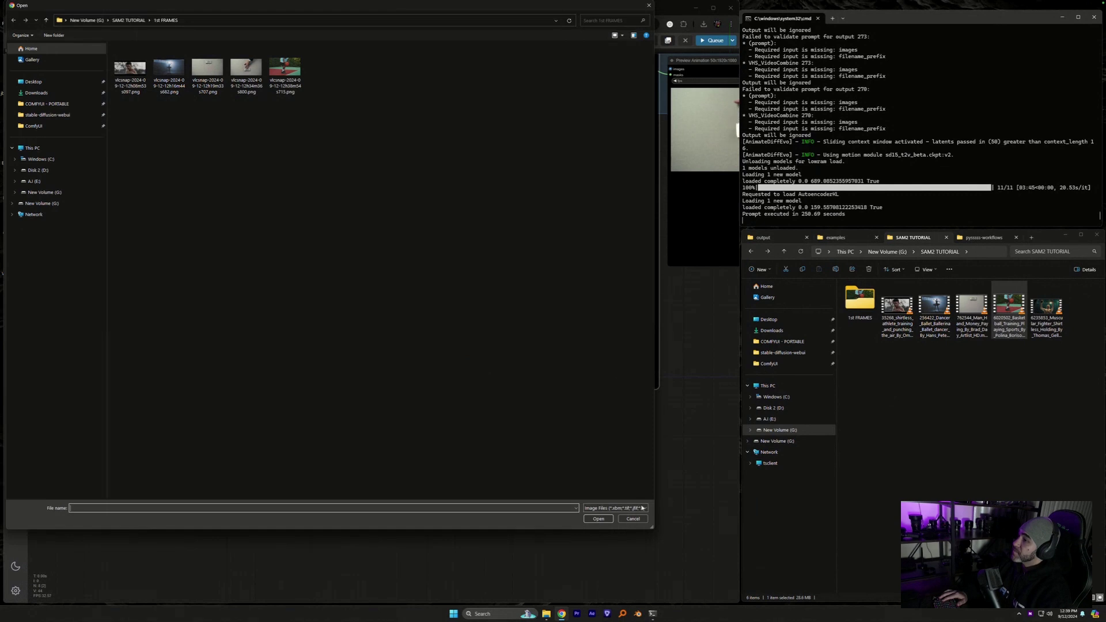
pyautogui.click(644, 519)
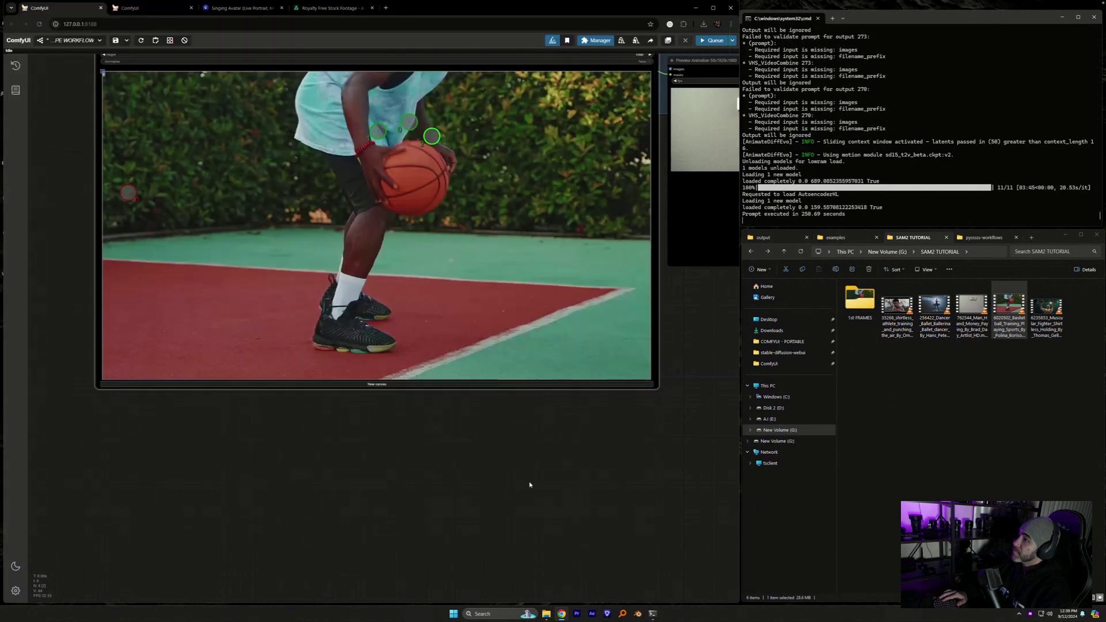
pyautogui.click(397, 383)
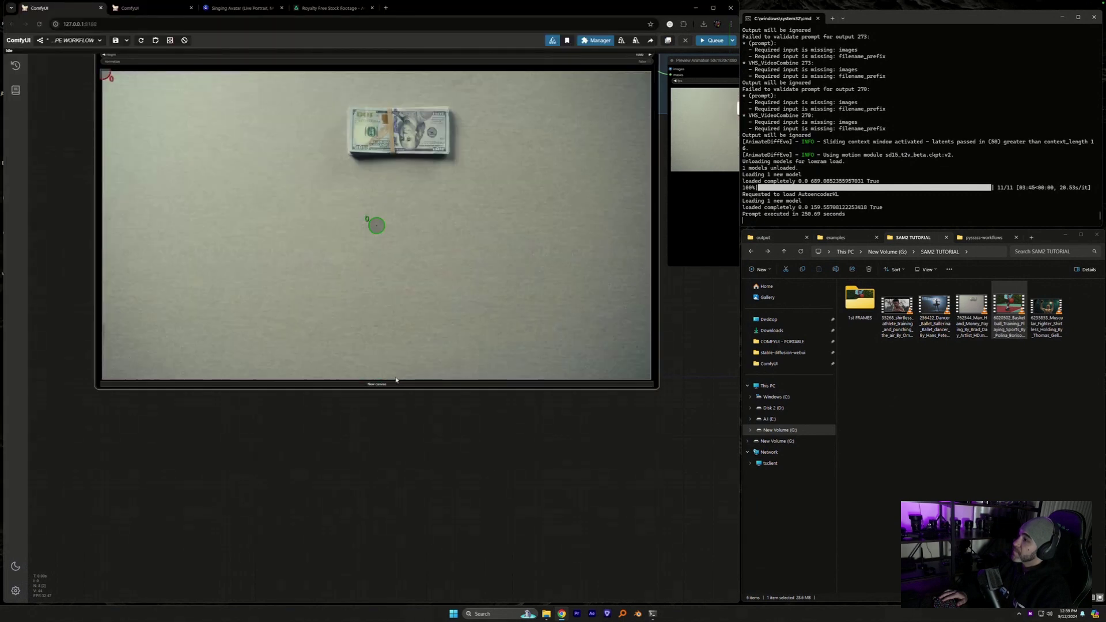
pyautogui.click(323, 269)
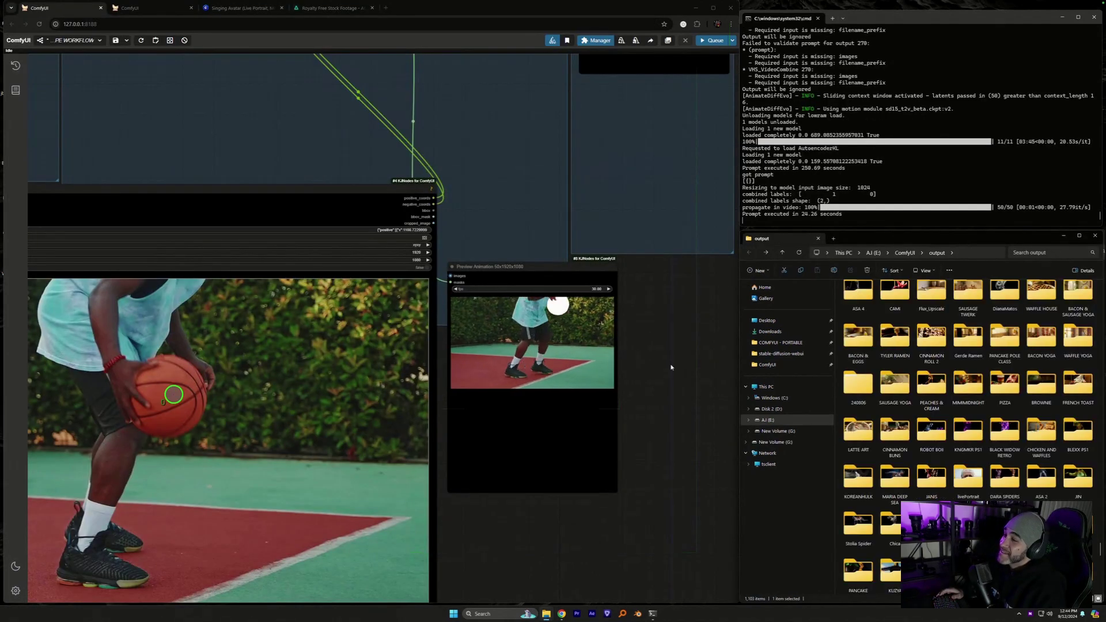
# - Check the basketball mask in the animation preview and final output, and play AnimateDiff_00118.mp4 from the output folder
pyautogui.moveTo(662, 367); pyautogui.dragTo(653, 357)
pyautogui.moveTo(568, 396); pyautogui.dragTo(565, 376)
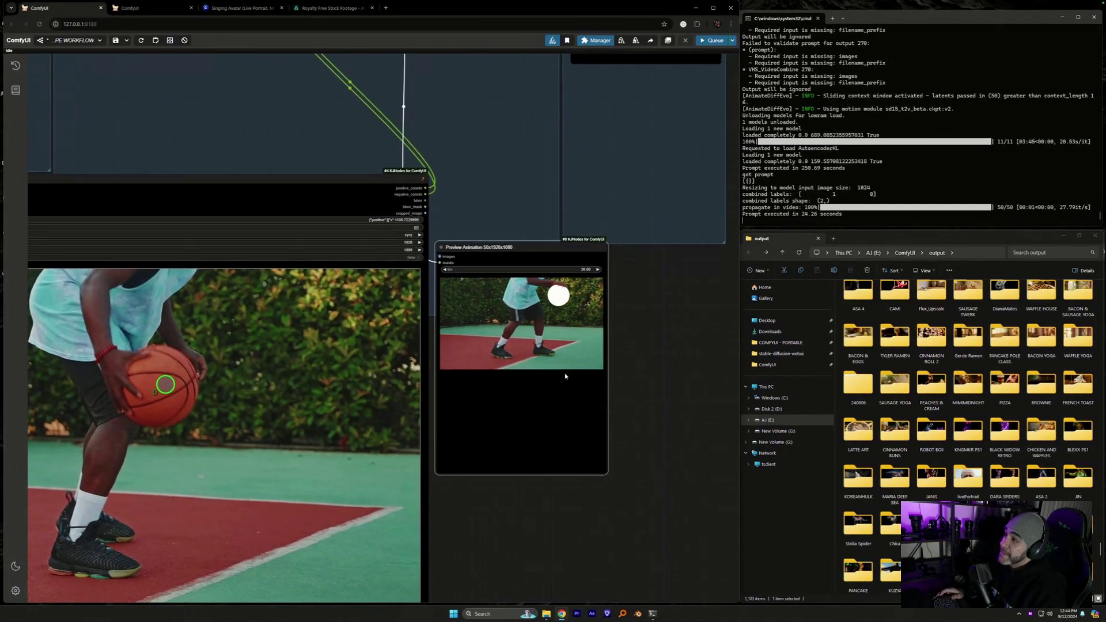
pyautogui.moveTo(651, 132); pyautogui.dragTo(563, 390)
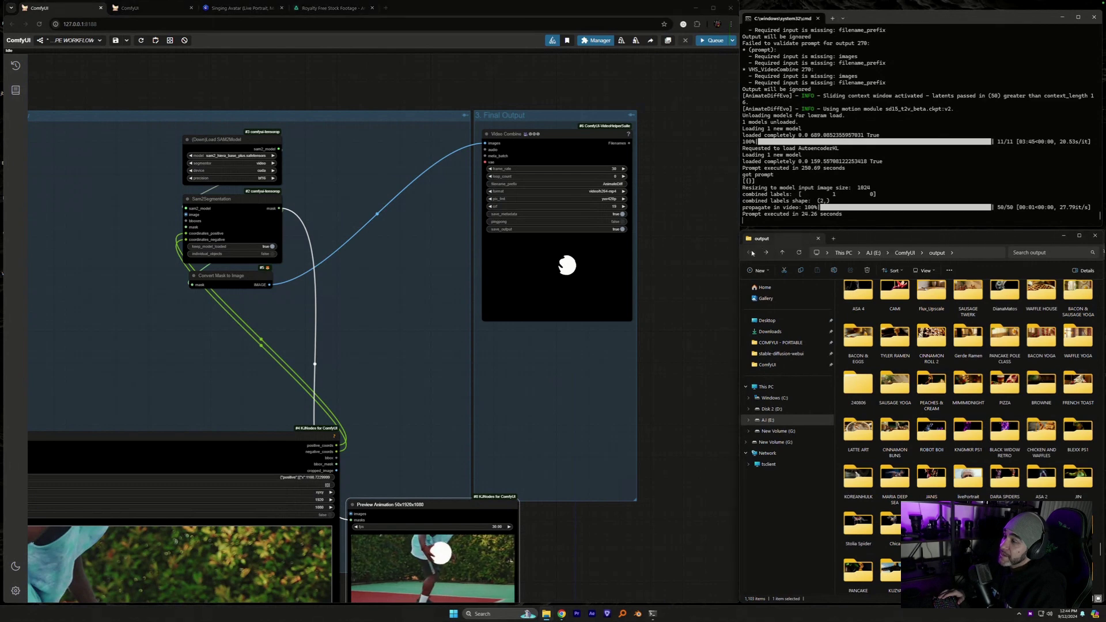
pyautogui.scroll(10, 915, 326)
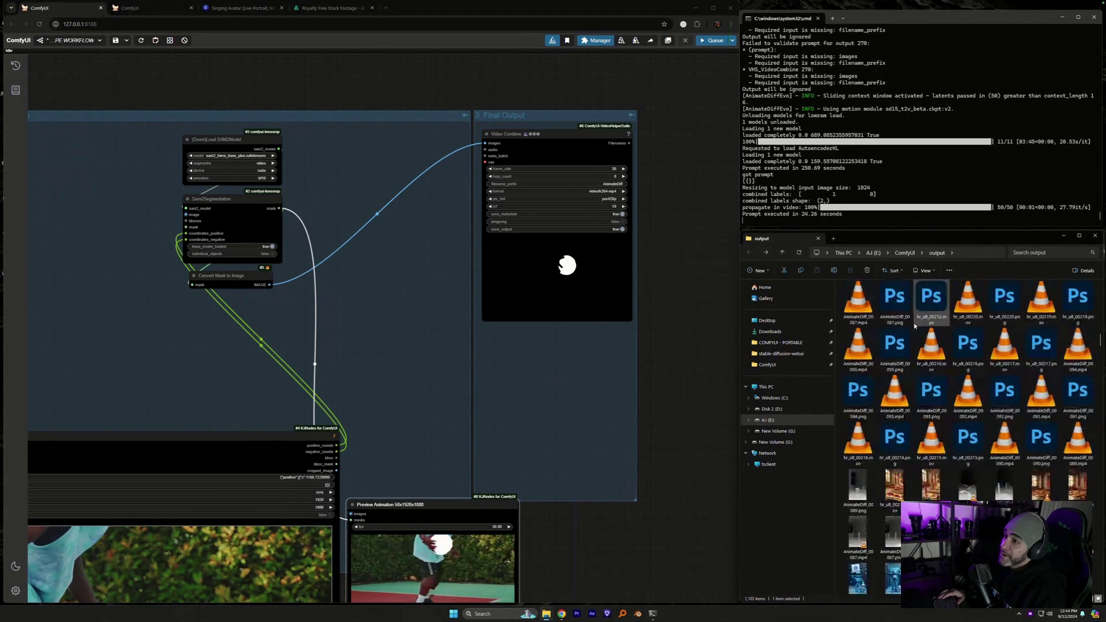
pyautogui.doubleClick(857, 299)
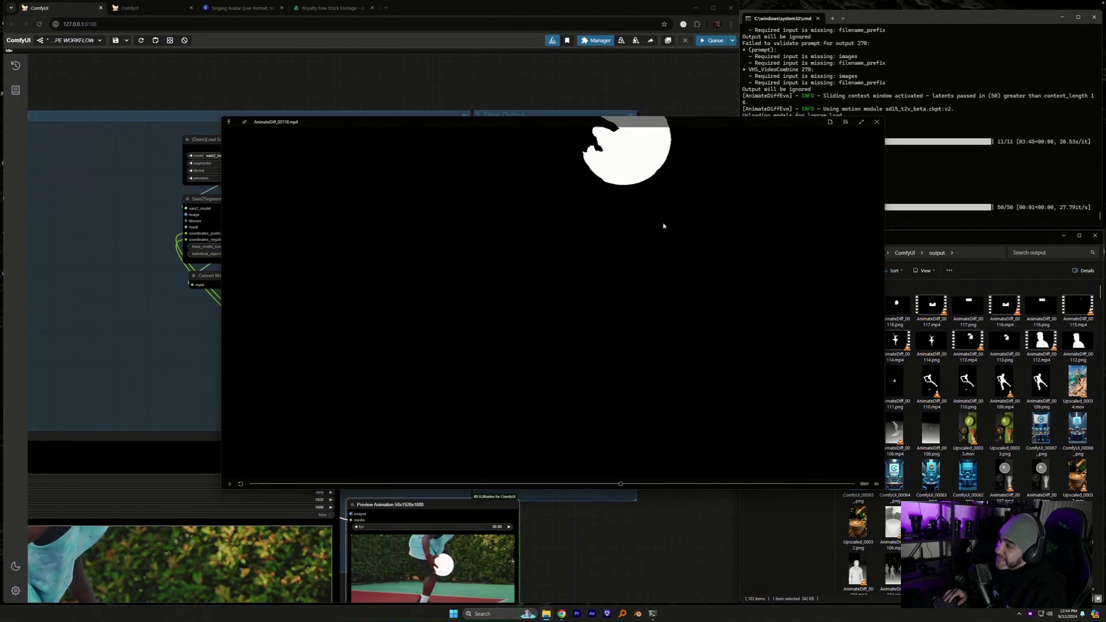
pyautogui.moveTo(531, 120); pyautogui.dragTo(599, 96)
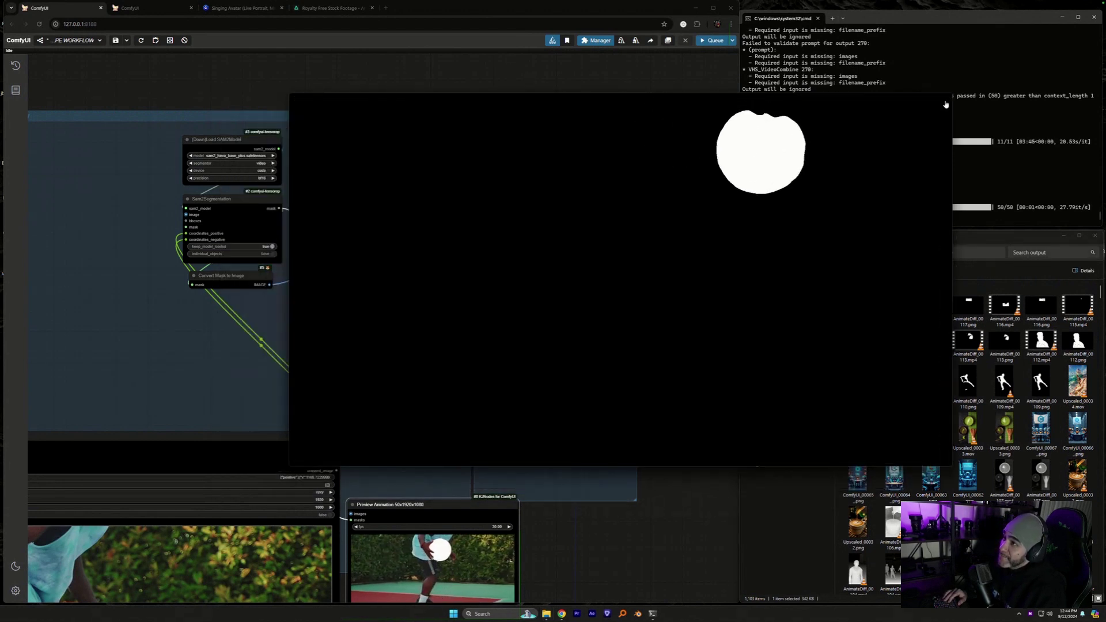
pyautogui.click(946, 99)
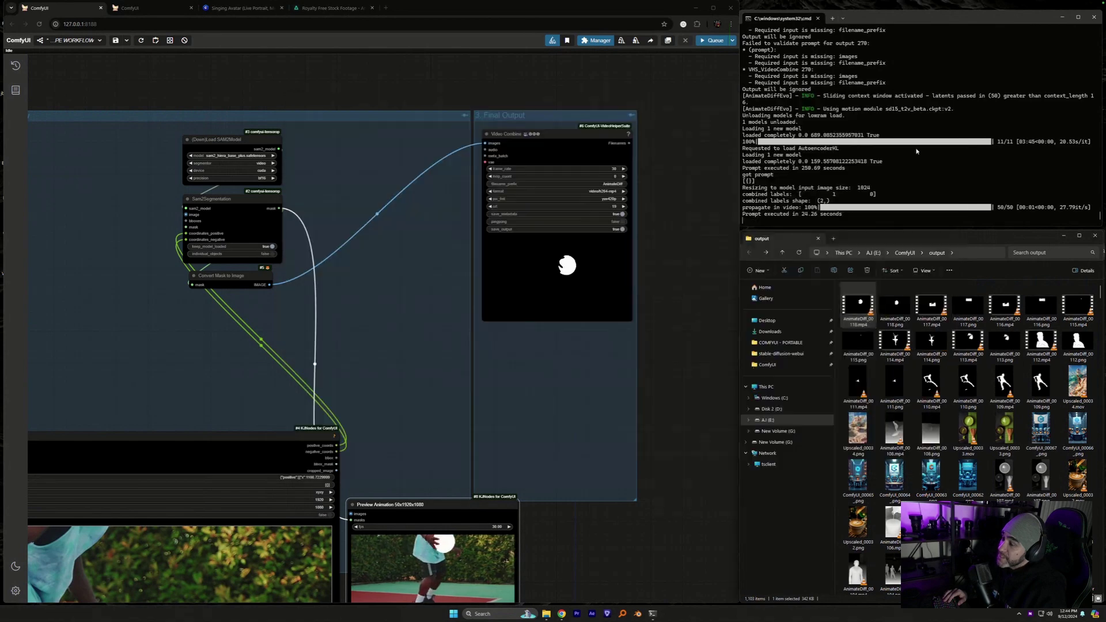
# - Move the positive point from the basketball to the front shoe and add a second positive point on the back shoe
pyautogui.moveTo(568, 408); pyautogui.dragTo(672, 338)
pyautogui.scroll(3, 728, 289)
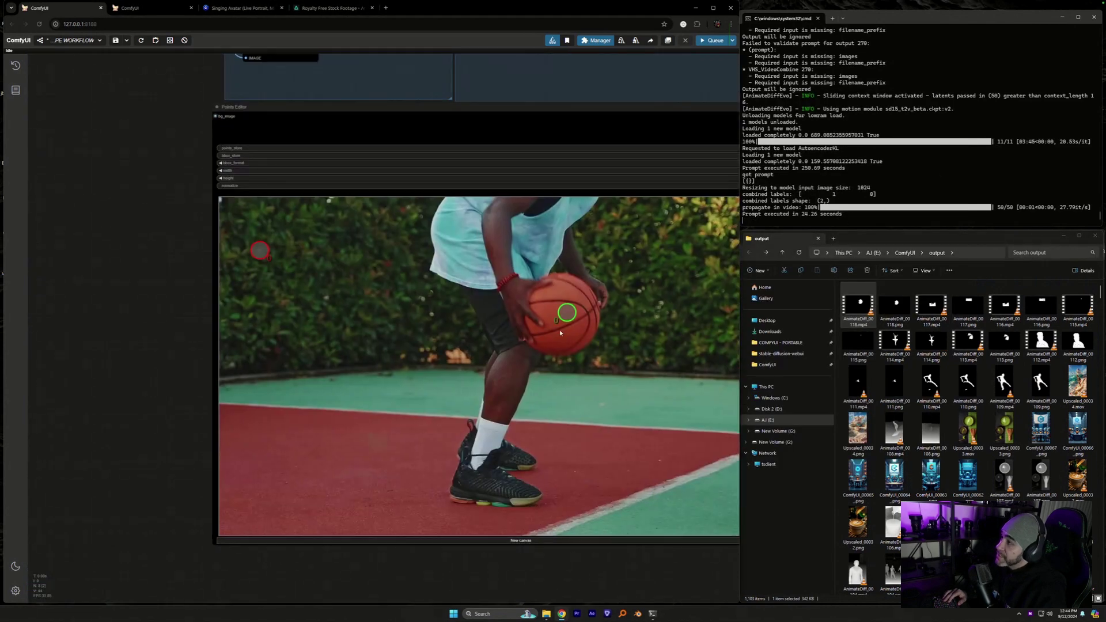
pyautogui.click(494, 486)
pyautogui.moveTo(605, 574); pyautogui.dragTo(525, 572)
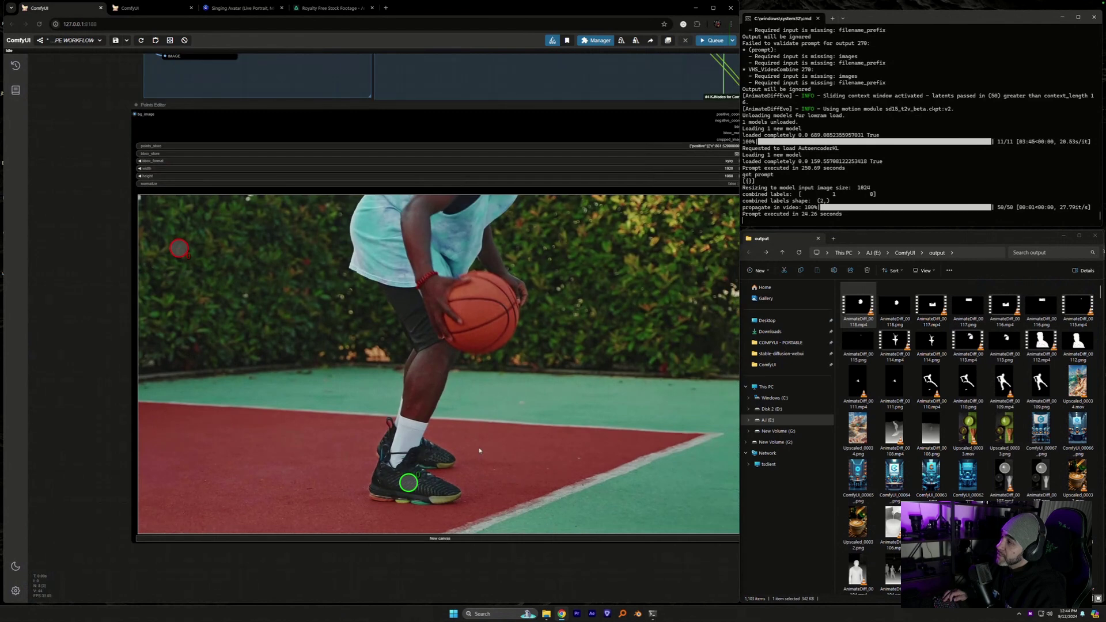
pyautogui.click(453, 459)
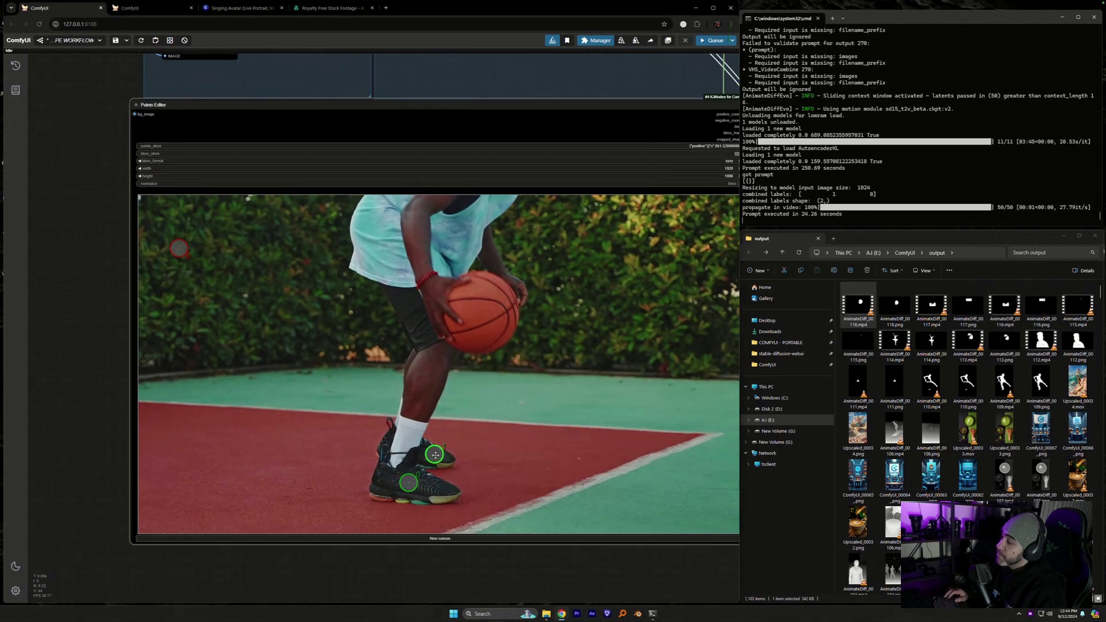
# - Enable individual_objects on the Sam2Segmentation node and queue the workflow
pyautogui.moveTo(679, 60); pyautogui.dragTo(482, 238)
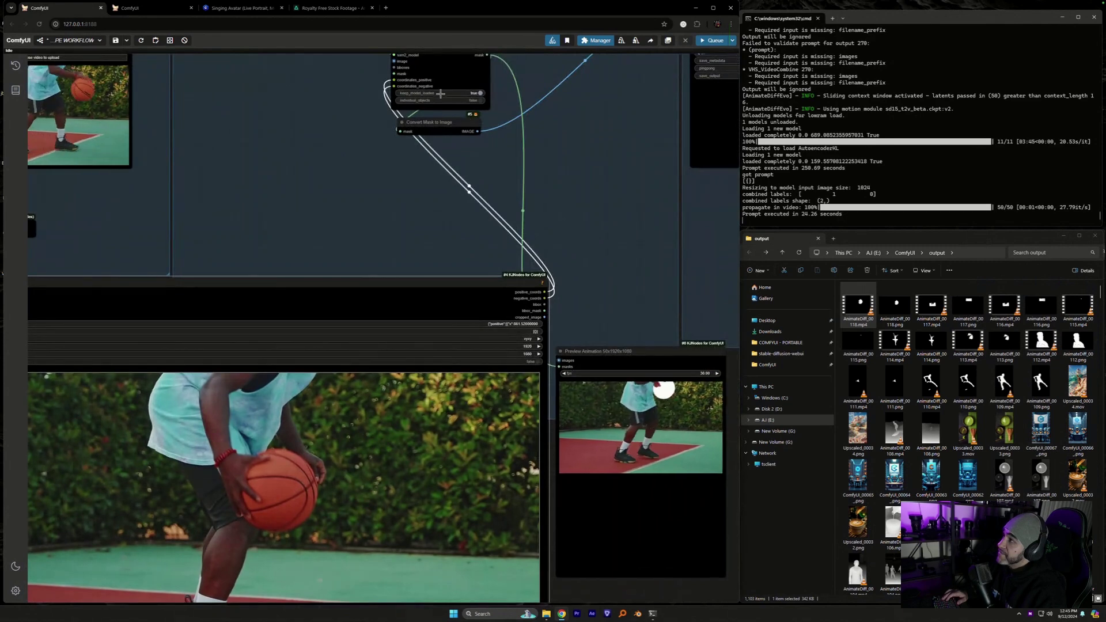
pyautogui.moveTo(484, 185); pyautogui.dragTo(392, 232)
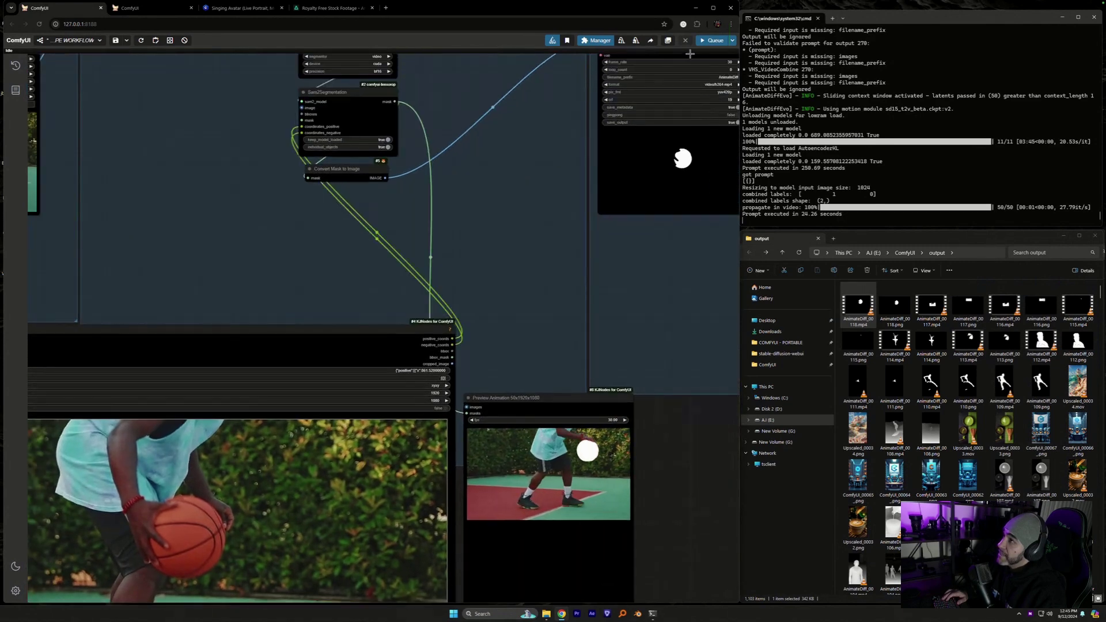
pyautogui.click(706, 41)
# - Review the shoe points in the Points Editor and the resulting shoe mask in the Video Combine output
pyautogui.moveTo(311, 237); pyautogui.dragTo(545, 59)
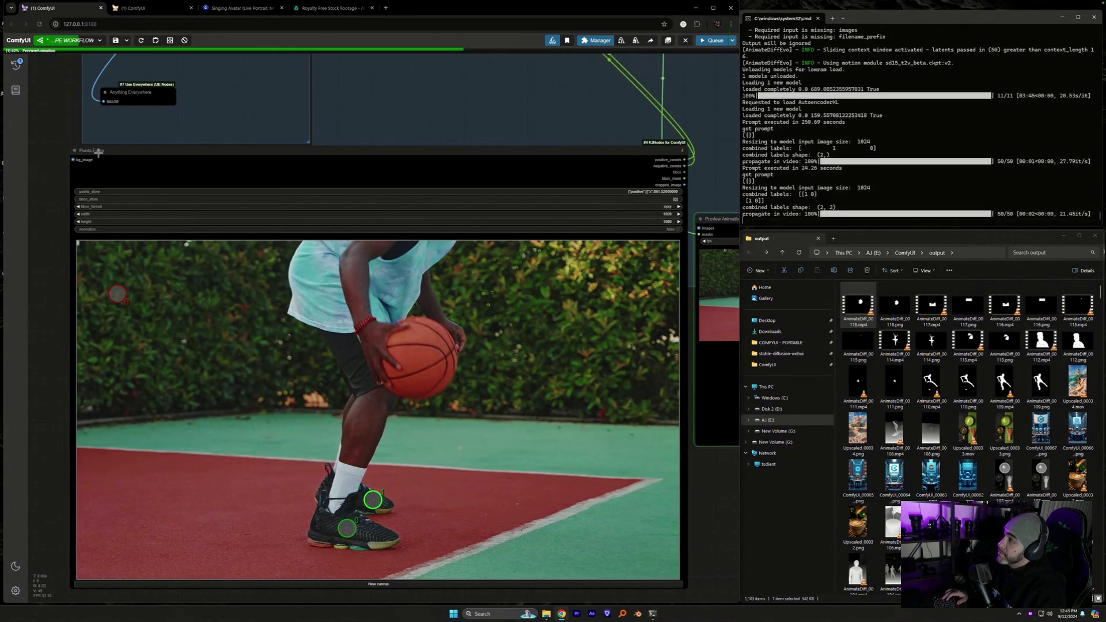
pyautogui.moveTo(102, 151)
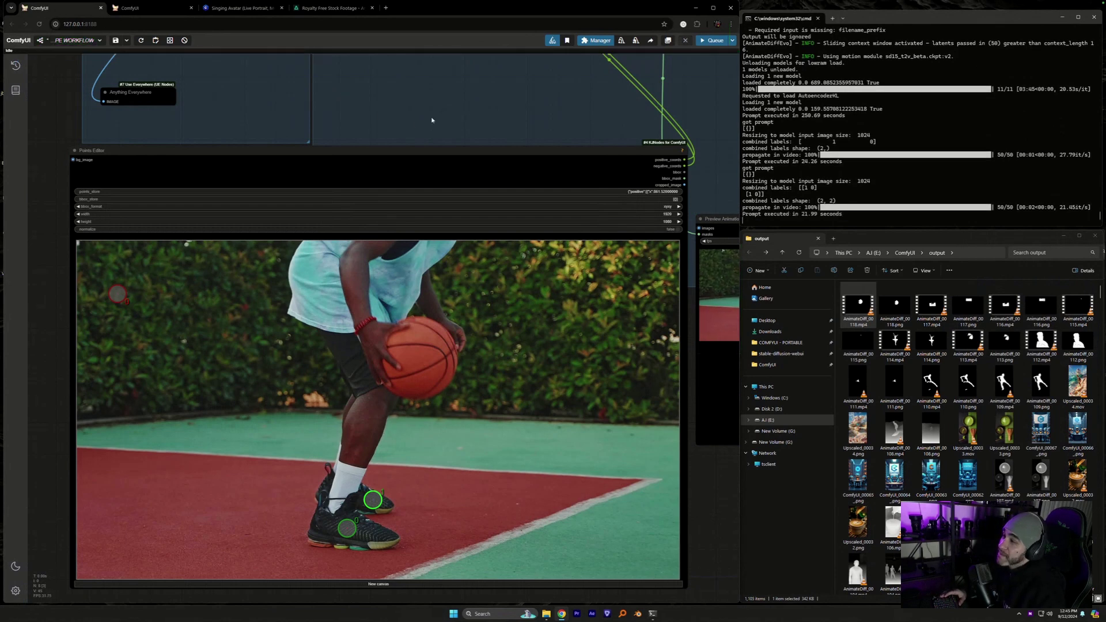
pyautogui.moveTo(438, 121); pyautogui.dragTo(179, 173)
pyautogui.scroll(-2, 403, 274)
pyautogui.moveTo(449, 264); pyautogui.dragTo(576, 375)
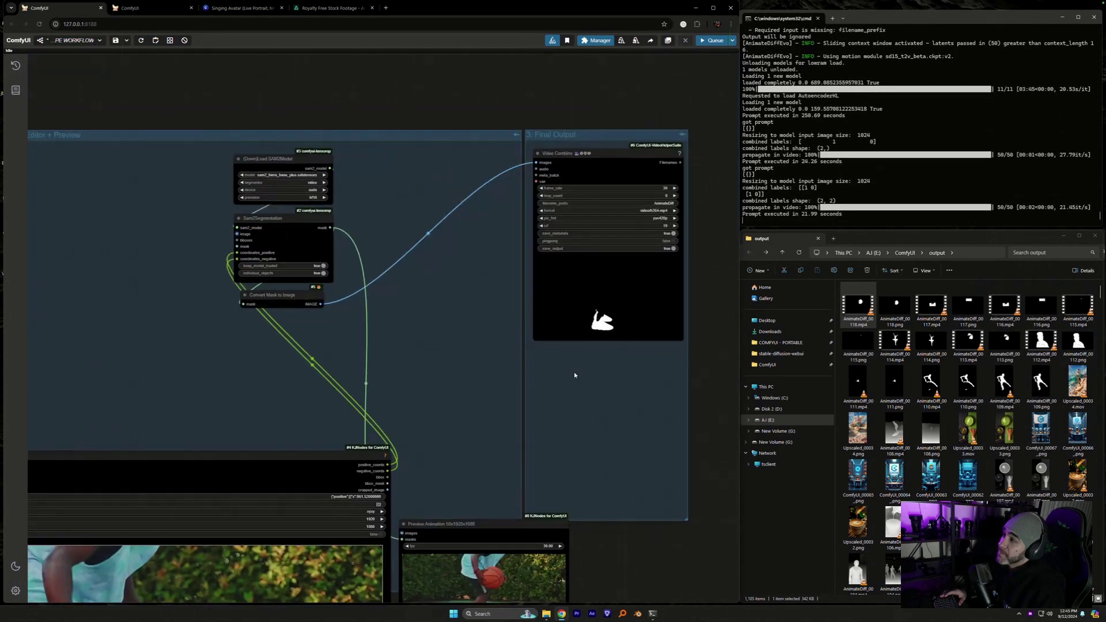
# - Play the shoe mask video AnimateDiff_00119.mp4 from the output folder and close the preview
pyautogui.scroll(2, 706, 313)
pyautogui.doubleClick(896, 338)
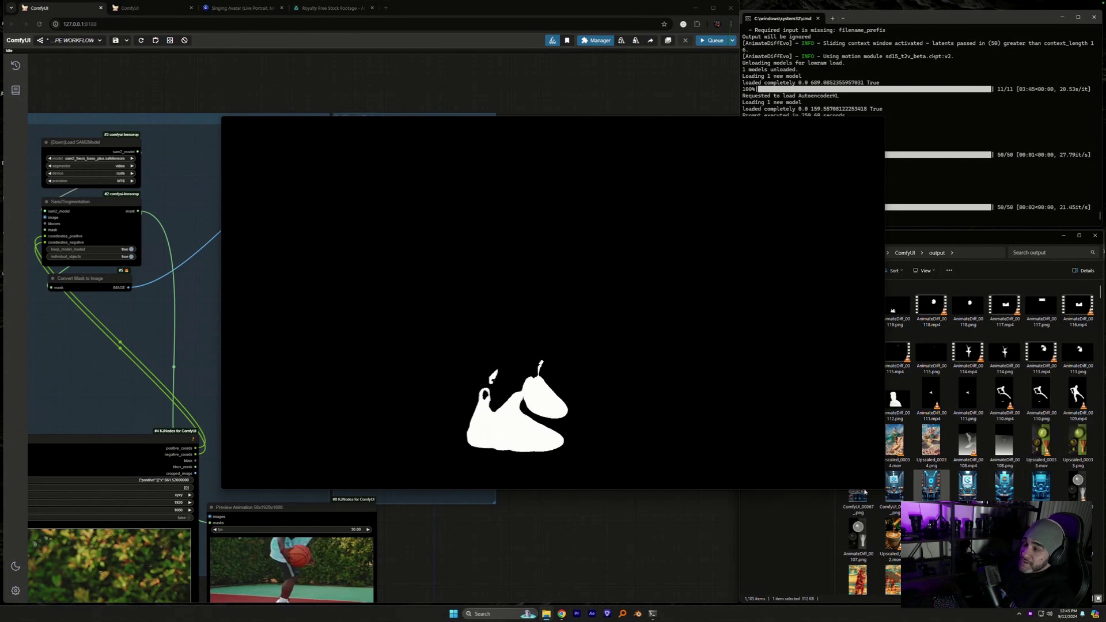
pyautogui.moveTo(647, 375)
pyautogui.click(876, 121)
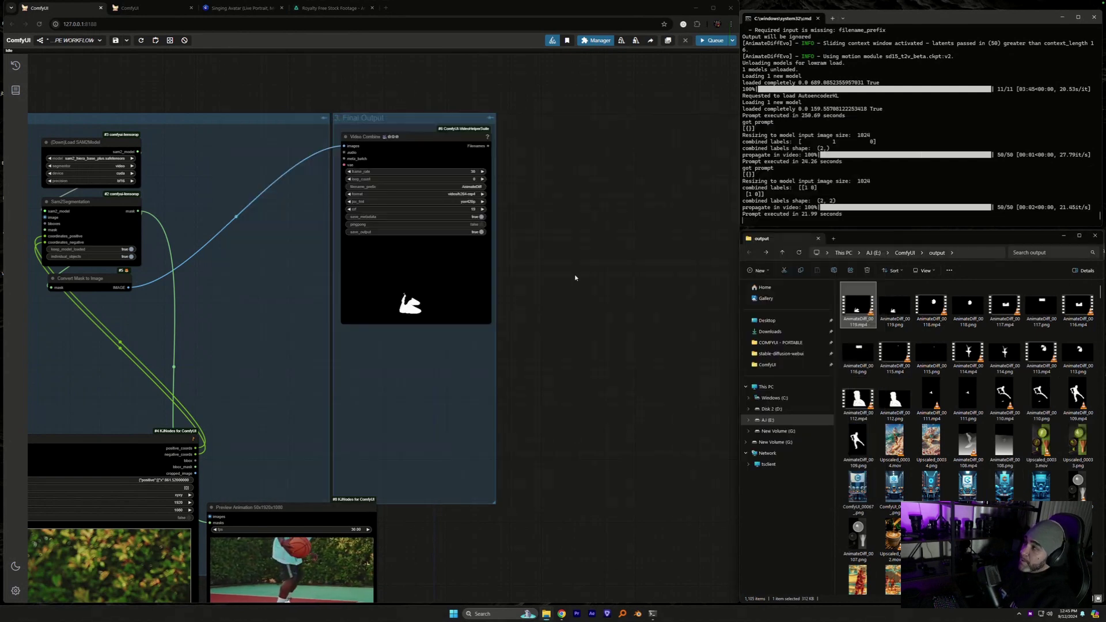
# - Disable individual_objects on the Sam2Segmentation node, queue the workflow again and check the shoe mask in the animation preview
pyautogui.click(133, 257)
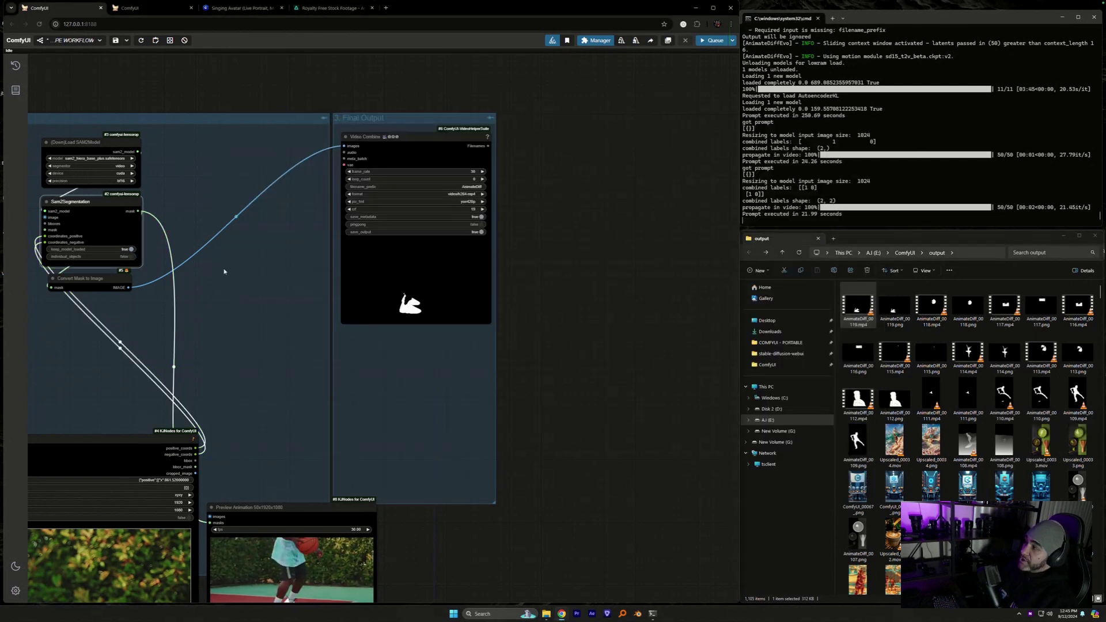
pyautogui.click(718, 41)
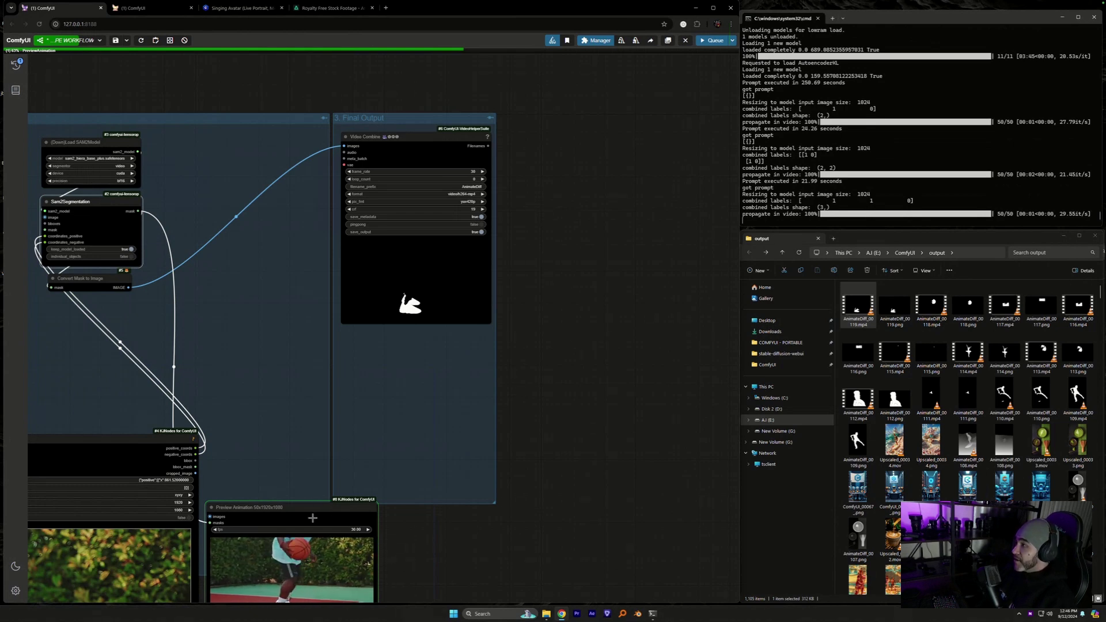
pyautogui.moveTo(367, 378); pyautogui.dragTo(372, 371)
pyautogui.scroll(-5, 371, 369)
pyautogui.hscroll(-4, 372, 369)
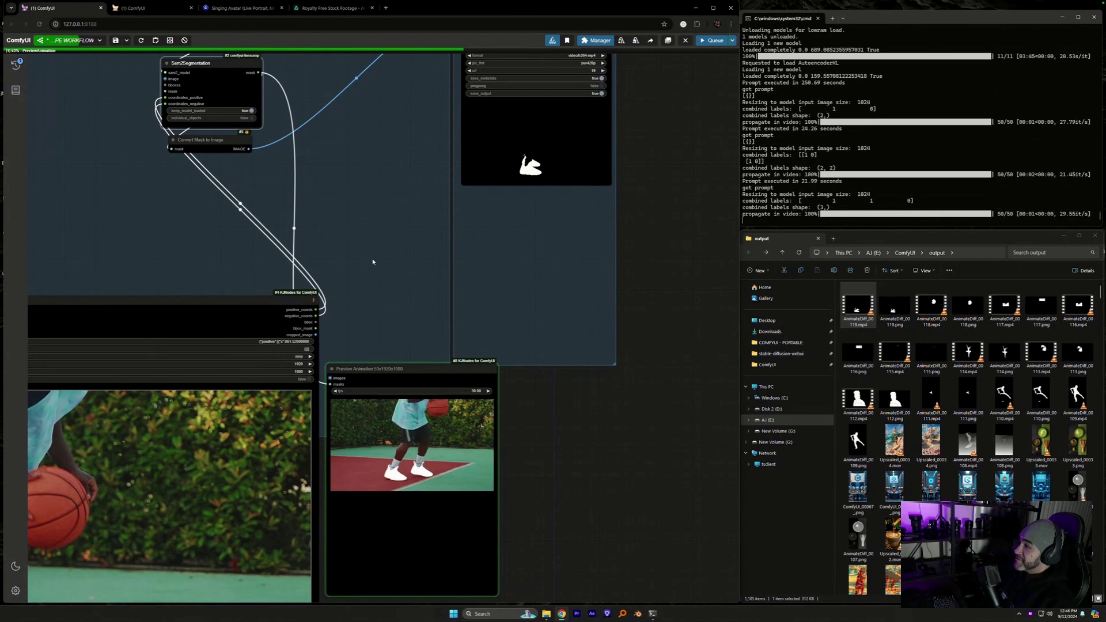
pyautogui.moveTo(370, 262); pyautogui.dragTo(303, 231)
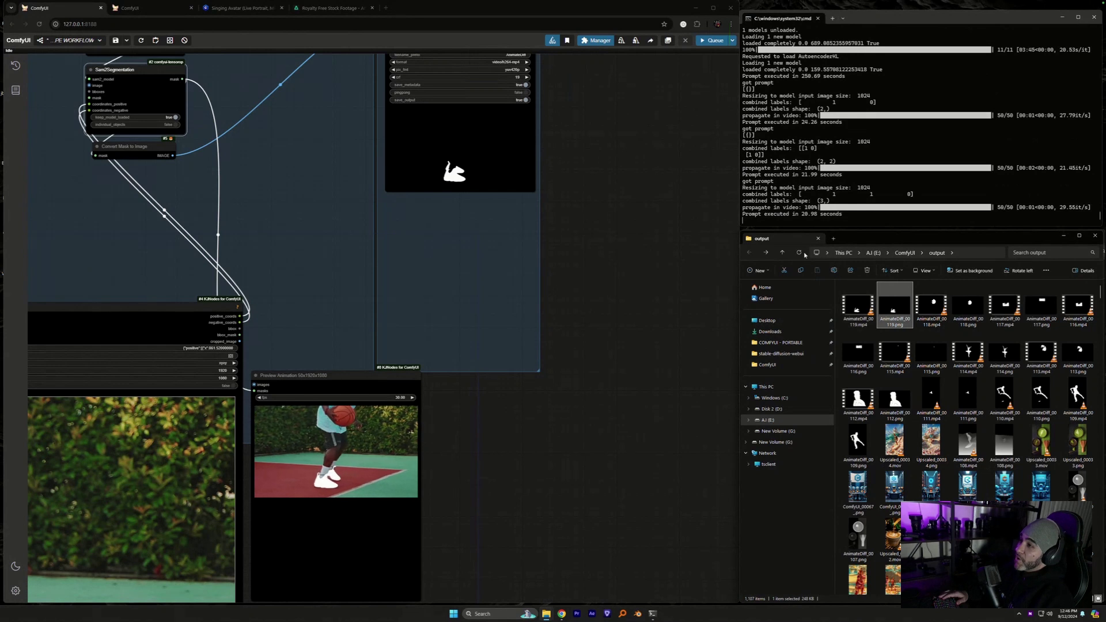
# - Play AnimateDiff_00120.mp4 from the output folder, close it and compare the mask with the shoe points in the Points Editor
pyautogui.click(862, 306)
pyautogui.doubleClick(862, 307)
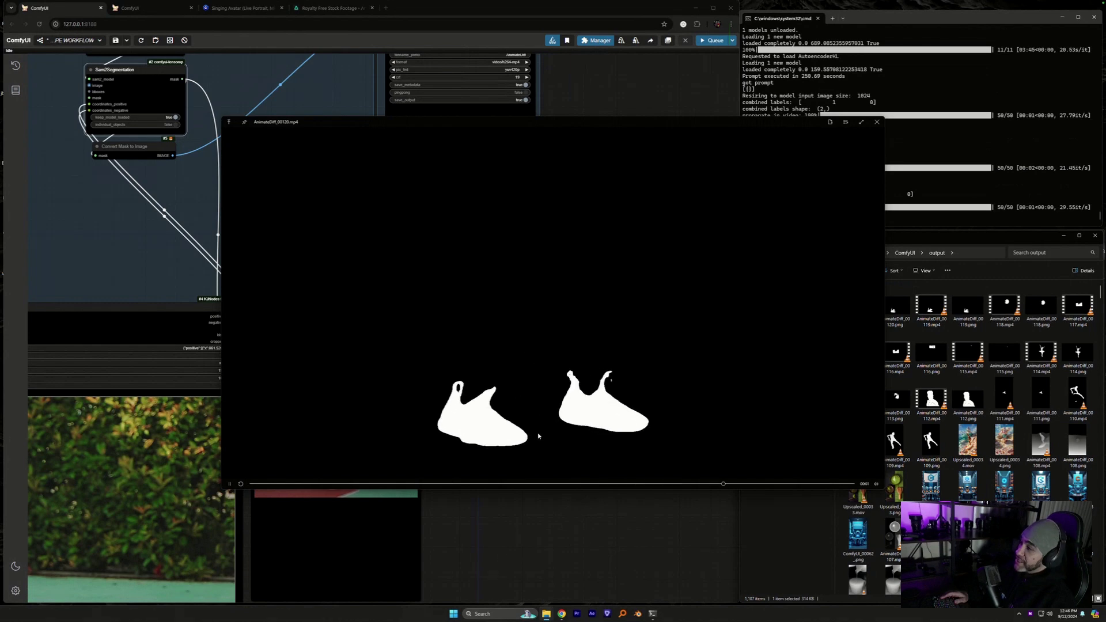
pyautogui.click(877, 122)
pyautogui.moveTo(620, 498); pyautogui.dragTo(548, 486)
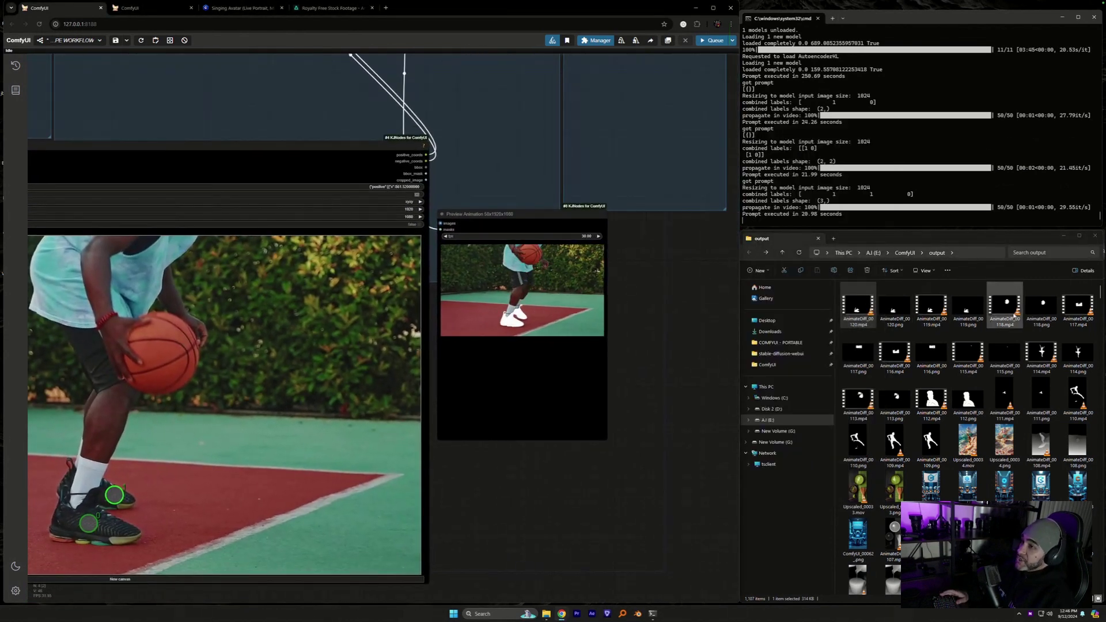
pyautogui.click(1005, 305)
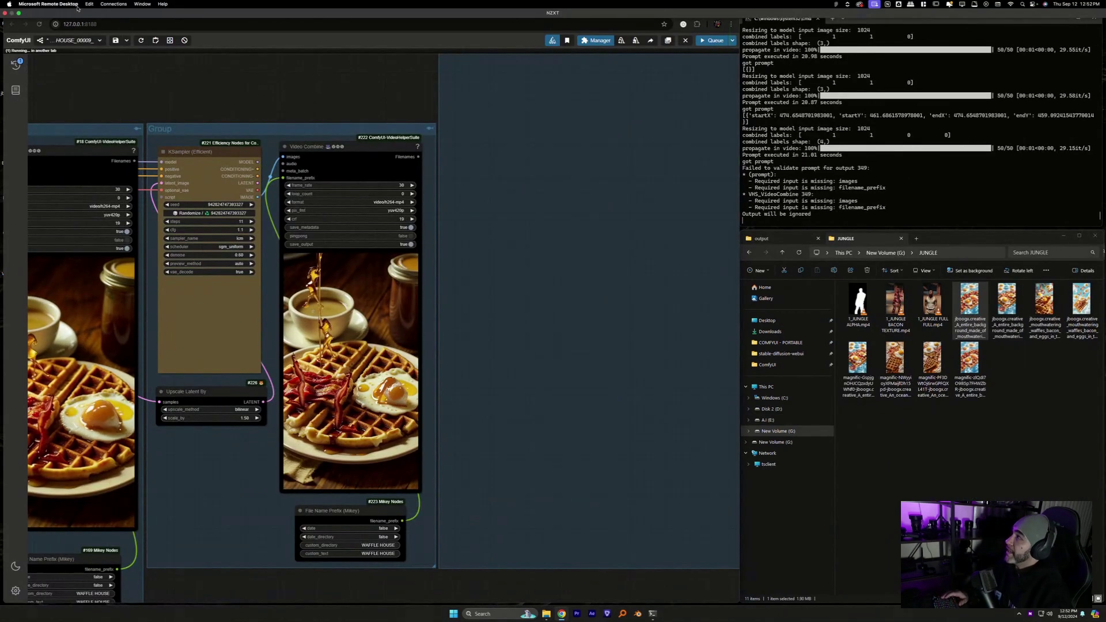
# - Return to the SAM2 workflow and review the positive and negative points for the shirt in the Points Editor
pyautogui.click(77, 8)
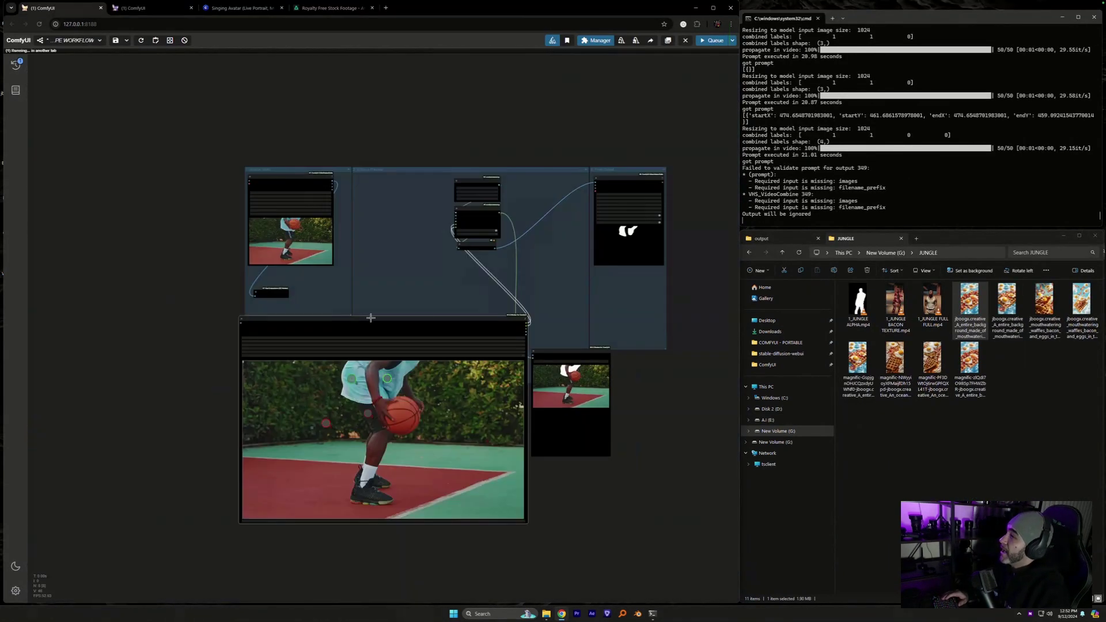
pyautogui.scroll(4, 627, 323)
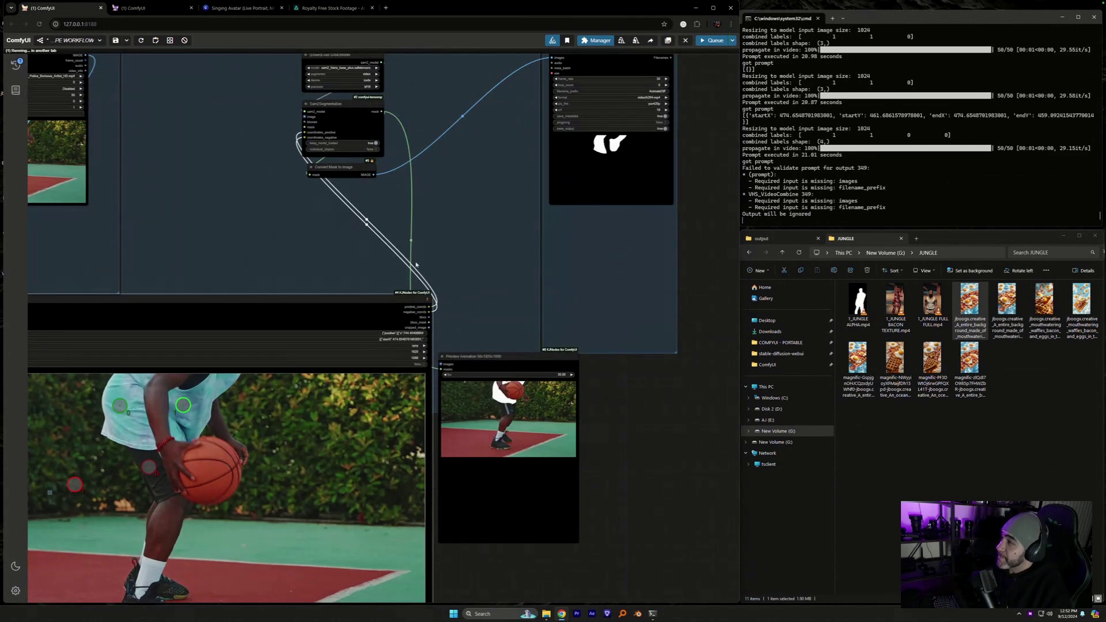
pyautogui.moveTo(601, 275); pyautogui.dragTo(859, 316)
pyautogui.moveTo(444, 251); pyautogui.dragTo(333, 231)
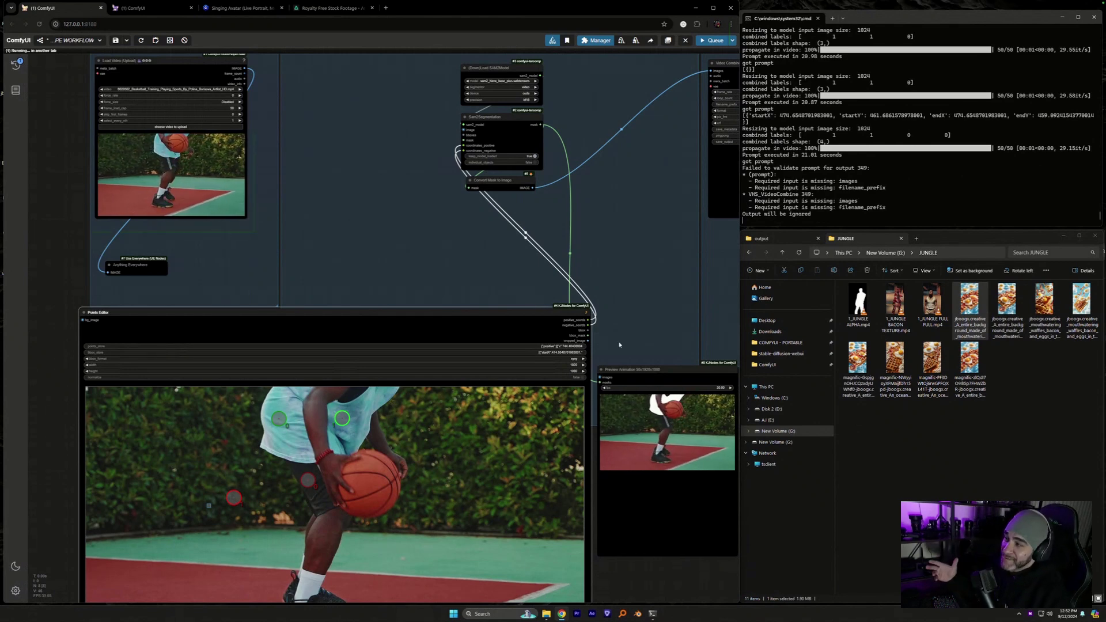
# - Browse the exported masks in the output folder from AnimateDiff_00118.mp4 through AnimateDiff_00122.mp4, covering the ball, shoes and shirt
pyautogui.click(761, 238)
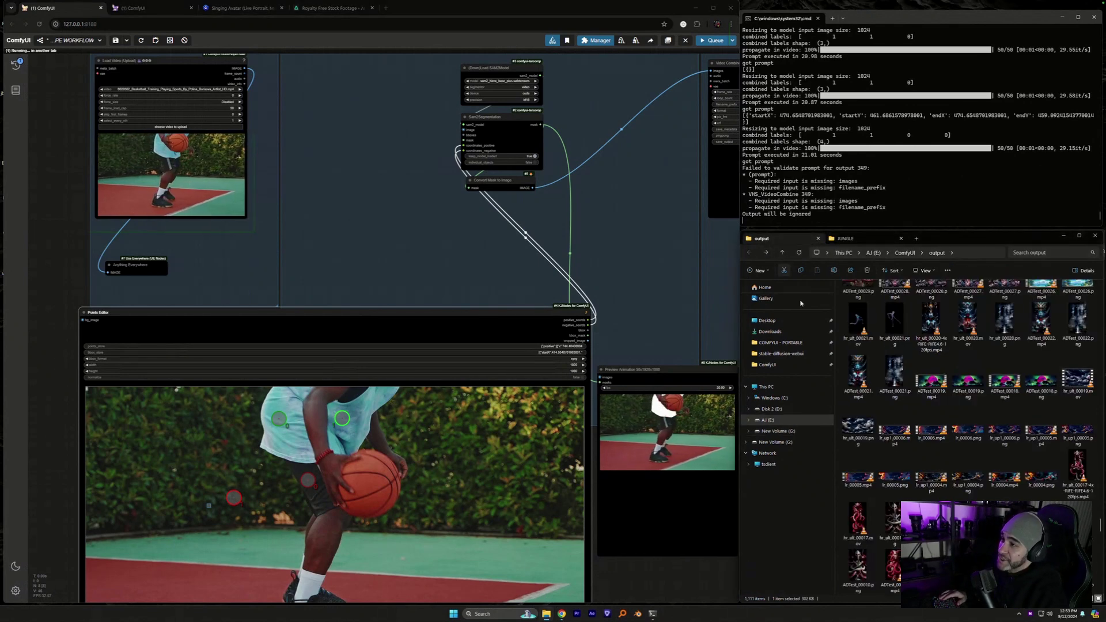
pyautogui.scroll(-5, 964, 419)
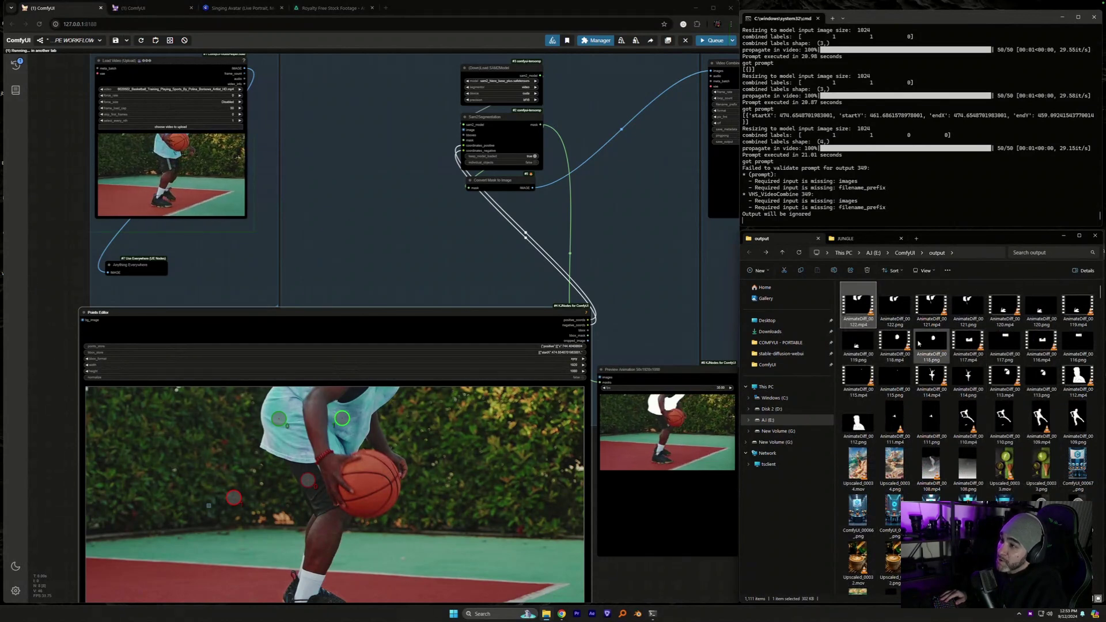
pyautogui.doubleClick(895, 343)
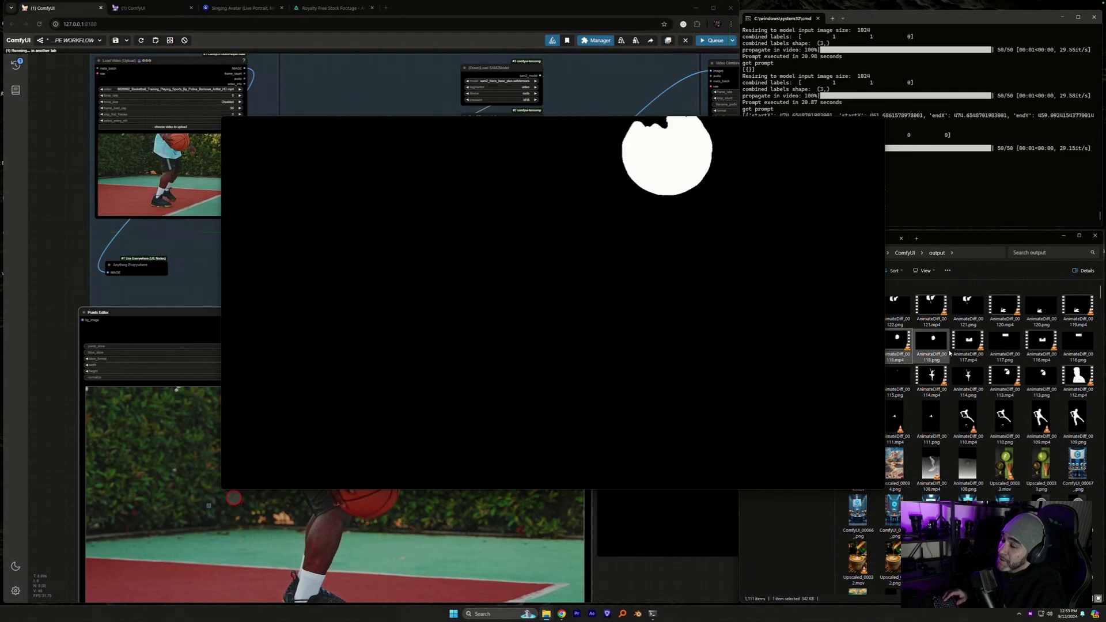
pyautogui.press('Left')
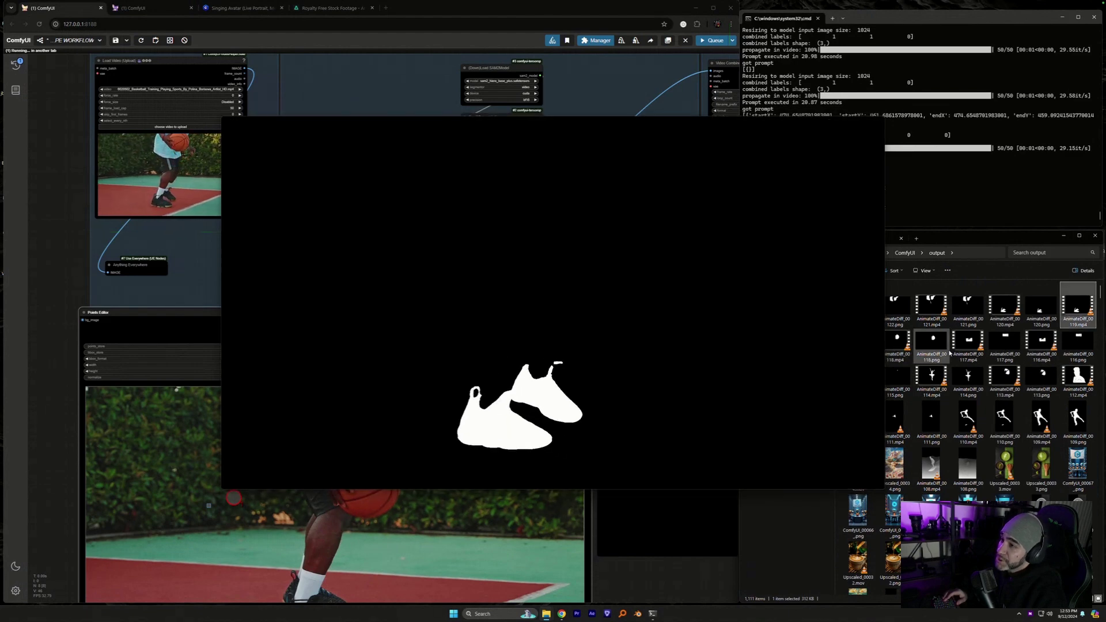
pyautogui.press('Left')
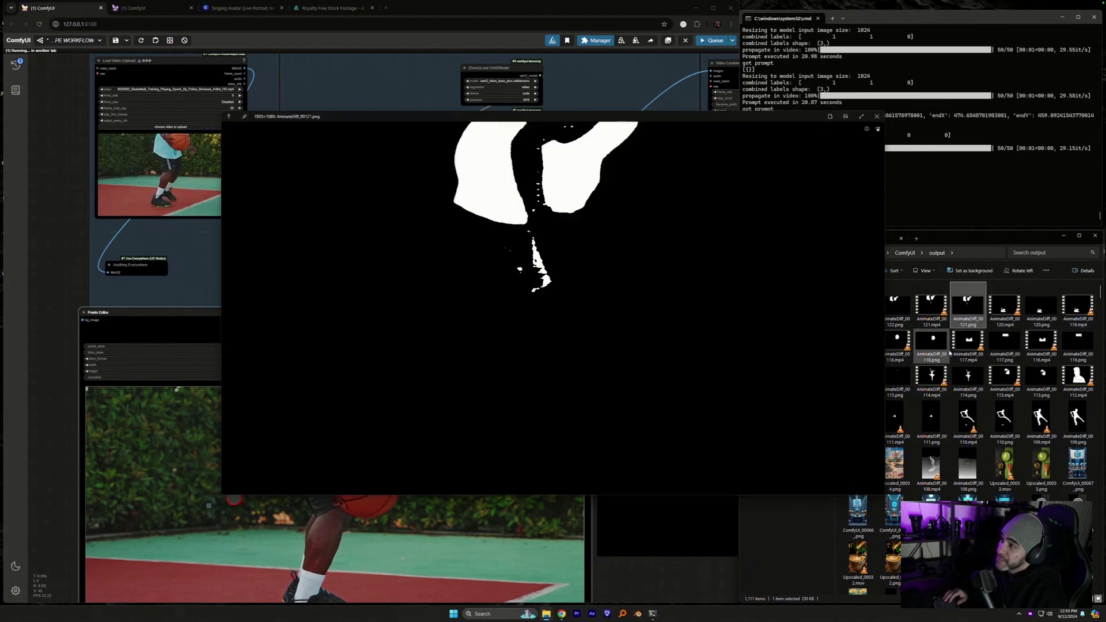
pyautogui.press('Left')
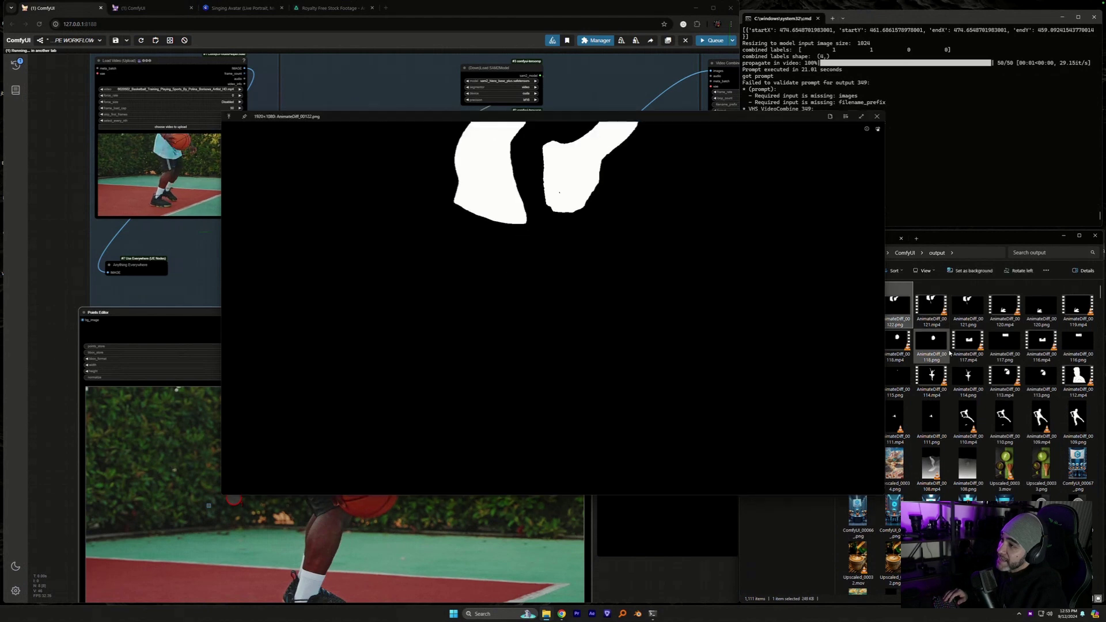
pyautogui.press('Left')
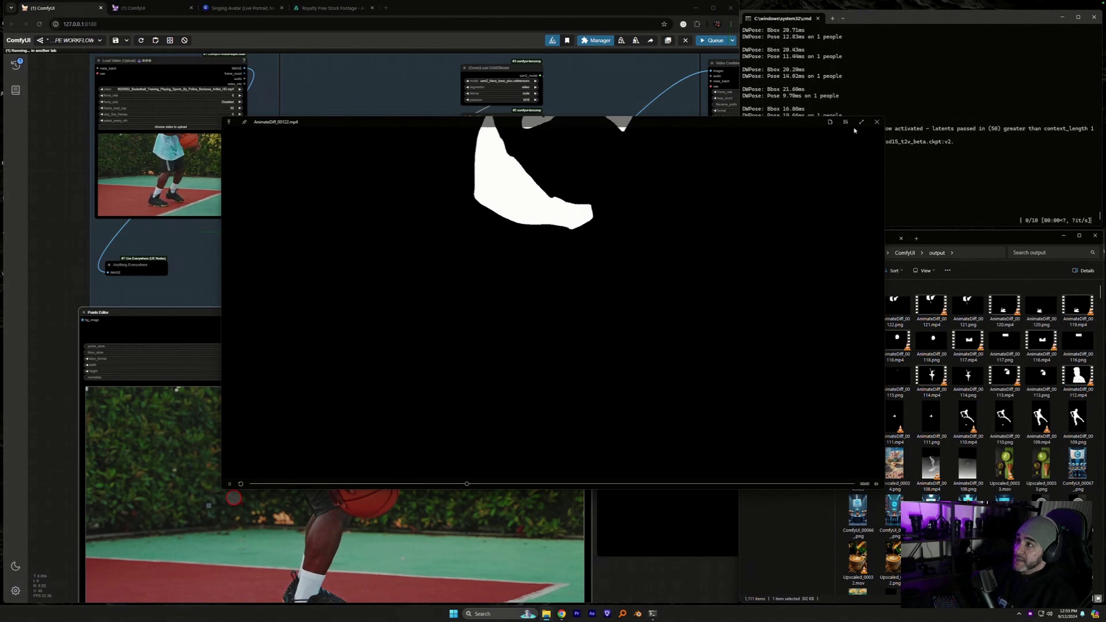
pyautogui.click(877, 122)
# - Look over the SAM2 workflow's node groups and the list of open and saved workflows
pyautogui.moveTo(666, 248); pyautogui.dragTo(424, 254)
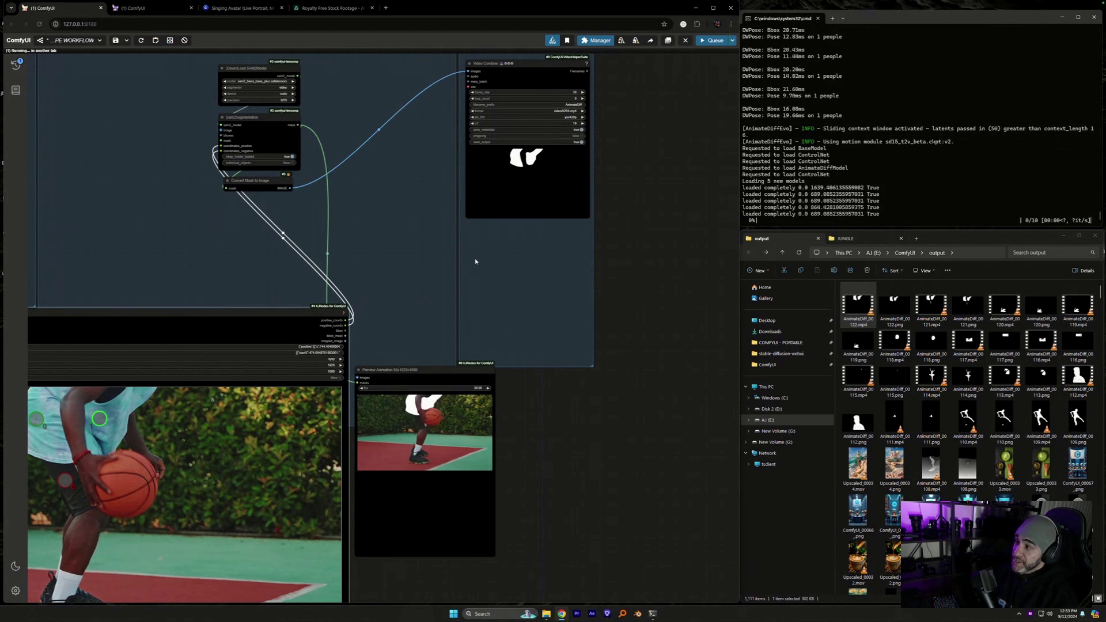
pyautogui.scroll(5, 535, 343)
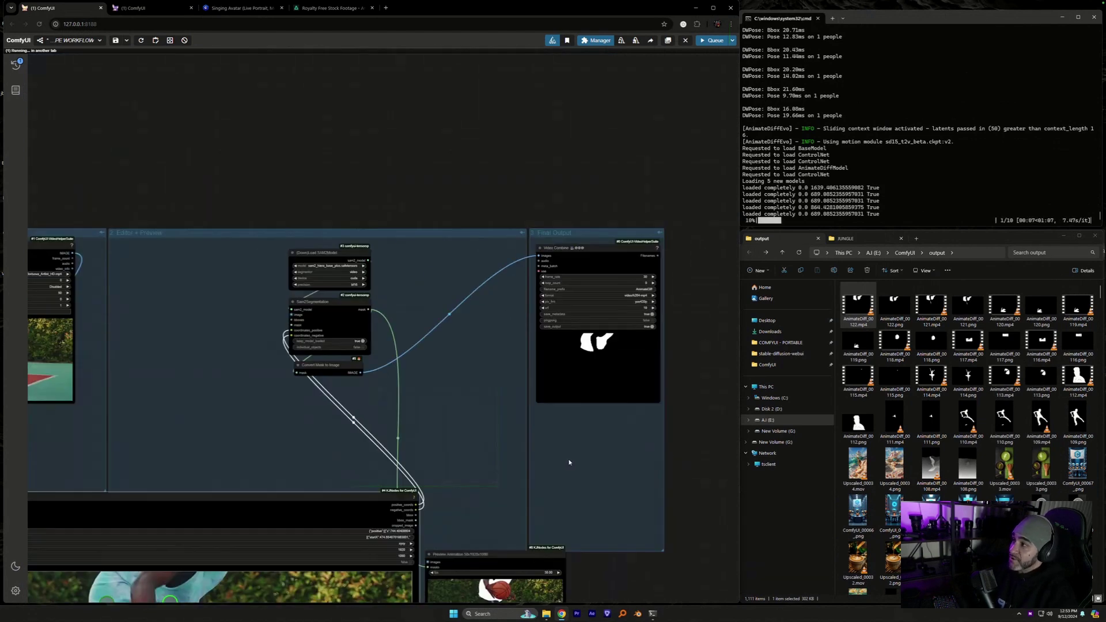
pyautogui.hscroll(-4, 499, 434)
pyautogui.scroll(-3, 417, 332)
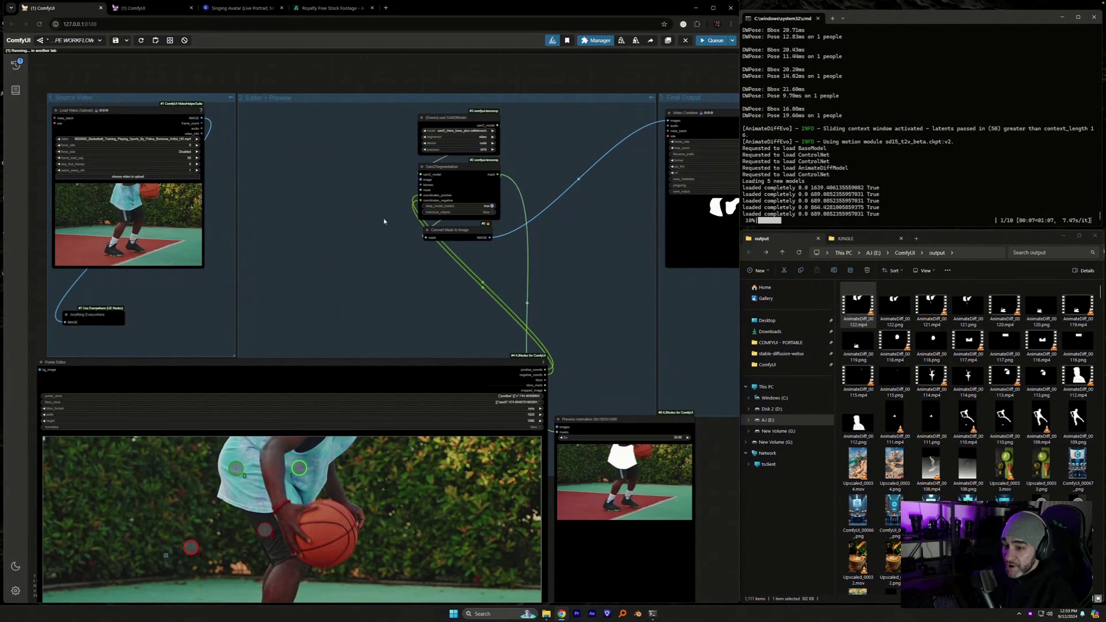
pyautogui.click(97, 42)
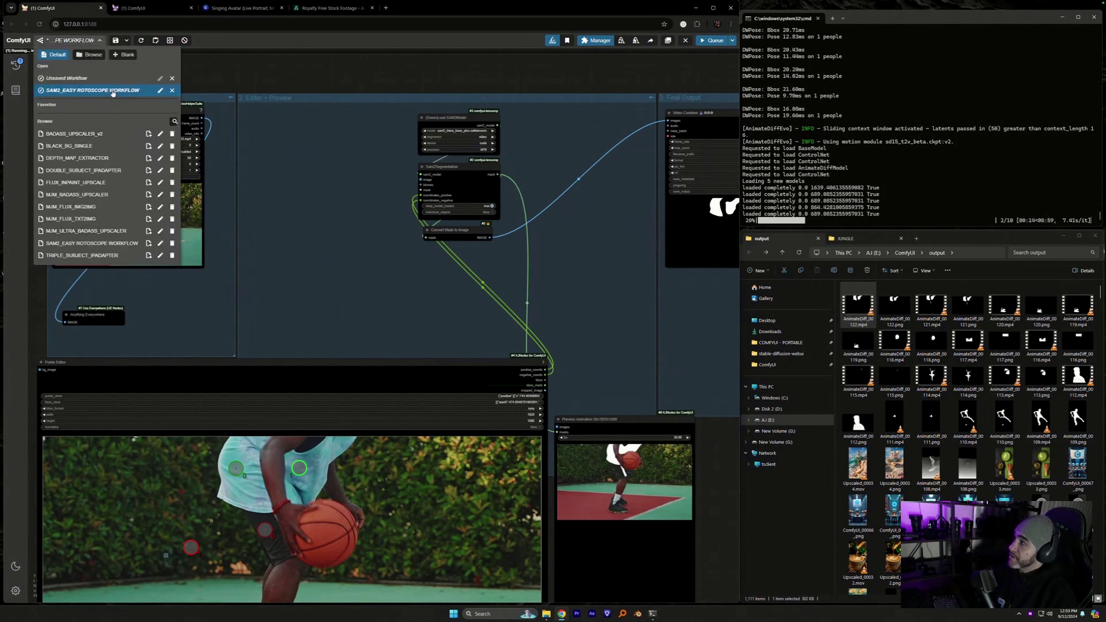
pyautogui.click(383, 242)
# - View the download history on Artgrid's My Footage page and return to the SAM2 workflow
pyautogui.moveTo(682, 300); pyautogui.dragTo(641, 283)
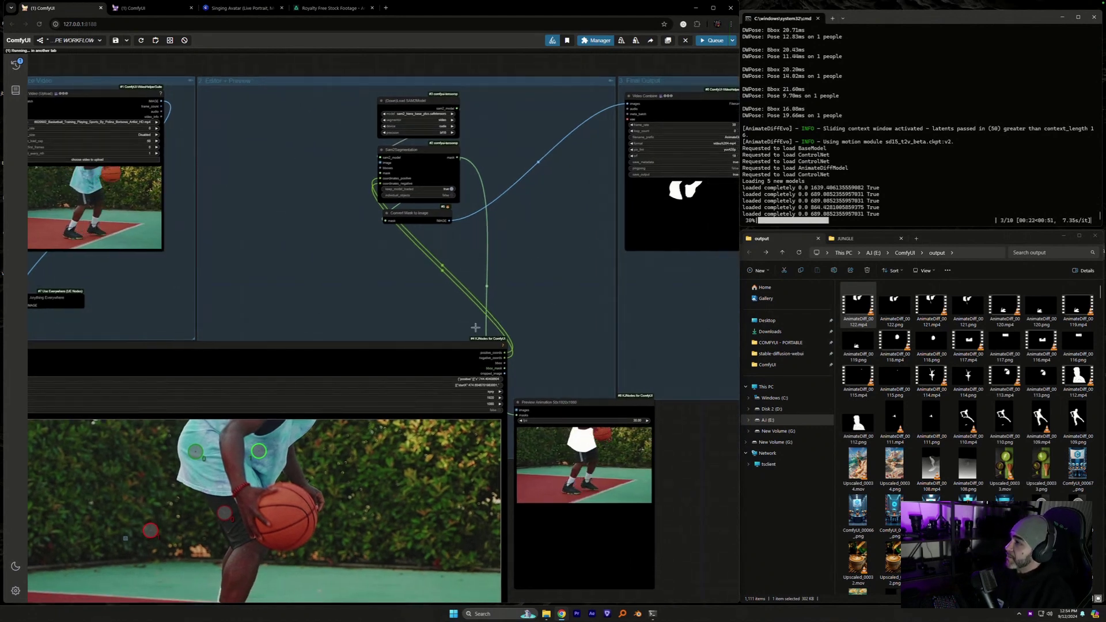
pyautogui.moveTo(684, 333); pyautogui.dragTo(630, 313)
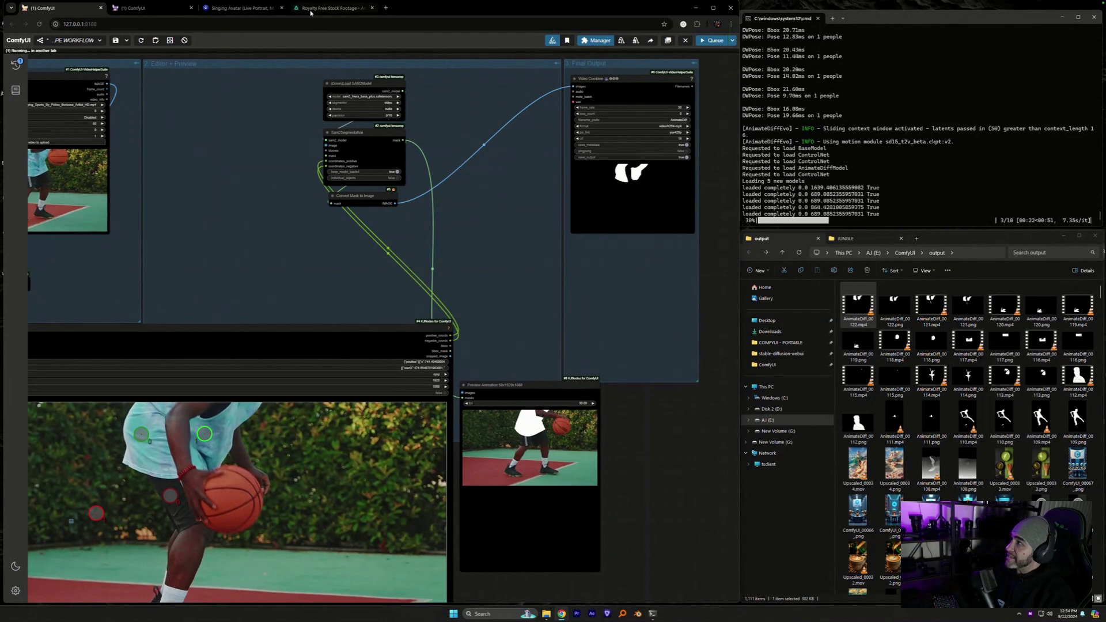
pyautogui.click(315, 8)
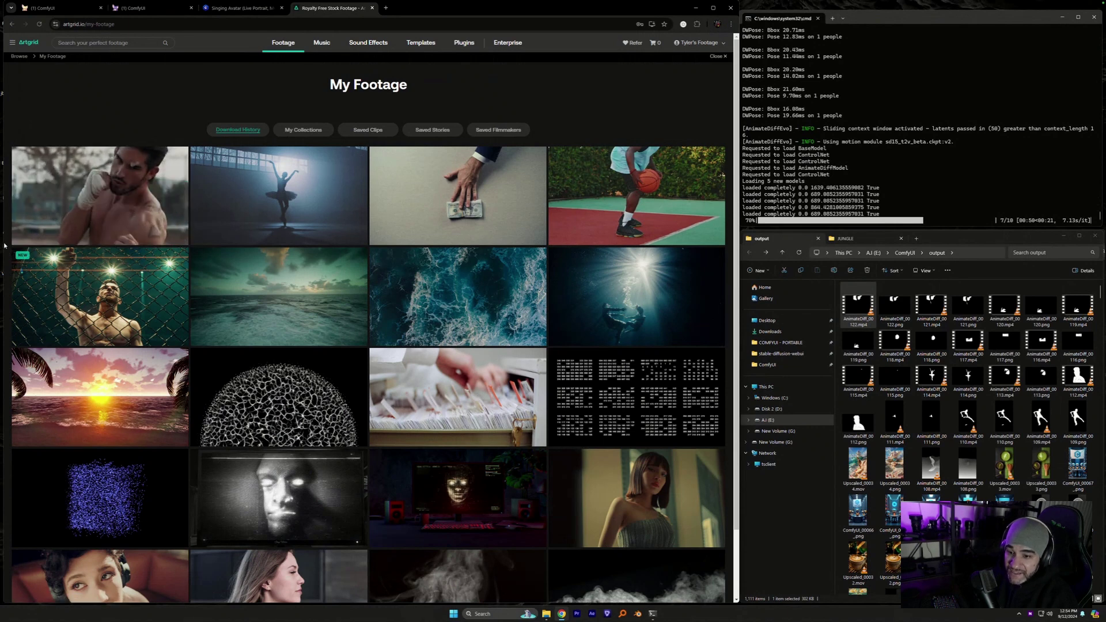
pyautogui.click(73, 9)
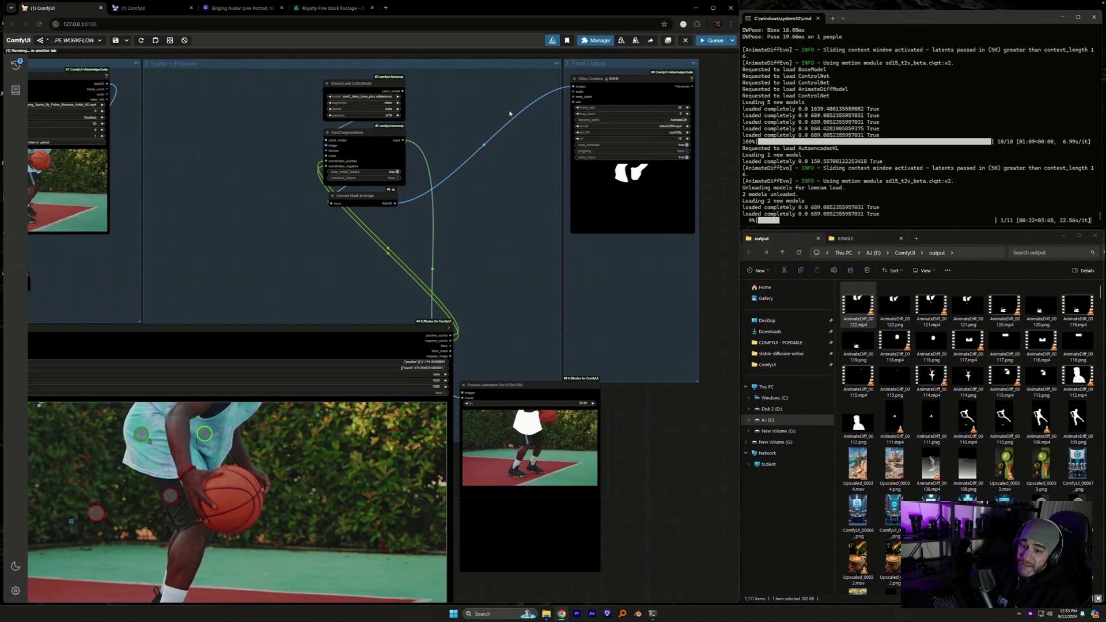
# - Inspect the basketball render in the waffle house workflow, comparing the Video Combine result with the upscaling KSampler's preview
pyautogui.click(147, 8)
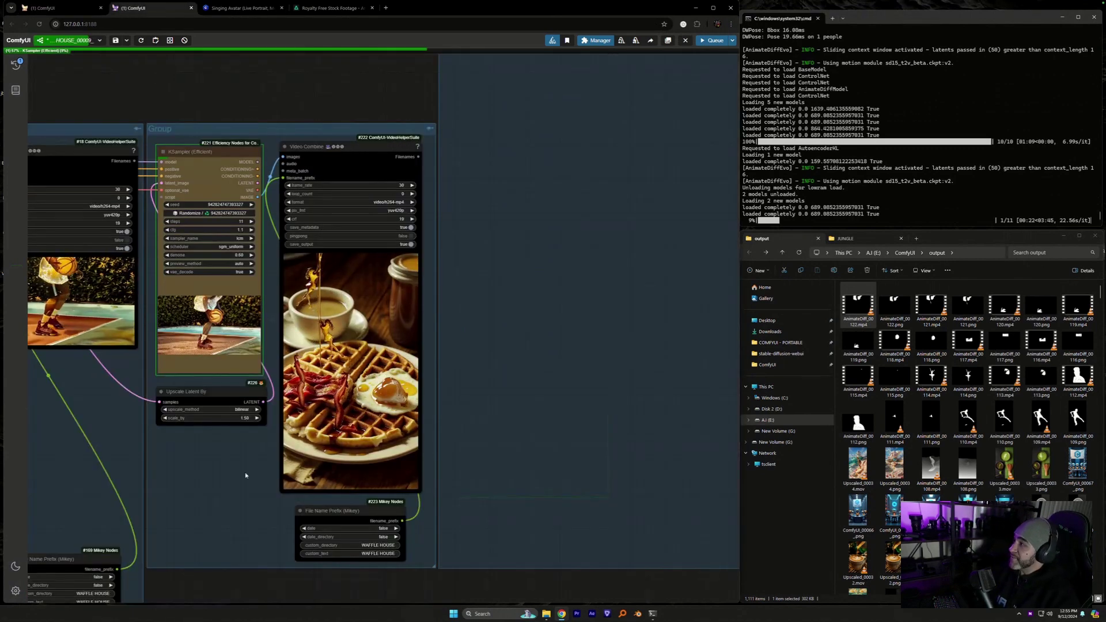
pyautogui.moveTo(539, 496); pyautogui.dragTo(732, 501)
pyautogui.scroll(4, 381, 345)
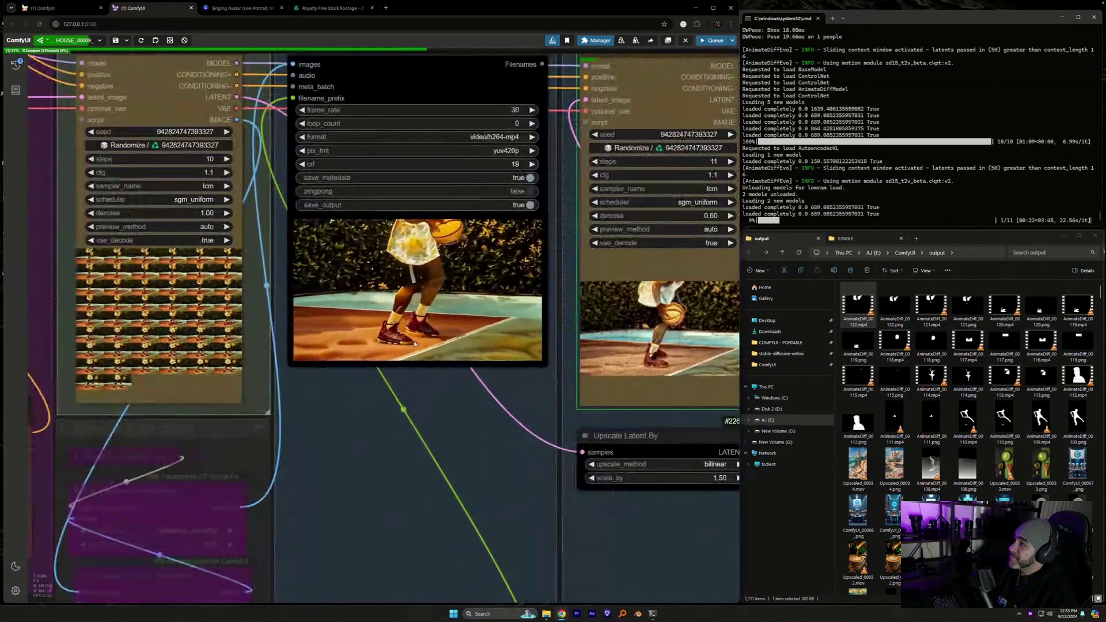
pyautogui.scroll(6, 414, 344)
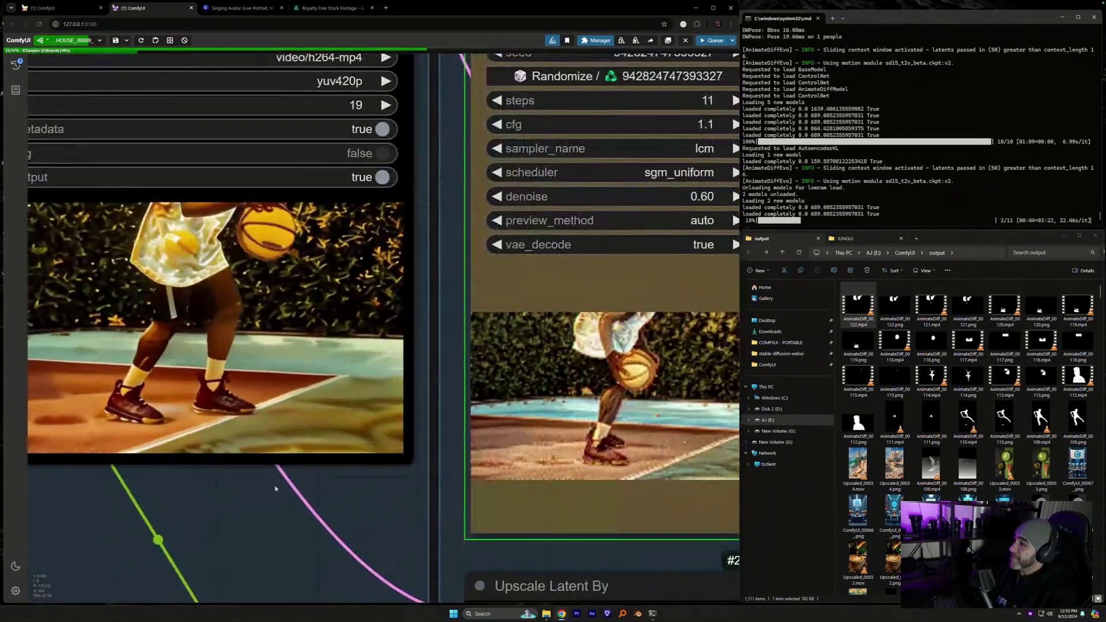
pyautogui.scroll(-5, 275, 489)
pyautogui.scroll(4, 311, 490)
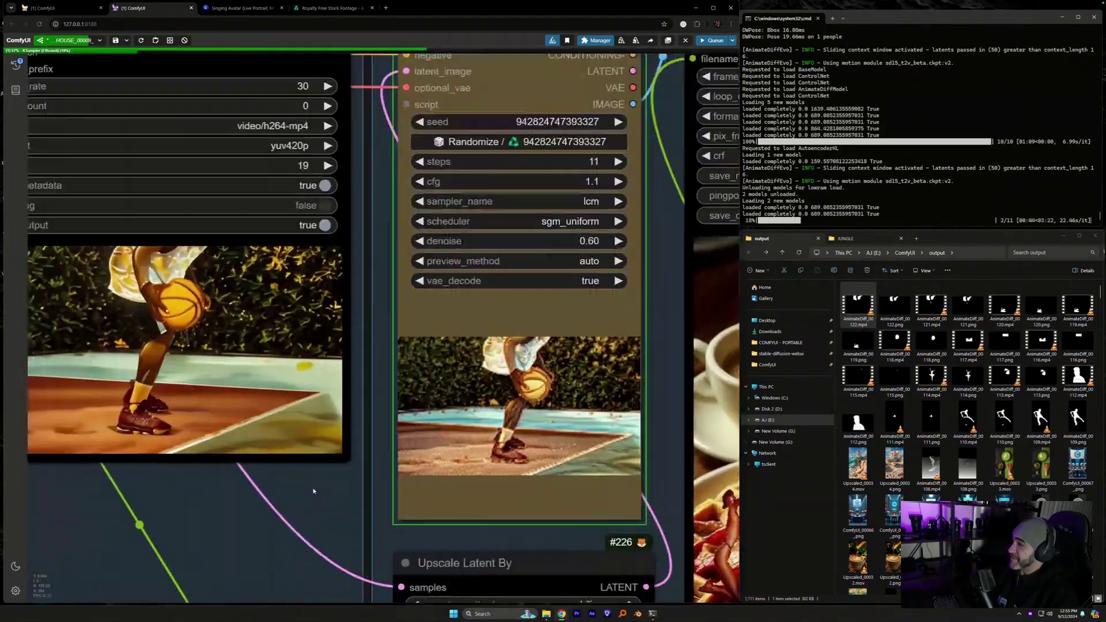
pyautogui.scroll(3, 314, 491)
pyautogui.scroll(-4, 320, 478)
pyautogui.scroll(2, 332, 449)
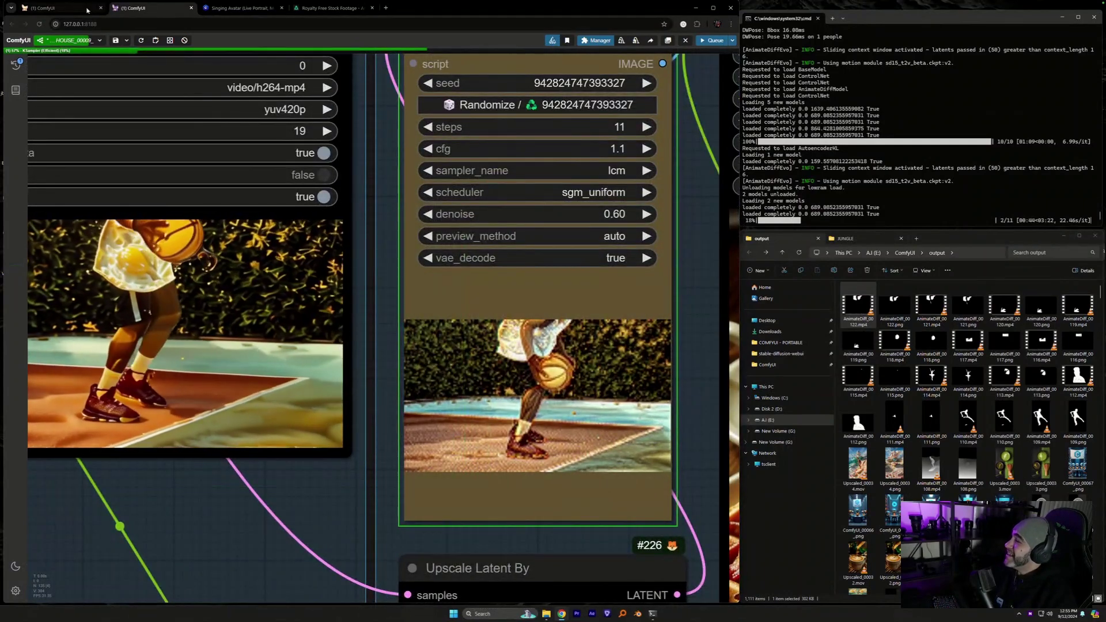
# - Return to the SAM2 workflow and examine the Load Video node holding the basketball source clip
pyautogui.click(87, 11)
pyautogui.scroll(1, 375, 259)
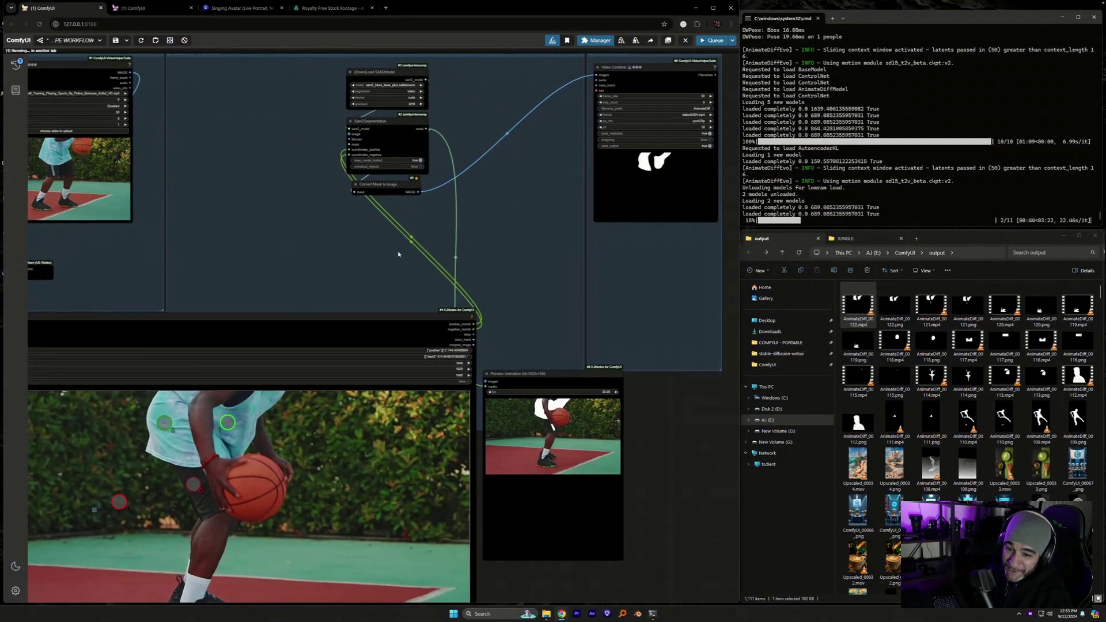
pyautogui.hscroll(-2, 402, 251)
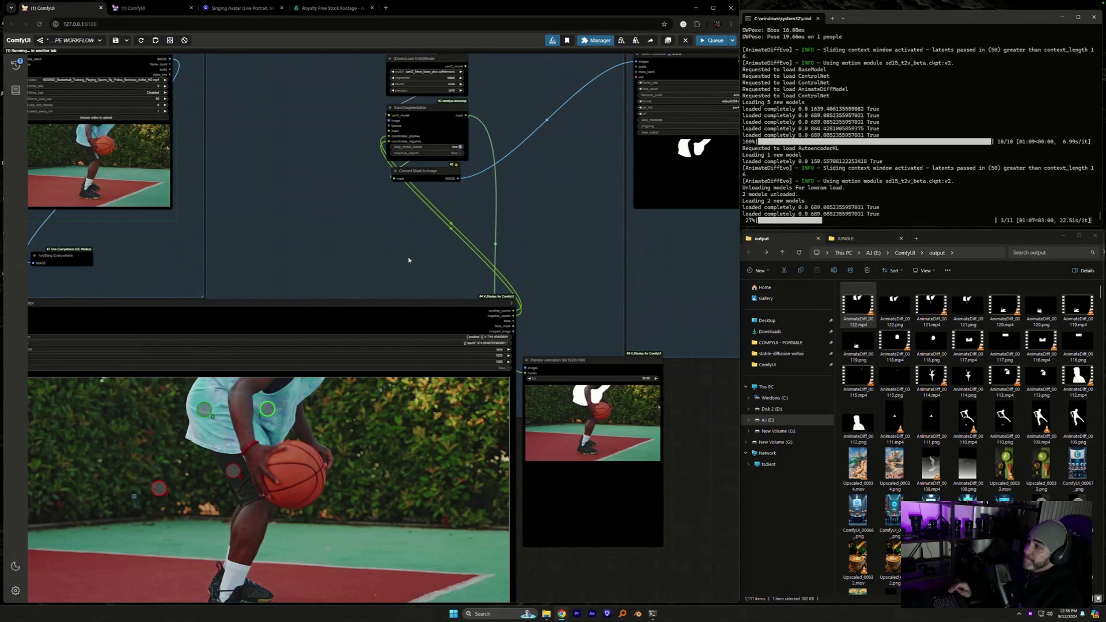
pyautogui.moveTo(614, 352); pyautogui.dragTo(724, 223)
pyautogui.moveTo(276, 309); pyautogui.dragTo(418, 248)
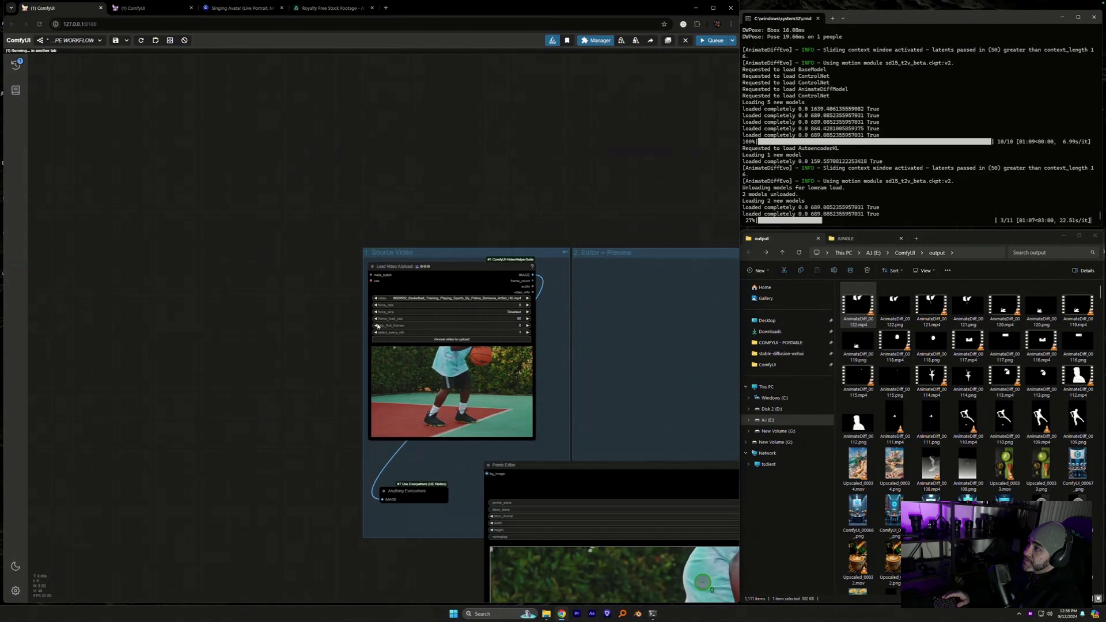
pyautogui.scroll(5, 378, 326)
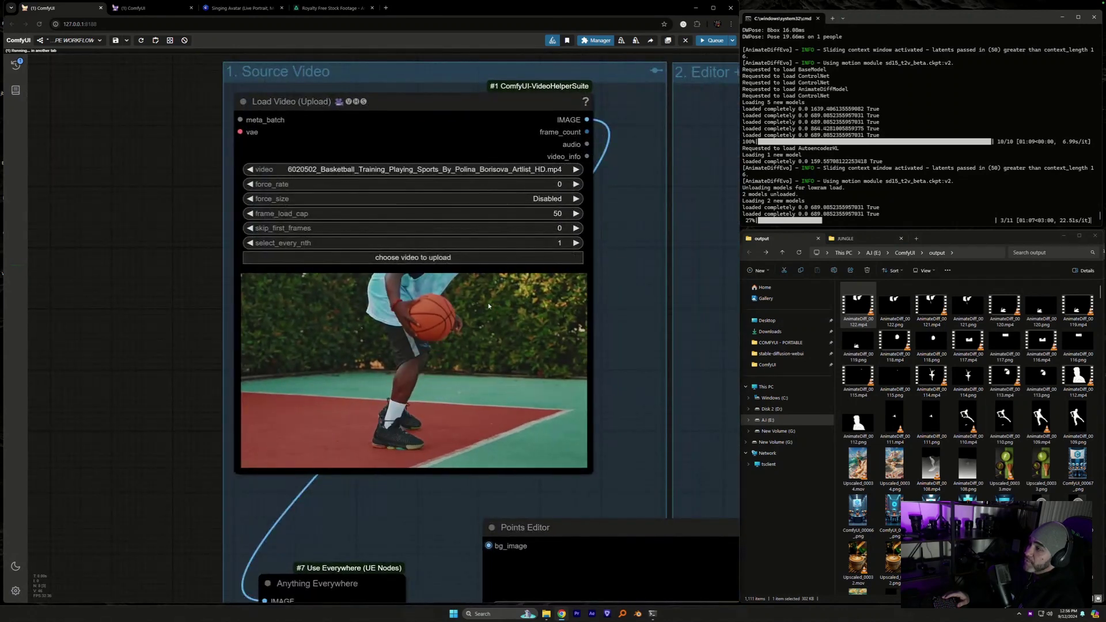
# - In the Points Editor, reposition the two positive points on the shirt and move both negative points onto the court beside the legs
pyautogui.moveTo(648, 498); pyautogui.dragTo(346, 335)
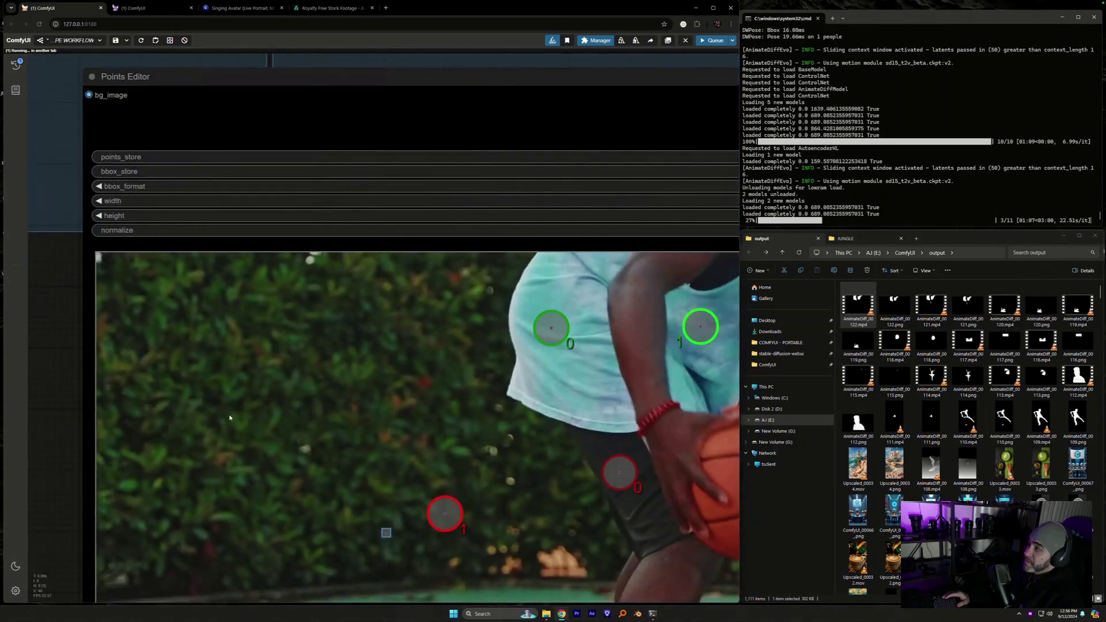
pyautogui.scroll(-3, 32, 371)
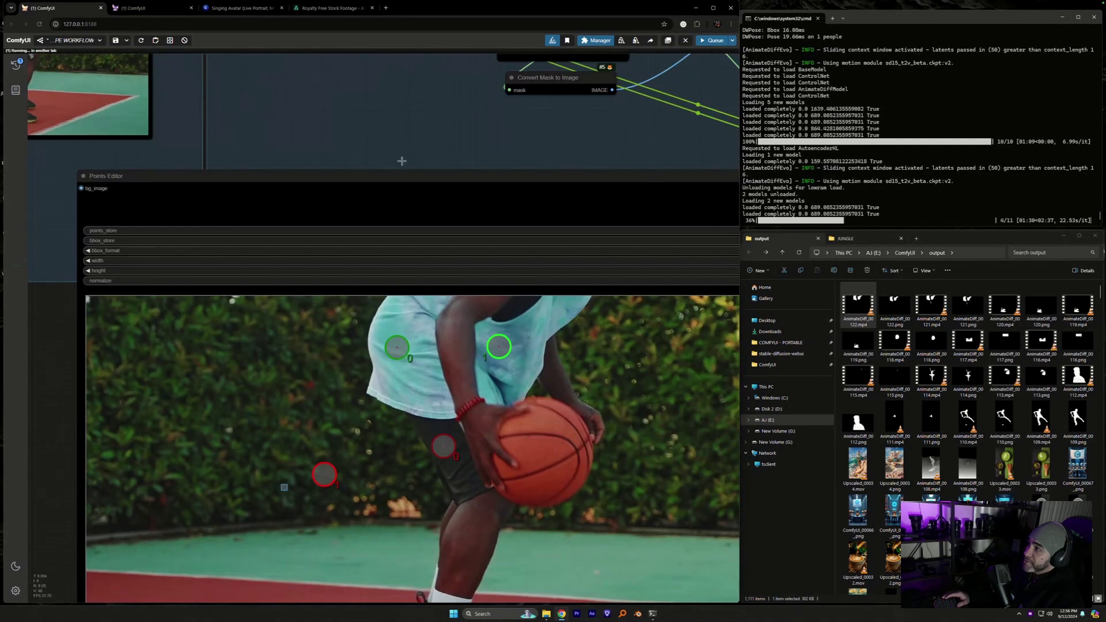
pyautogui.moveTo(447, 356); pyautogui.dragTo(340, 275)
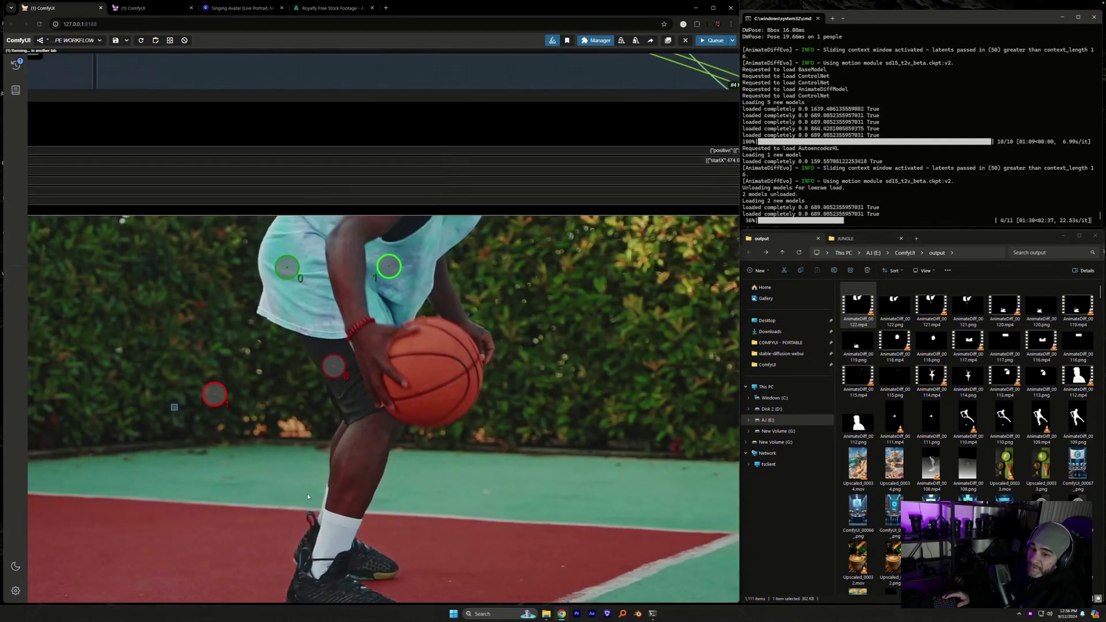
pyautogui.scroll(-4, 464, 83)
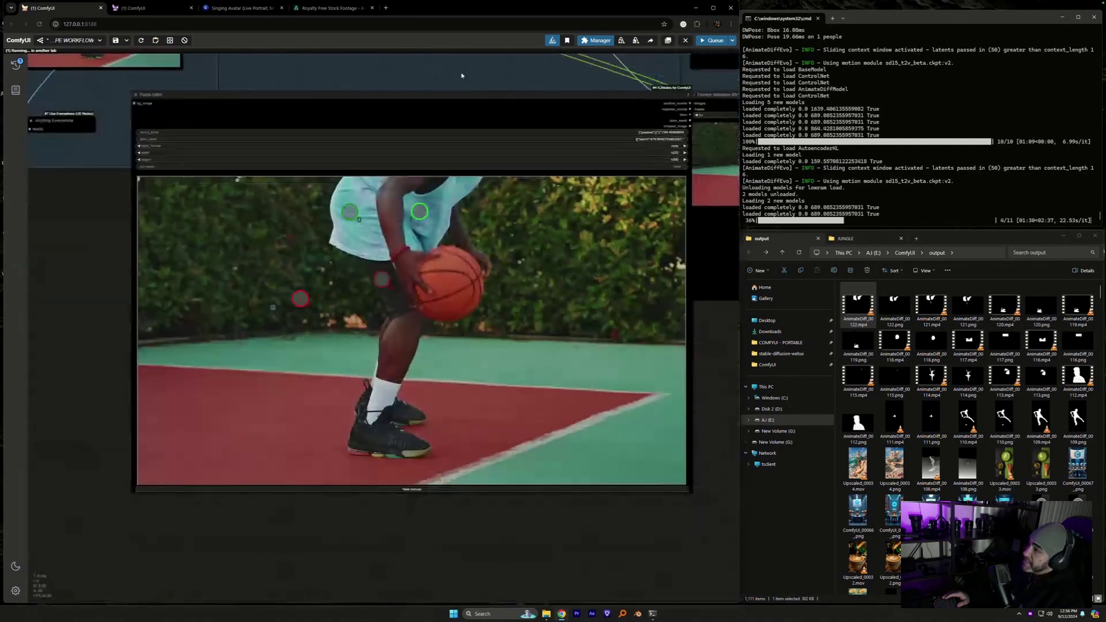
pyautogui.scroll(4, 363, 424)
pyautogui.moveTo(393, 219); pyautogui.dragTo(389, 464)
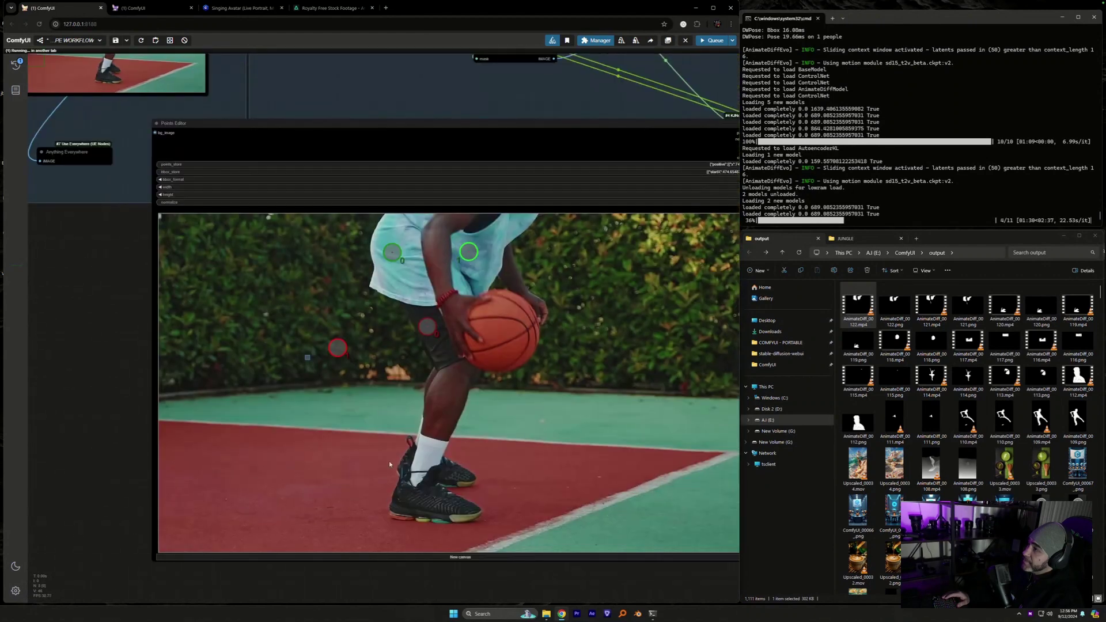
pyautogui.moveTo(468, 252); pyautogui.dragTo(495, 235)
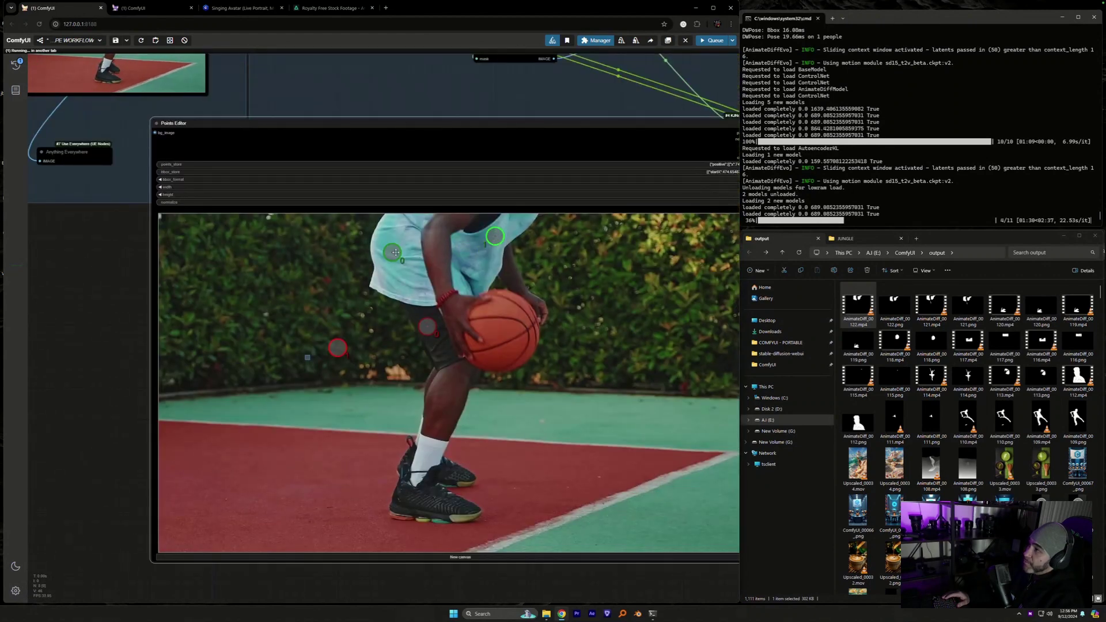
pyautogui.moveTo(391, 252)
pyautogui.mouseDown()
pyautogui.moveTo(412, 274)
pyautogui.moveTo(413, 256)
pyautogui.mouseUp()
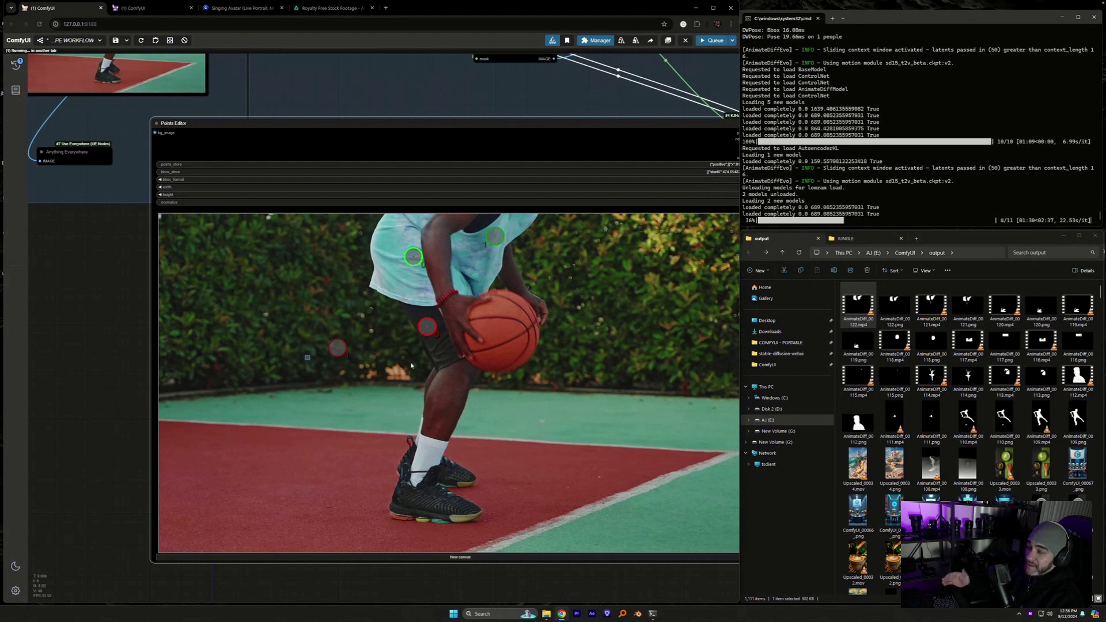
pyautogui.moveTo(423, 332); pyautogui.dragTo(511, 416)
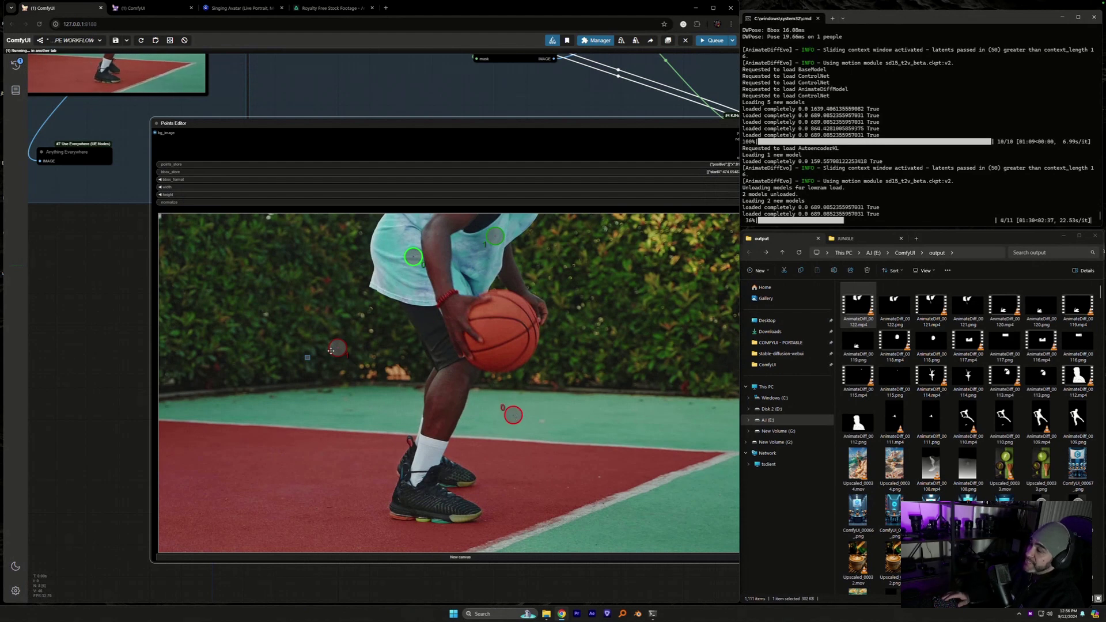
pyautogui.moveTo(337, 348); pyautogui.dragTo(347, 429)
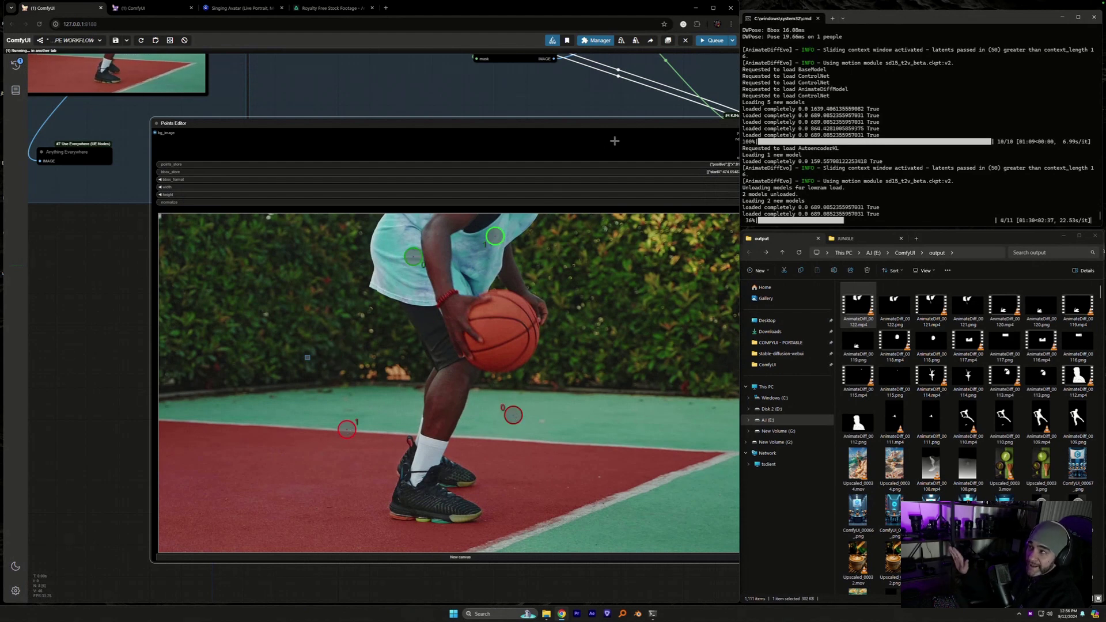
# - Set individual_objects to true on the Sam2Segmentation node
pyautogui.scroll(-5, 663, 231)
pyautogui.scroll(5, 514, 406)
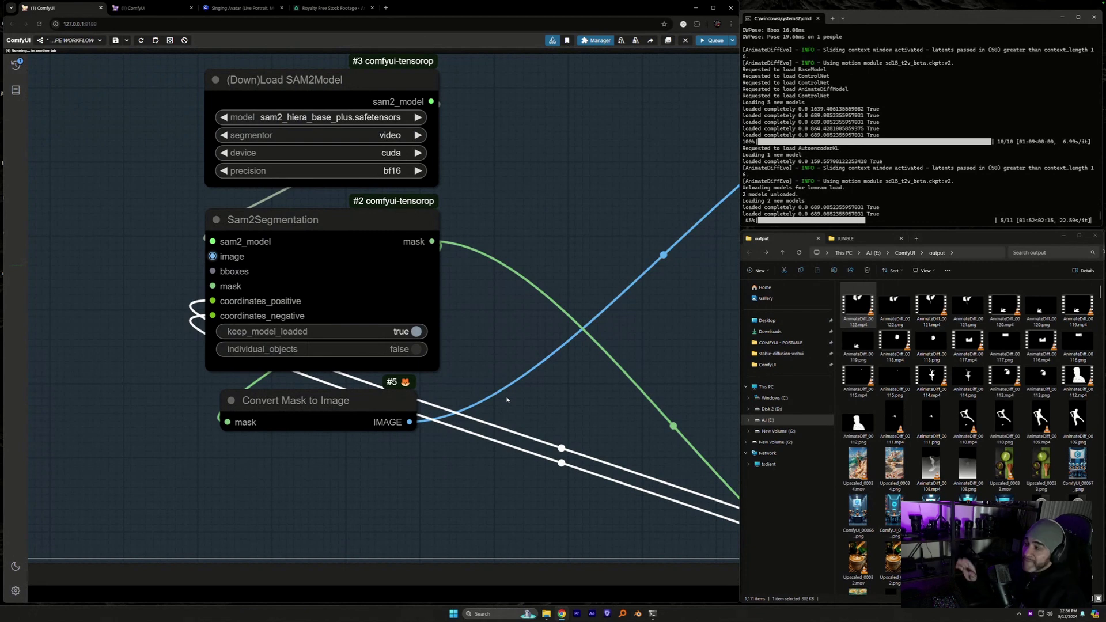
pyautogui.click(417, 350)
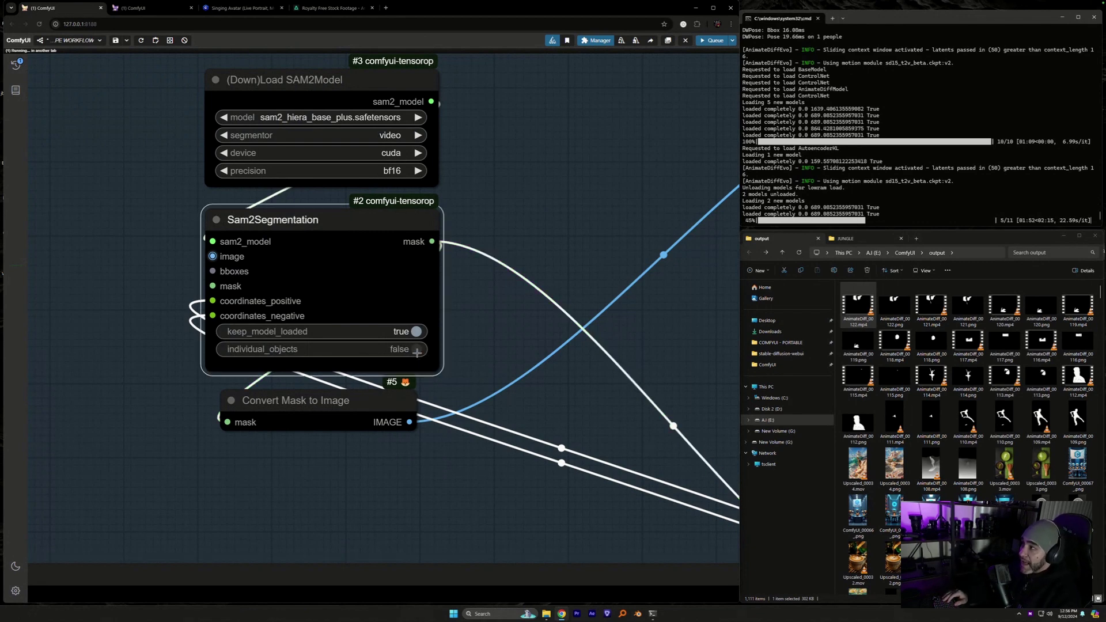
# - Check the precision options of the (Down)Load SAM2Model node and leave the choice at bf16
pyautogui.scroll(3, 563, 388)
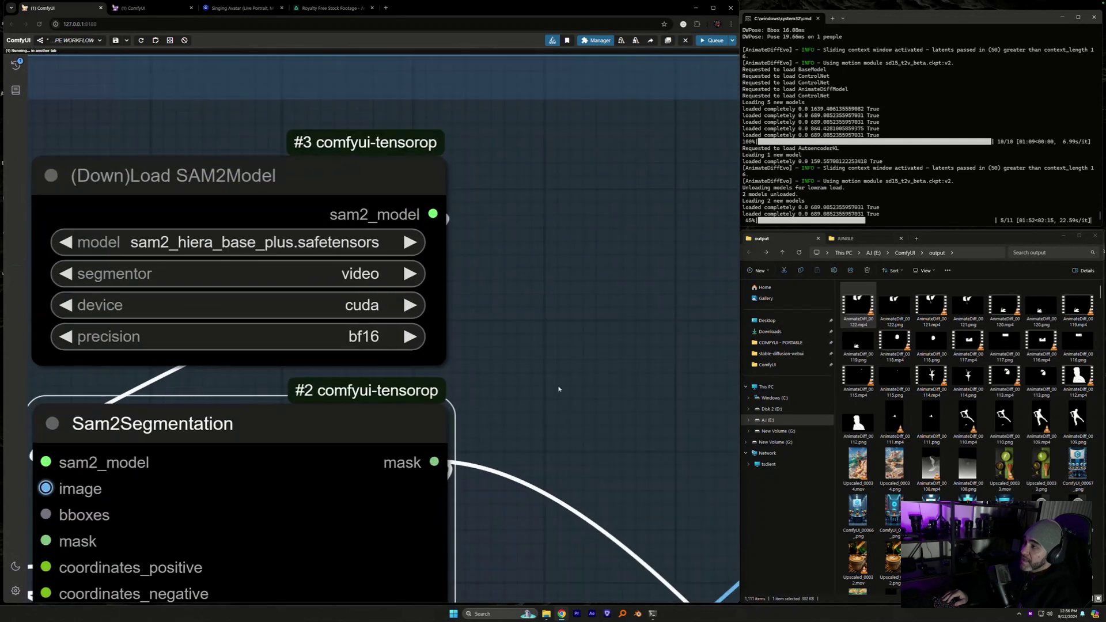
pyautogui.moveTo(563, 388); pyautogui.dragTo(696, 378)
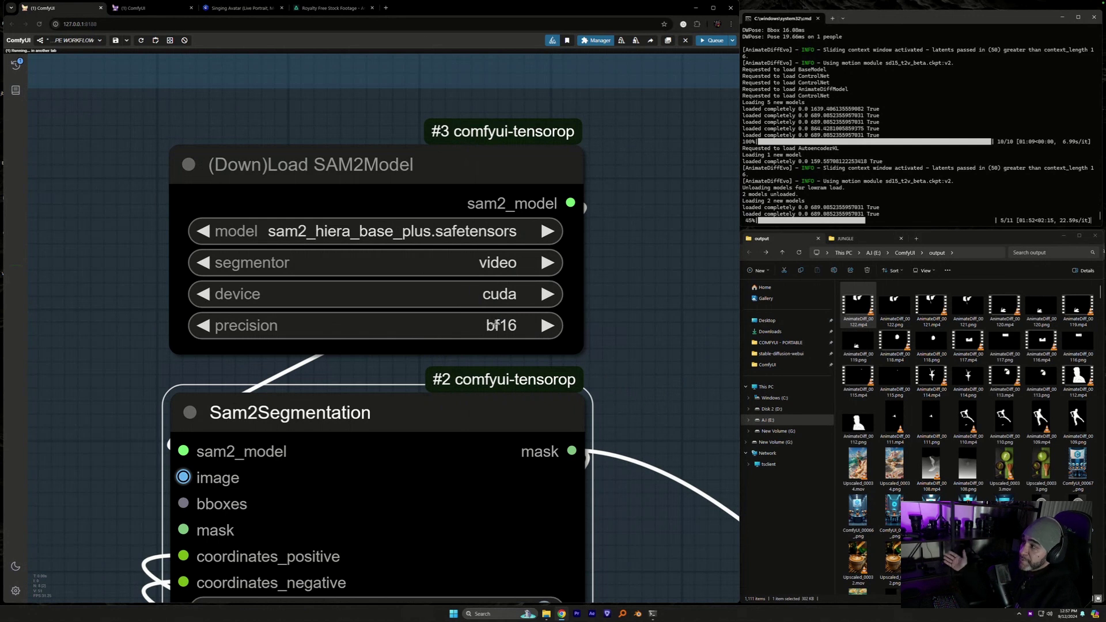
pyautogui.click(495, 325)
pyautogui.click(510, 339)
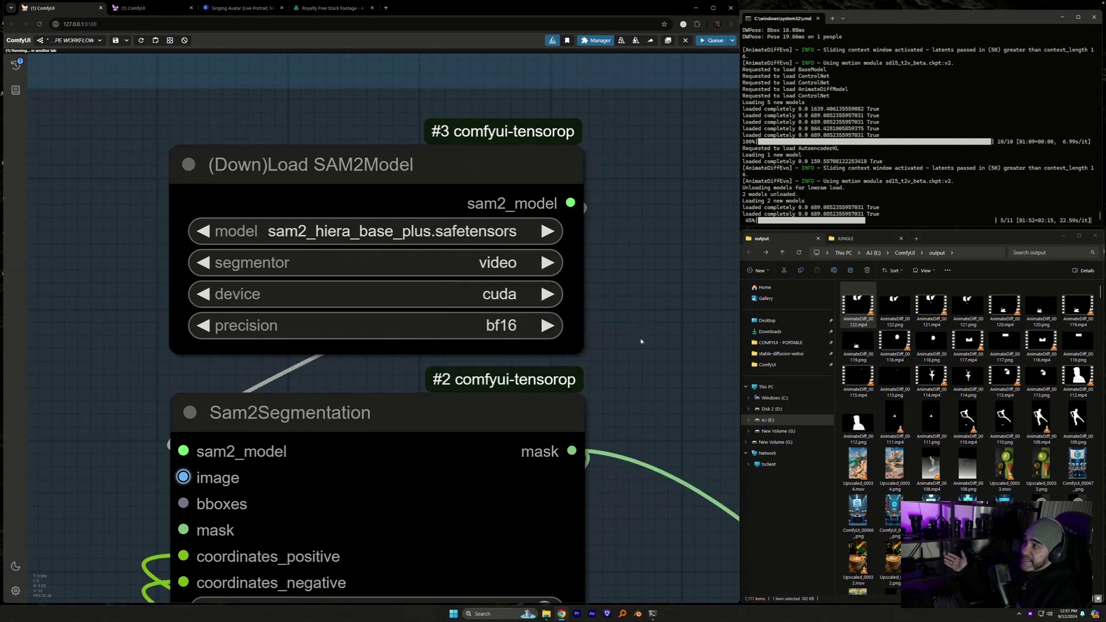
pyautogui.click(512, 338)
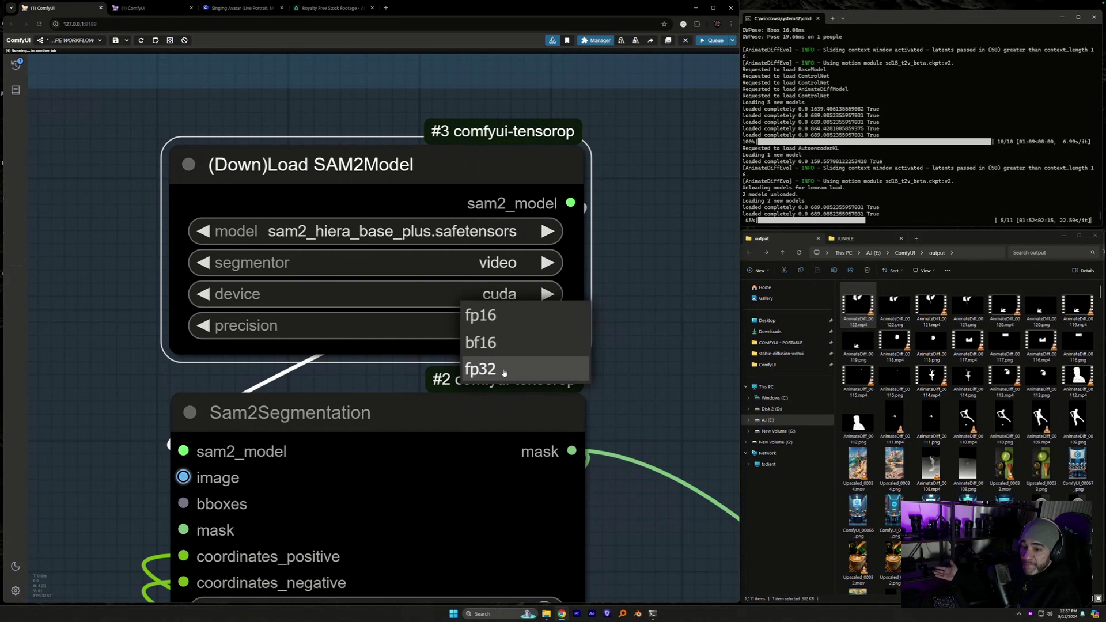
pyautogui.click(677, 348)
# - Play back the exported shirt mask AnimateDiff_00122.mp4 and nudge the Preview Animation node slightly away from the Points Editor
pyautogui.moveTo(677, 349); pyautogui.dragTo(252, 358)
pyautogui.scroll(-10, 403, 442)
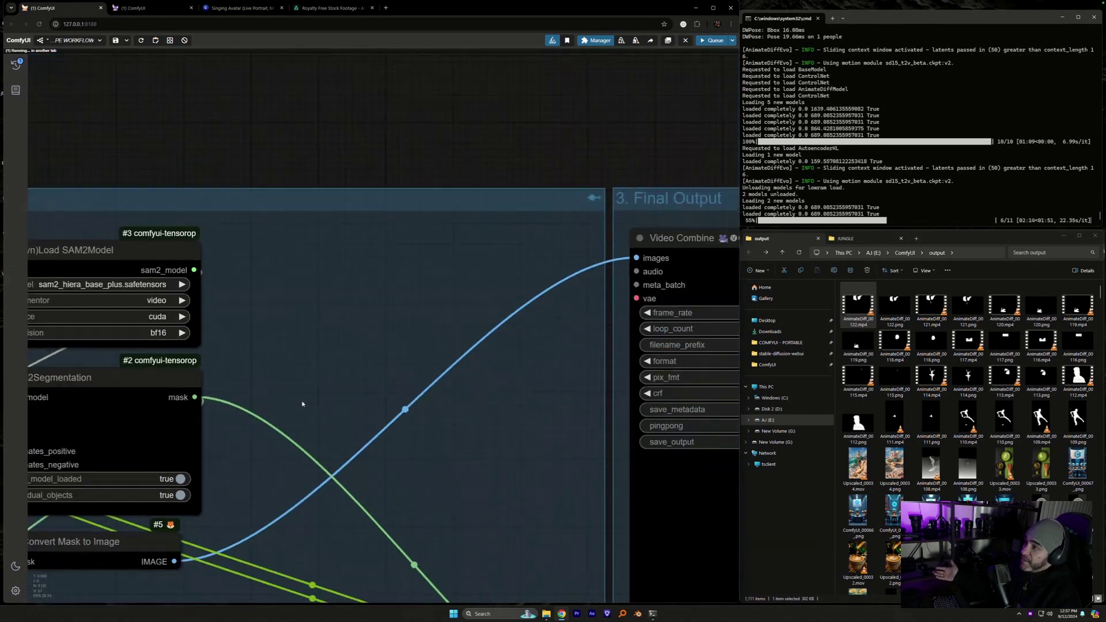
pyautogui.moveTo(402, 442); pyautogui.dragTo(98, 237)
pyautogui.moveTo(631, 362); pyautogui.dragTo(681, 313)
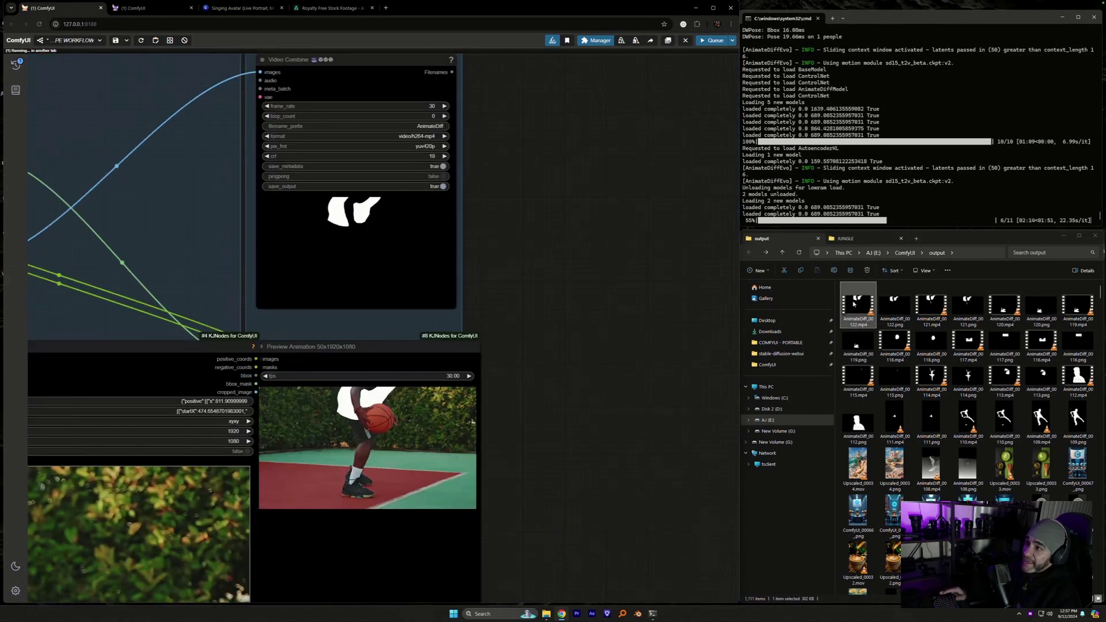
pyautogui.doubleClick(854, 304)
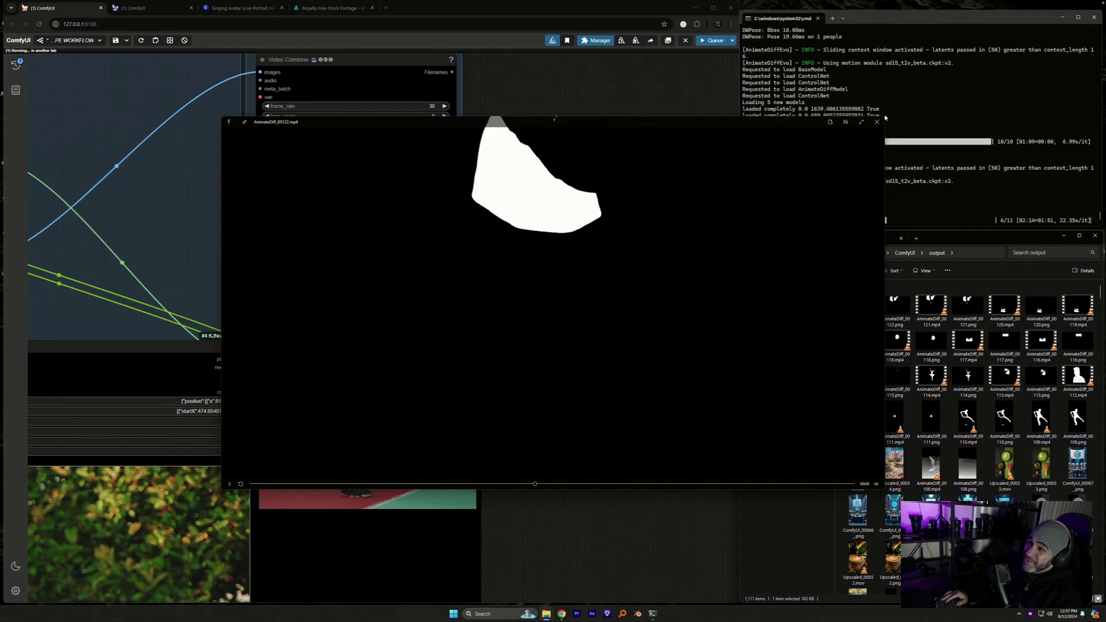
pyautogui.hotkey('alt', 'F4')
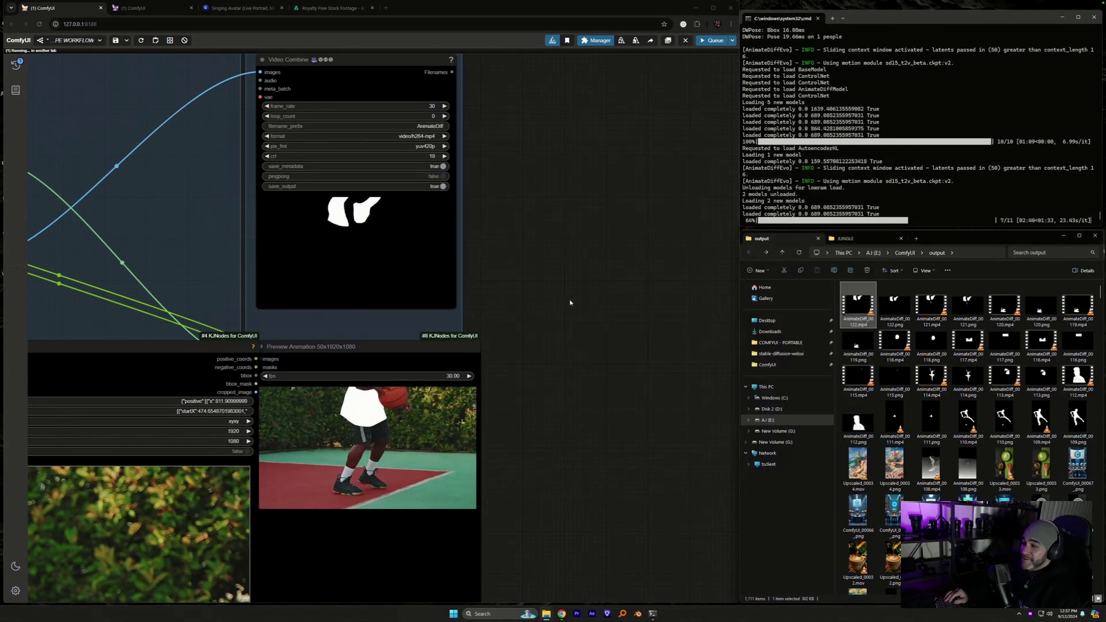
pyautogui.moveTo(571, 302); pyautogui.dragTo(585, 292)
pyautogui.moveTo(410, 344); pyautogui.dragTo(422, 343)
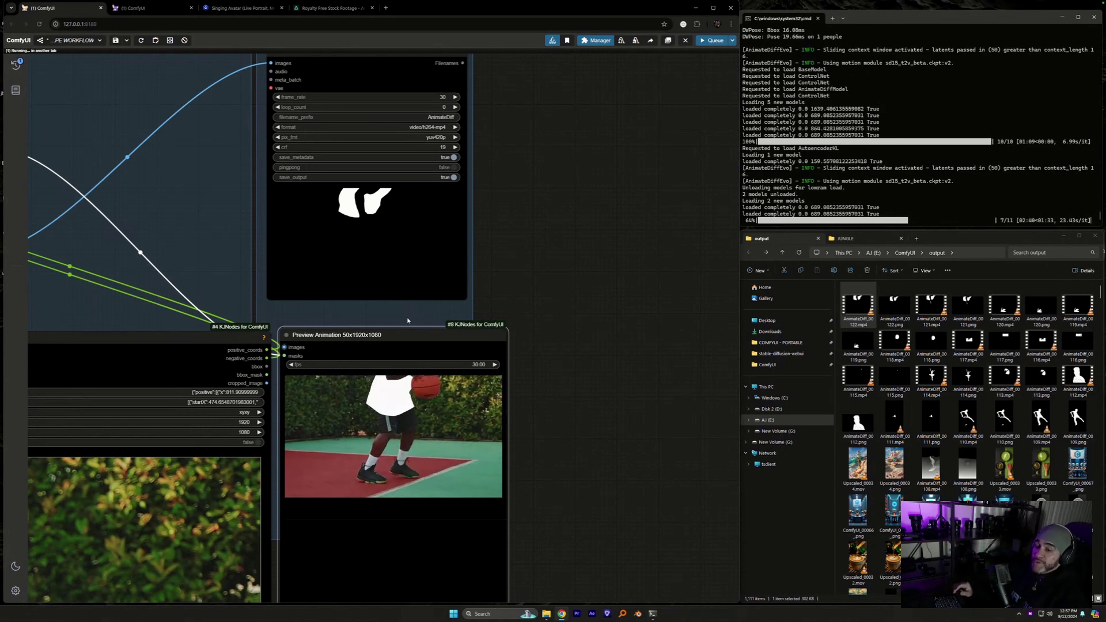
# - Review the Singing Avatar workflow page on Civitai, expanding its description to read the required custom nodes
pyautogui.click(240, 8)
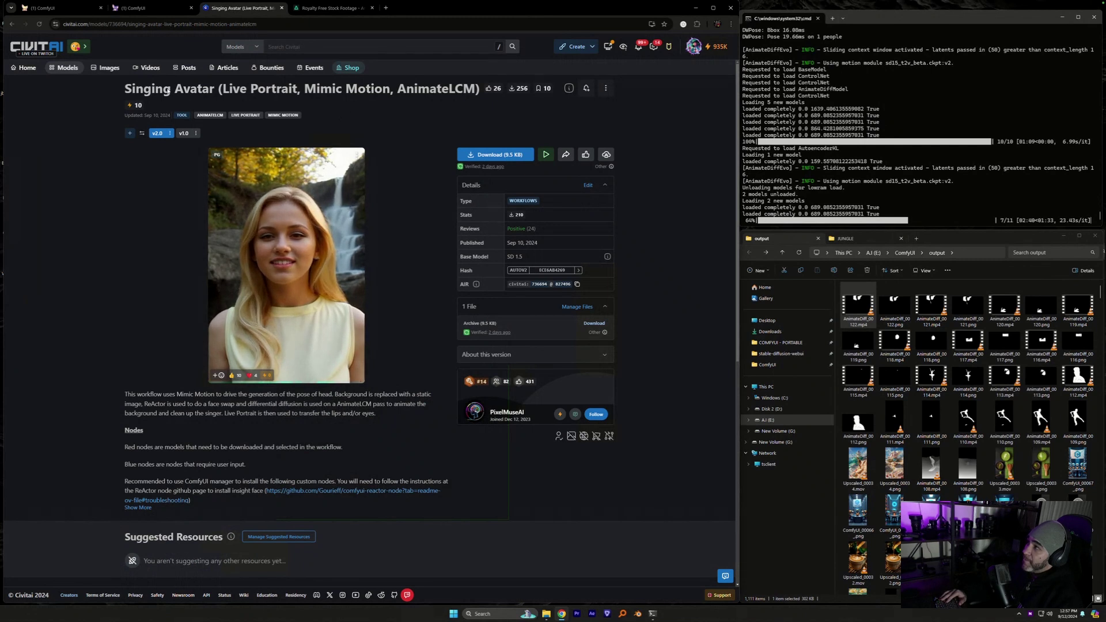
pyautogui.click(206, 24)
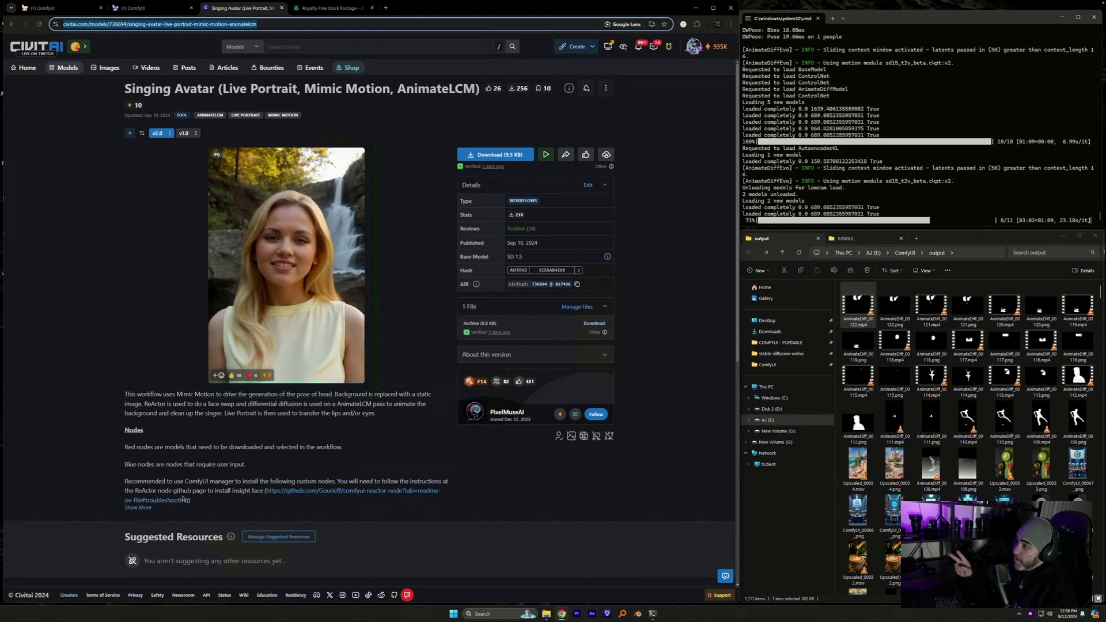
pyautogui.click(141, 508)
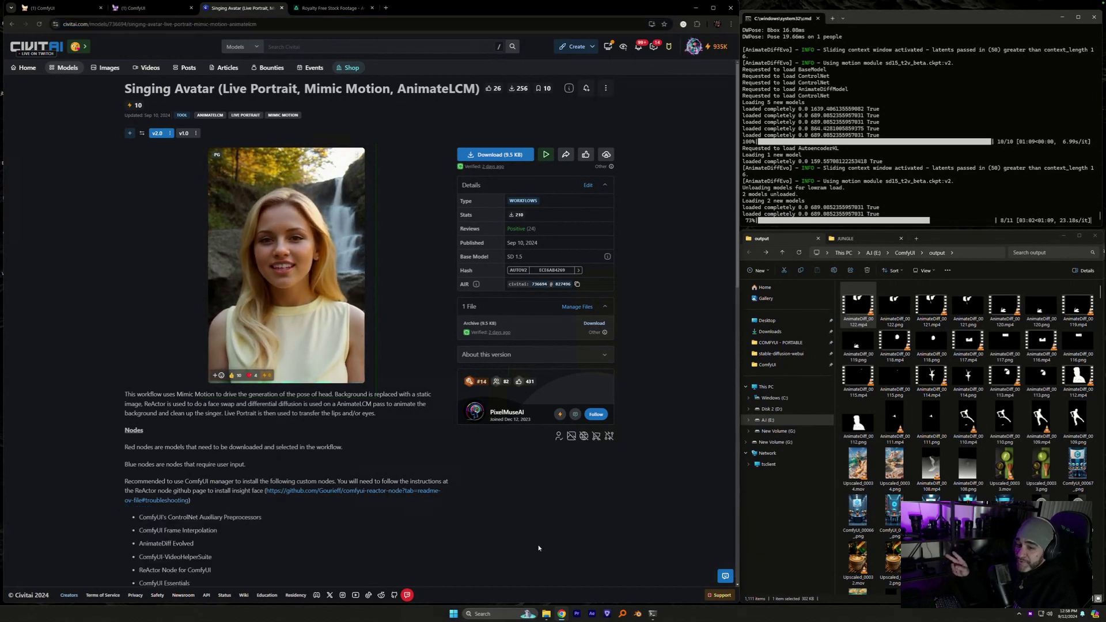
pyautogui.scroll(-2, 539, 547)
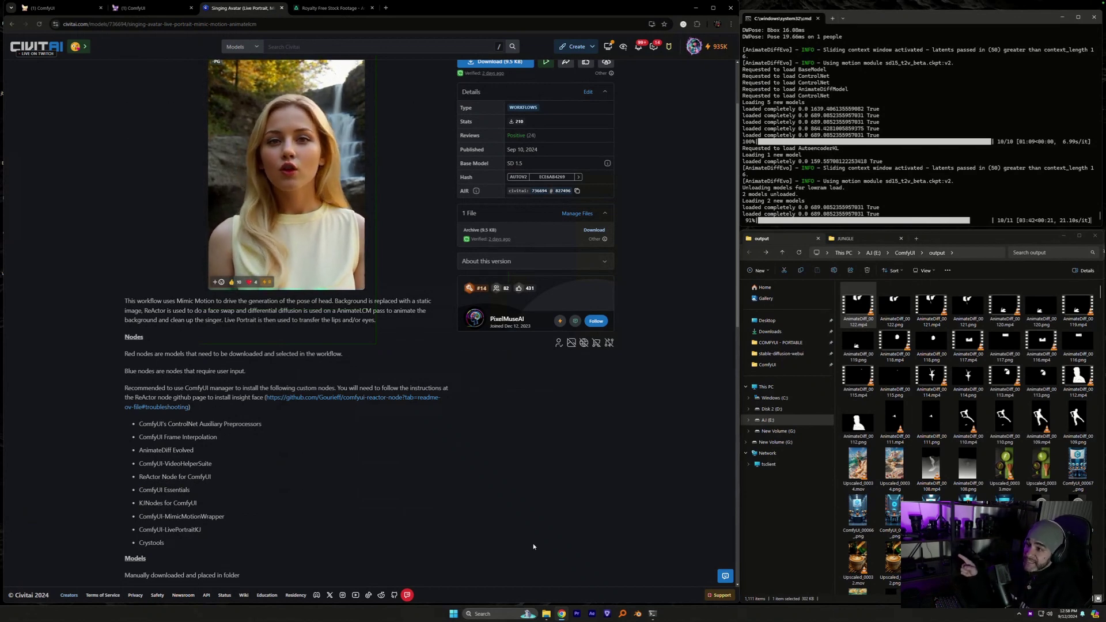
pyautogui.scroll(2, 464, 221)
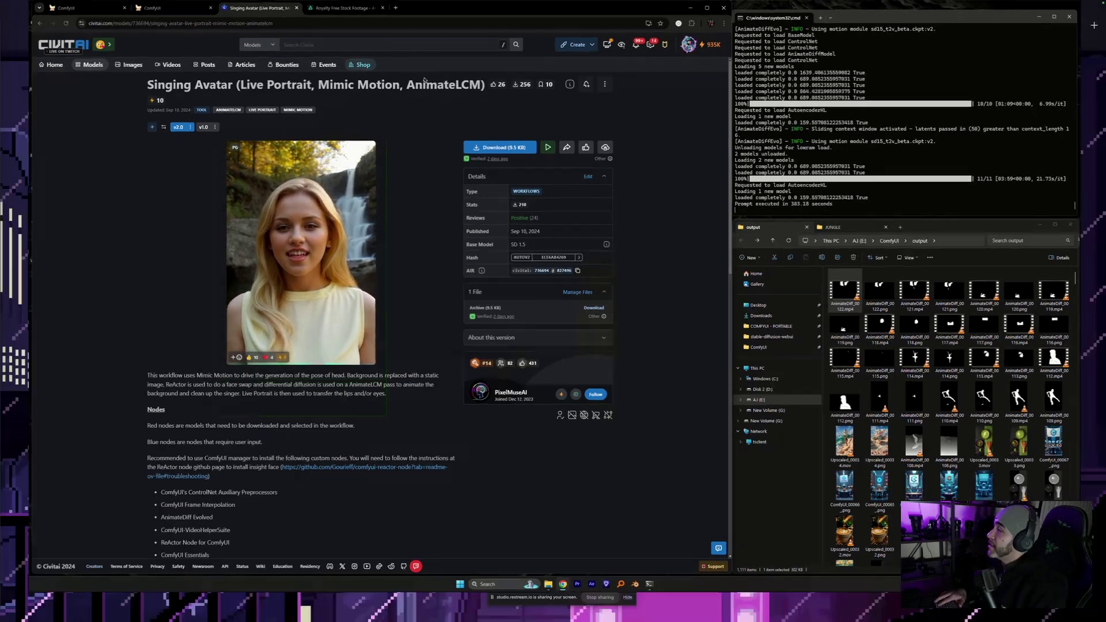
# - Clear the remote session and Microsoft Remote Desktop windows from the desktop and hide the screen-sharing notice
pyautogui.click(294, 247)
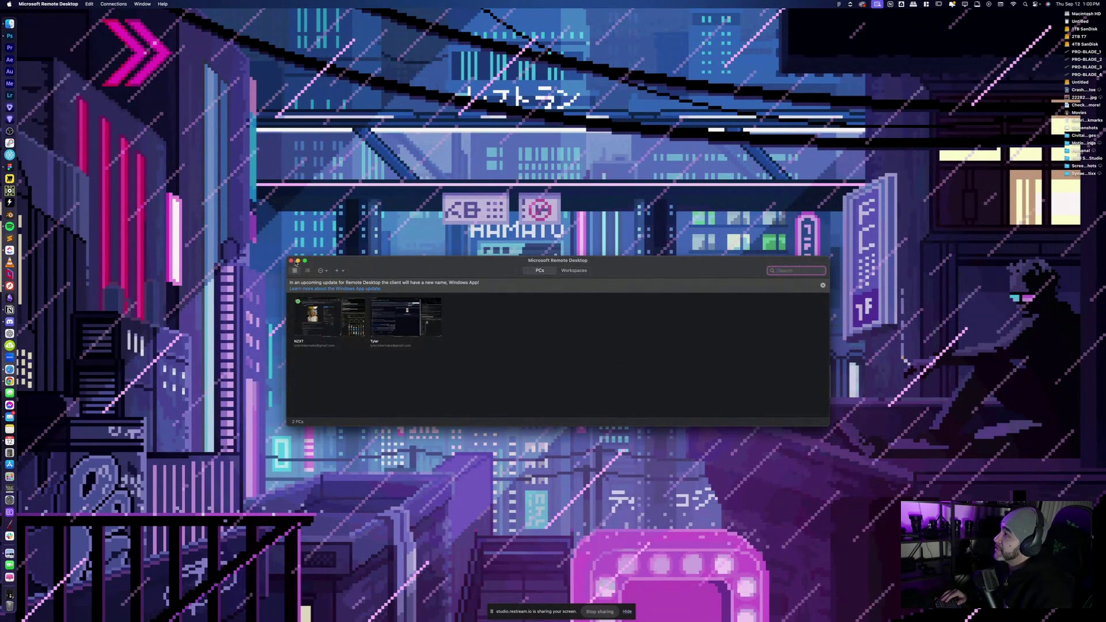
pyautogui.click(292, 261)
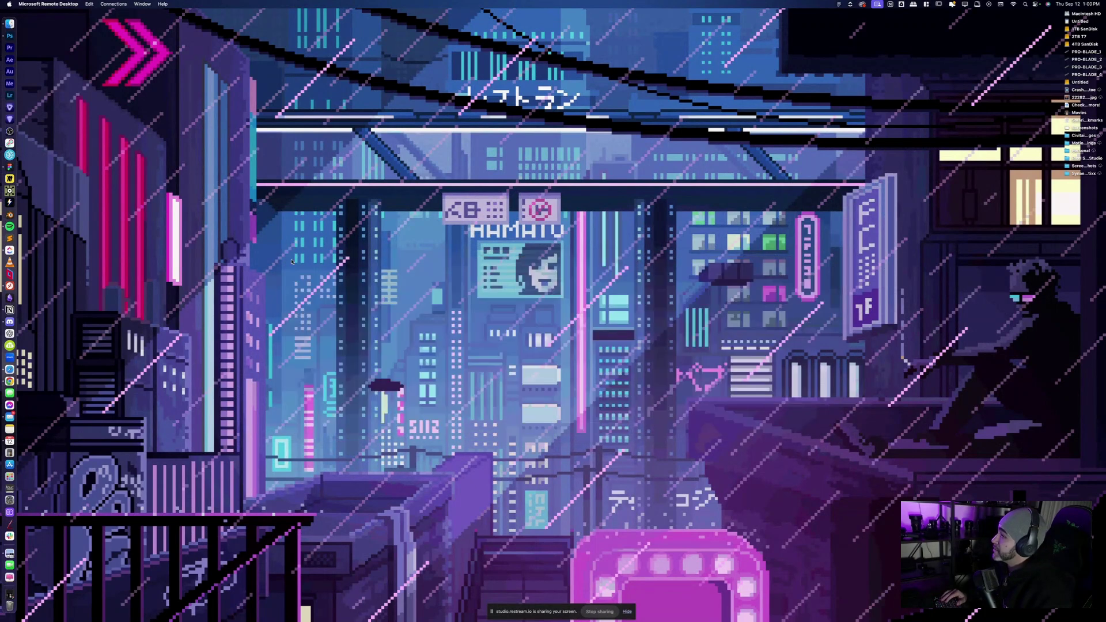
pyautogui.click(627, 612)
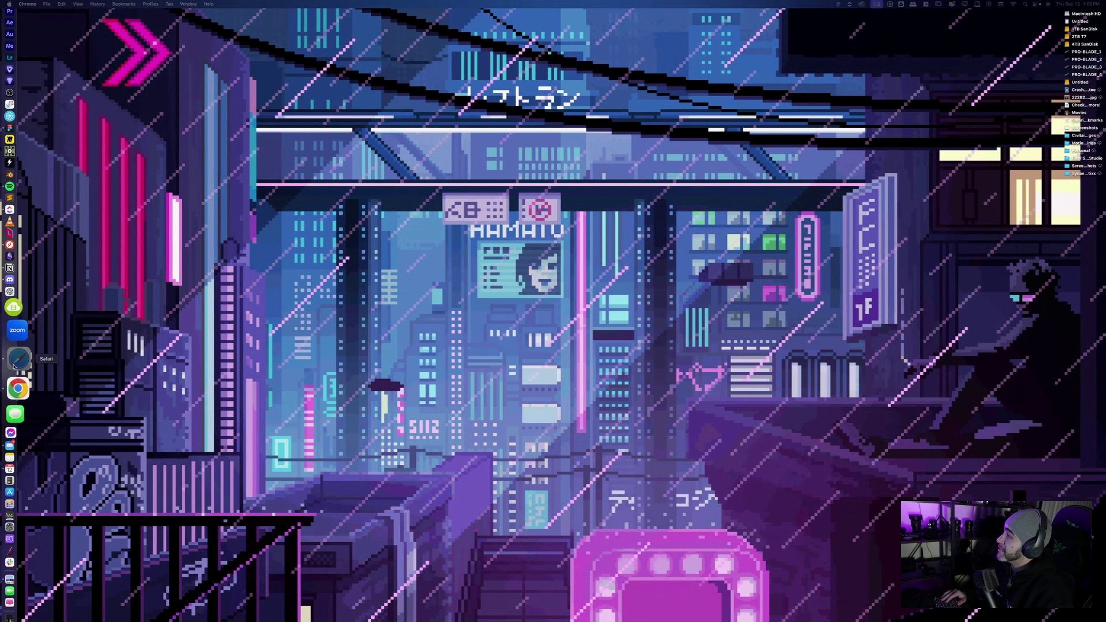
# - Switch to Safari, view the linkedin.com home feed, and close the browser window
pyautogui.click(18, 346)
pyautogui.write('linkedin.com')
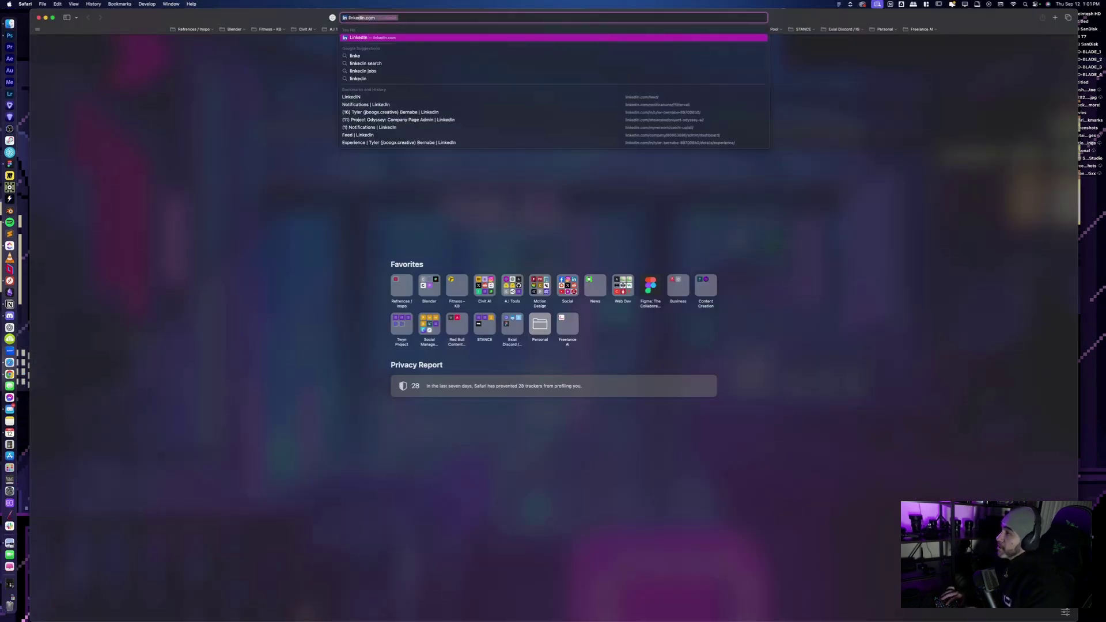
pyautogui.press('Return')
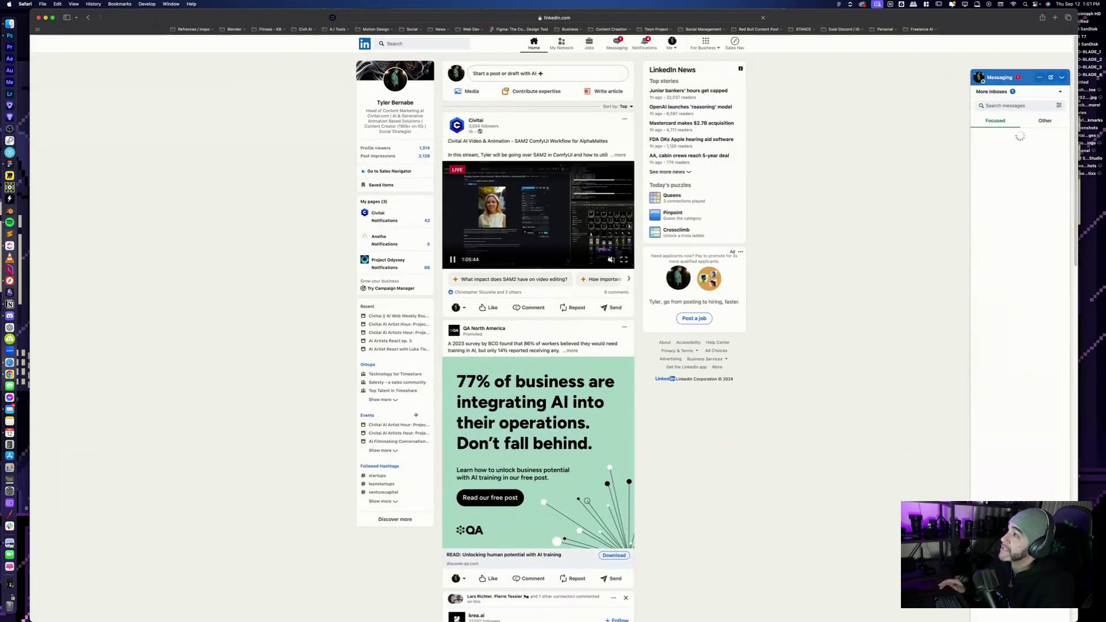
pyautogui.click(677, 49)
pyautogui.click(39, 18)
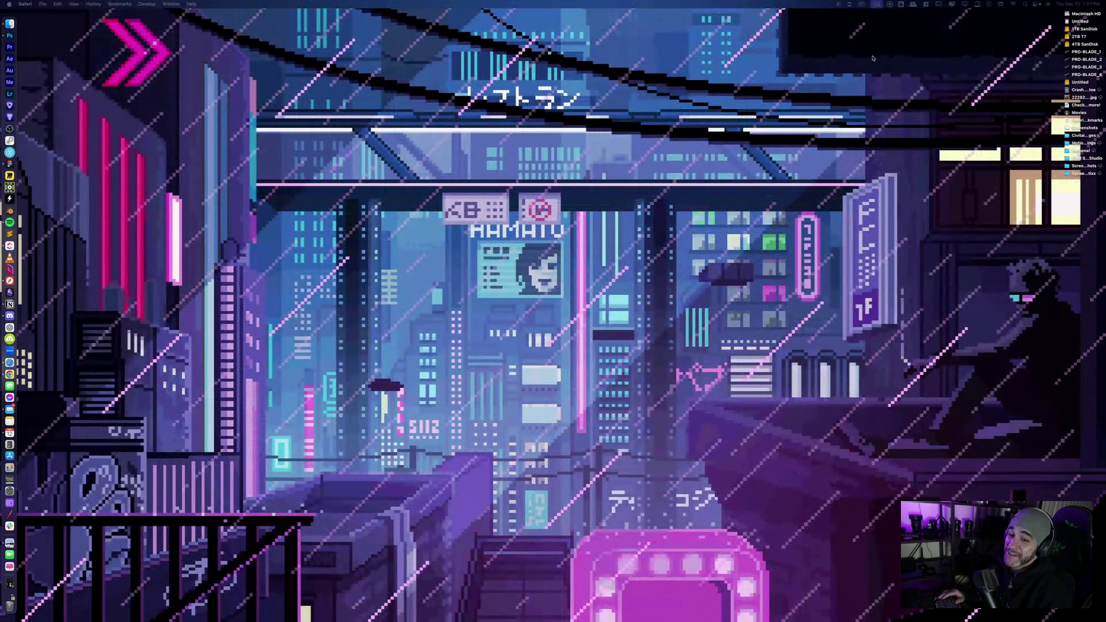
# - Switch to Chrome and load the linkedin.com/feed/ page
pyautogui.press('super+Tab')
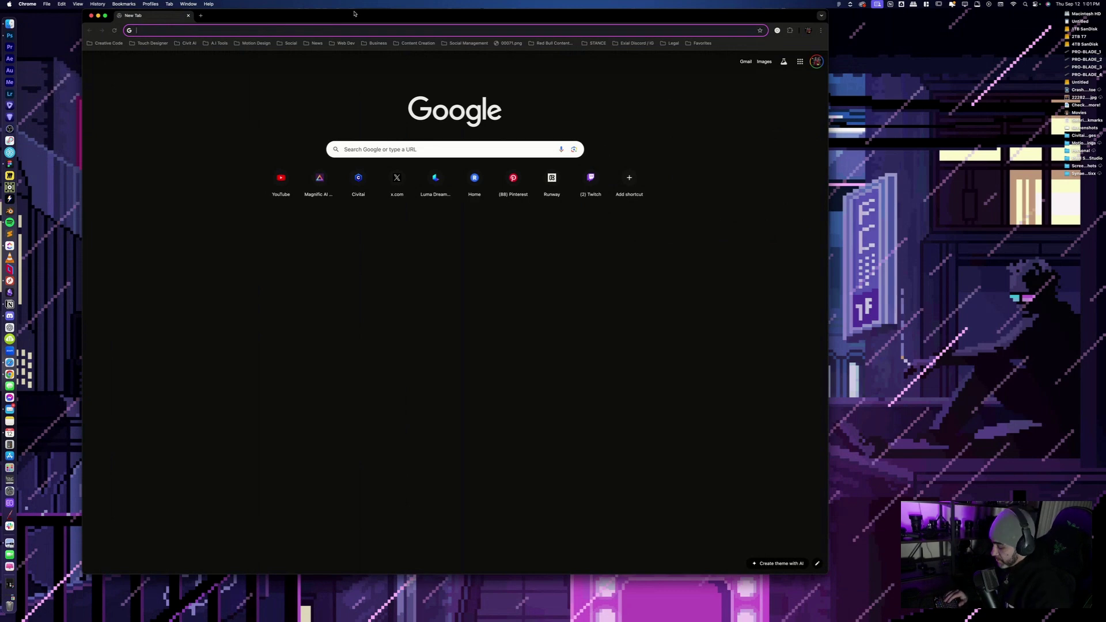
pyautogui.write('linkedin.com/feed/')
pyautogui.press('Return')
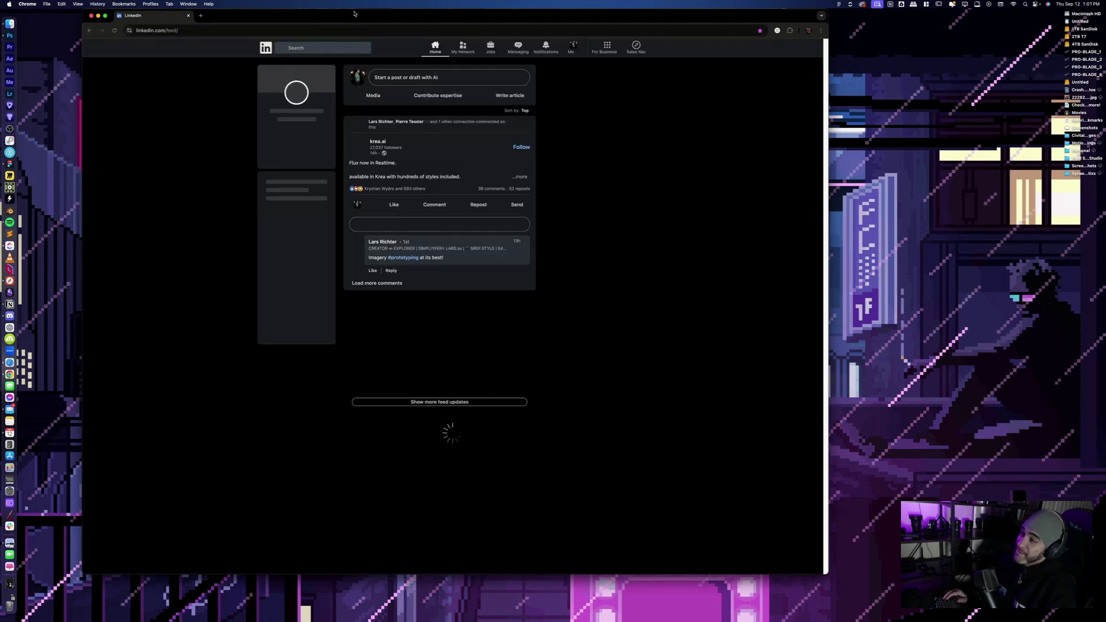
# - Collapse the LinkedIn messaging overlay and enlarge the browser window to fill most of the desktop
pyautogui.moveTo(355, 14); pyautogui.dragTo(350, 15)
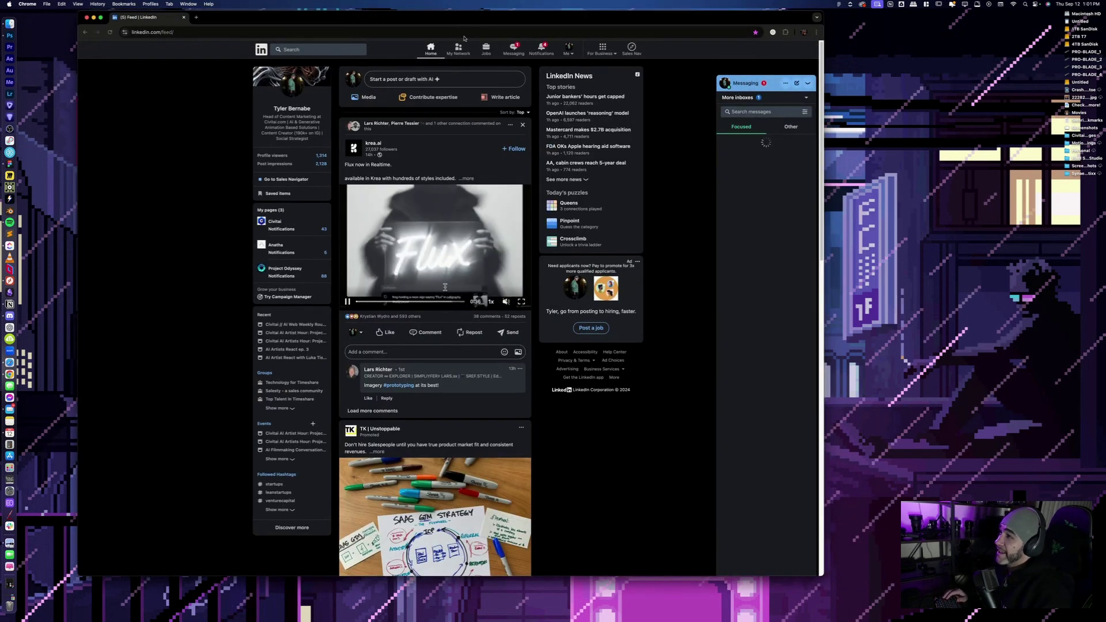
pyautogui.click(808, 83)
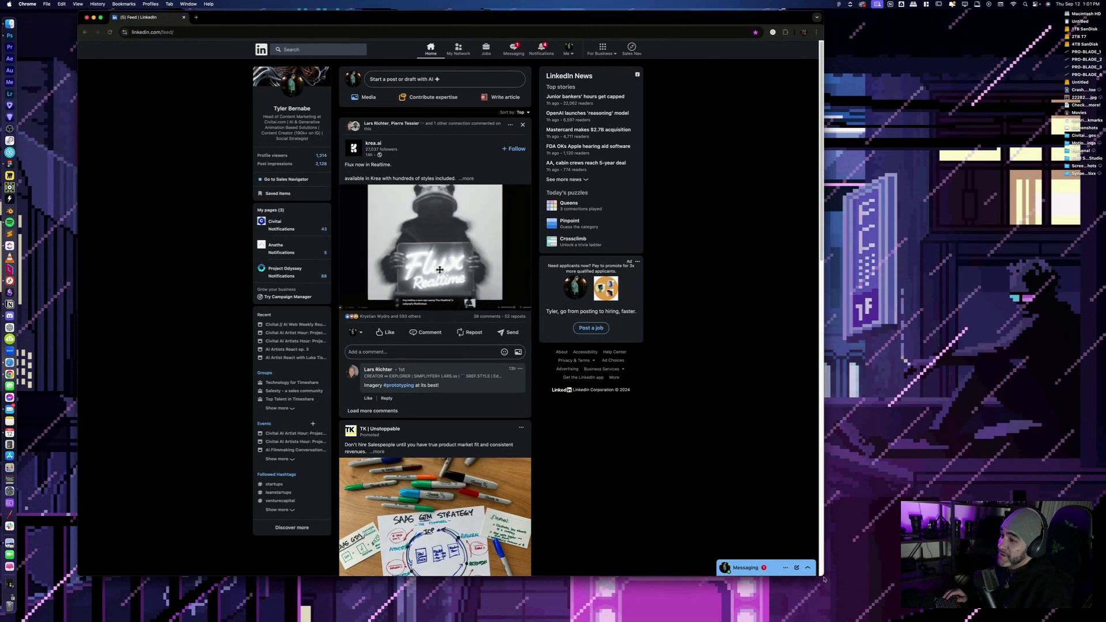
pyautogui.moveTo(824, 578); pyautogui.dragTo(1025, 603)
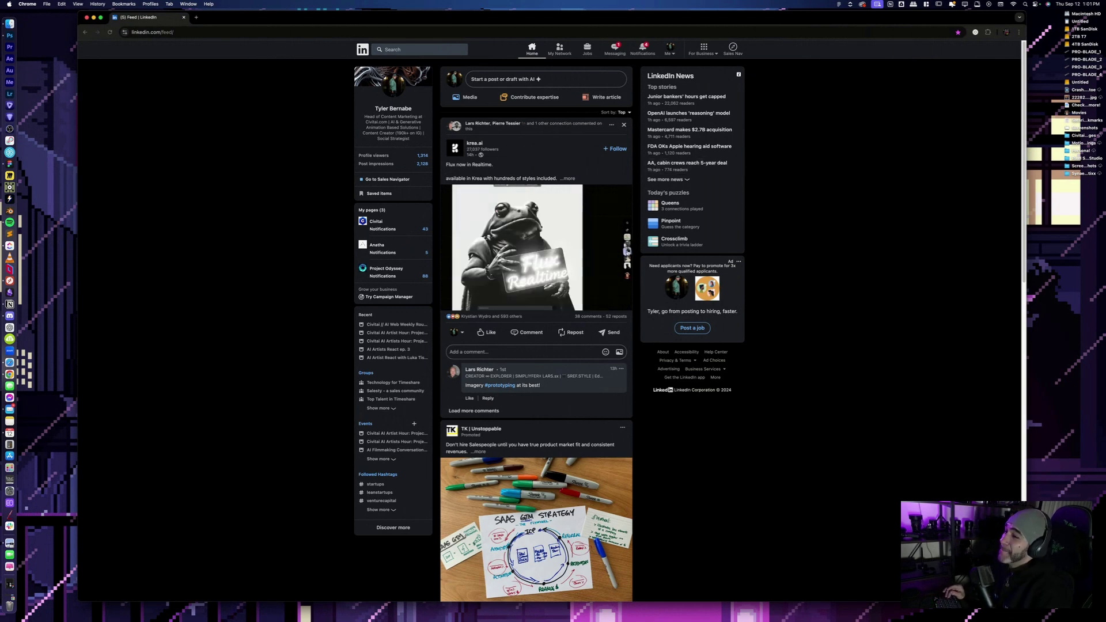
pyautogui.moveTo(1024, 601); pyautogui.dragTo(1052, 620)
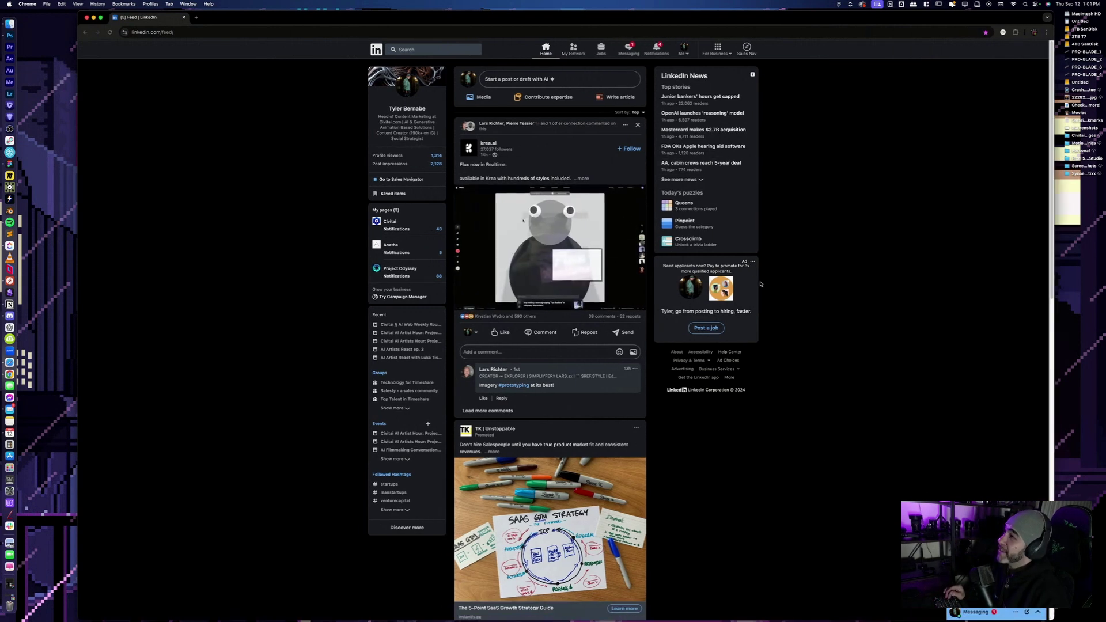
# - Open the newest conversation in LinkedIn messaging, go to the sender's profile, and close the chat and message list
pyautogui.click(979, 613)
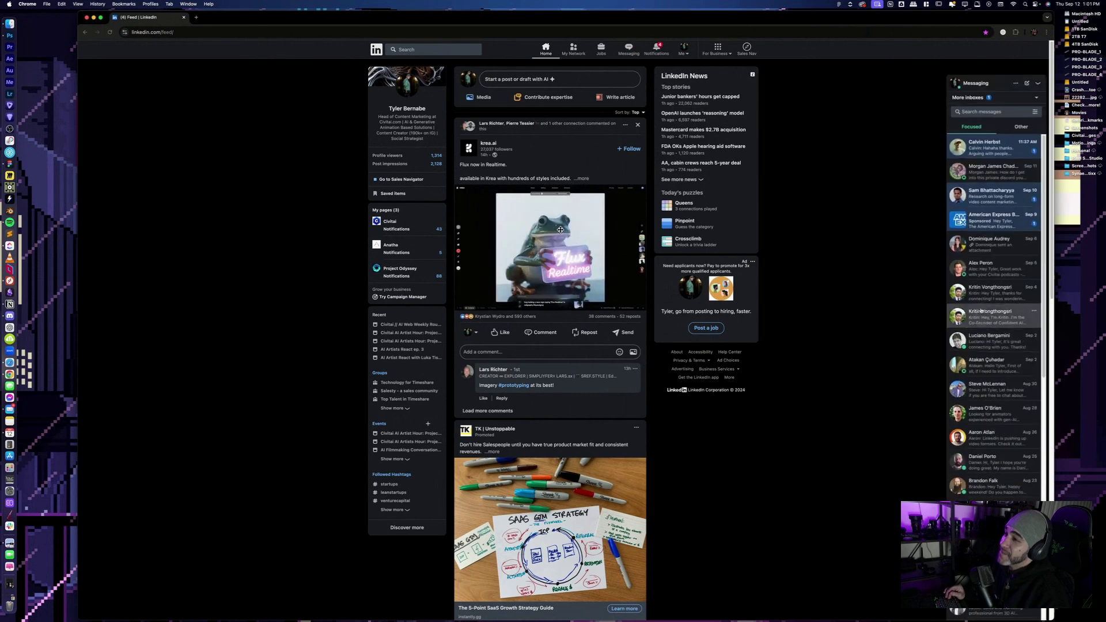
pyautogui.click(991, 147)
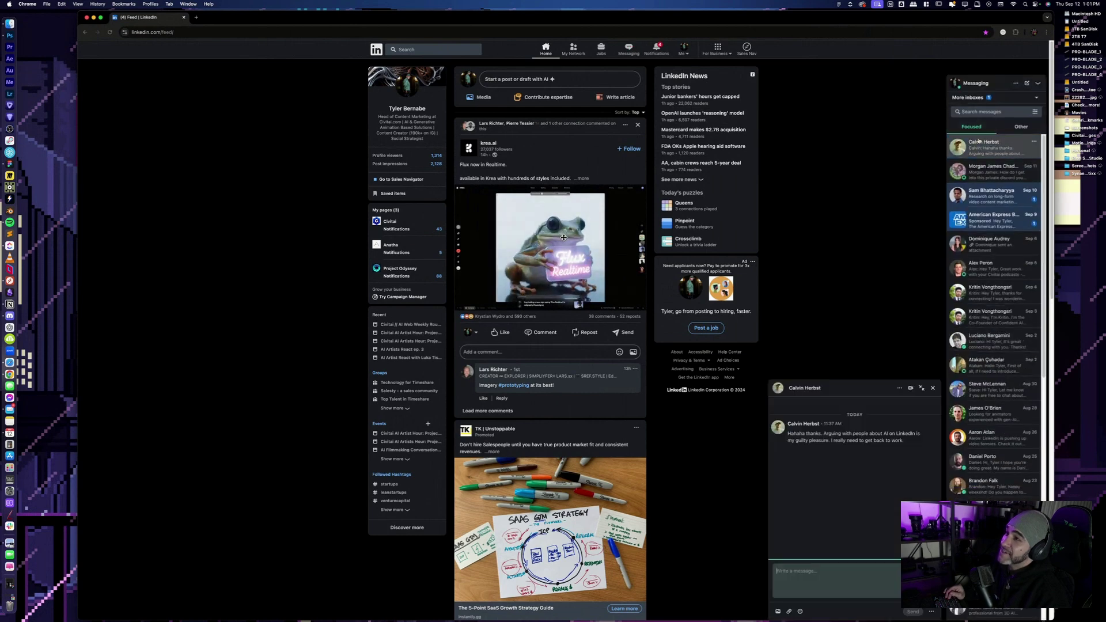
pyautogui.click(798, 416)
pyautogui.click(933, 387)
pyautogui.click(1037, 83)
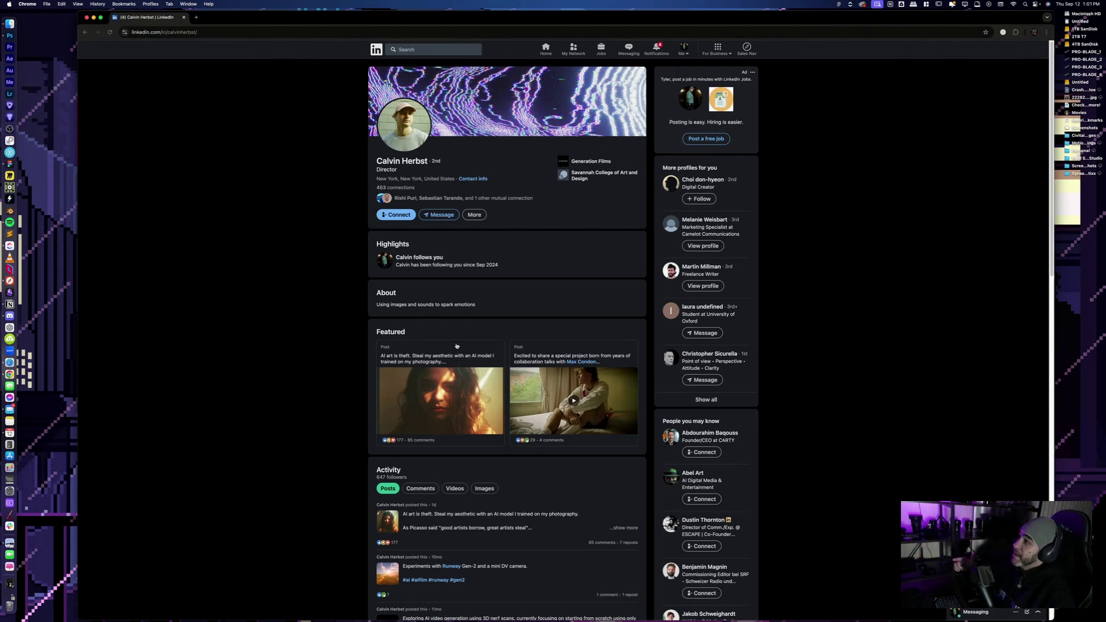
# - Skim the sender's profile, open the featured "AI art is theft" post, and select the post's web address
pyautogui.scroll(-5, 526, 379)
pyautogui.scroll(-6, 531, 497)
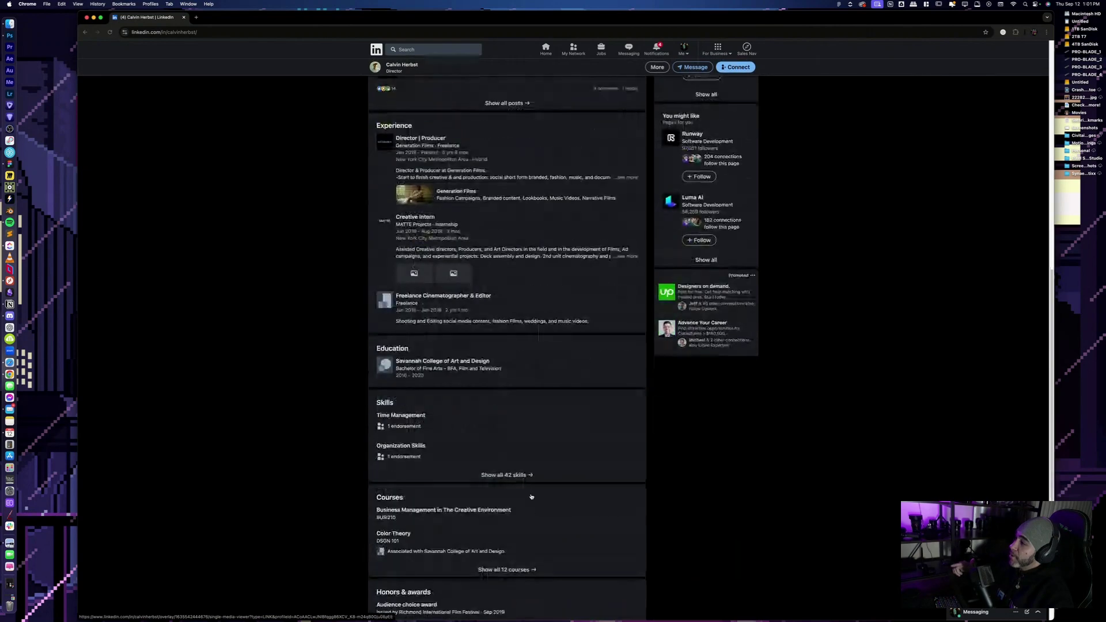
pyautogui.scroll(10, 585, 347)
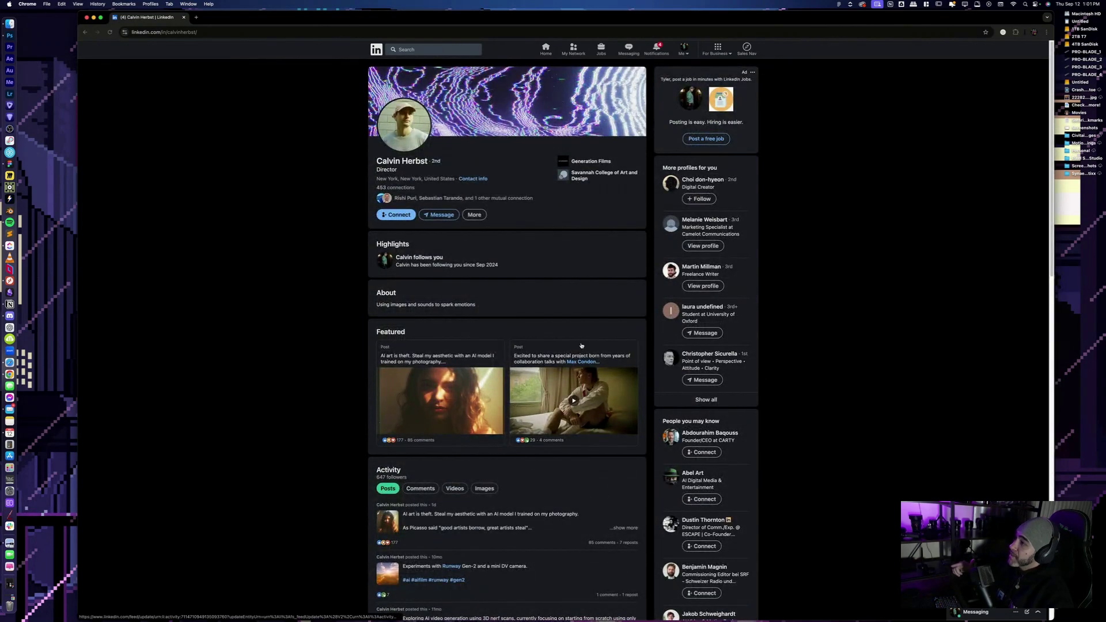
pyautogui.click(446, 349)
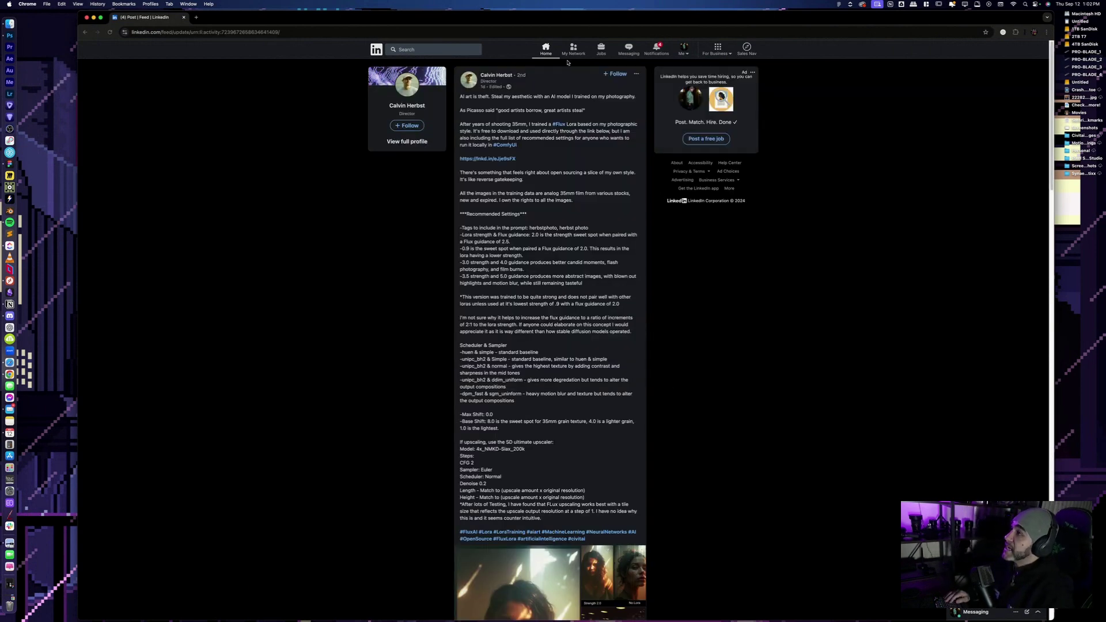
pyautogui.click(479, 31)
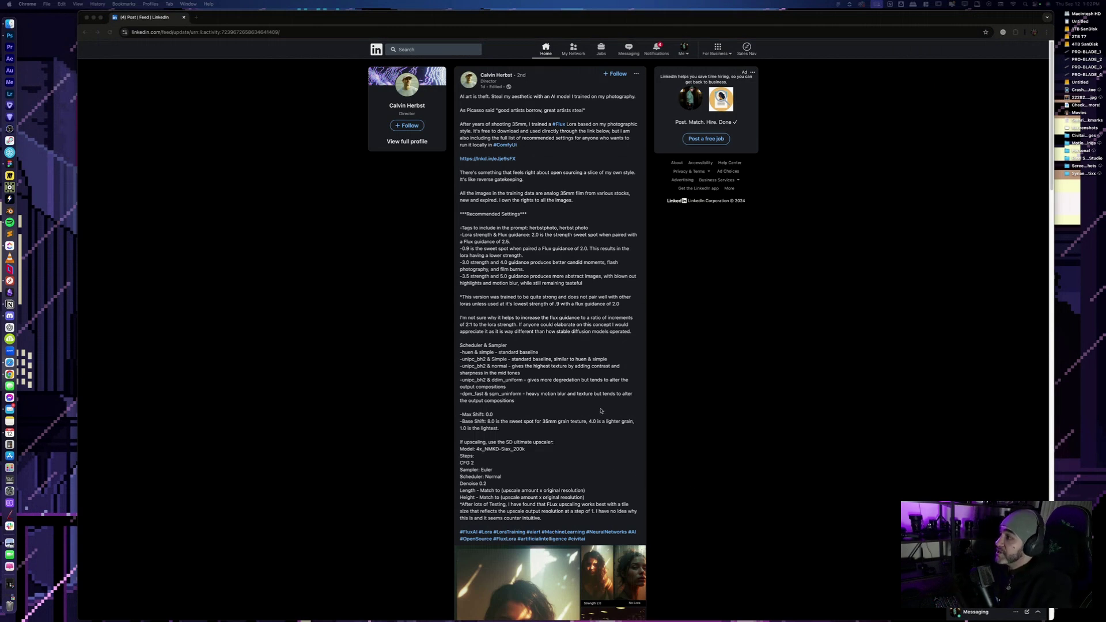
# - Open the post's link in a separate tab, then return to the post and view its sample images
pyautogui.click(489, 159)
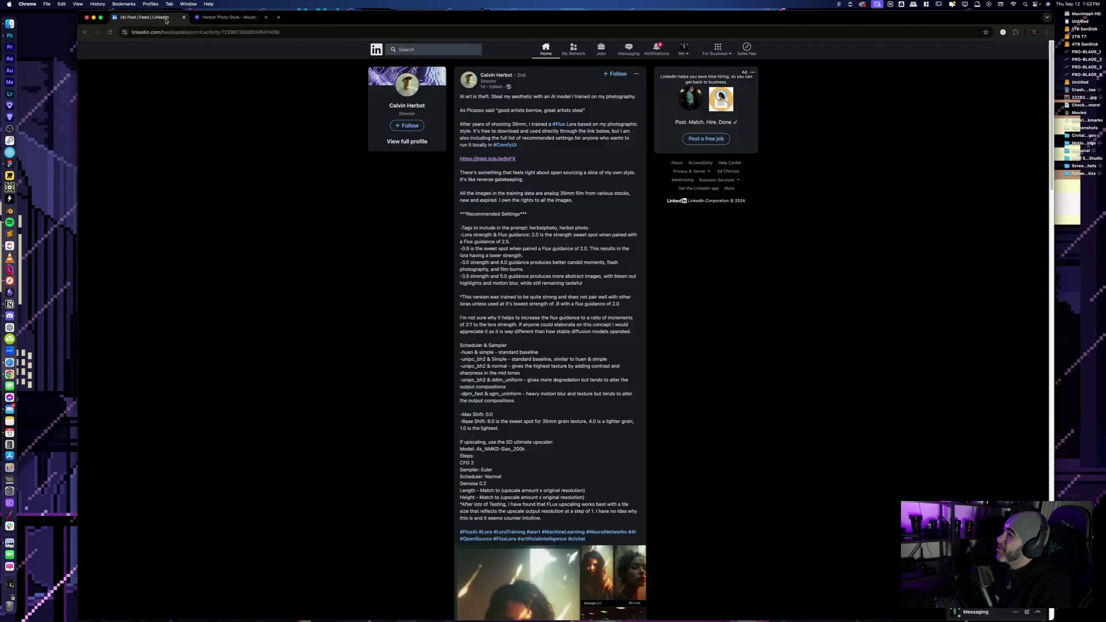
pyautogui.click(162, 17)
pyautogui.scroll(-5, 538, 342)
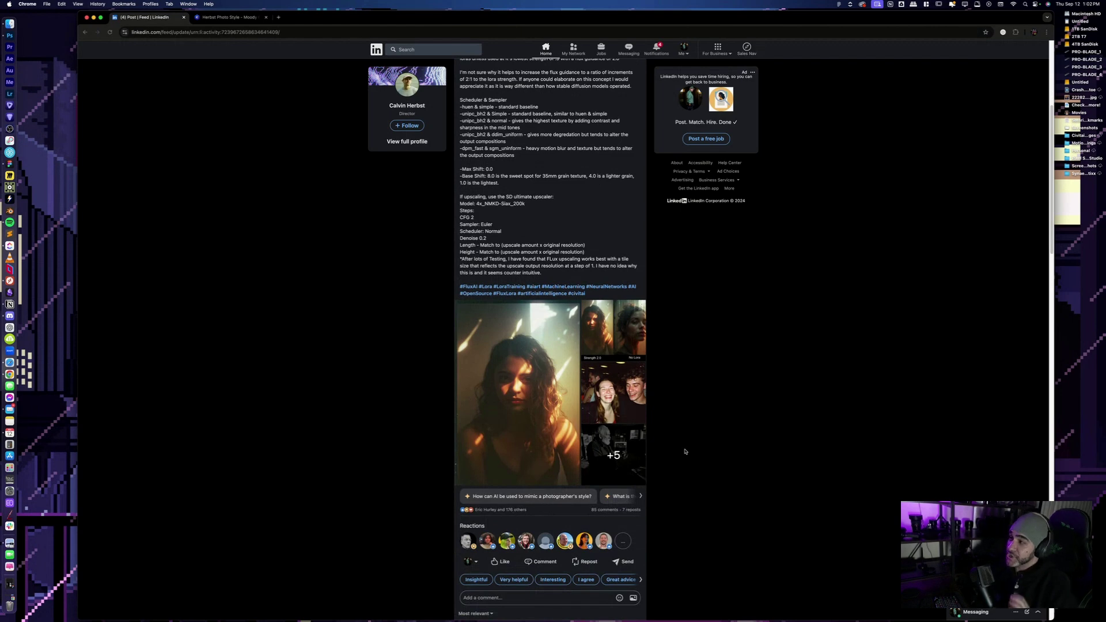
# - Browse the sample image gallery on the Moody Candid Analog (35mm dataset) Flux LoRA page on Civitai
pyautogui.click(245, 17)
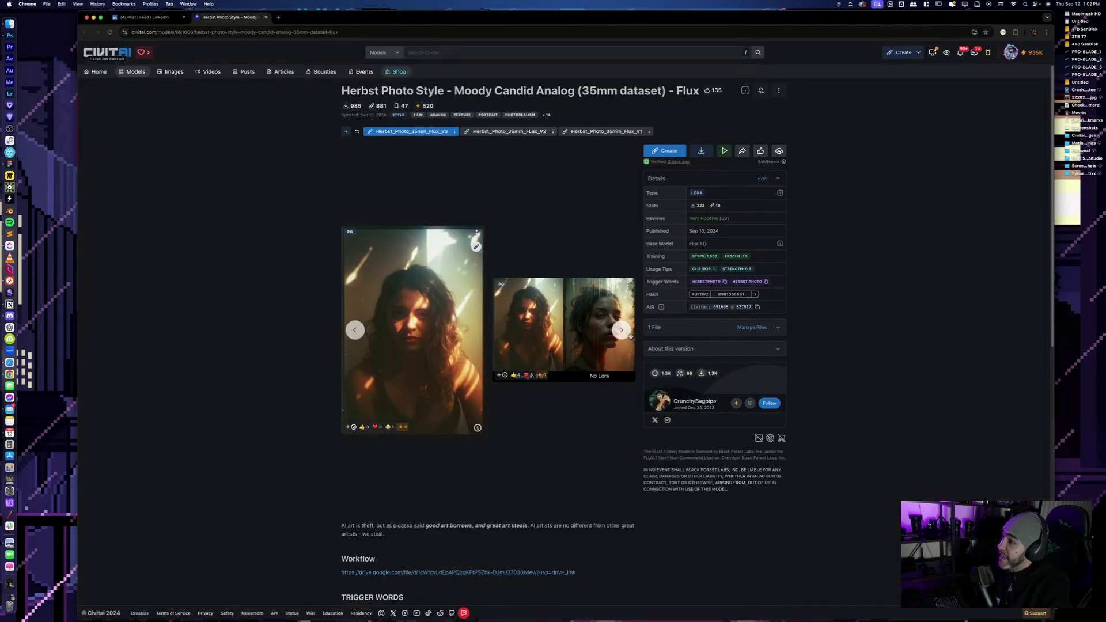
pyautogui.click(622, 330)
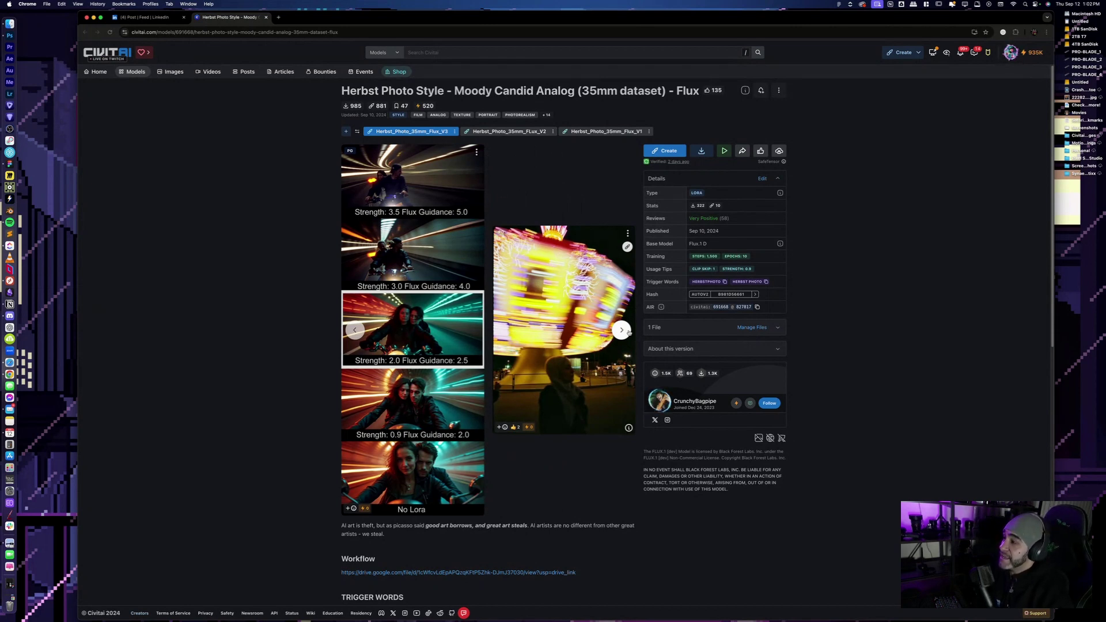
pyautogui.click(627, 332)
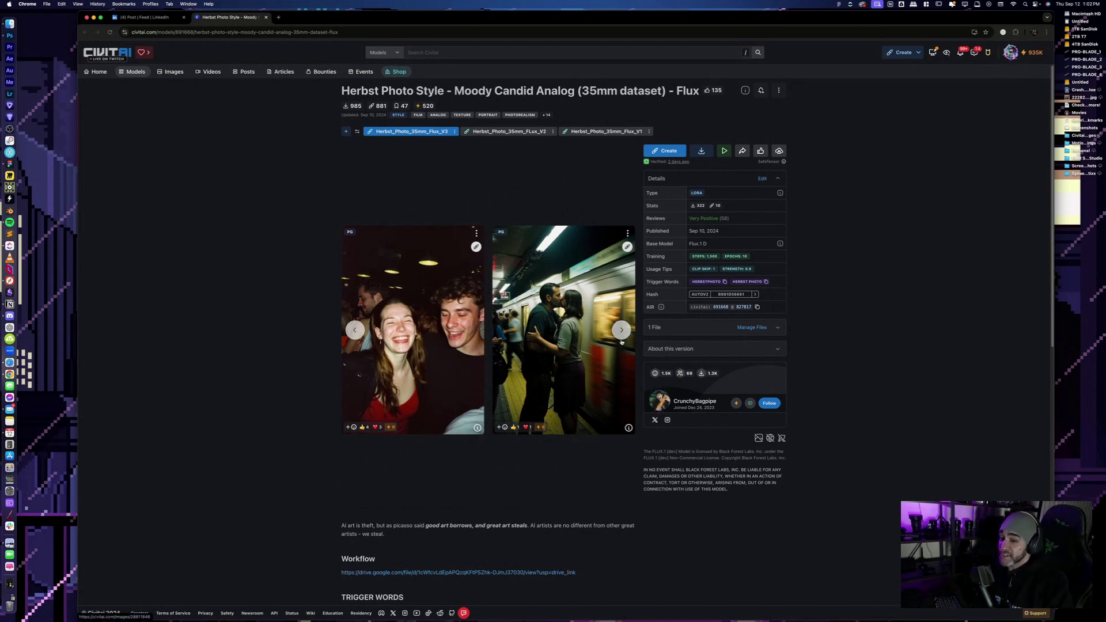
# - Skim the comment thread under the LinkedIn post and return to the start of the post
pyautogui.click(167, 17)
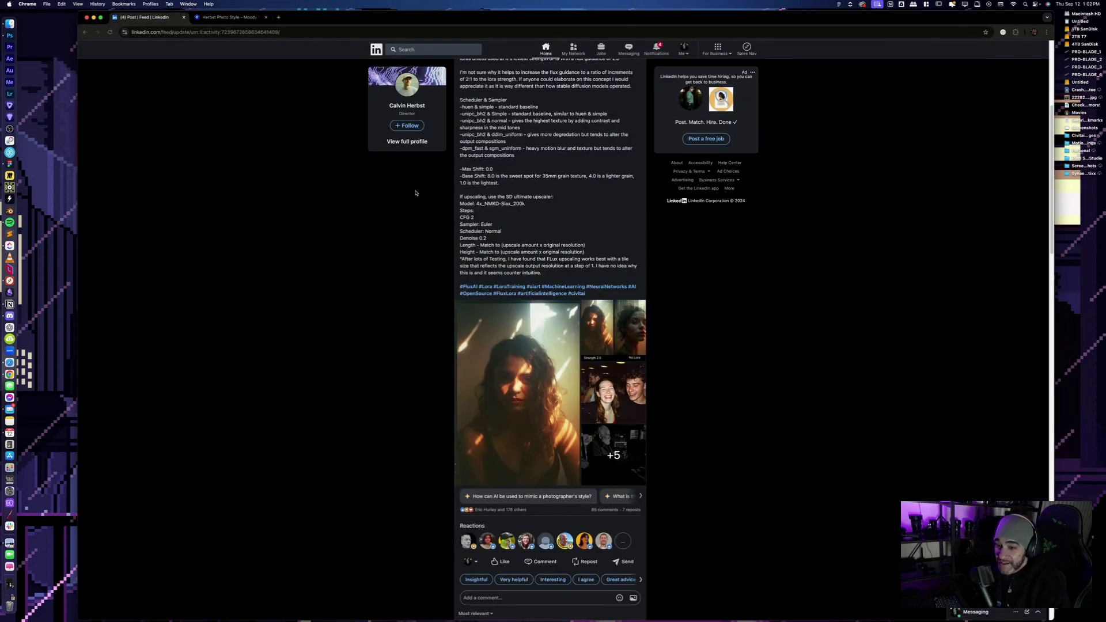
pyautogui.scroll(-15, 616, 285)
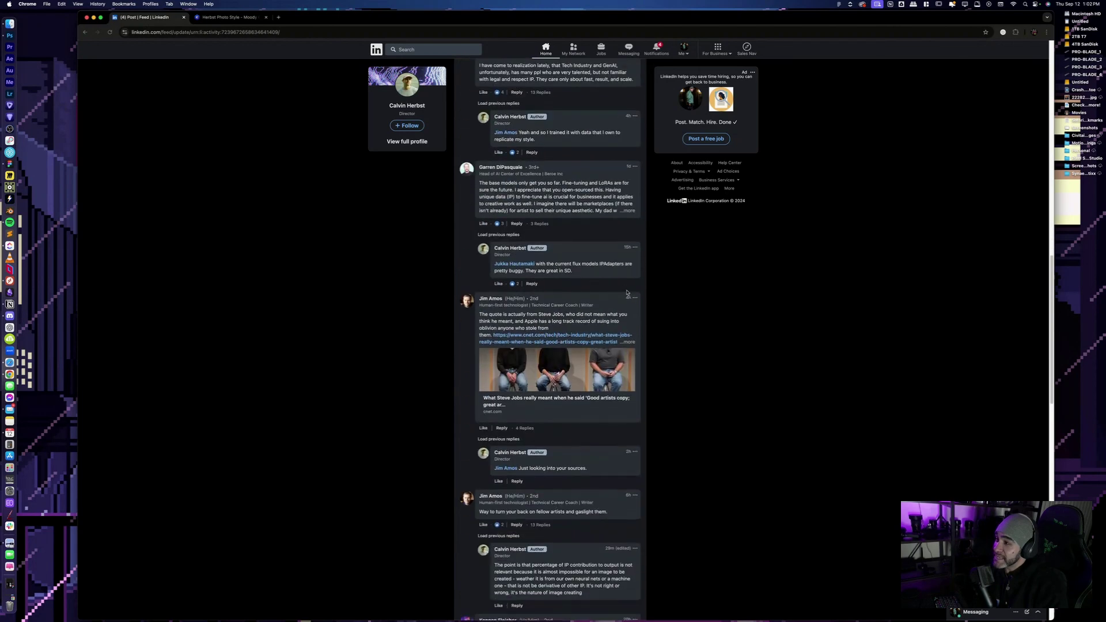
pyautogui.scroll(15, 637, 302)
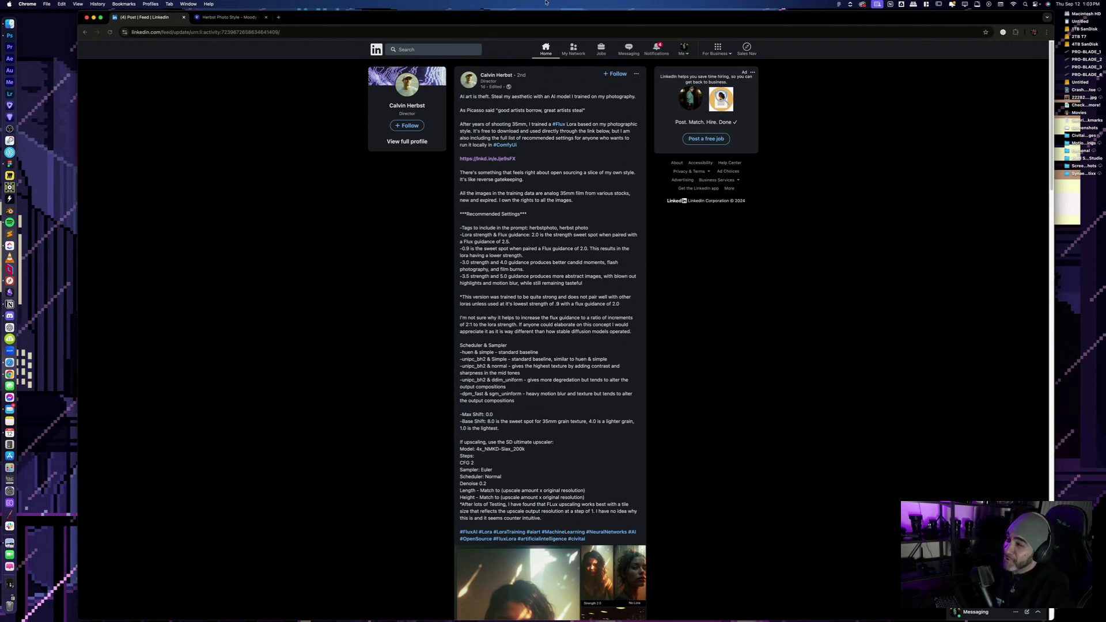
# - Select the full web address of the Civitai LoRA page and switch to another app
pyautogui.click(242, 17)
pyautogui.click(362, 32)
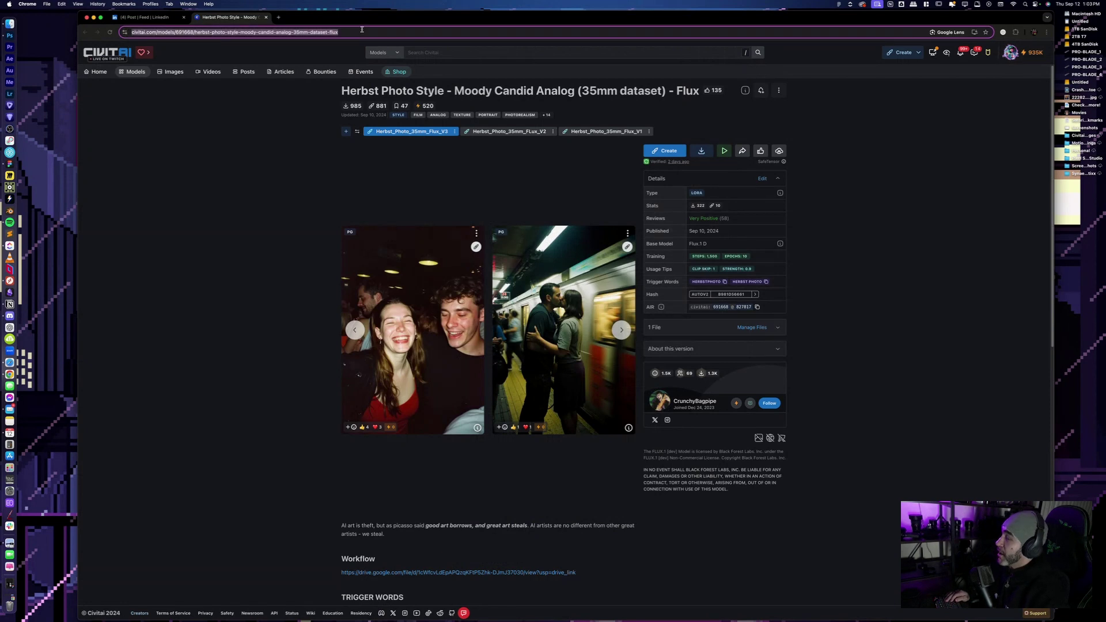
pyautogui.press('super+Tab')
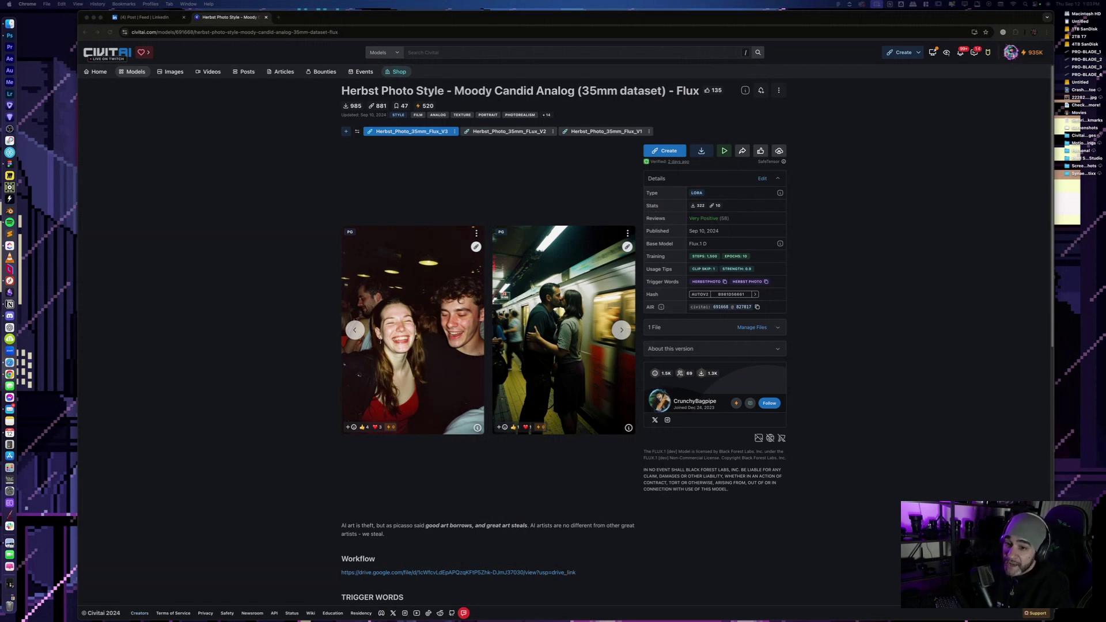
# - Review the LinkedIn post's recommended settings, sample images and first comments, then return to the Civitai LoRA page
pyautogui.click(147, 16)
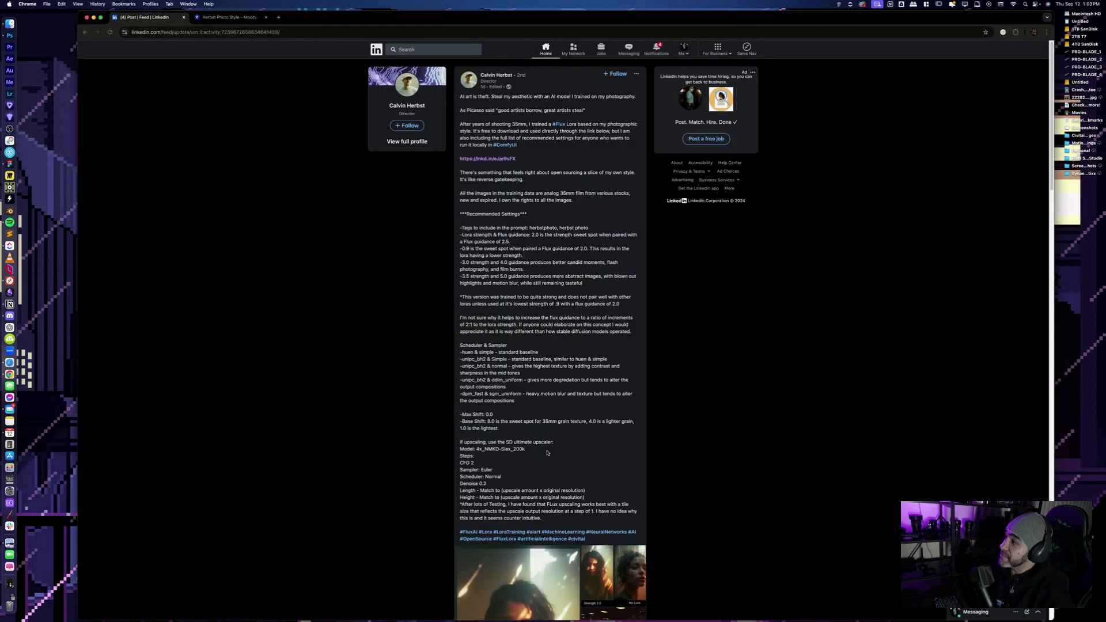
pyautogui.scroll(-5, 547, 453)
pyautogui.scroll(1, 550, 448)
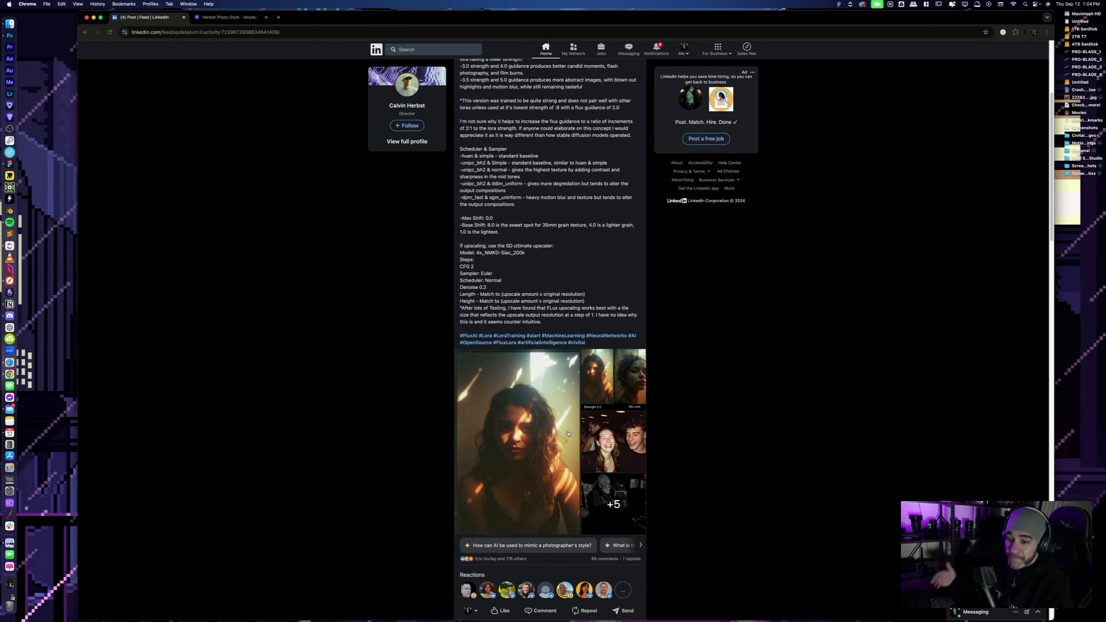
pyautogui.scroll(-5, 571, 432)
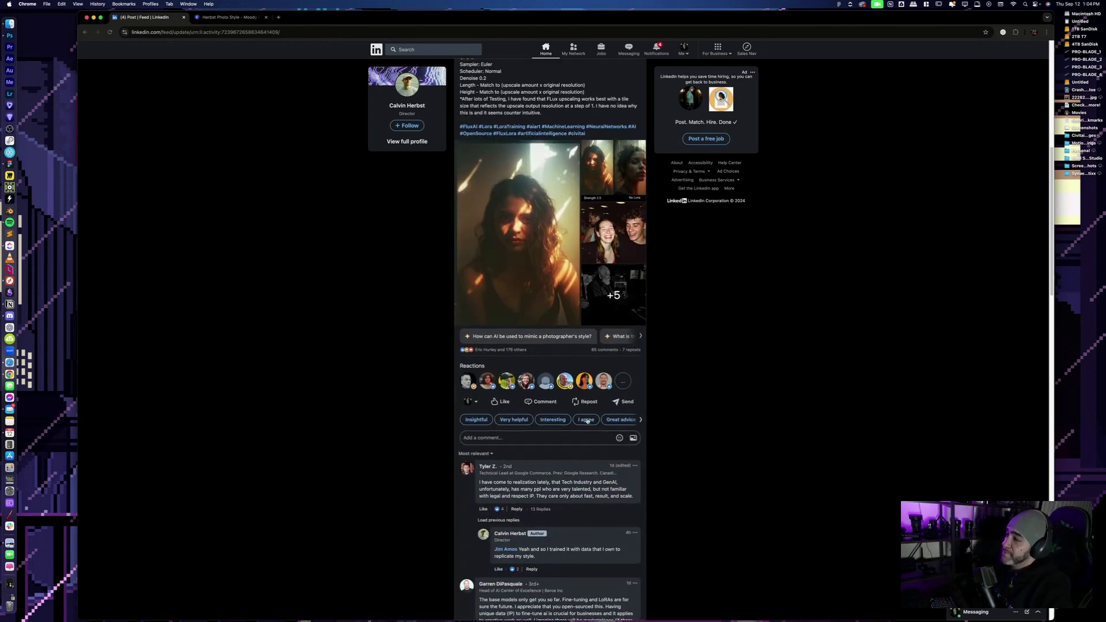
pyautogui.scroll(6, 561, 247)
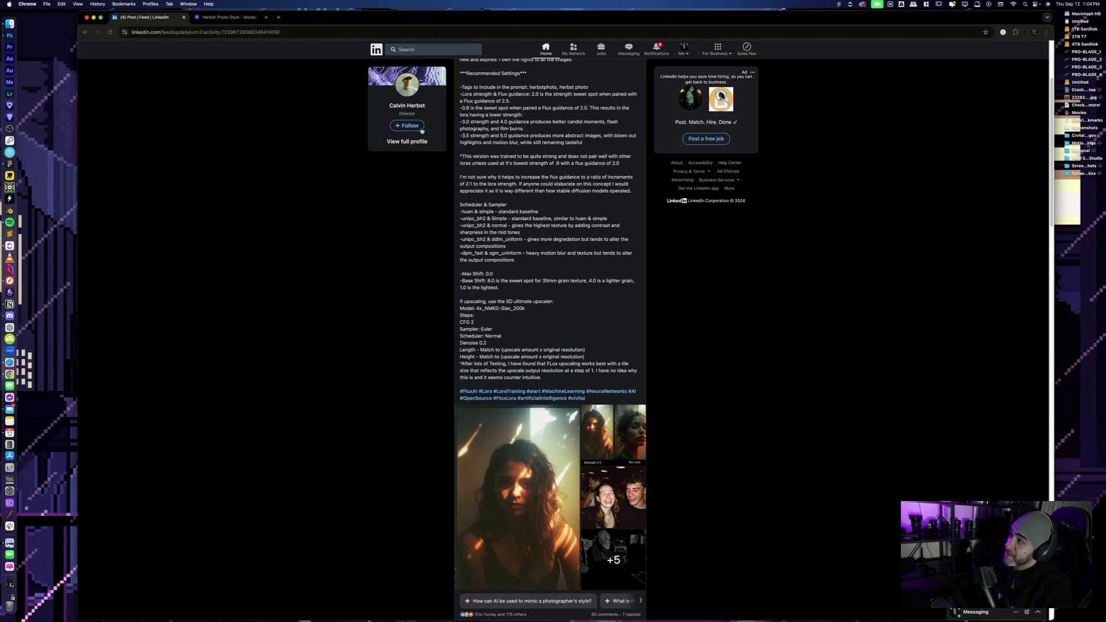
pyautogui.click(227, 17)
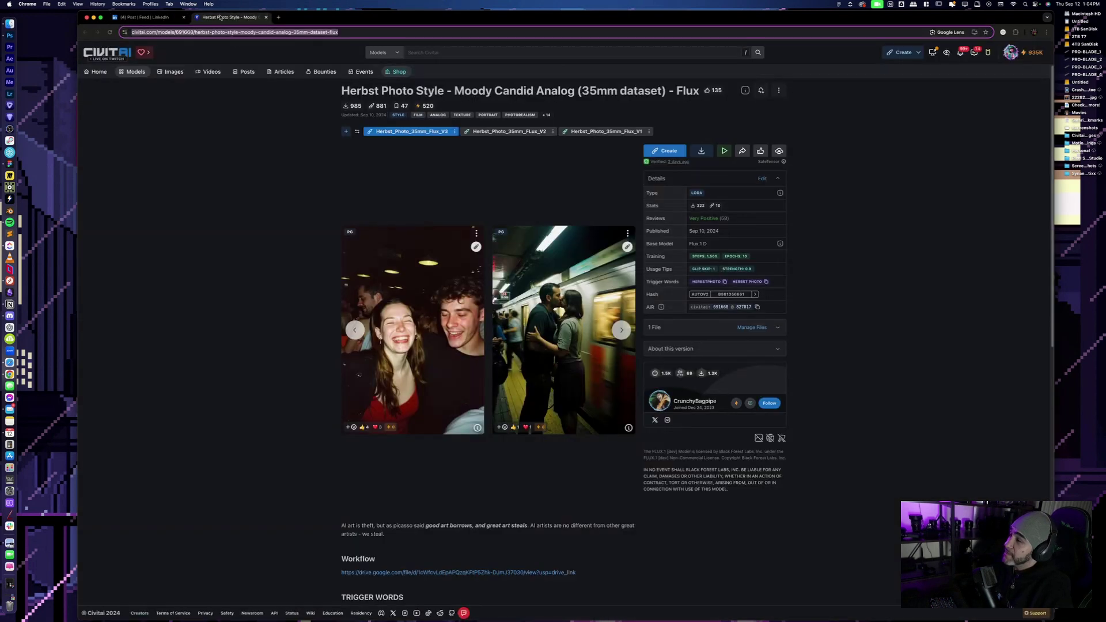